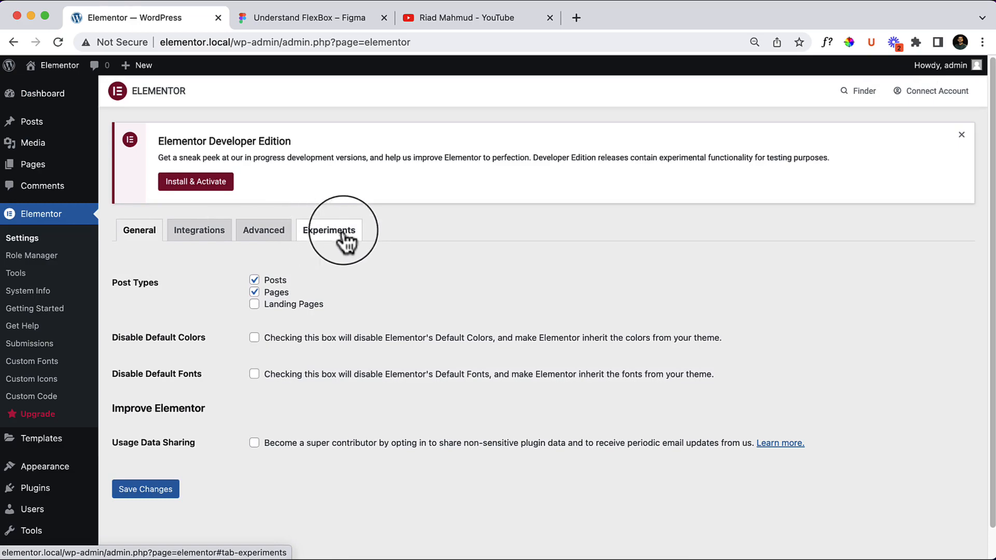
- Keep the Flexbox Container experiment set to Active in Elementor's experiments settings and save the changes
{"action": "left_click", "coordinate": [338, 239]}
{"action": "scroll", "coordinate": [491, 390], "scroll_direction": "down", "scroll_amount": 5}
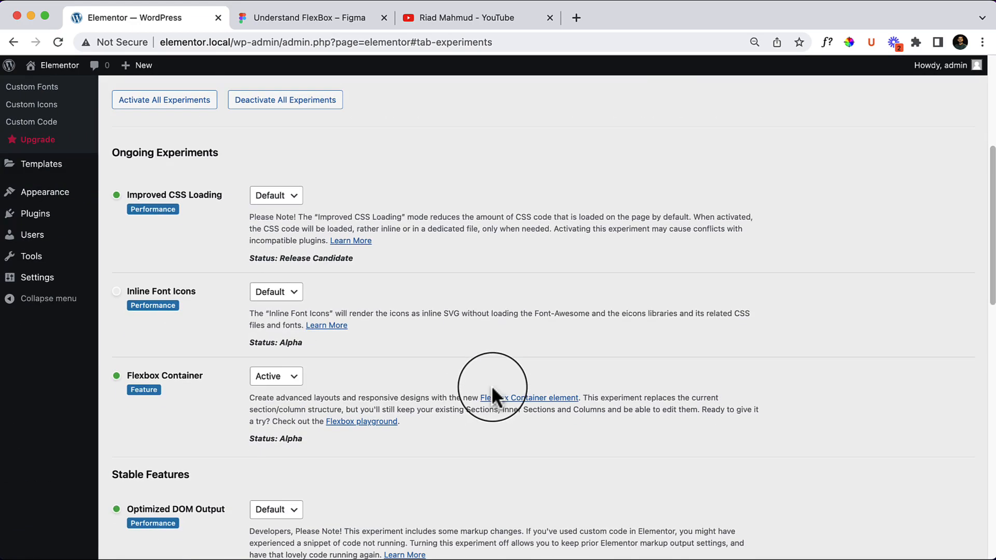
{"action": "left_click_drag", "start_coordinate": [128, 377], "coordinate": [191, 382]}
{"action": "left_click", "coordinate": [249, 415]}
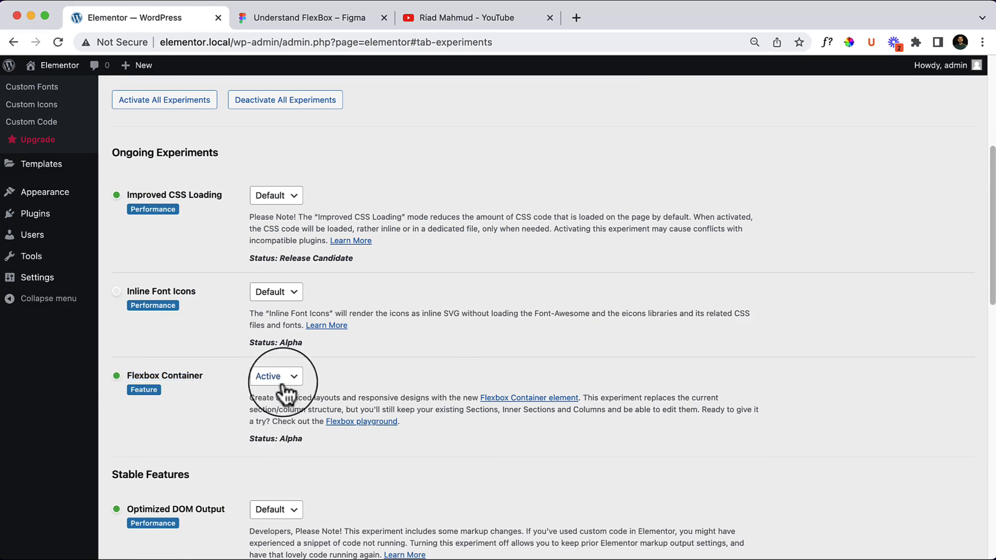
{"action": "left_click", "coordinate": [286, 383]}
{"action": "left_click", "coordinate": [283, 377]}
{"action": "scroll", "coordinate": [469, 403], "scroll_direction": "down", "scroll_amount": 10}
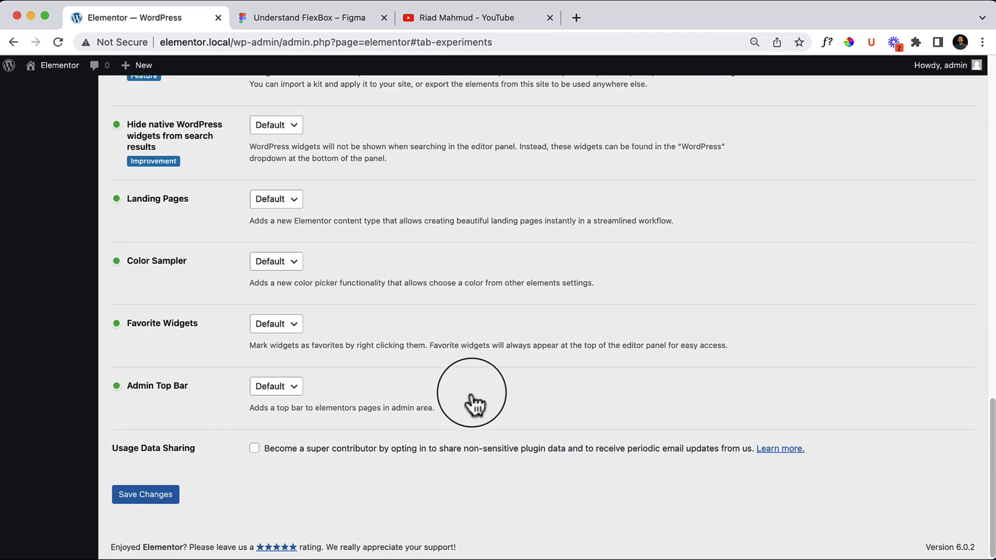
{"action": "left_click", "coordinate": [146, 497]}
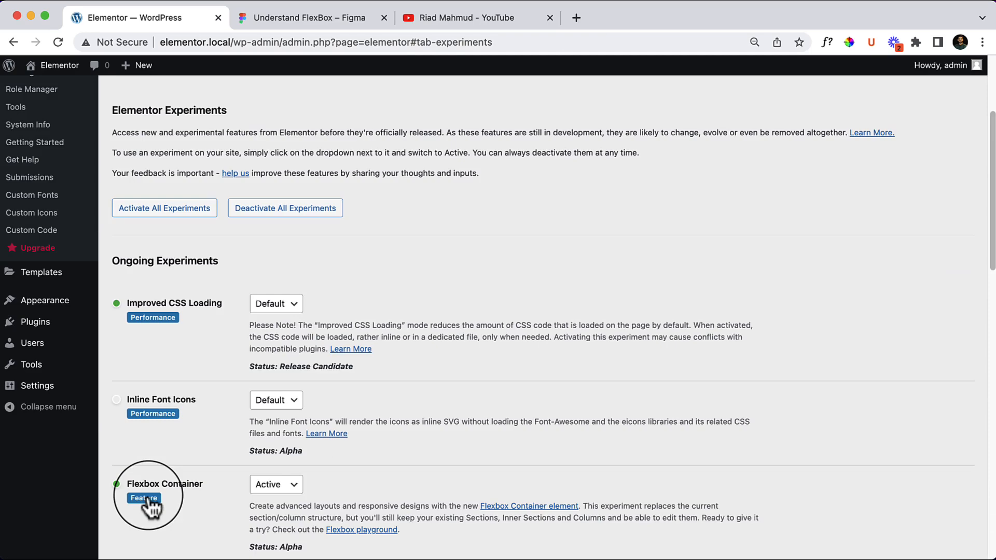
- Open the list of all the site's pages
{"action": "scroll", "coordinate": [382, 465], "scroll_direction": "up", "scroll_amount": 5}
{"action": "left_click", "coordinate": [24, 222]}
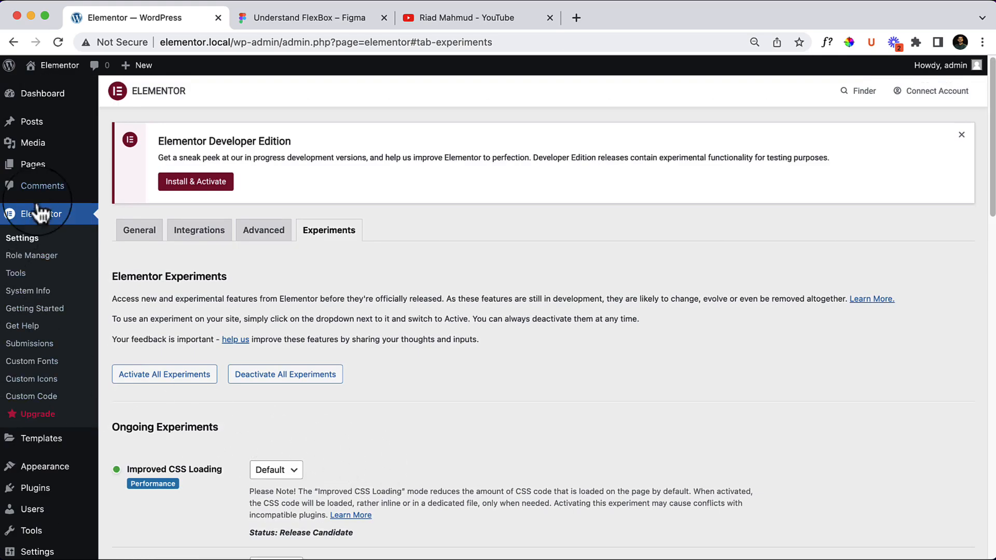
{"action": "mouse_move", "coordinate": [43, 171]}
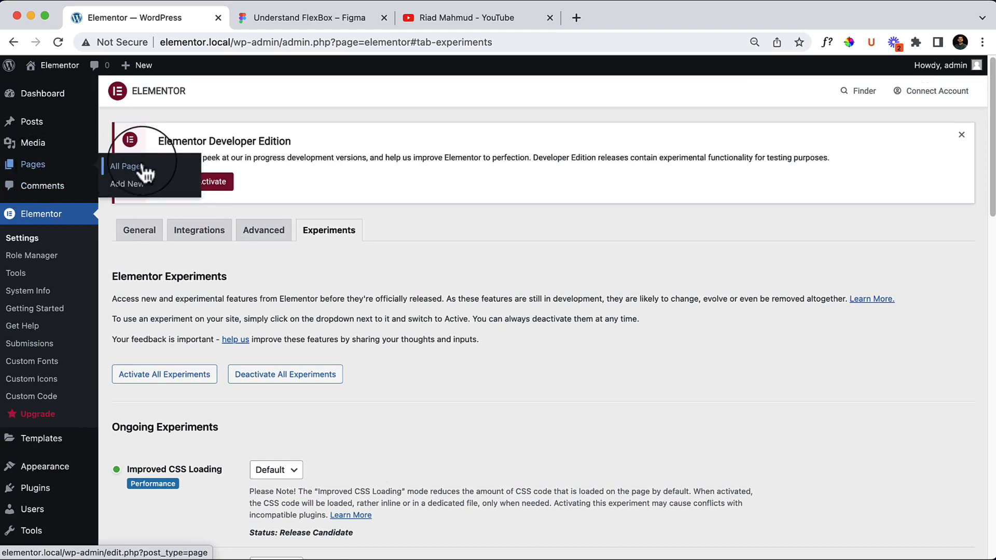
{"action": "left_click", "coordinate": [65, 179]}
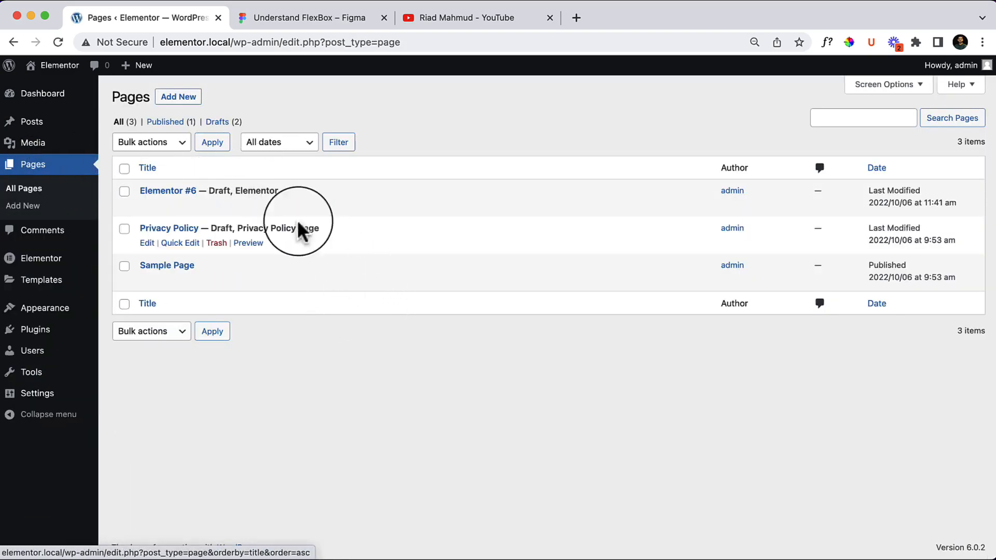
- Switch to the Understand FlexBox file in Figma and look over all the numbered section designs
{"action": "left_click", "coordinate": [323, 20]}
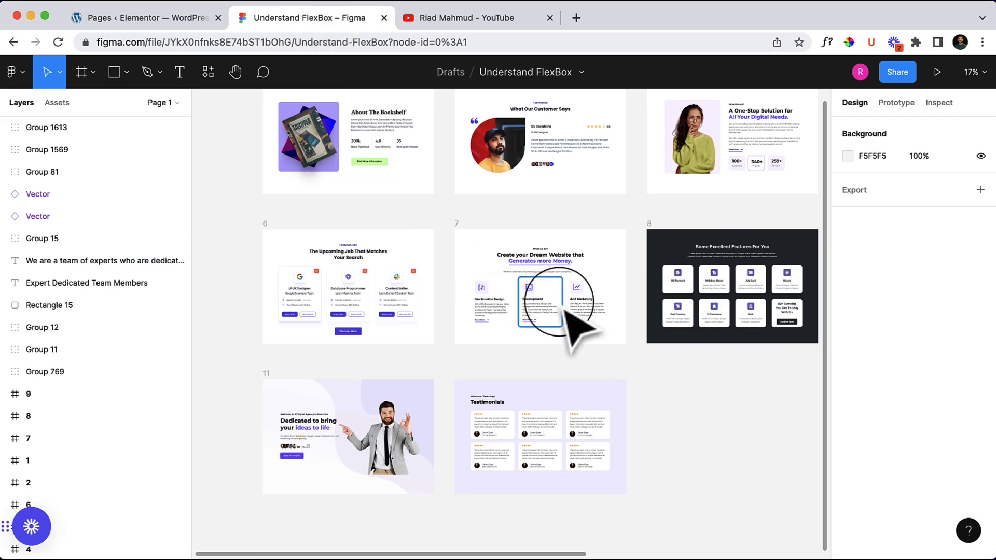
{"action": "scroll", "coordinate": [574, 322], "scroll_direction": "down", "scroll_amount": 3}
{"action": "left_click_drag", "start_coordinate": [740, 366], "coordinate": [596, 359]}
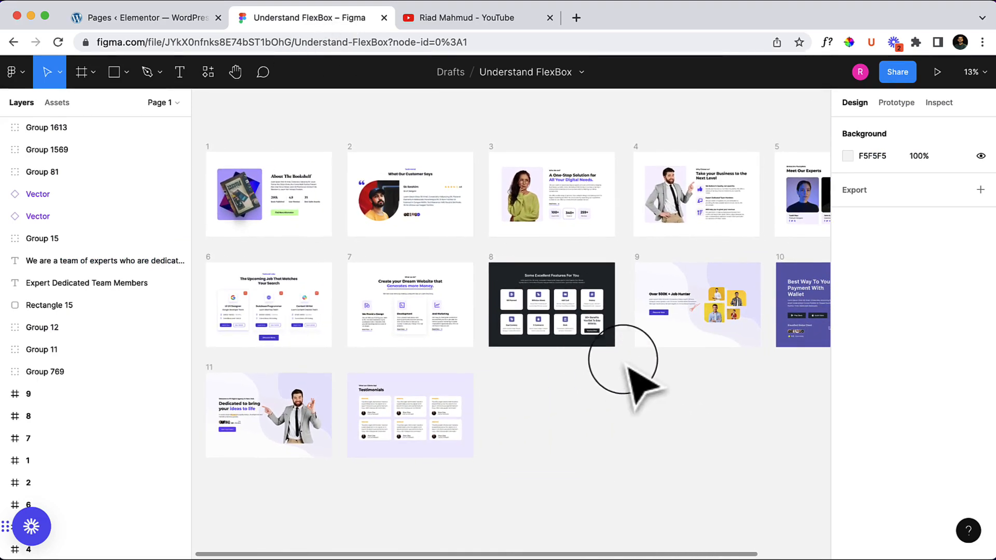
{"action": "scroll", "coordinate": [722, 385], "scroll_direction": "down", "scroll_amount": 3}
{"action": "left_click_drag", "start_coordinate": [752, 381], "coordinate": [667, 377]}
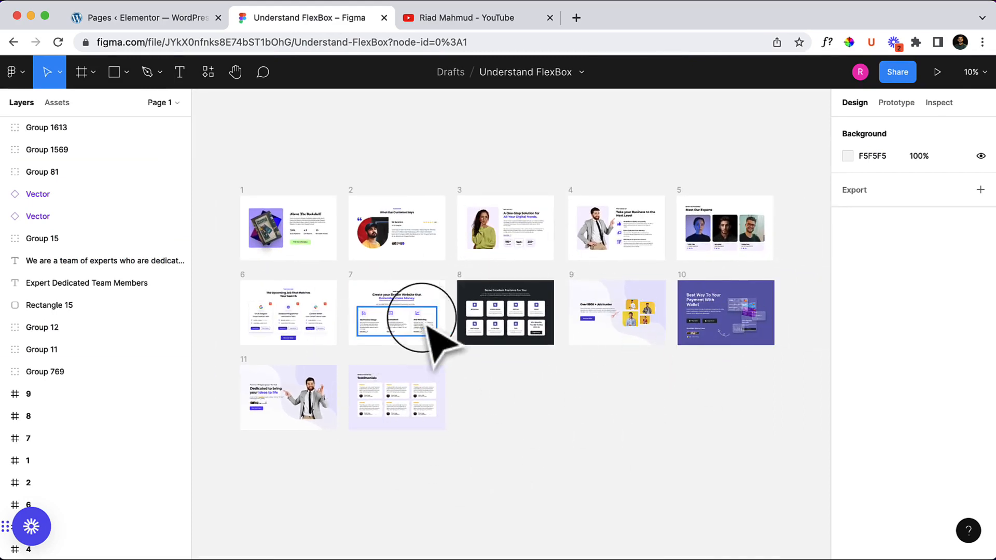
{"action": "scroll", "coordinate": [409, 319], "scroll_direction": "up", "scroll_amount": 2}
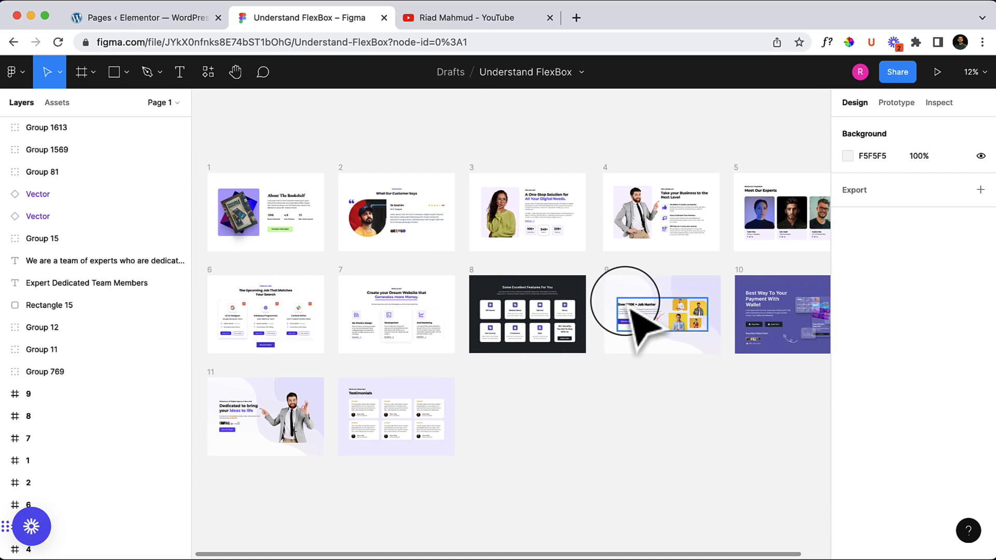
{"action": "left_click_drag", "start_coordinate": [756, 345], "coordinate": [647, 366]}
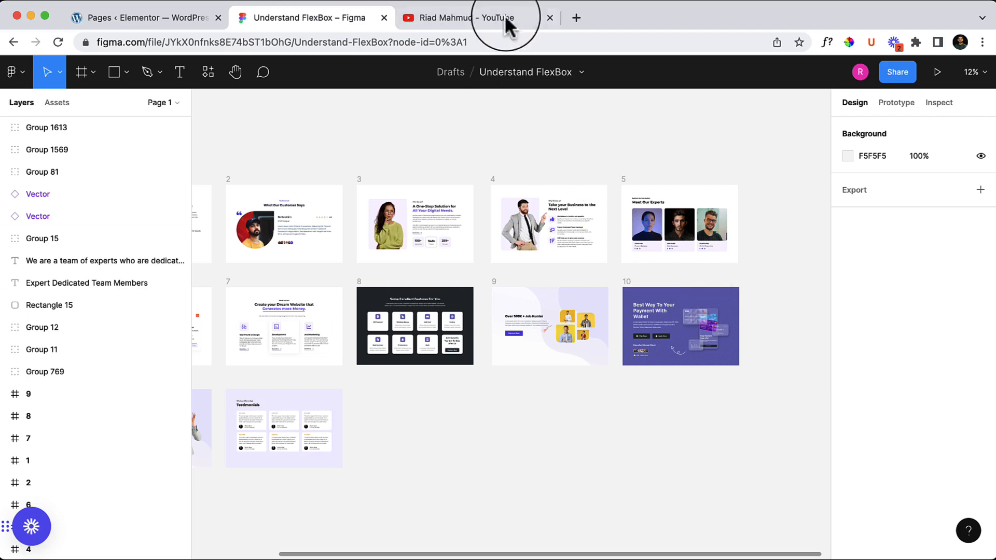
- Switch to YouTube, open the video "How to Install And Practice WordPress on Live Server for Free" and pause it
{"action": "left_click", "coordinate": [477, 17]}
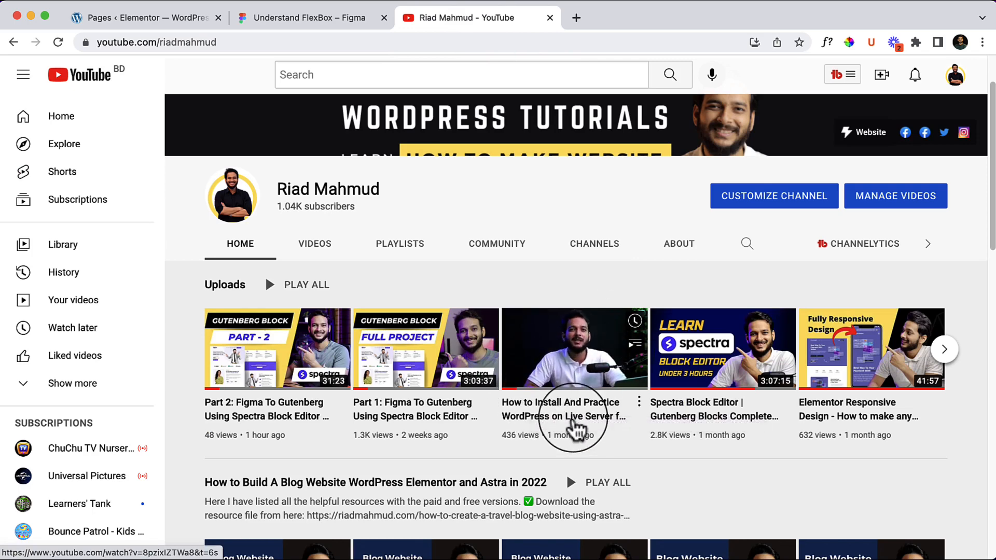
{"action": "left_click", "coordinate": [573, 427]}
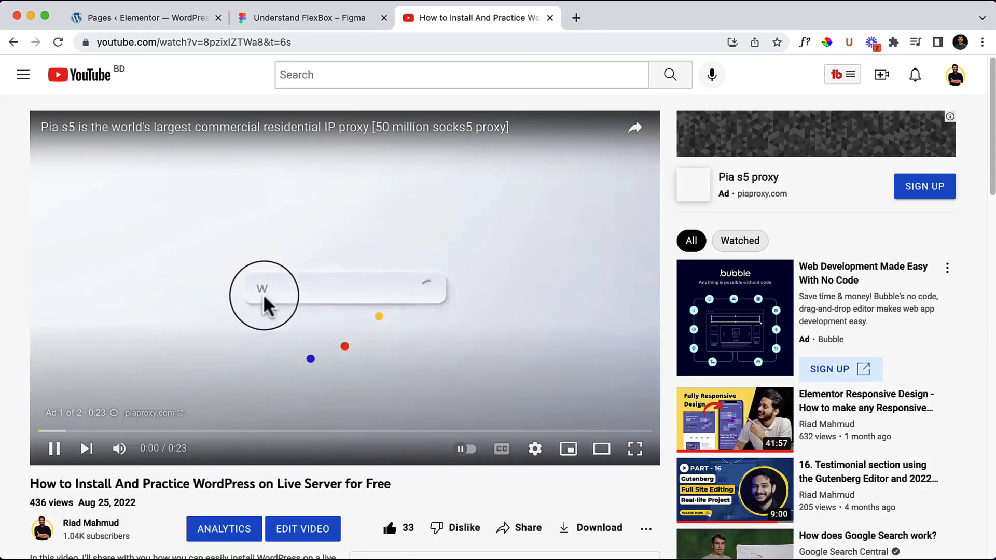
{"action": "left_click", "coordinate": [296, 287]}
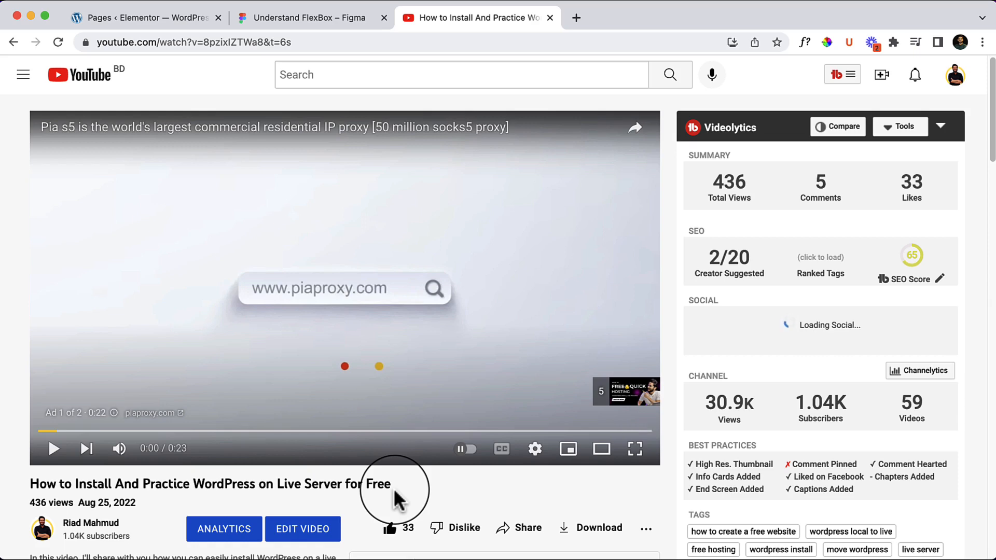
- Return to the WordPress pages list, create a page titled "Test page" and publish it
{"action": "left_click", "coordinate": [133, 20]}
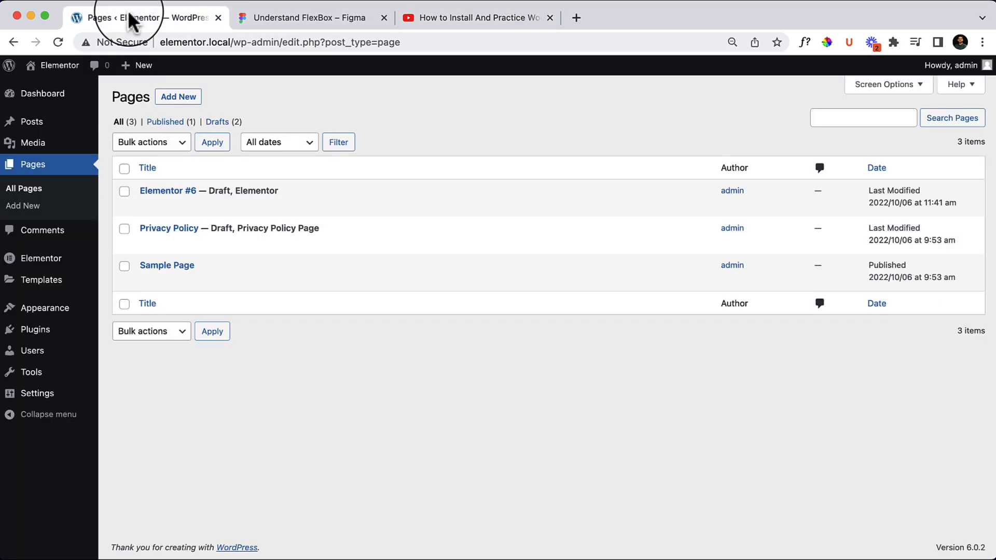
{"action": "left_click", "coordinate": [185, 107]}
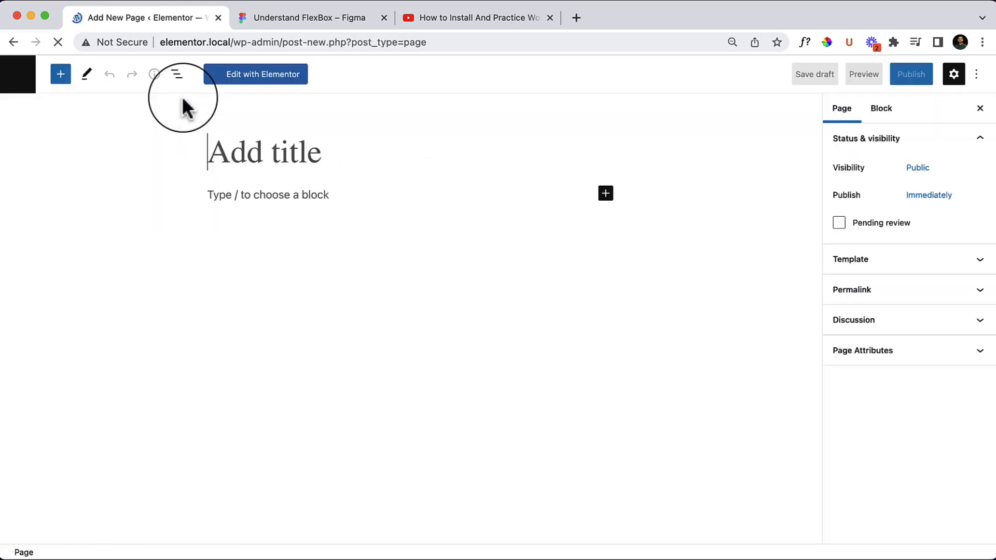
{"action": "type", "text": "Test page"}
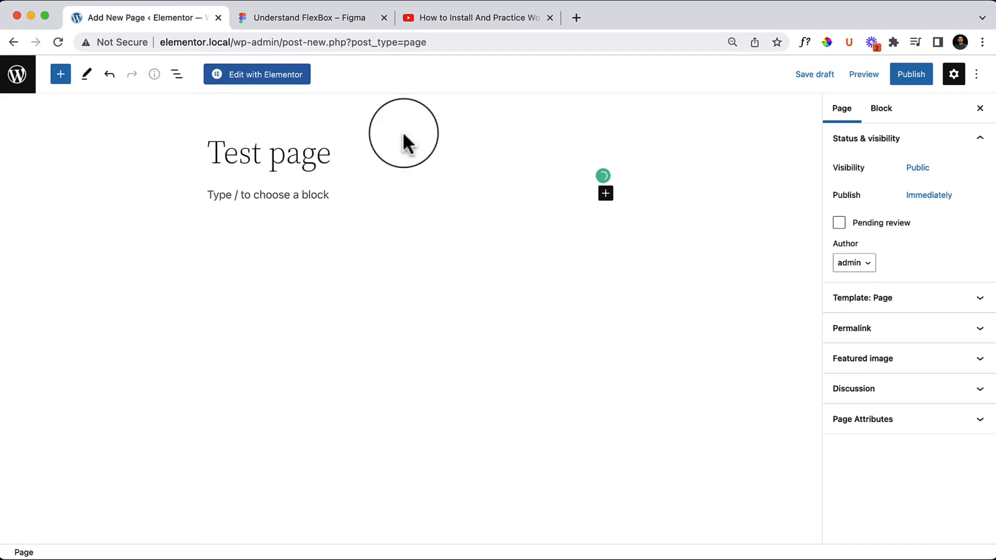
{"action": "left_click", "coordinate": [914, 77]}
{"action": "left_click", "coordinate": [883, 81]}
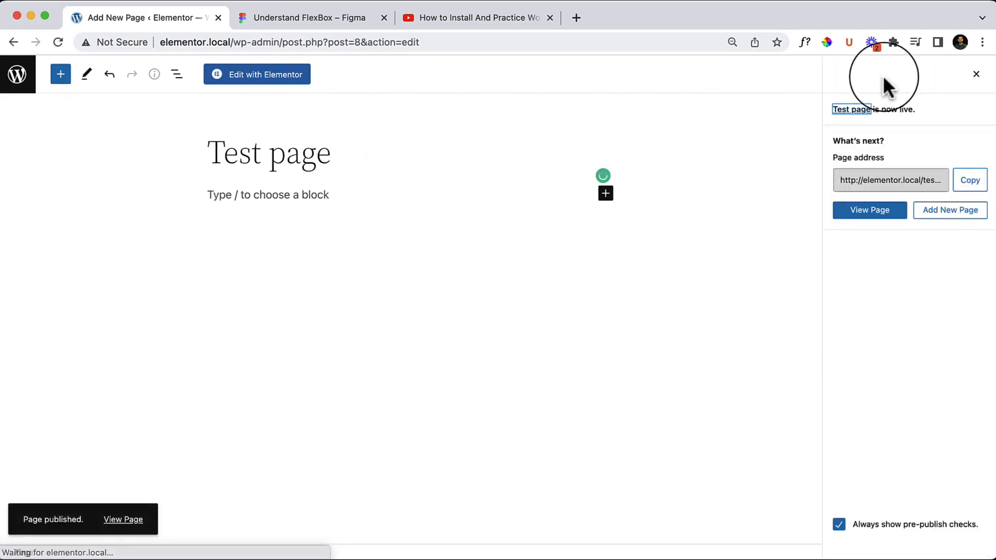
- Open the test page in Elementor, set its page layout to Elementor Canvas and update the page
{"action": "left_click", "coordinate": [297, 82]}
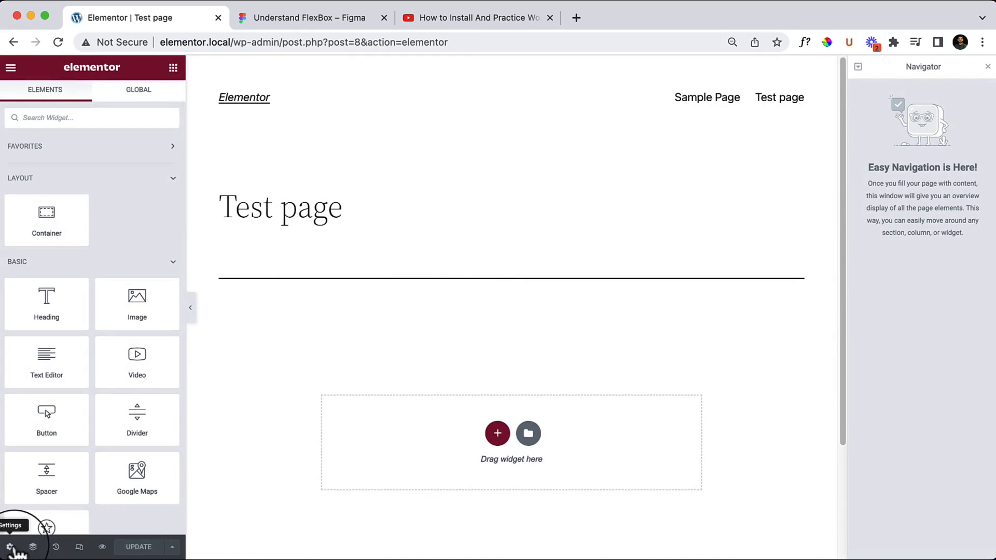
{"action": "left_click", "coordinate": [10, 547]}
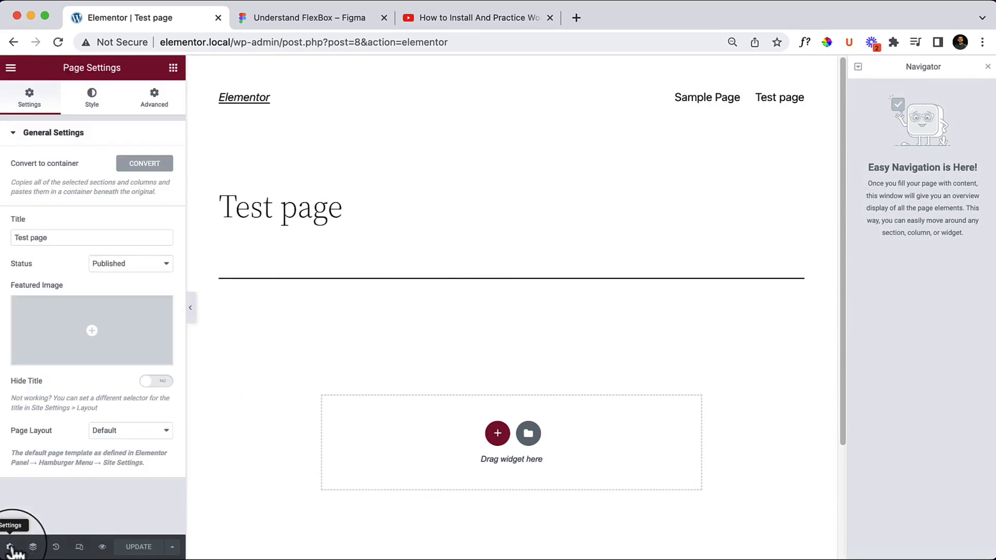
{"action": "left_click", "coordinate": [133, 440]}
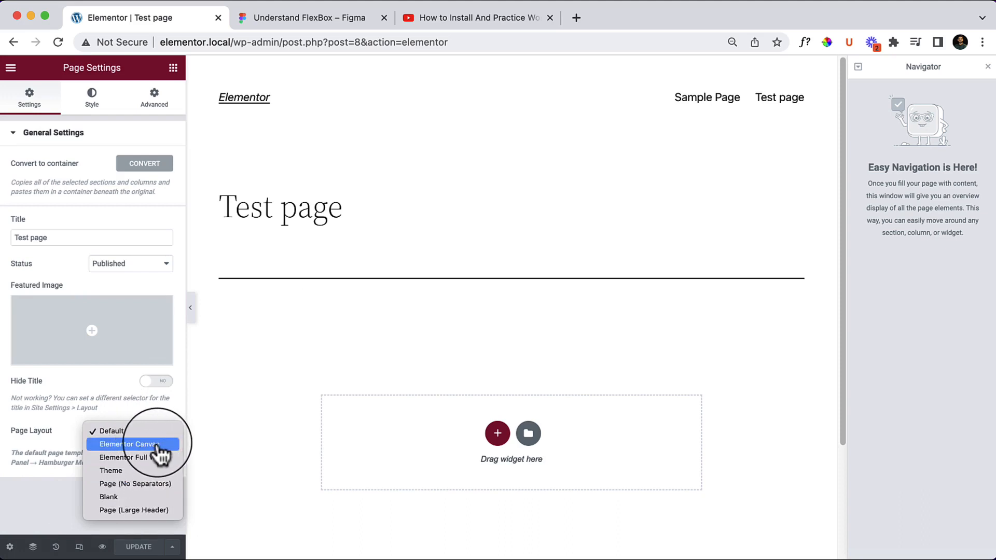
{"action": "left_click", "coordinate": [159, 446]}
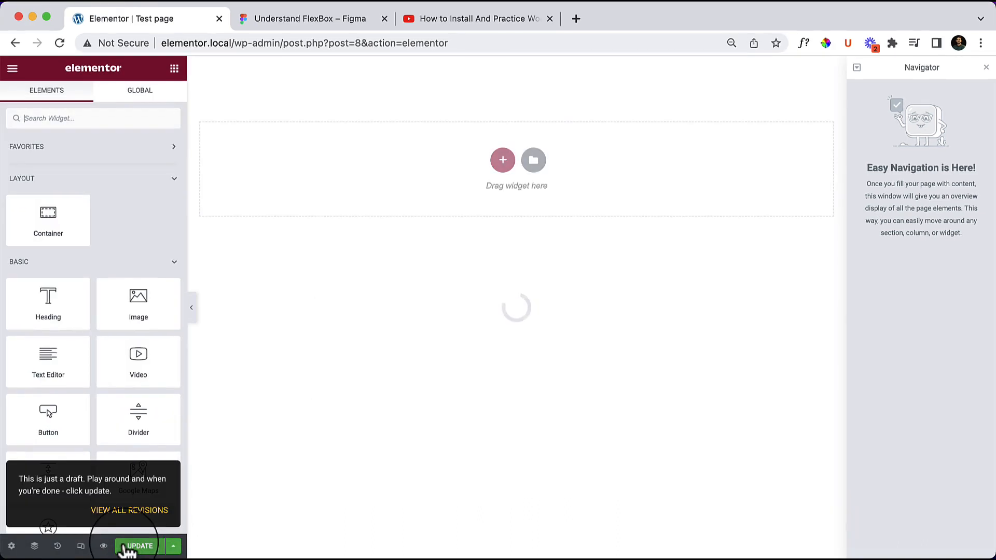
{"action": "left_click", "coordinate": [140, 548]}
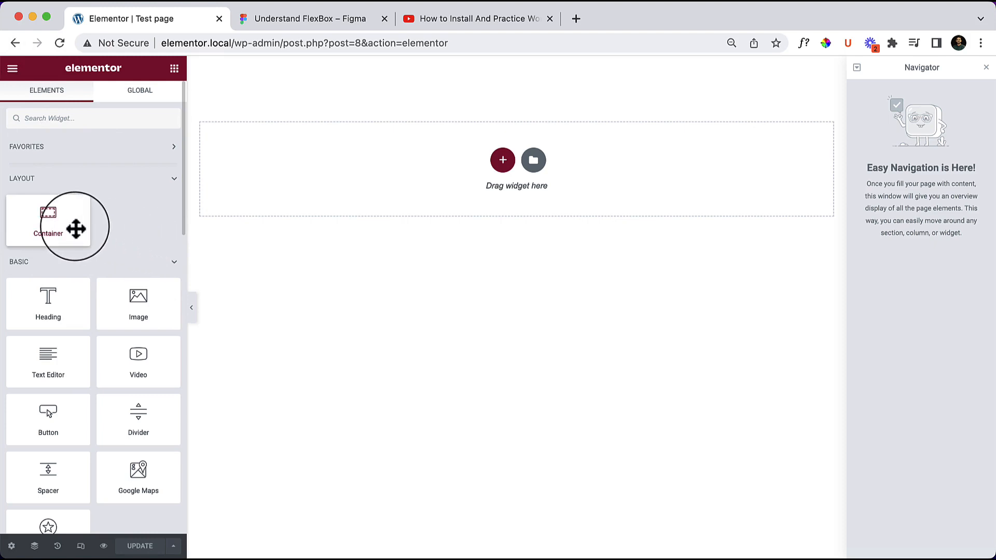
- Add a container to the empty page and set its minimum height to 558 px
{"action": "left_click_drag", "start_coordinate": [46, 220], "coordinate": [451, 152]}
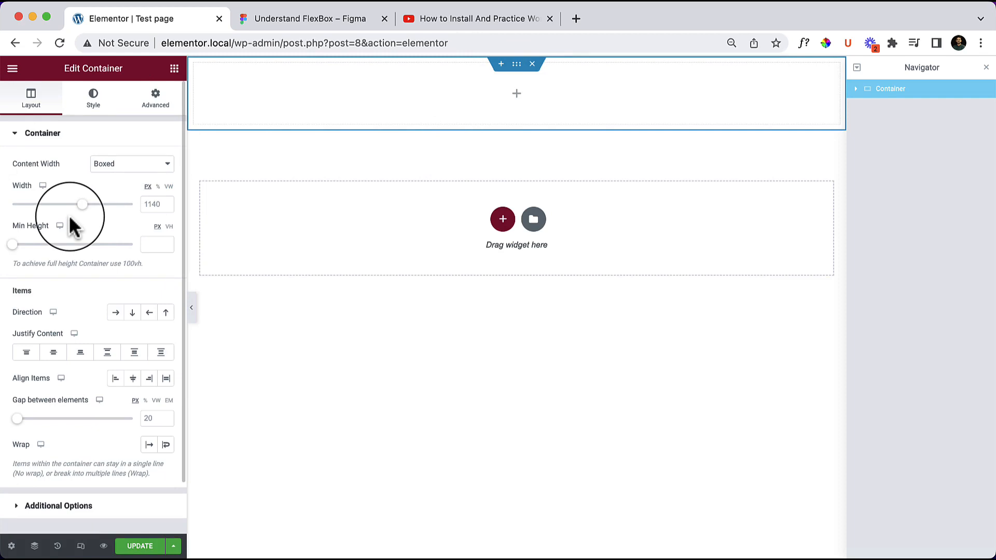
{"action": "left_click_drag", "start_coordinate": [13, 245], "coordinate": [62, 263]}
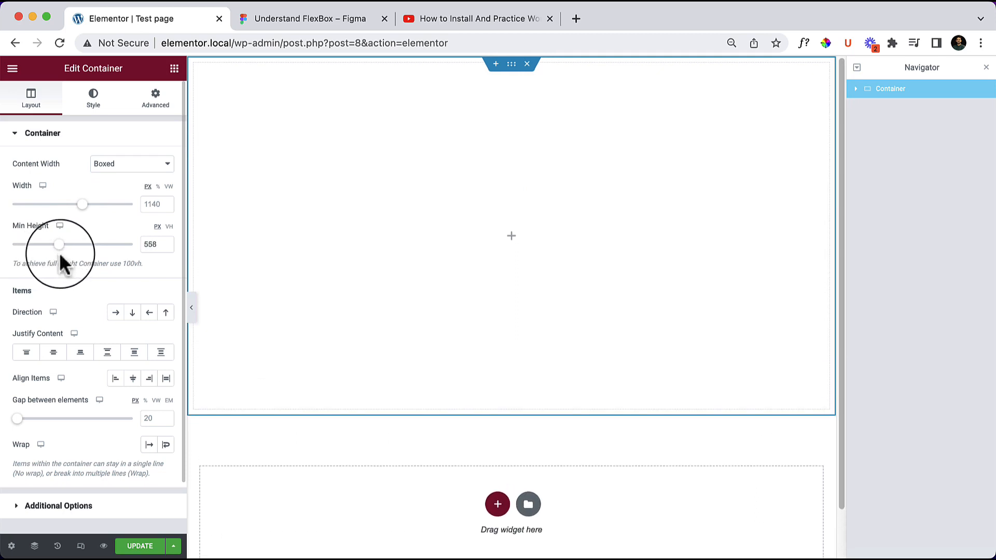
- Give the container a classic background with a light lavender color, about #E3E2FF
{"action": "left_click", "coordinate": [95, 99]}
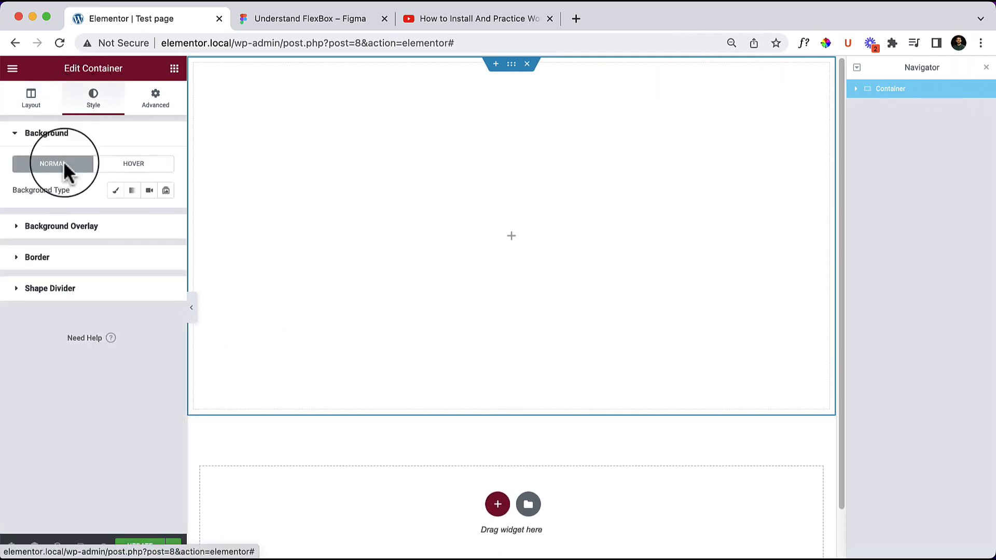
{"action": "left_click", "coordinate": [116, 191]}
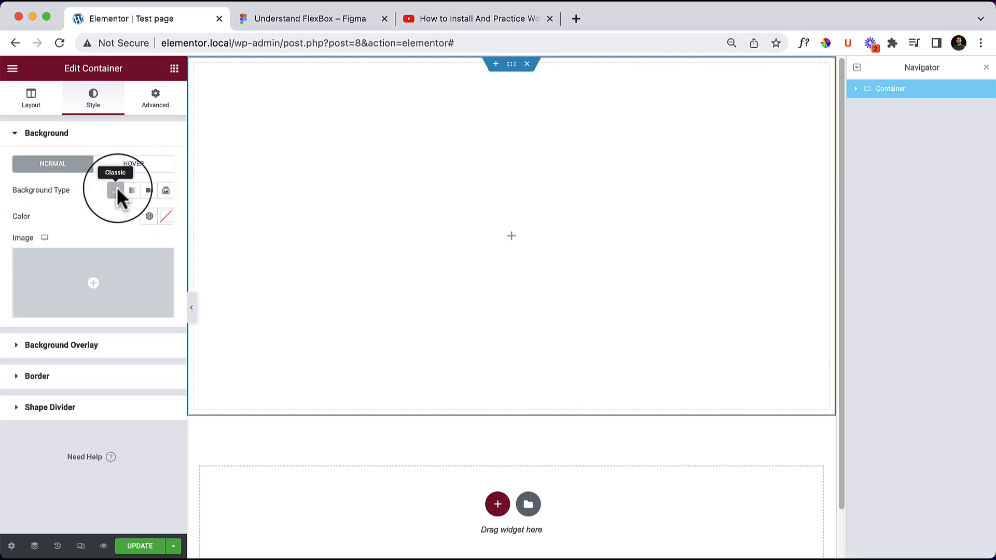
{"action": "left_click", "coordinate": [149, 217]}
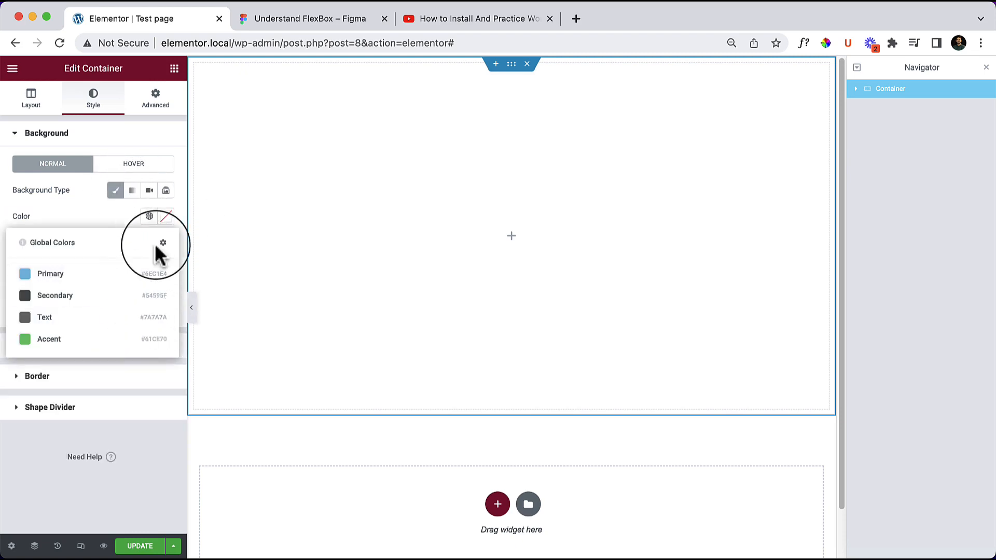
{"action": "left_click", "coordinate": [166, 216]}
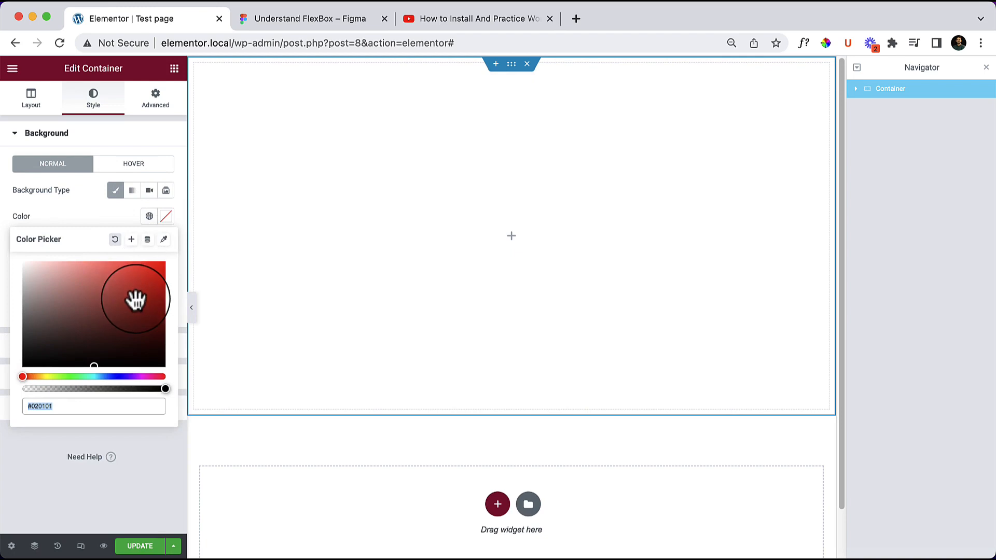
{"action": "left_click", "coordinate": [118, 377]}
{"action": "left_click_drag", "start_coordinate": [114, 289], "coordinate": [40, 244]}
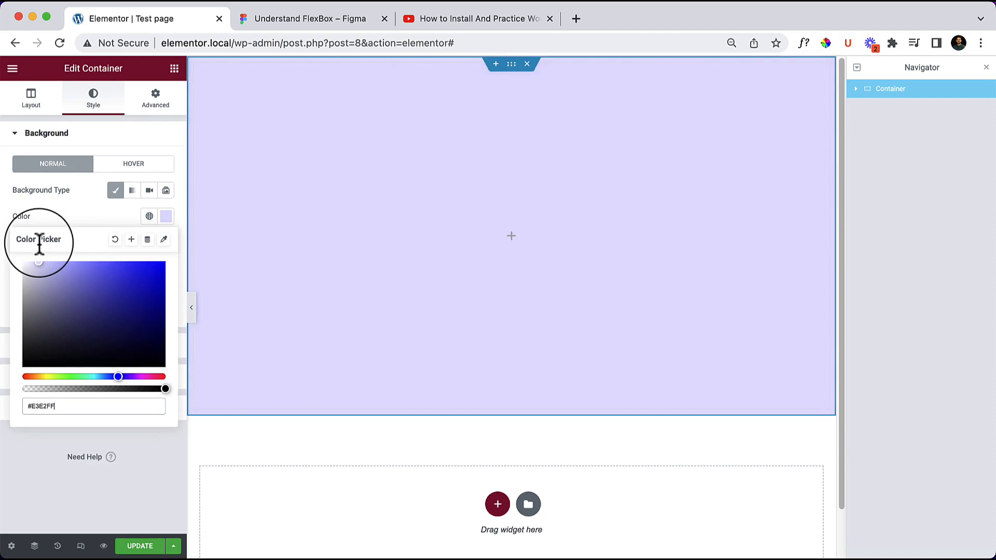
{"action": "left_click", "coordinate": [100, 212]}
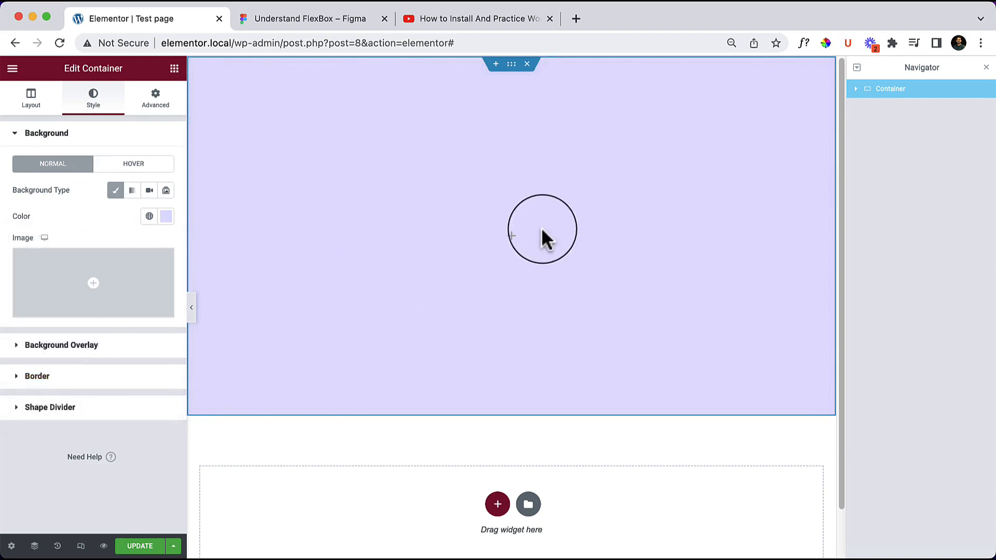
- Nest a second container inside the lavender container and add a Heading widget to the inner one
{"action": "left_click", "coordinate": [511, 236]}
{"action": "left_click_drag", "start_coordinate": [49, 210], "coordinate": [492, 187]}
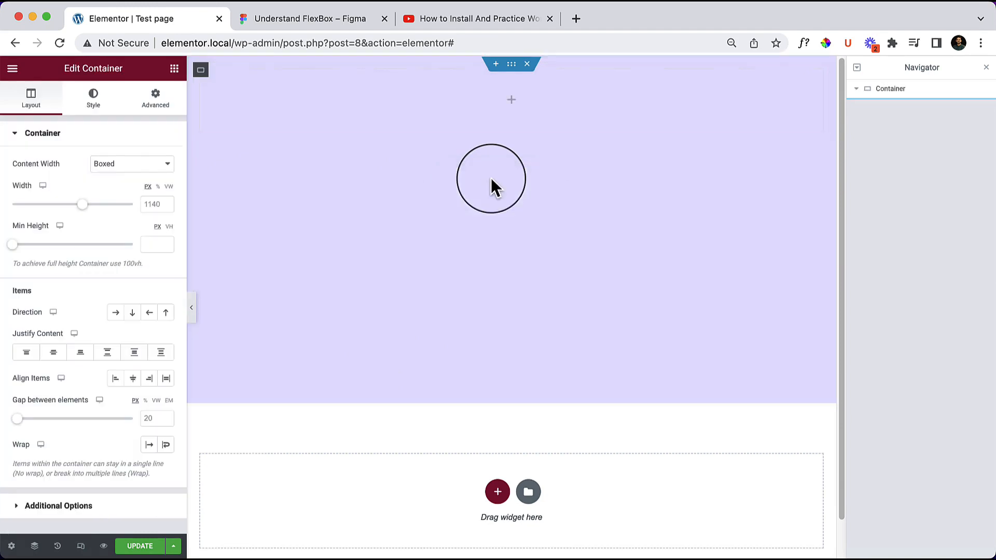
{"action": "left_click", "coordinate": [493, 99]}
{"action": "left_click_drag", "start_coordinate": [67, 289], "coordinate": [503, 80]}
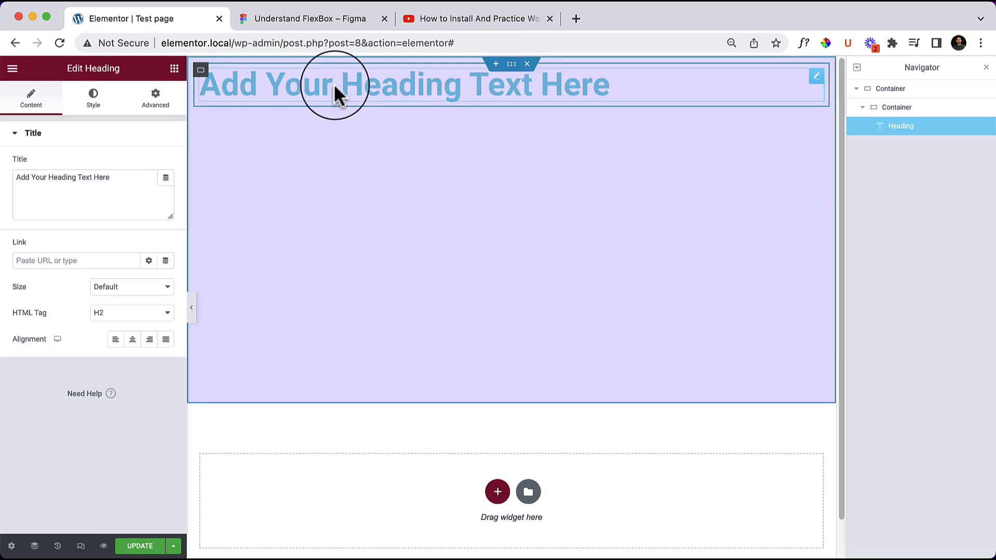
- Change the heading's title text to "Flex One"
{"action": "triple_click", "coordinate": [125, 174]}
{"action": "type", "text": "C"}
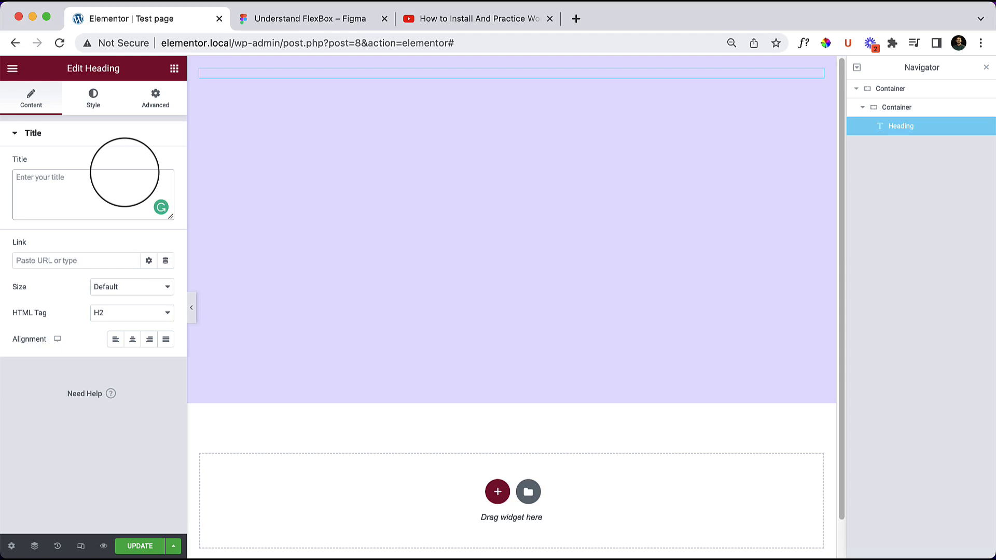
{"action": "type", "text": "Flex On"}
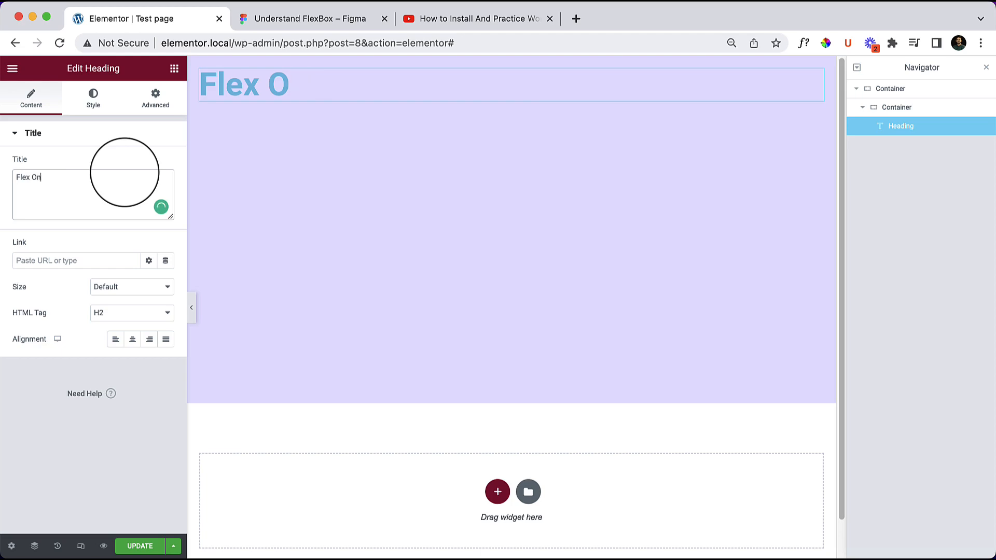
- Set the Flex One heading's text color to black, #000000
{"action": "left_click", "coordinate": [93, 98]}
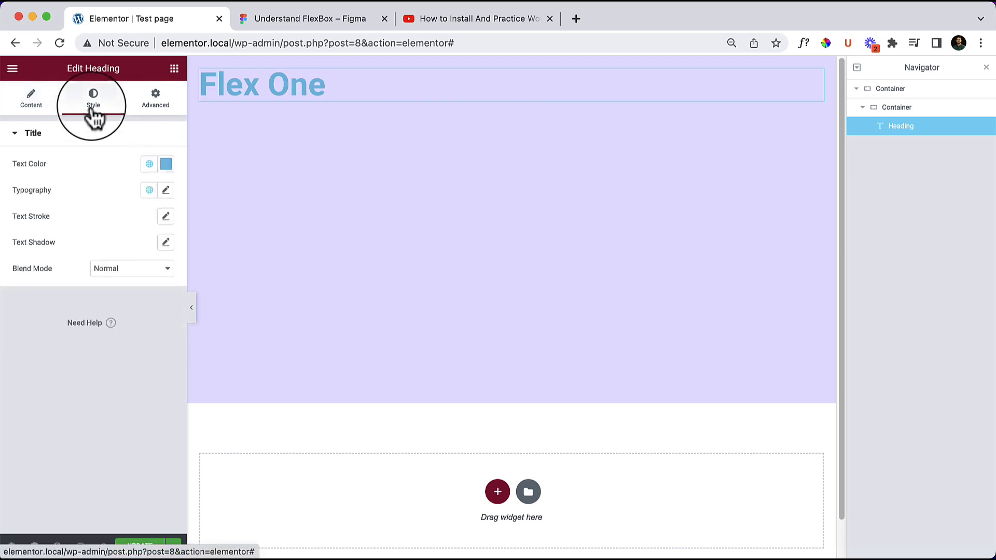
{"action": "left_click", "coordinate": [150, 164]}
{"action": "left_click", "coordinate": [131, 243]}
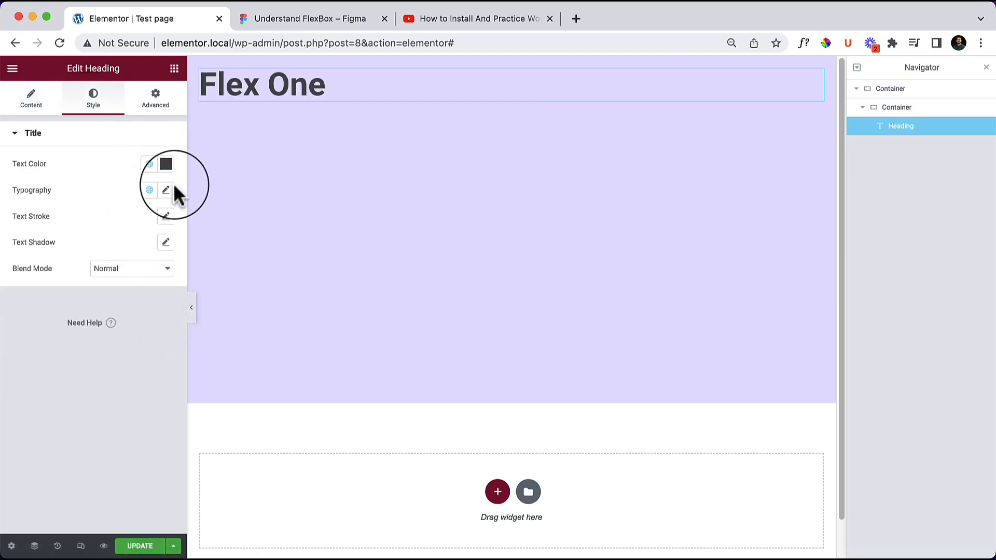
{"action": "left_click", "coordinate": [166, 164]}
{"action": "left_click_drag", "start_coordinate": [118, 231], "coordinate": [2, 389]}
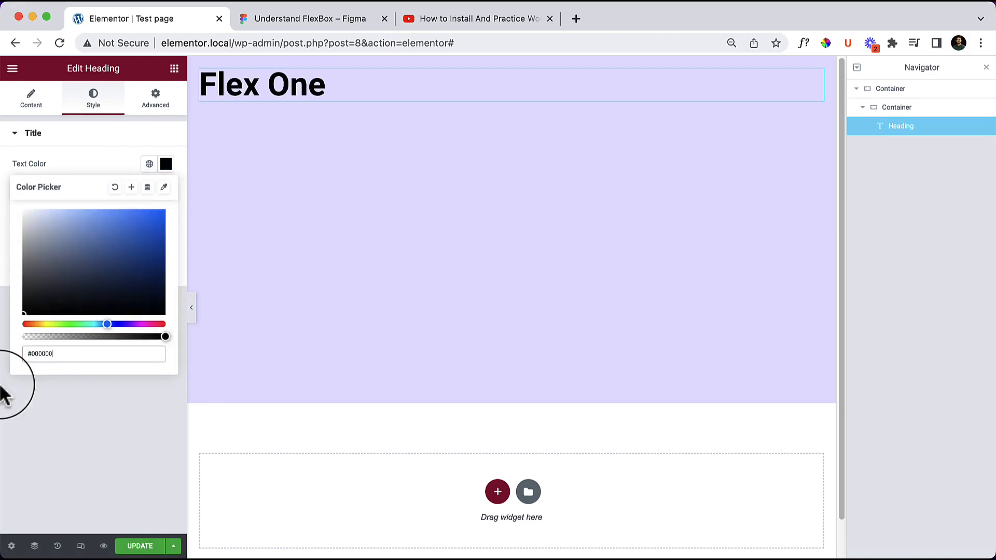
{"action": "left_click", "coordinate": [162, 437]}
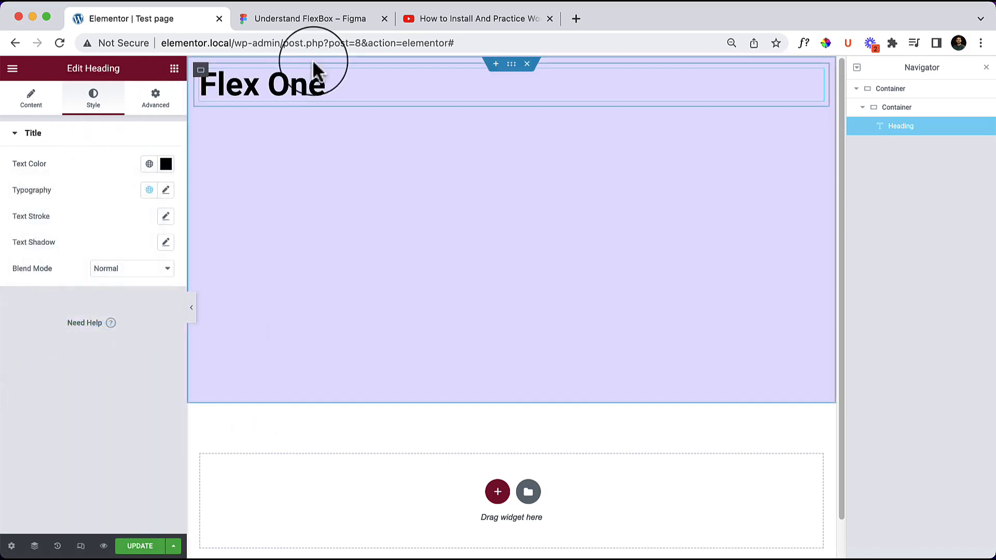
- Give the inner container a classic background in light green, about #A1F3AE
{"action": "left_click", "coordinate": [202, 72]}
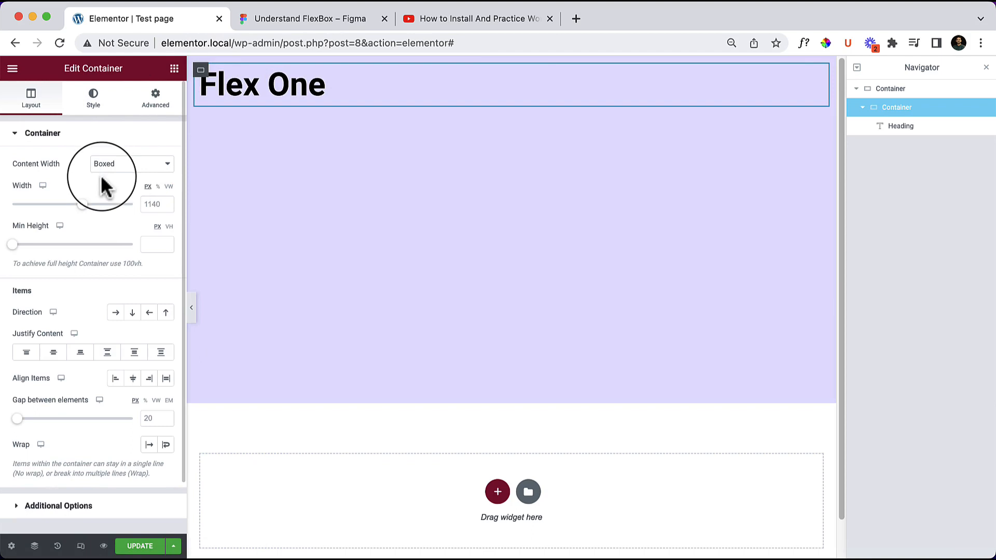
{"action": "left_click", "coordinate": [93, 98]}
{"action": "left_click", "coordinate": [114, 193]}
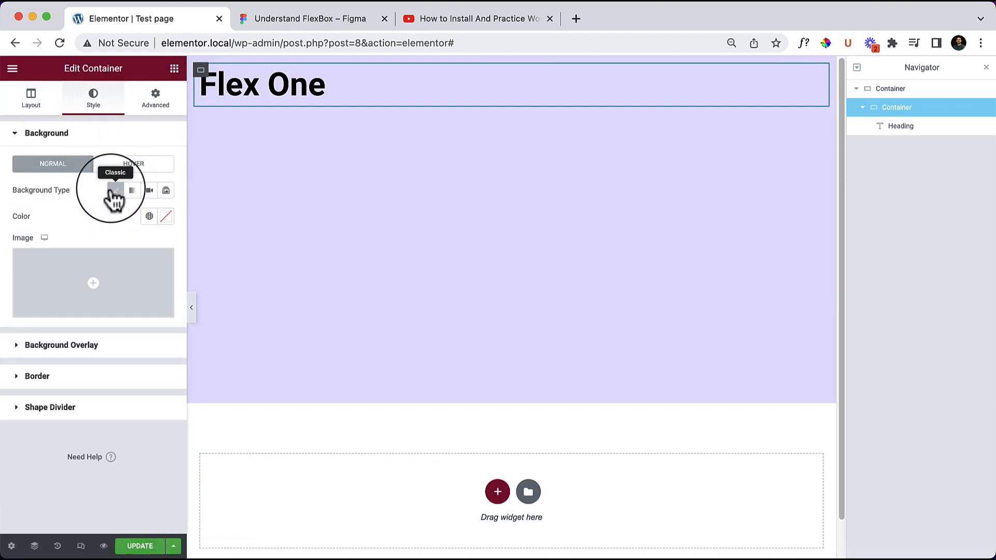
{"action": "left_click", "coordinate": [149, 218]}
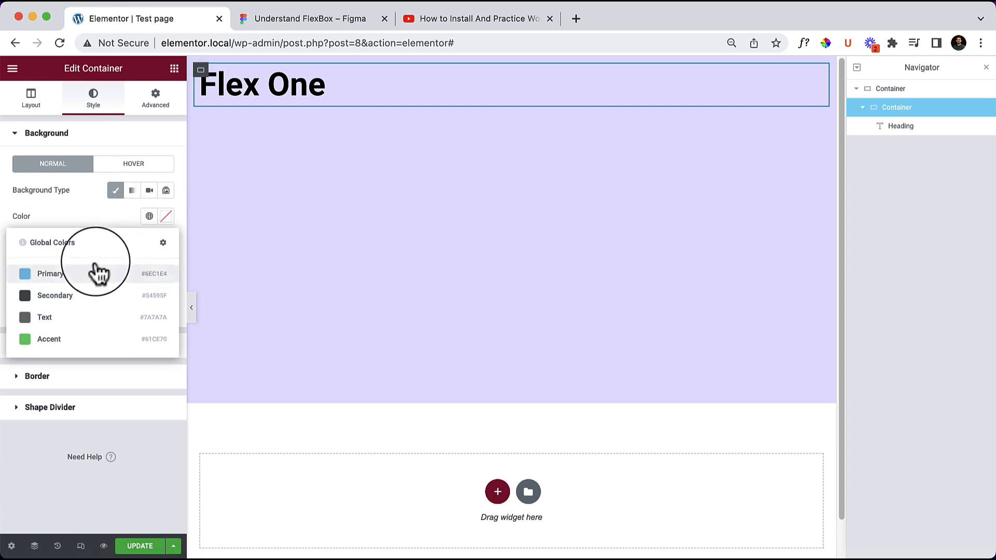
{"action": "left_click", "coordinate": [166, 217]}
{"action": "left_click", "coordinate": [166, 216]}
{"action": "type", "text": "#B85555"}
{"action": "left_click_drag", "start_coordinate": [99, 292], "coordinate": [98, 222]}
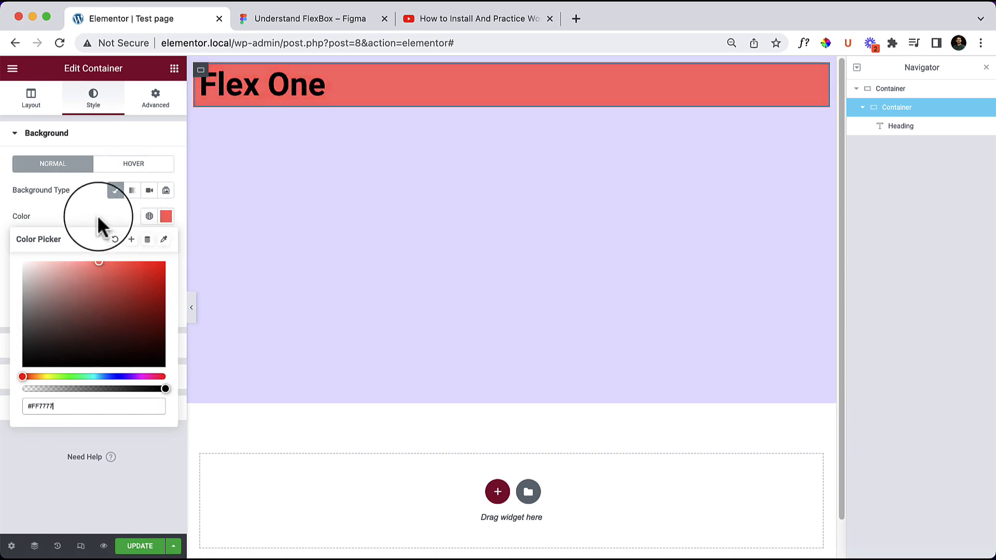
{"action": "left_click", "coordinate": [74, 377]}
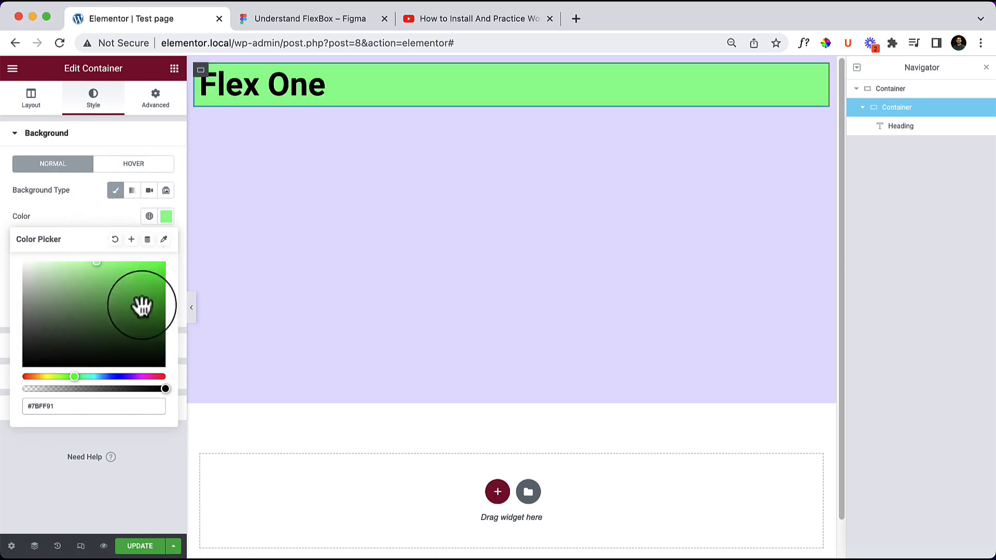
{"action": "mouse_move", "coordinate": [89, 276]}
{"action": "left_mouse_down"}
{"action": "mouse_move", "coordinate": [80, 293]}
{"action": "mouse_move", "coordinate": [73, 269]}
{"action": "left_mouse_up"}
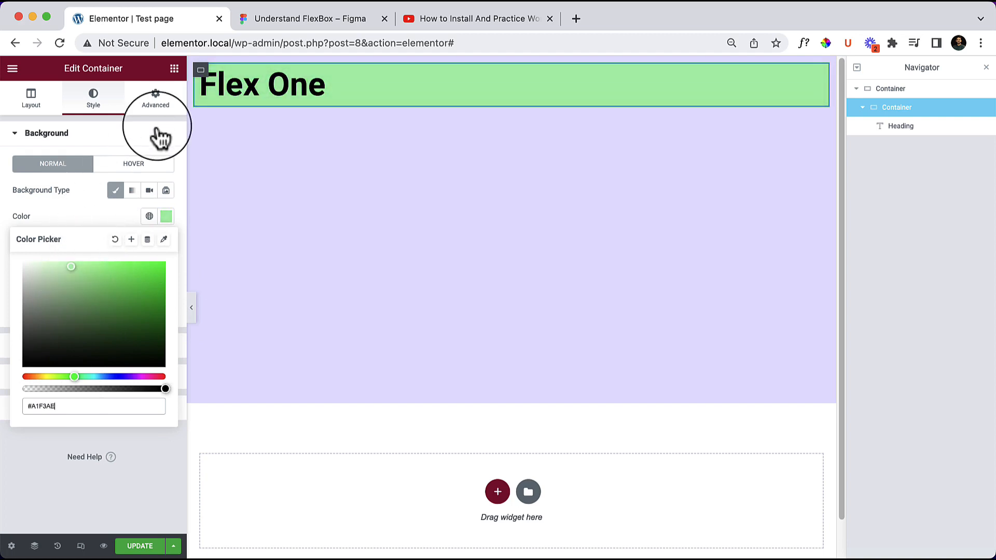
{"action": "left_click", "coordinate": [94, 195]}
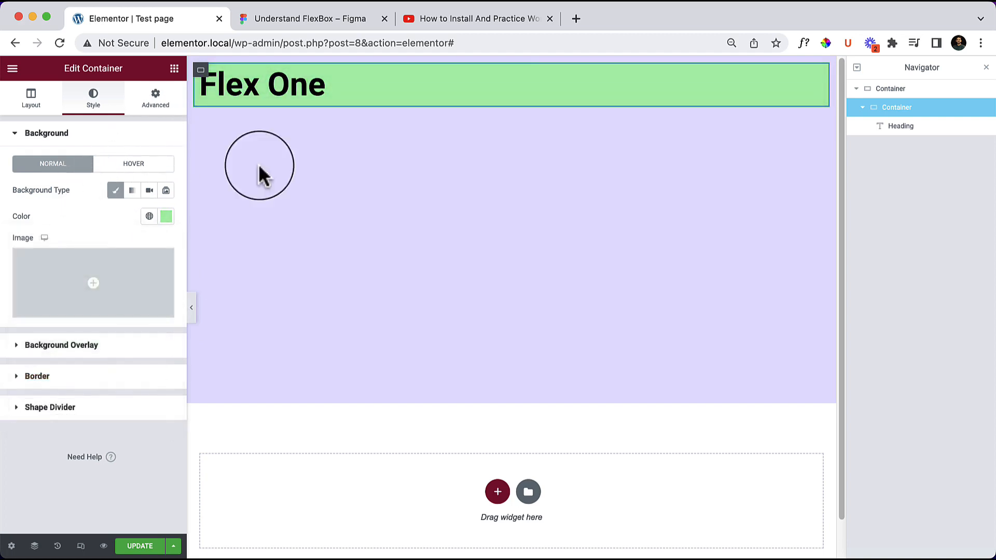
- Preview the page with the editor panels hidden, restore them and collapse the inner container in the Navigator
{"action": "left_click", "coordinate": [192, 309]}
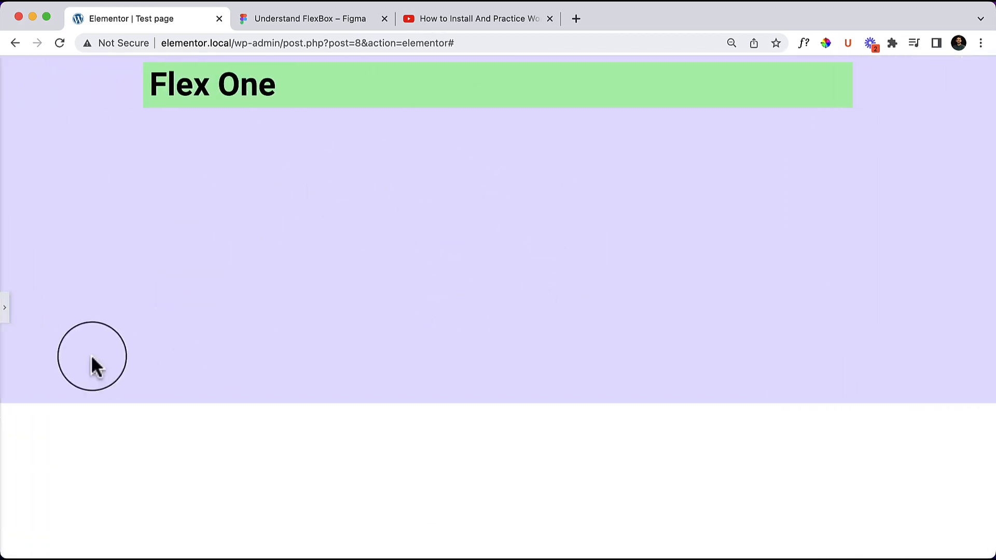
{"action": "left_click", "coordinate": [5, 307]}
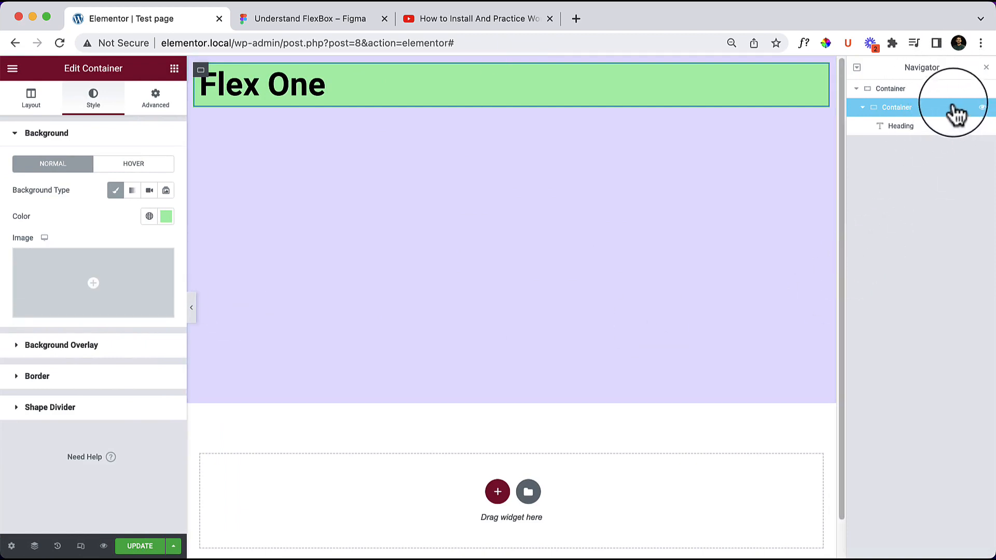
{"action": "left_click", "coordinate": [866, 110]}
{"action": "left_click", "coordinate": [865, 111]}
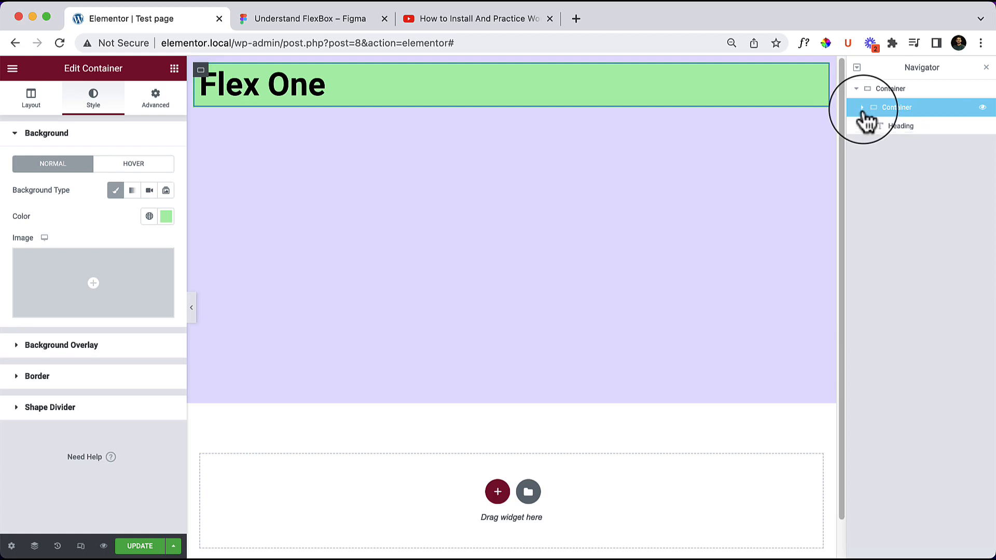
{"action": "left_click", "coordinate": [862, 108]}
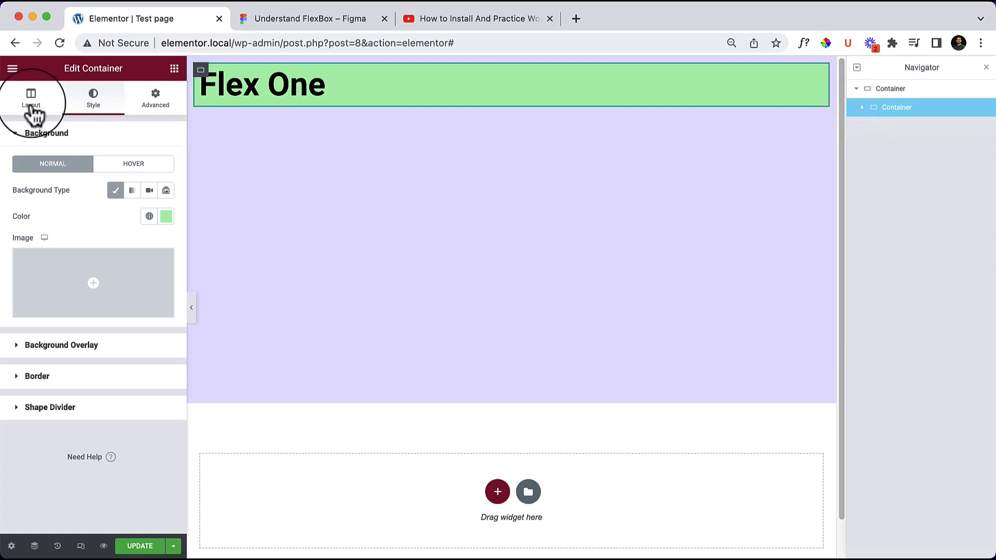
- Duplicate the Flex One container and change the copy's heading to "Flex Two"
{"action": "right_click", "coordinate": [202, 75]}
{"action": "left_click", "coordinate": [236, 99]}
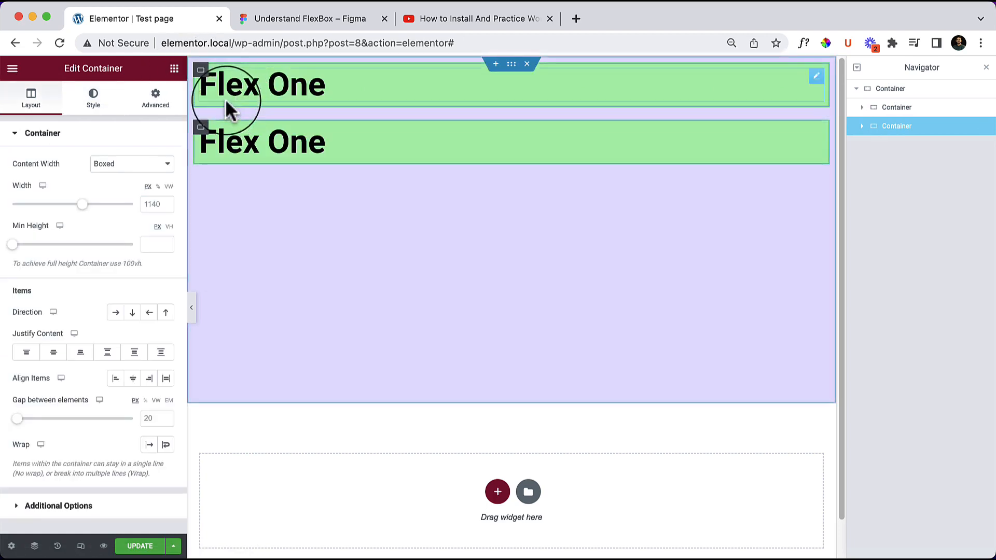
{"action": "double_click", "coordinate": [300, 141]}
{"action": "type", "text": "Two"}
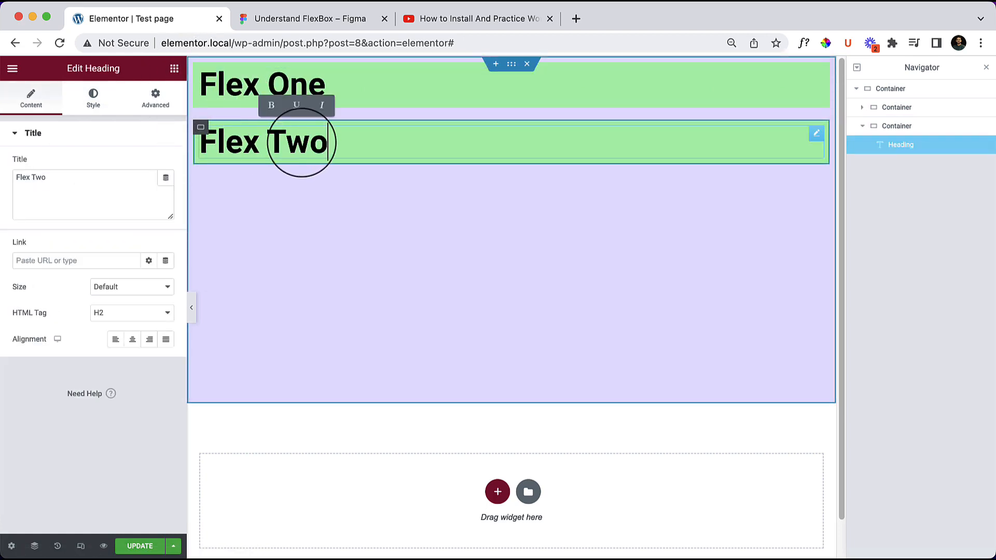
- Duplicate the Flex Two container and change the copy's heading to "Flex Three"
{"action": "right_click", "coordinate": [202, 133]}
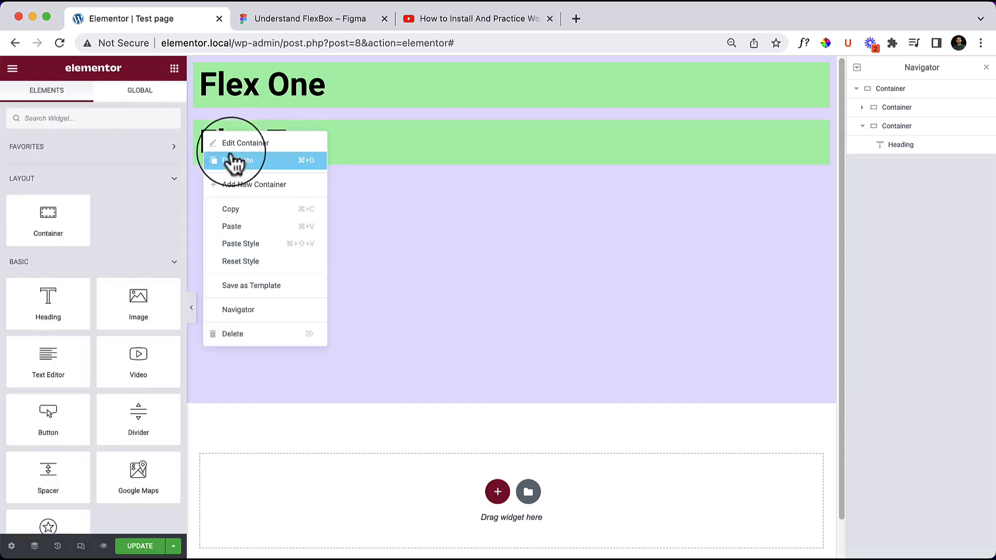
{"action": "left_click", "coordinate": [233, 161]}
{"action": "left_click", "coordinate": [292, 199]}
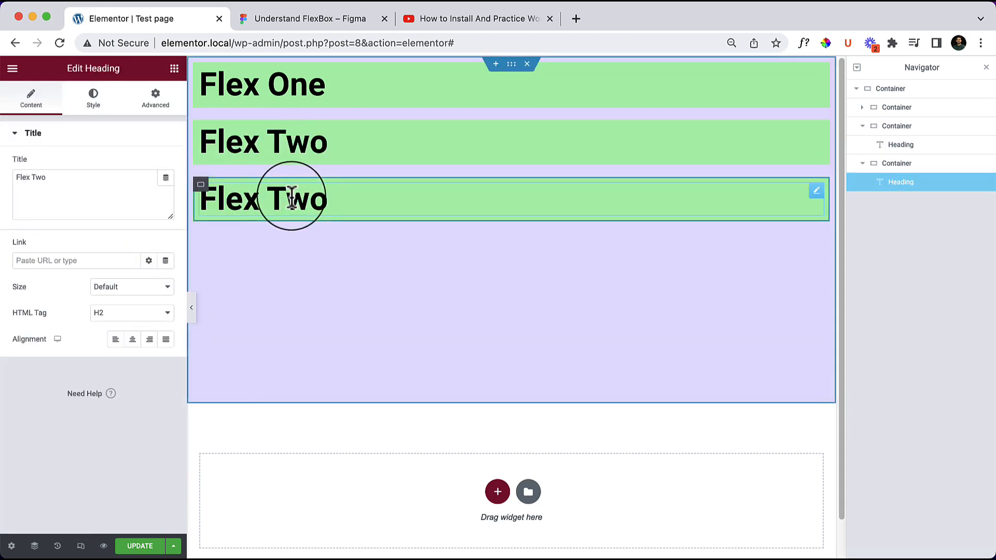
{"action": "double_click", "coordinate": [292, 200]}
{"action": "type", "text": "Three"}
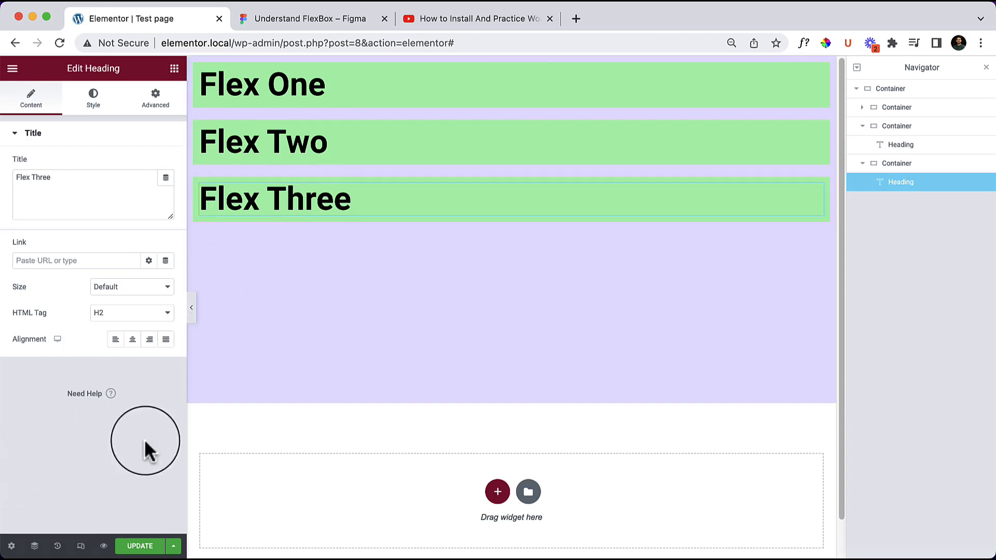
- Collapse the inner containers in the Navigator and set the outer lavender container's minimum height to about 714 px
{"action": "left_click", "coordinate": [869, 130]}
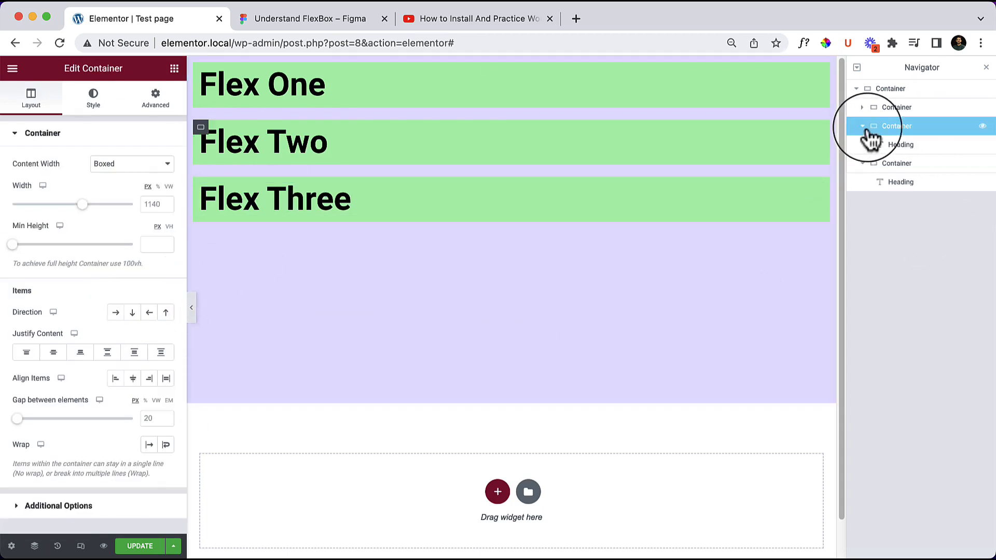
{"action": "left_click", "coordinate": [864, 129]}
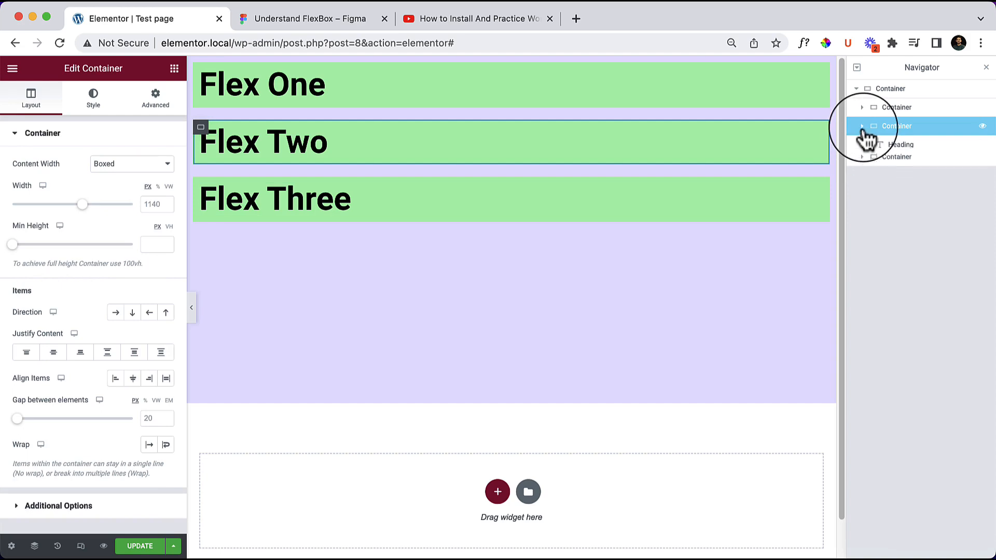
{"action": "left_click", "coordinate": [903, 90]}
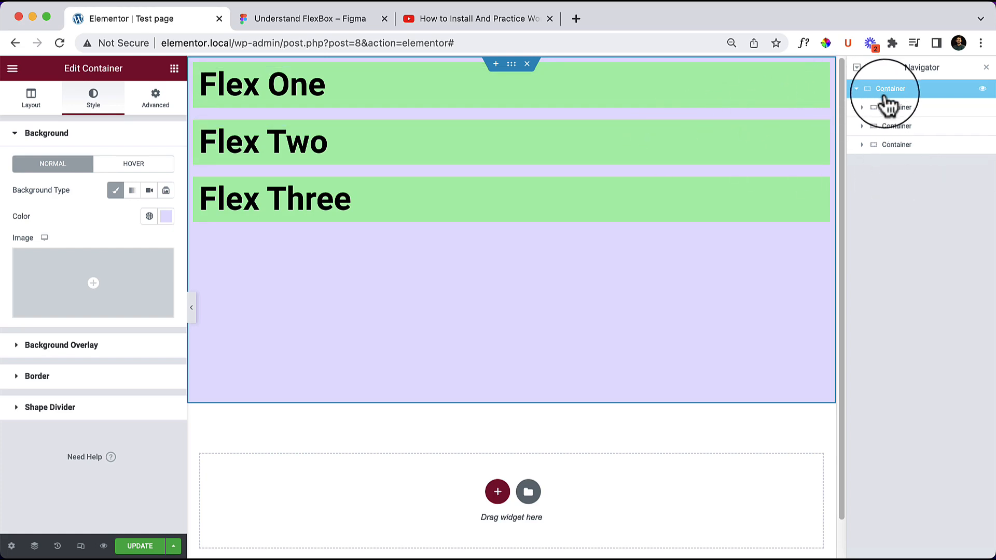
{"action": "left_click", "coordinate": [31, 109]}
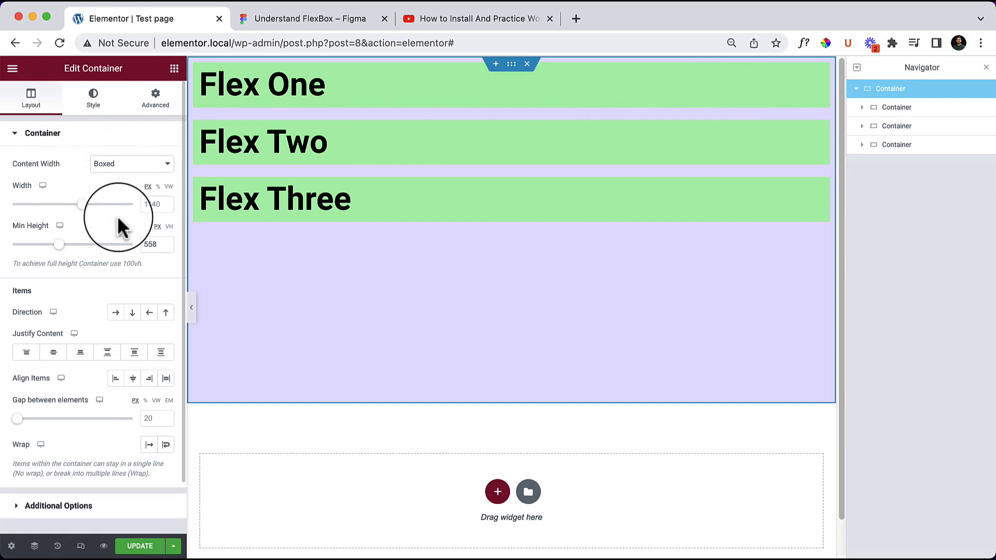
{"action": "left_click_drag", "start_coordinate": [61, 251], "coordinate": [77, 260]}
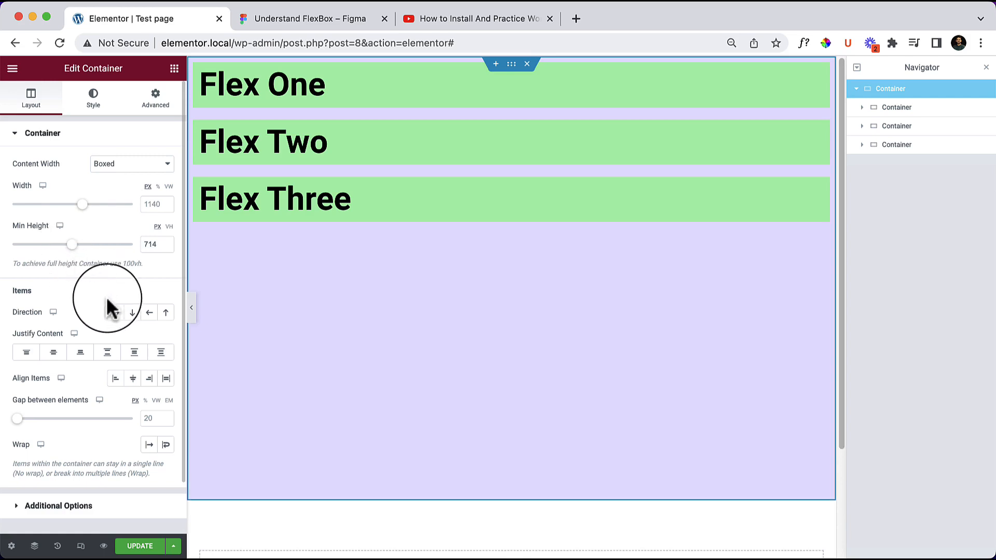
- Set the outer container's items direction to a left-to-right row
{"action": "double_click", "coordinate": [21, 291]}
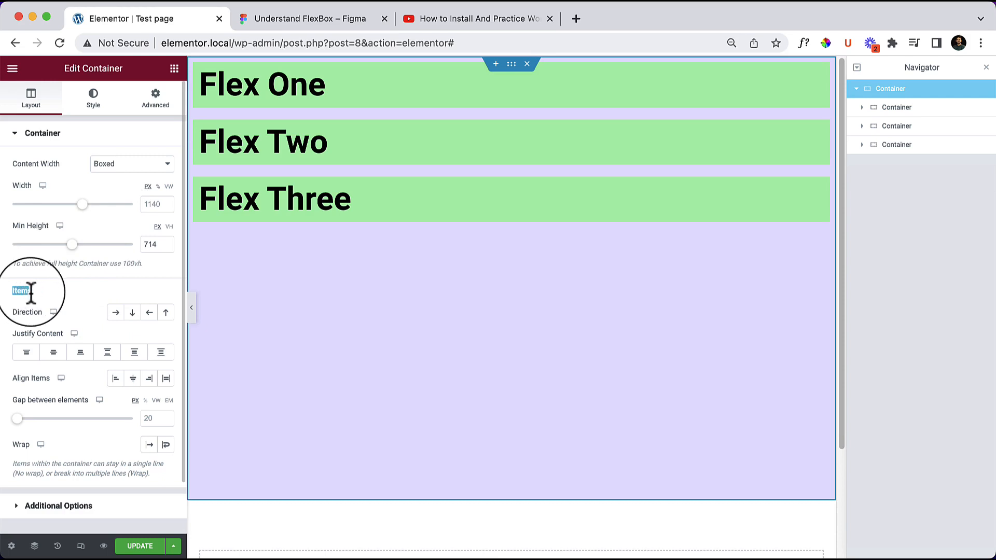
{"action": "scroll", "coordinate": [70, 308], "scroll_direction": "down", "scroll_amount": 2}
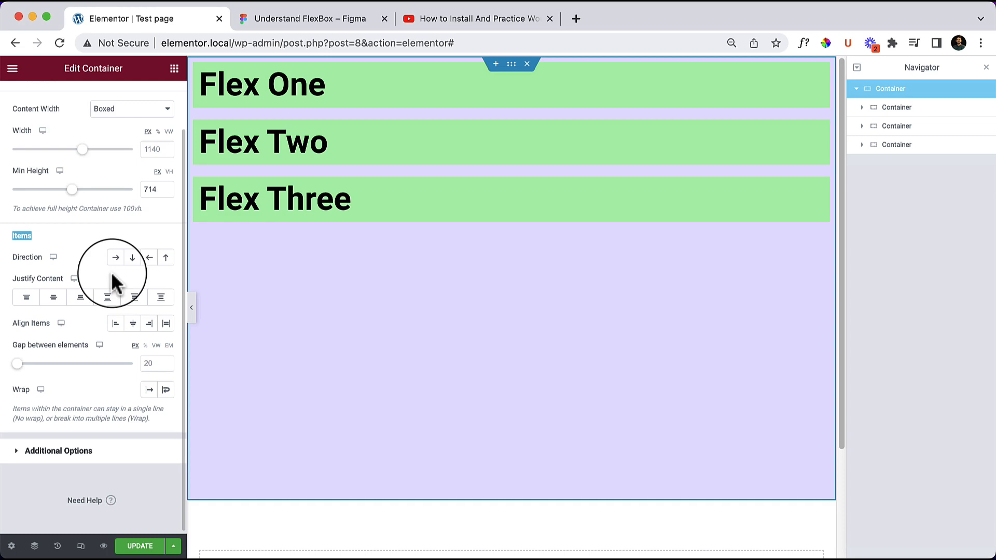
{"action": "left_click", "coordinate": [11, 244]}
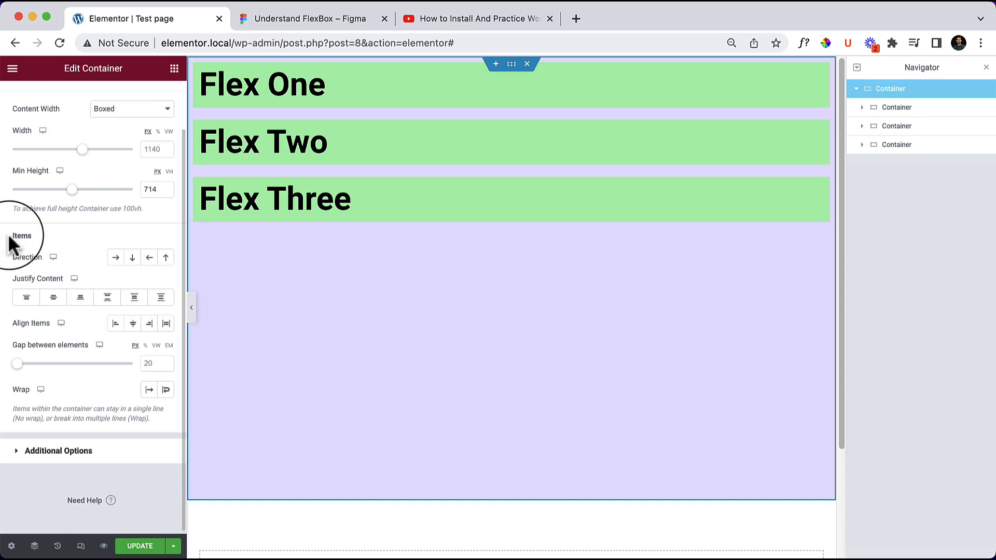
{"action": "left_click", "coordinate": [116, 258]}
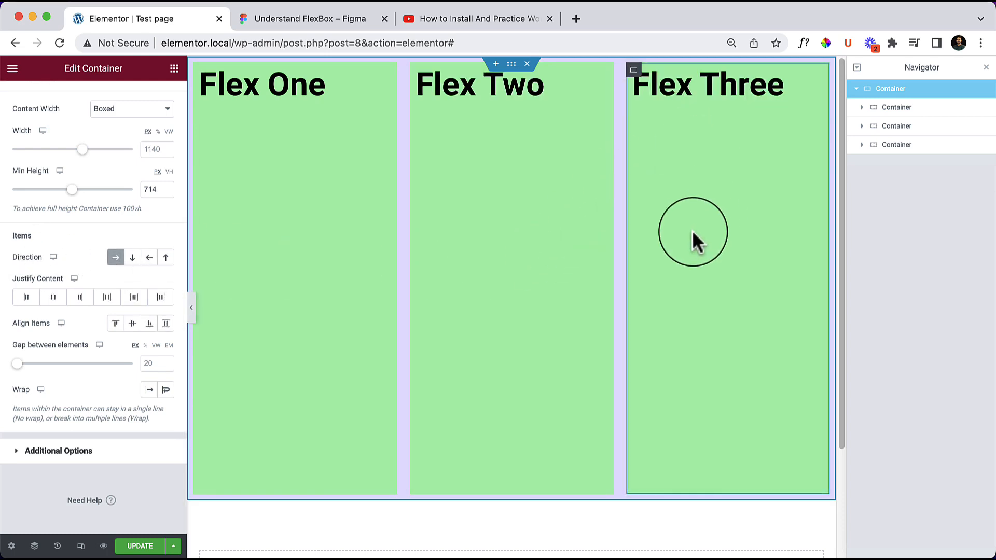
{"action": "scroll", "coordinate": [693, 232], "scroll_direction": "down", "scroll_amount": 3}
{"action": "scroll", "coordinate": [693, 232], "scroll_direction": "up", "scroll_amount": 3}
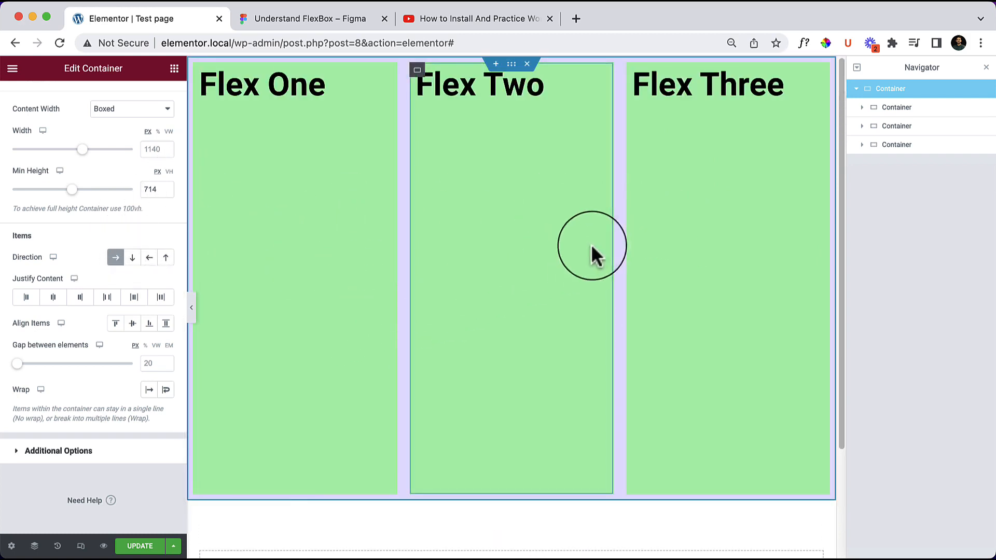
- Duplicate the Flex Three container to try a fourth column, and delete the copy
{"action": "left_click", "coordinate": [920, 148]}
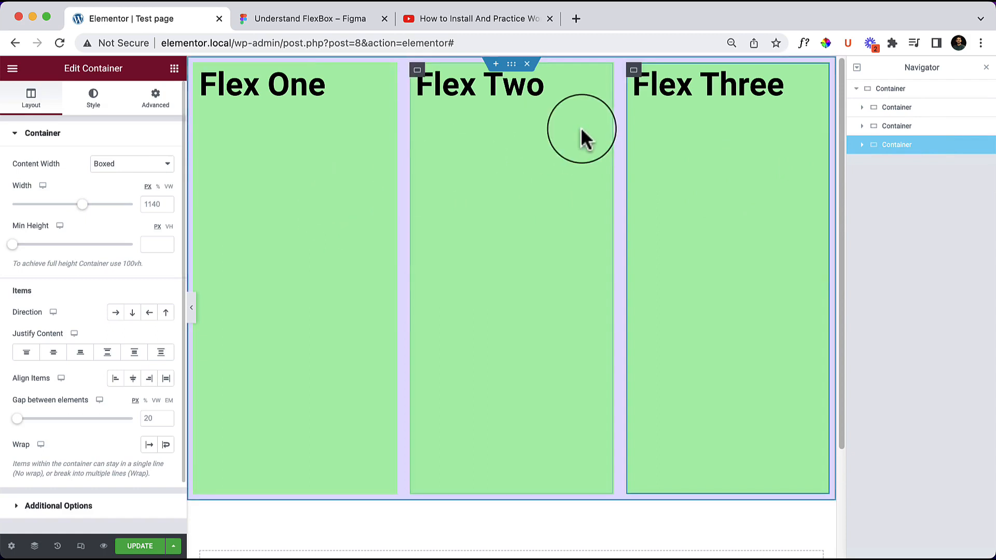
{"action": "right_click", "coordinate": [643, 85]}
{"action": "left_click", "coordinate": [654, 101]}
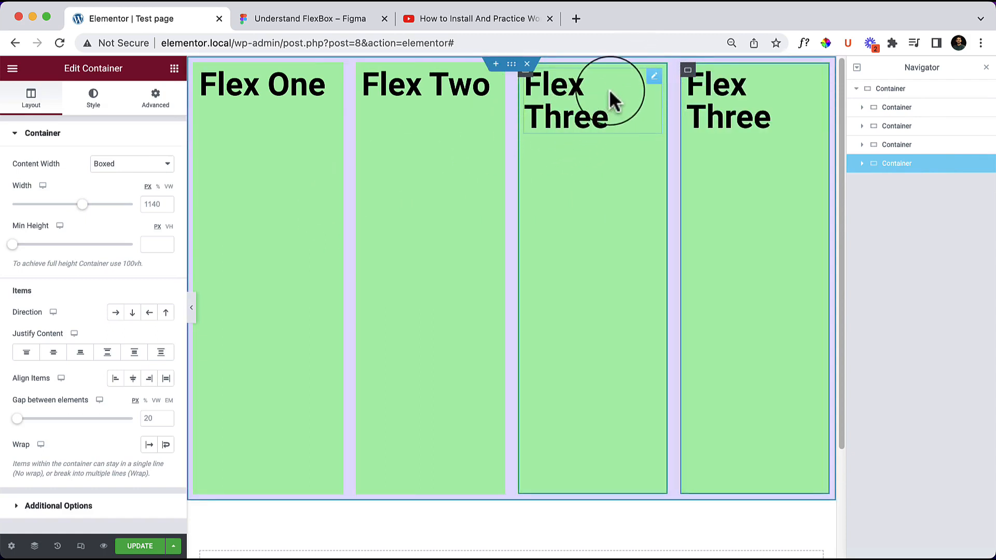
{"action": "right_click", "coordinate": [689, 73]}
{"action": "left_click", "coordinate": [736, 268]}
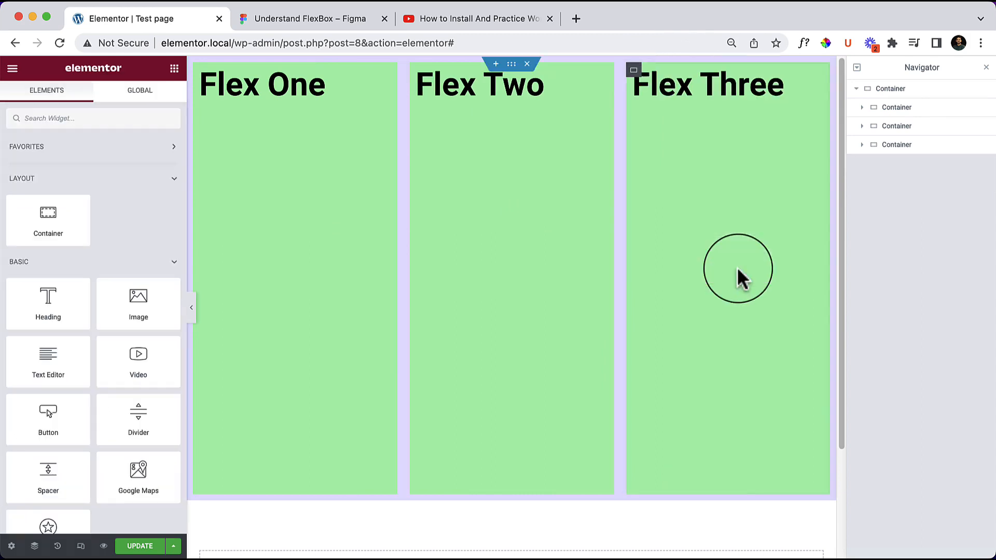
- Try the column, reversed row and reversed column directions on the outer container, and return it to the left-to-right row
{"action": "left_click", "coordinate": [914, 94]}
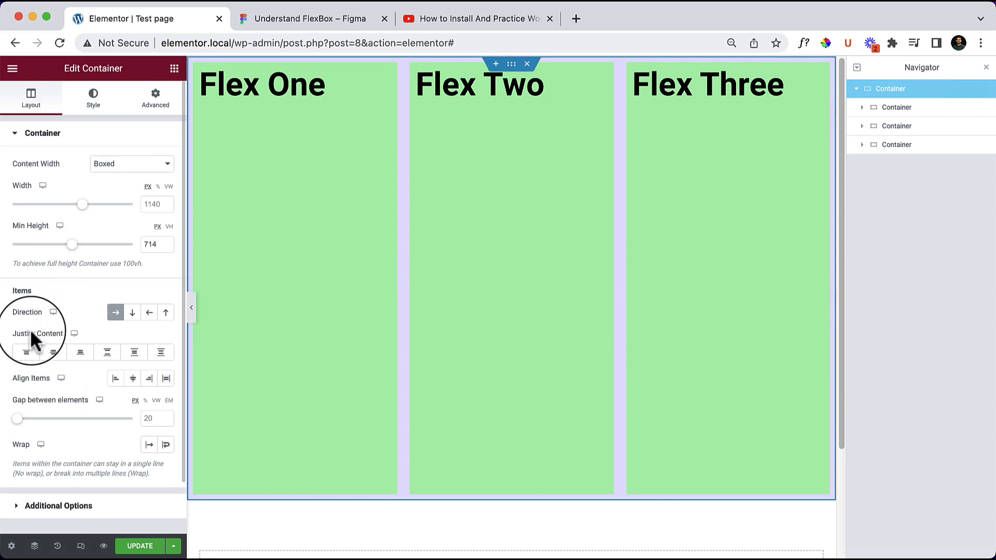
{"action": "left_click", "coordinate": [133, 319]}
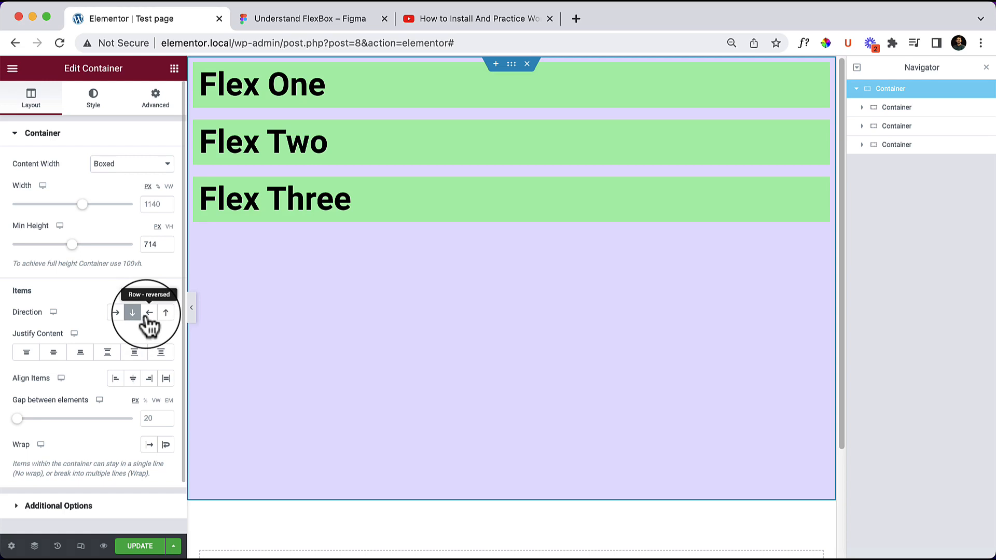
{"action": "left_click", "coordinate": [149, 318]}
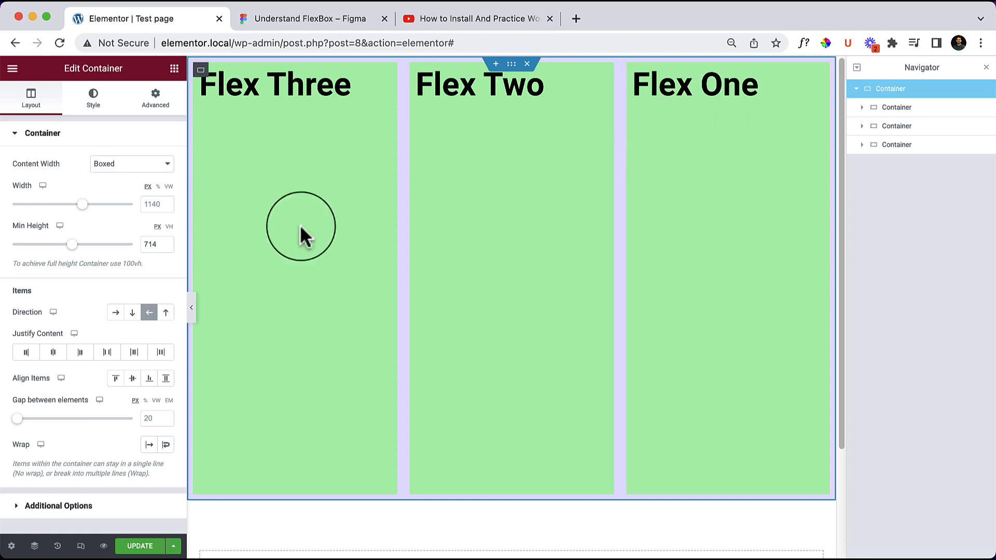
{"action": "left_click", "coordinate": [165, 316]}
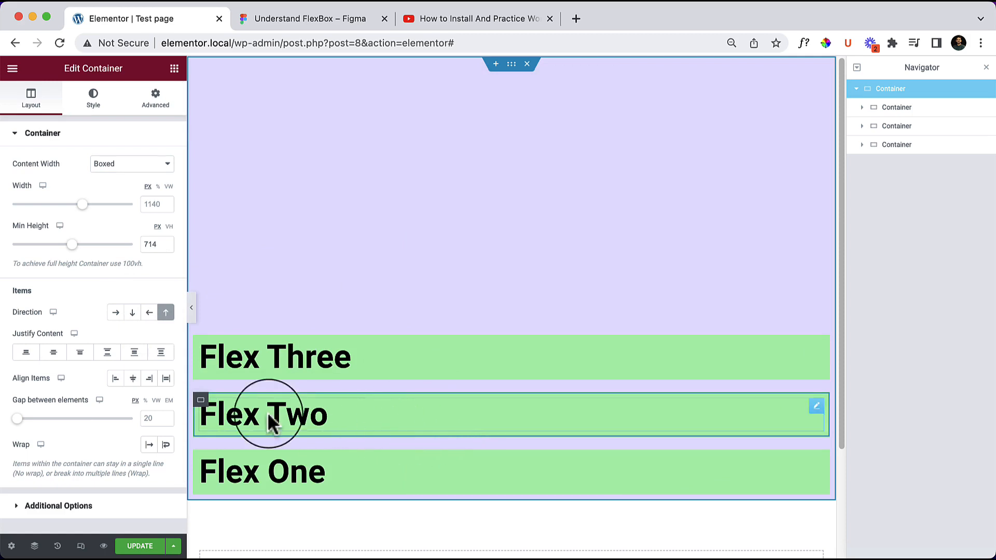
{"action": "left_click", "coordinate": [116, 313]}
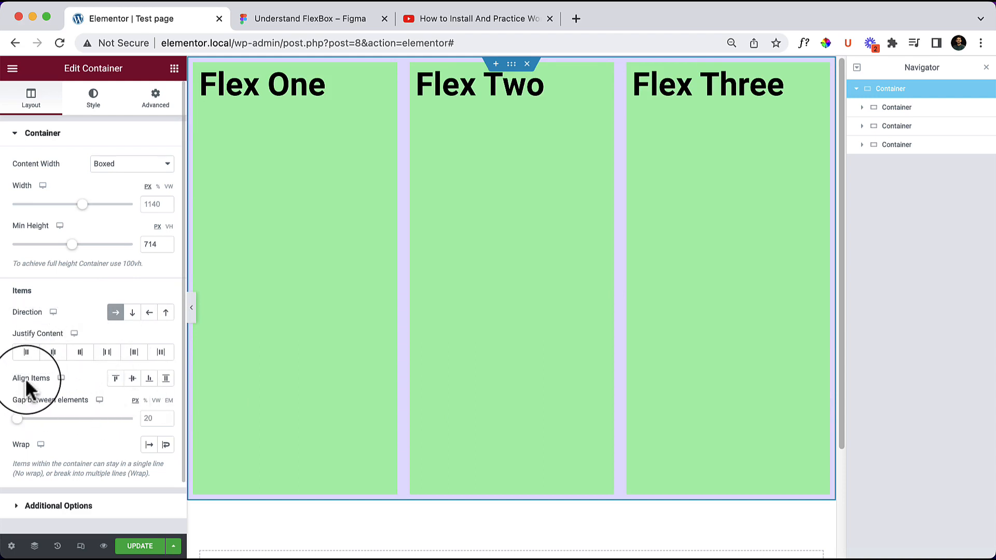
- Try stretch, start, center and end for the outer container's align items, and clear the setting again
{"action": "left_click", "coordinate": [166, 379]}
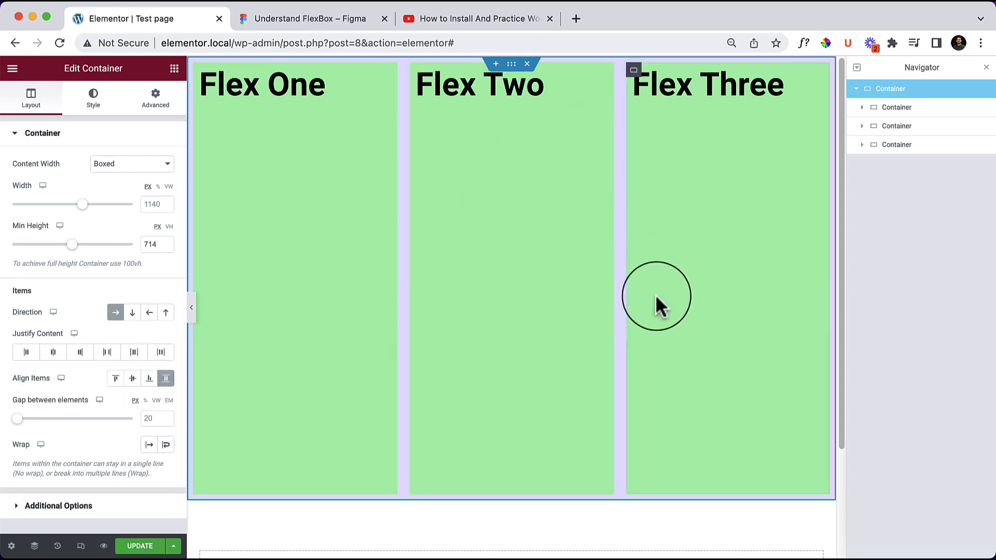
{"action": "left_click", "coordinate": [116, 379]}
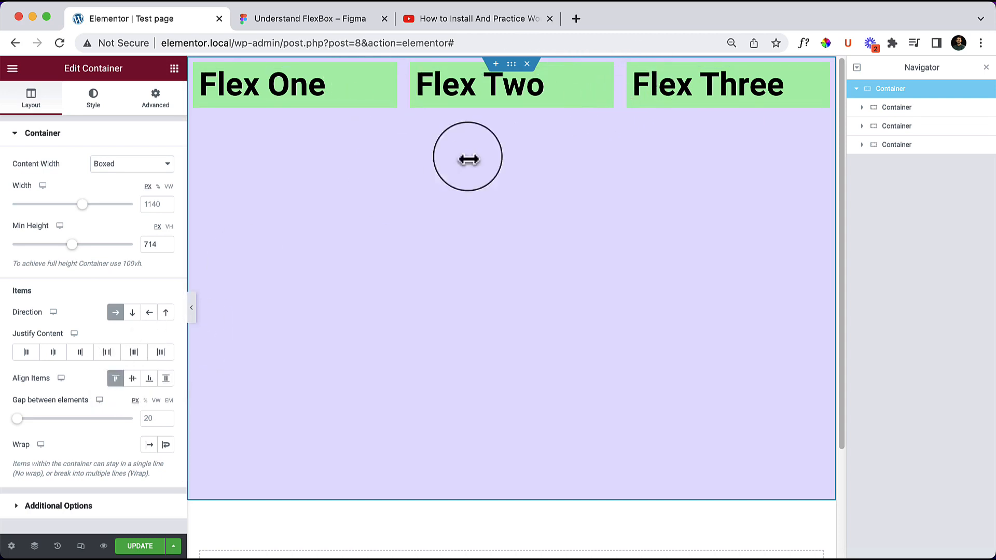
{"action": "left_click", "coordinate": [133, 380]}
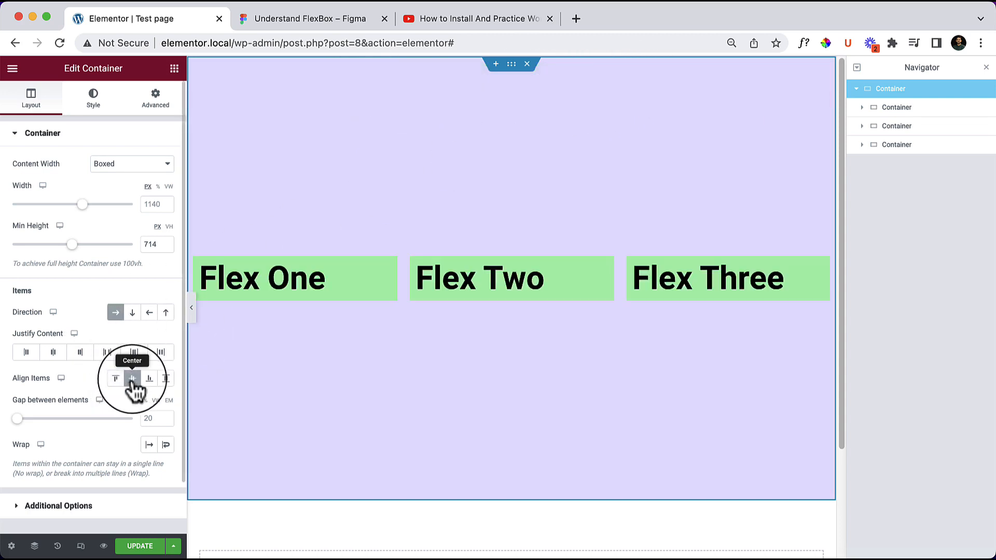
{"action": "left_click", "coordinate": [149, 381]}
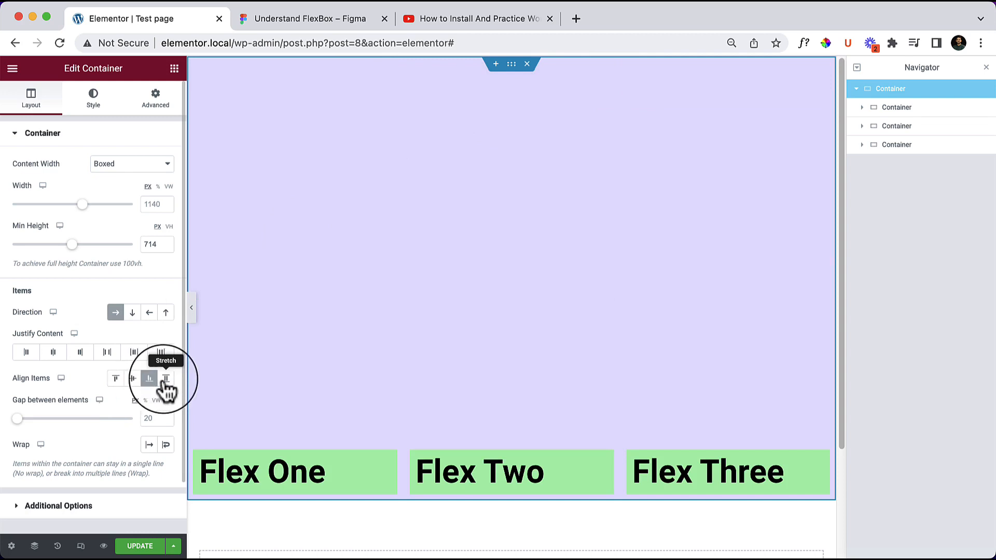
{"action": "left_click", "coordinate": [167, 382]}
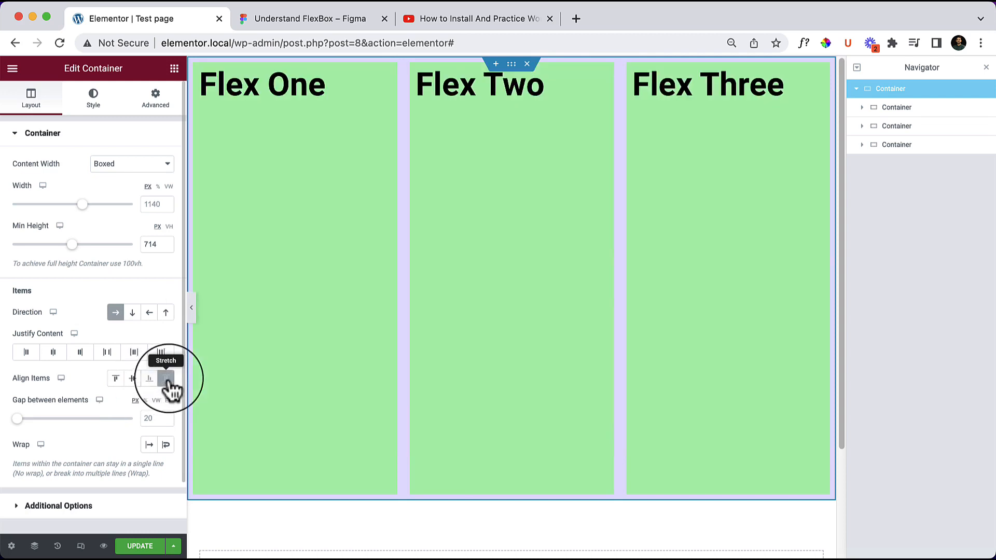
{"action": "left_click", "coordinate": [167, 381]}
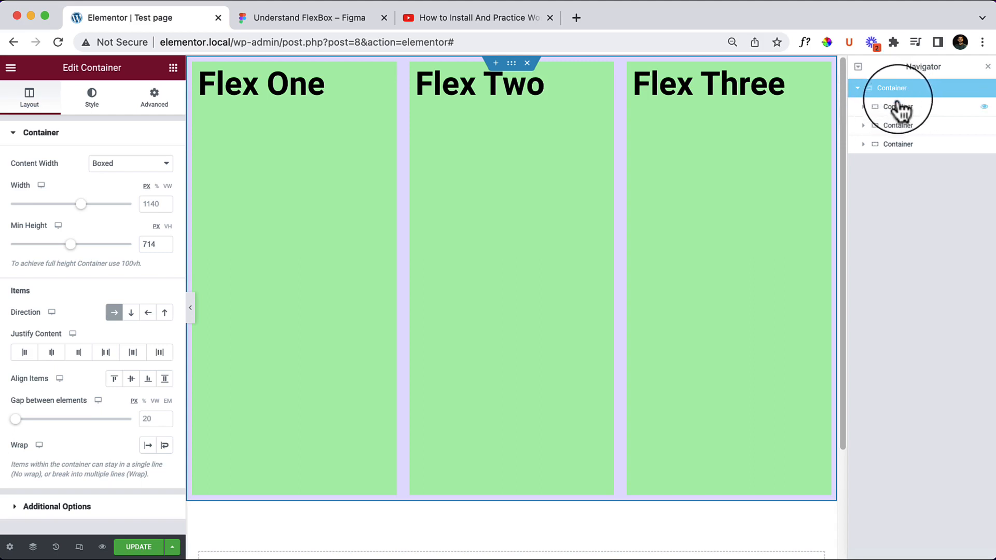
- Check which element is nested inside the first inner container in the Navigator
{"action": "left_click", "coordinate": [863, 107]}
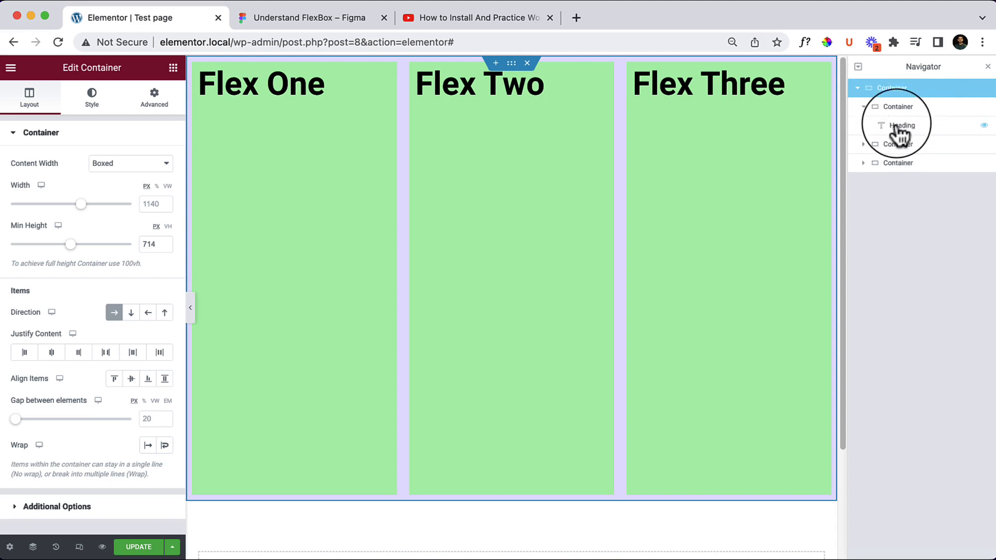
{"action": "left_click", "coordinate": [864, 108]}
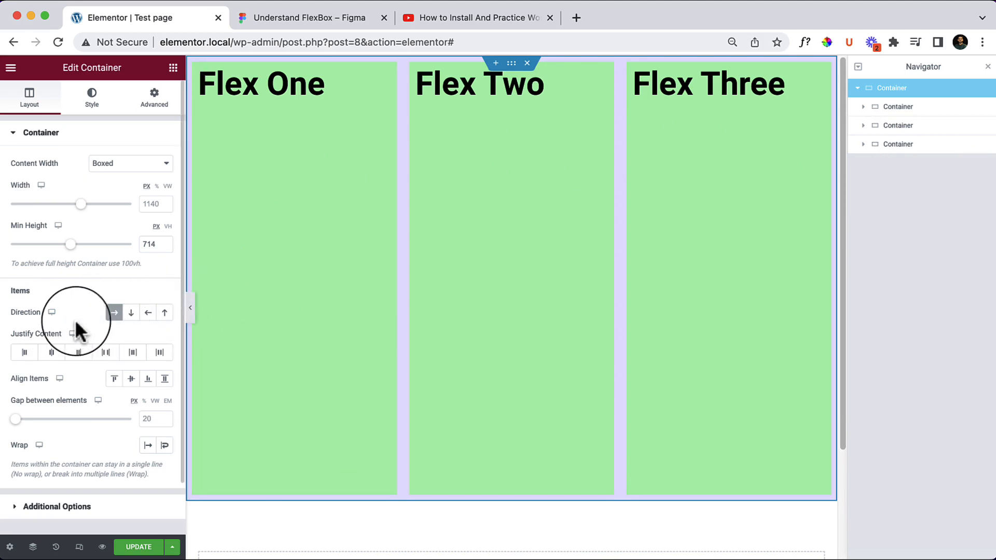
- Set the outer container's justify content and align items both to start, after trying center justification and end alignment
{"action": "left_click", "coordinate": [26, 353]}
{"action": "left_click", "coordinate": [52, 353]}
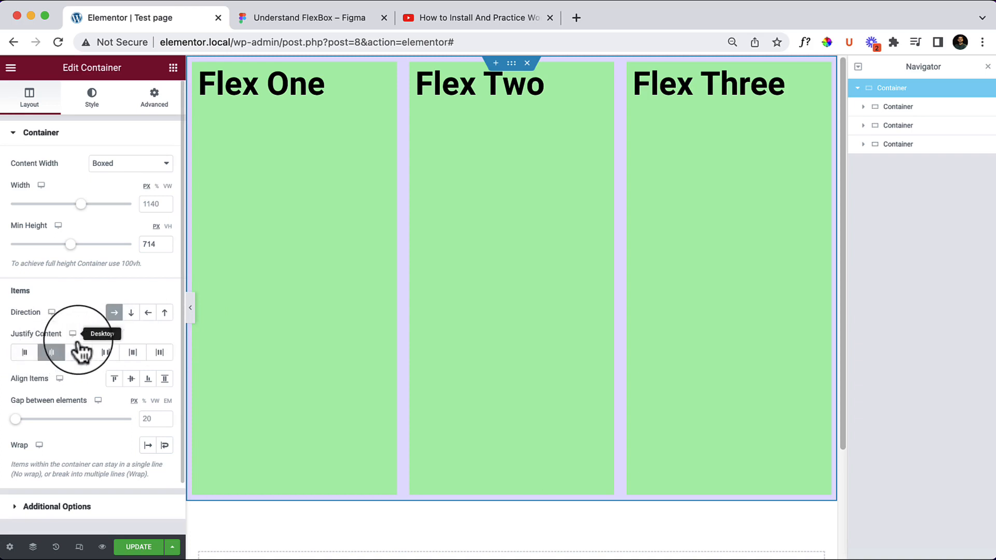
{"action": "left_click", "coordinate": [25, 353]}
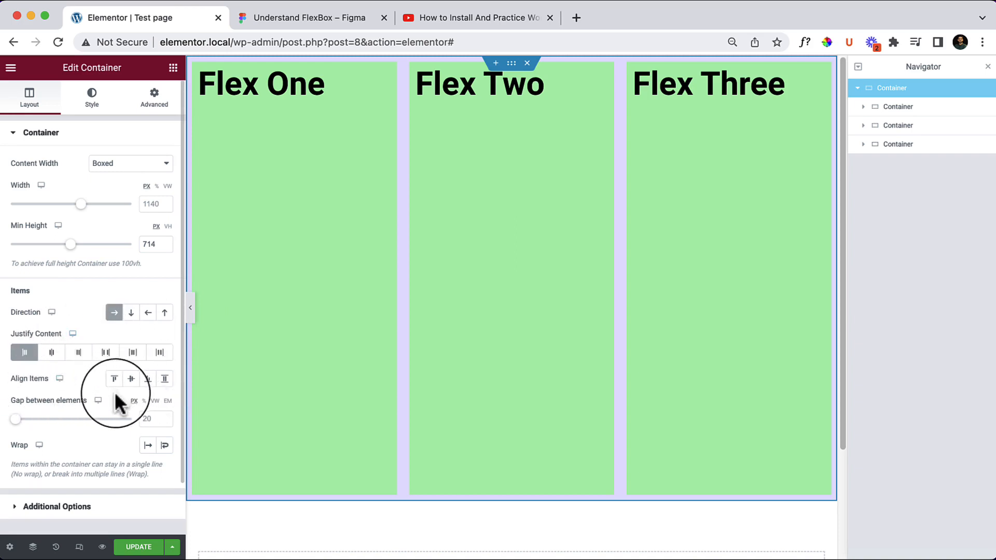
{"action": "left_click", "coordinate": [149, 380]}
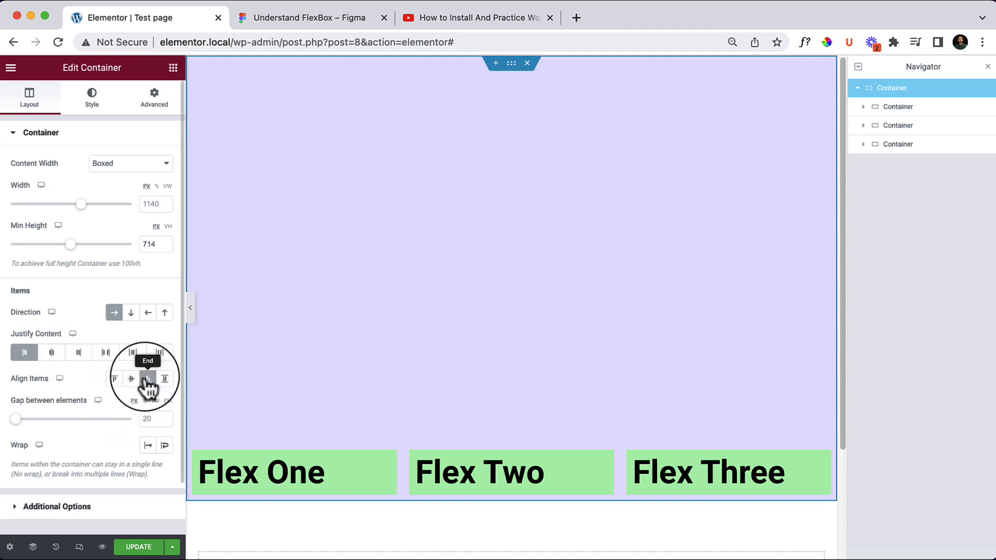
{"action": "left_click", "coordinate": [115, 381]}
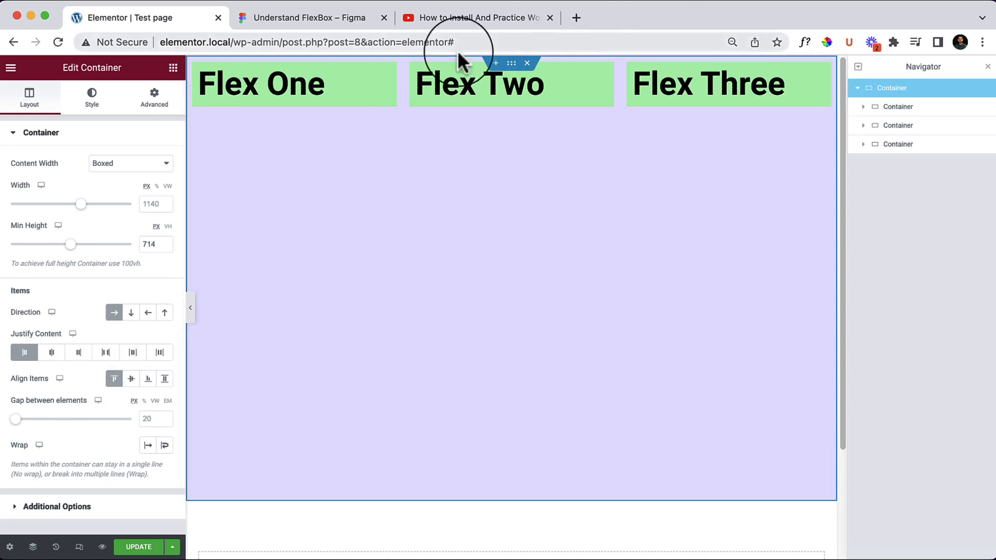
- Delete the Flex Two container
{"action": "right_click", "coordinate": [418, 78]}
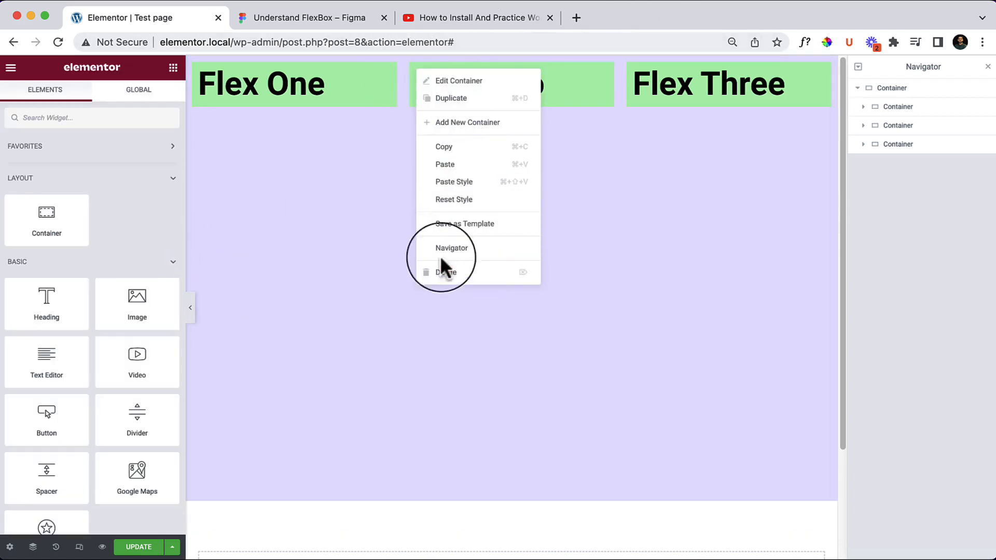
{"action": "left_click", "coordinate": [464, 274]}
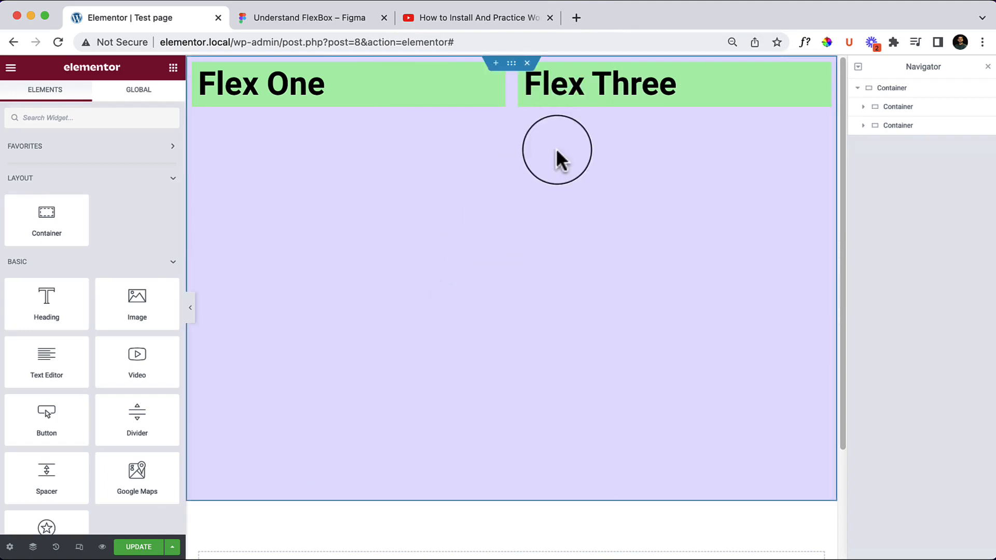
- Try a 500 px width on the outer container, and clear the value back to the default
{"action": "left_click", "coordinate": [919, 91]}
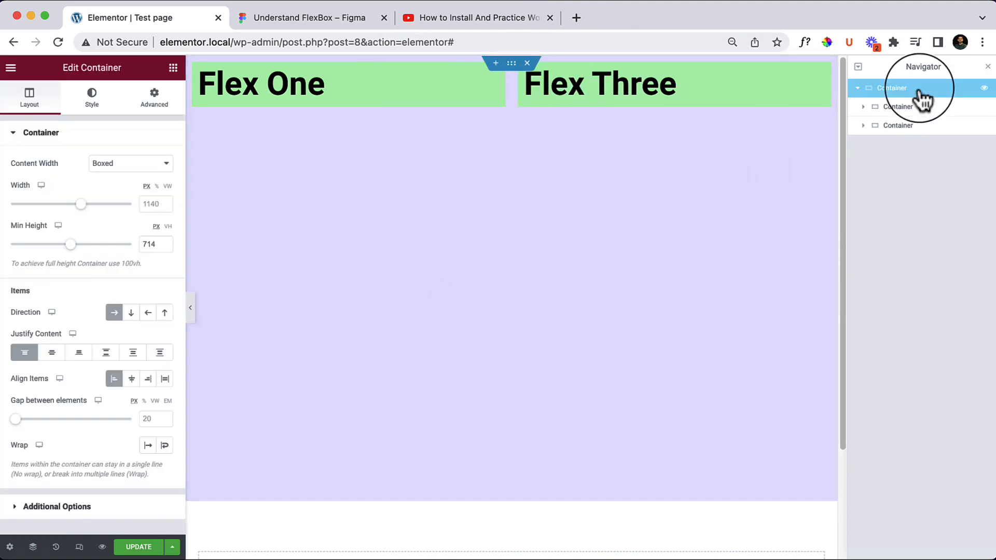
{"action": "left_click_drag", "start_coordinate": [103, 208], "coordinate": [7, 205]}
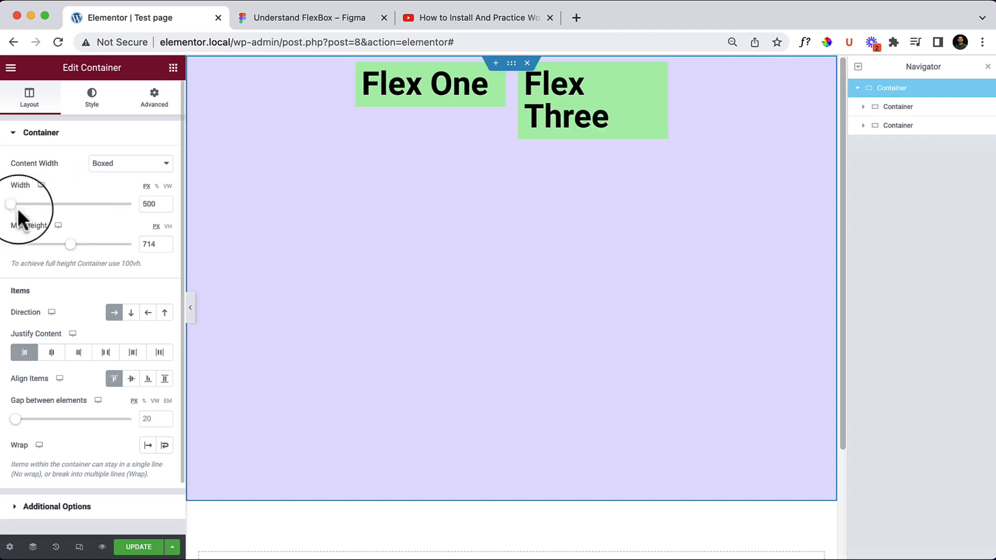
{"action": "left_click", "coordinate": [528, 86]}
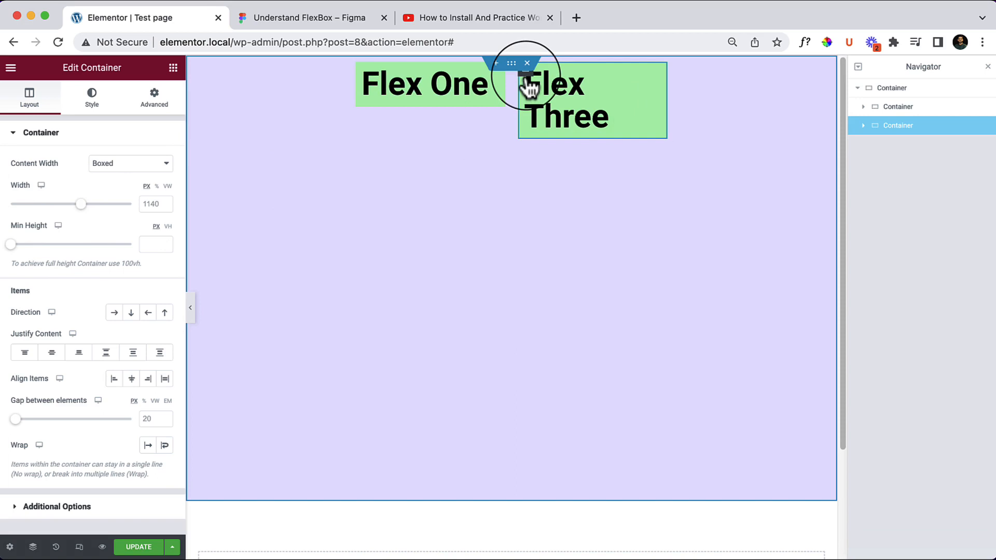
{"action": "left_click", "coordinate": [884, 88]}
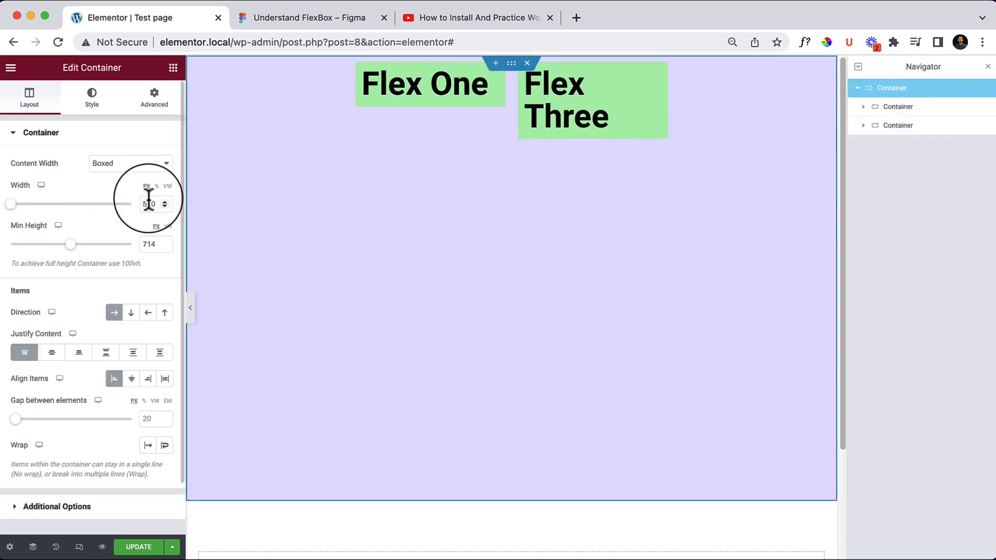
{"action": "key", "text": "BackSpace"}
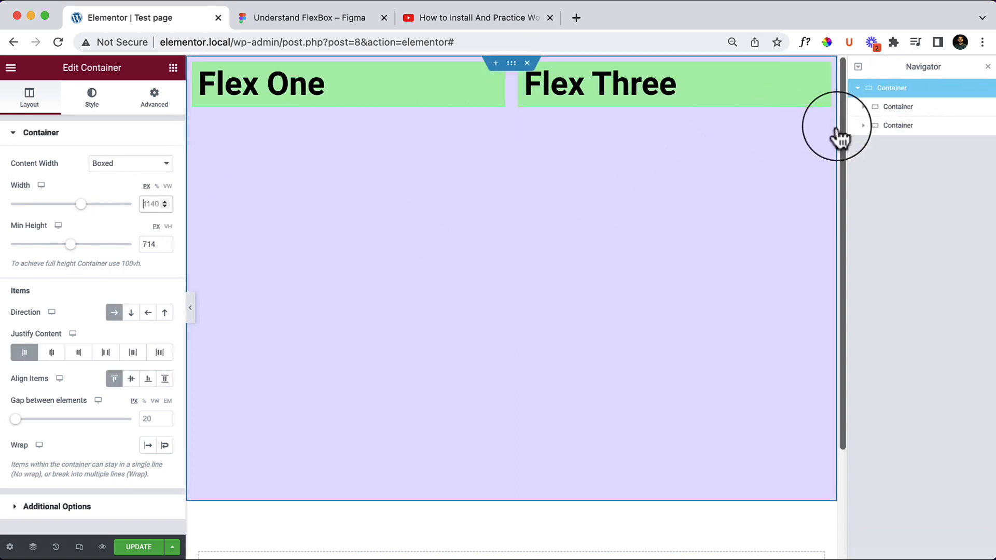
- Set the width of both the Flex One and Flex Three containers to 500 px
{"action": "left_click", "coordinate": [903, 109]}
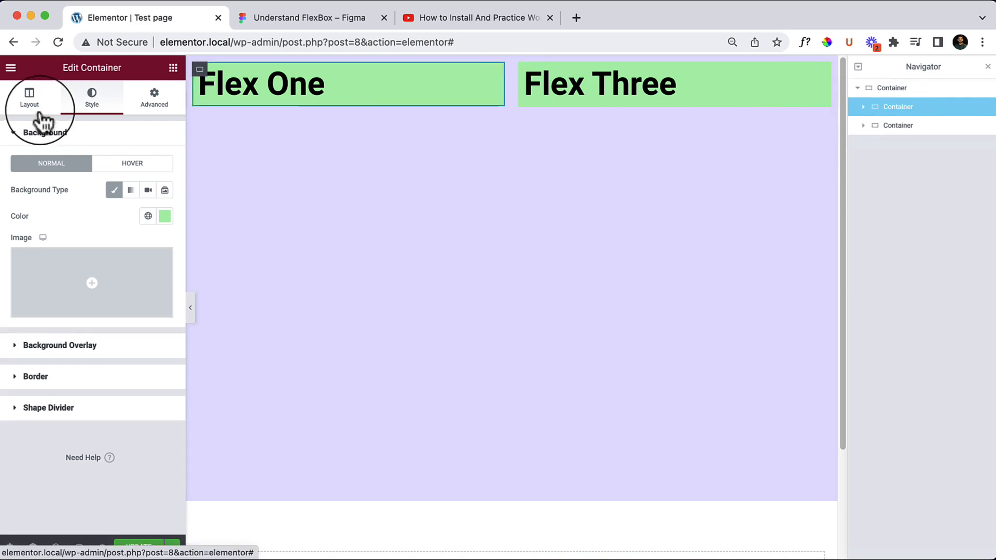
{"action": "left_click", "coordinate": [29, 99]}
{"action": "left_click_drag", "start_coordinate": [81, 204], "coordinate": [10, 206]}
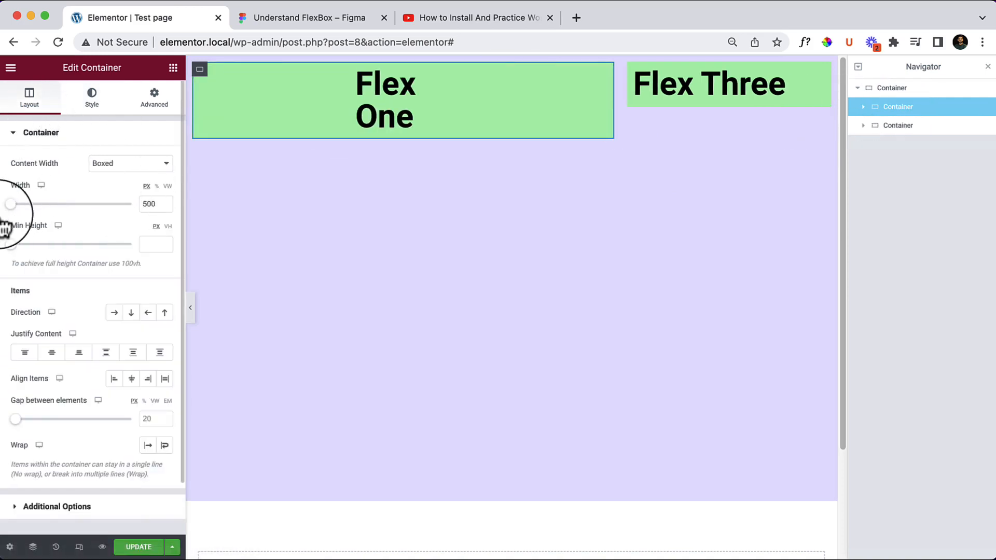
{"action": "left_click", "coordinate": [894, 127]}
{"action": "left_click_drag", "start_coordinate": [74, 204], "coordinate": [4, 229]}
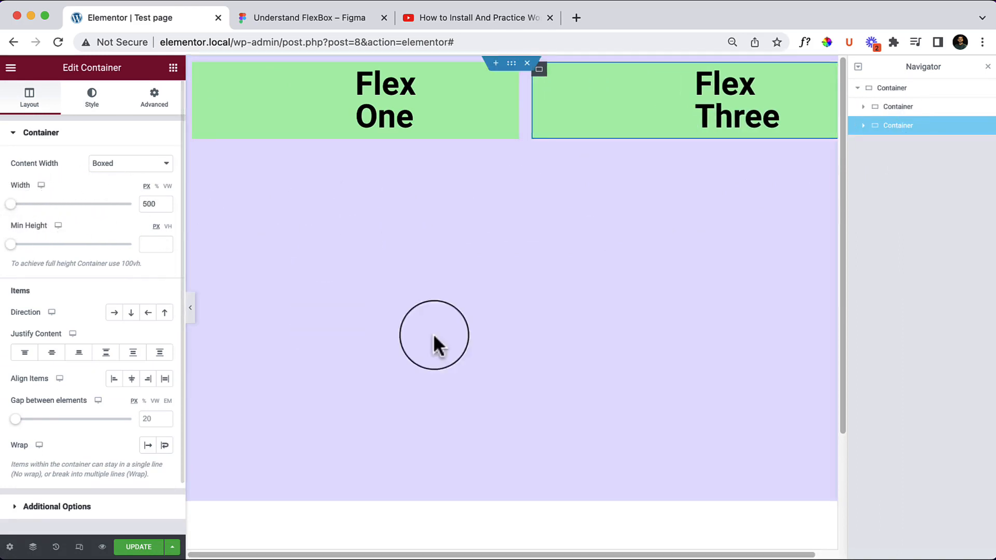
{"action": "left_click_drag", "start_coordinate": [657, 556], "coordinate": [604, 551]}
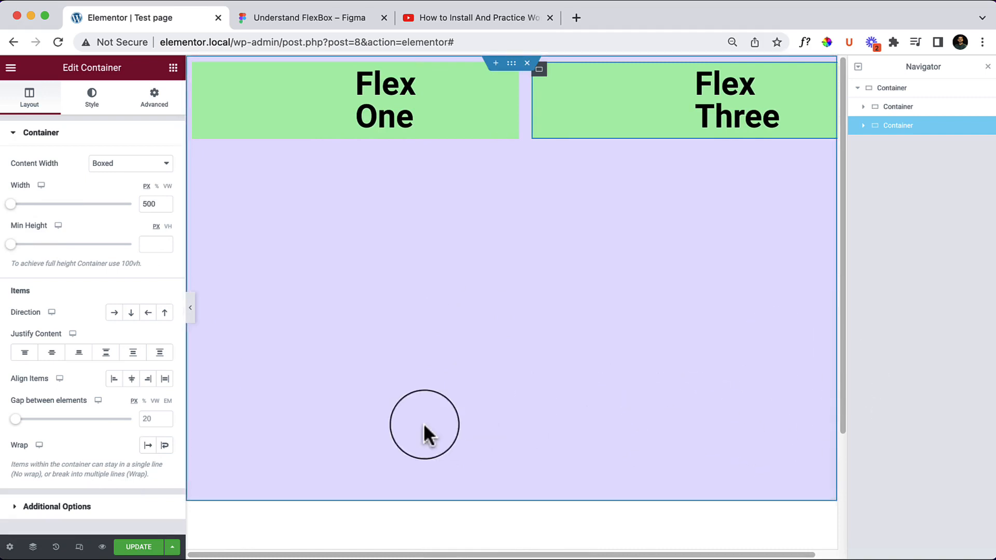
- Try Wrap and No Wrap on the Flex Three container
{"action": "left_click", "coordinate": [165, 446]}
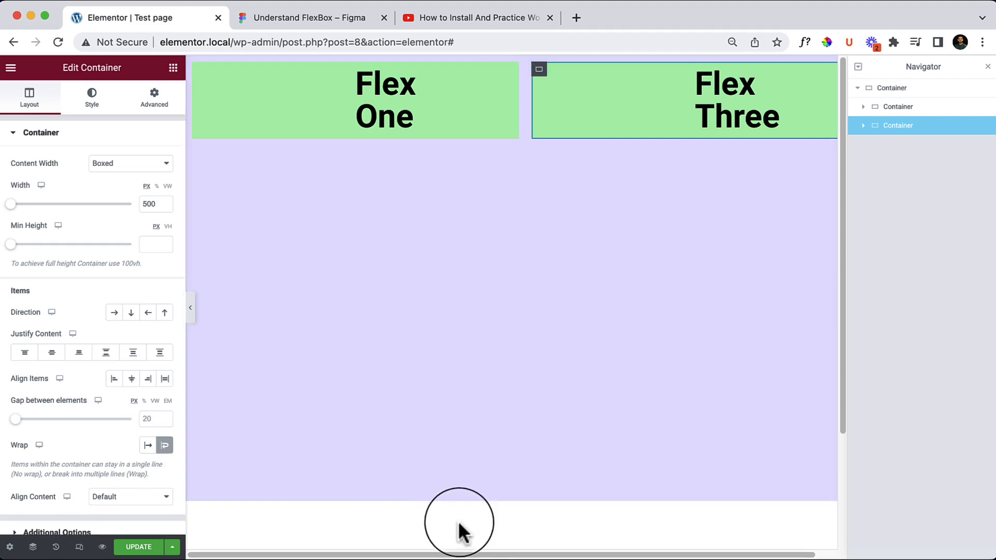
{"action": "left_click", "coordinate": [148, 447]}
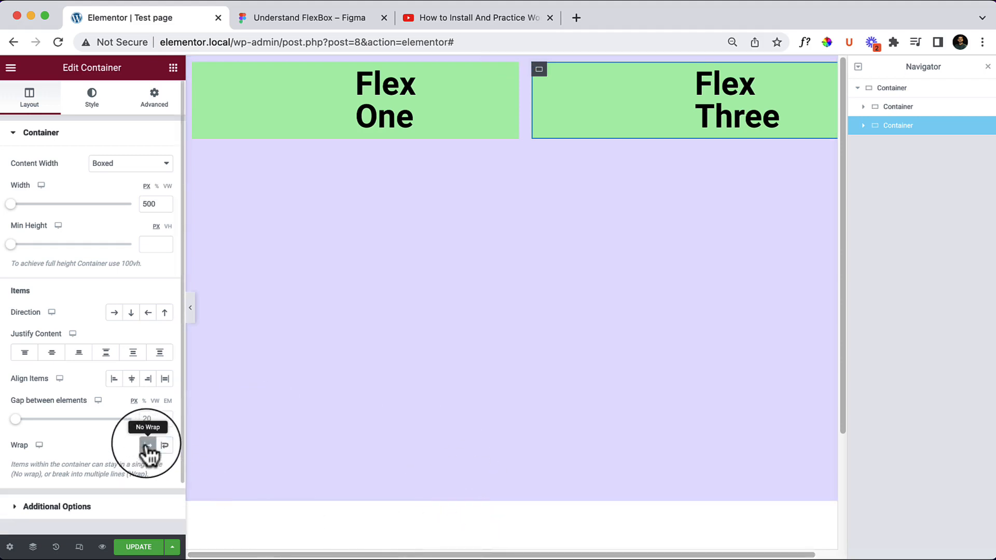
- Duplicate the 500 px wide Flex Three container twice
{"action": "right_click", "coordinate": [545, 69]}
{"action": "left_click", "coordinate": [579, 100]}
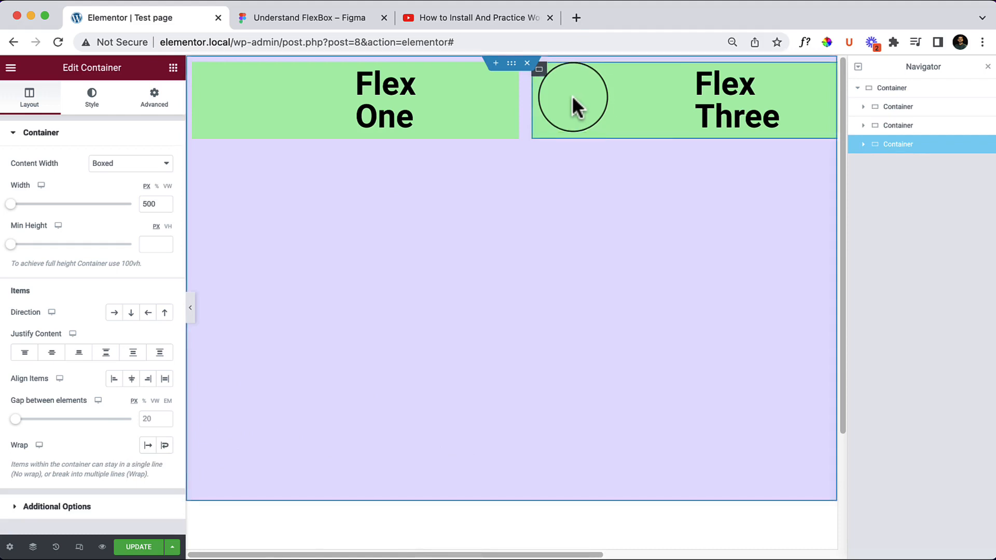
{"action": "right_click", "coordinate": [537, 67]}
{"action": "left_click", "coordinate": [568, 102]}
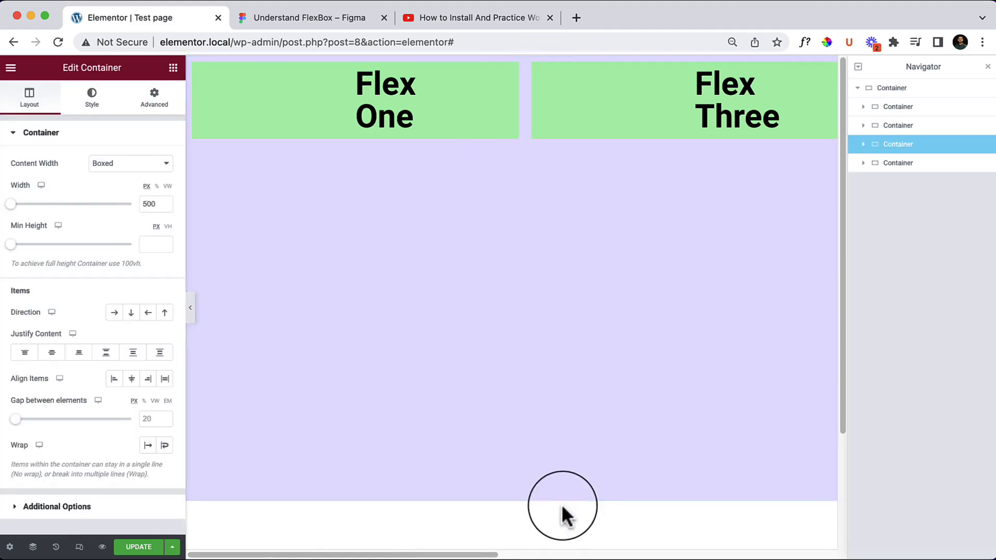
{"action": "left_click_drag", "start_coordinate": [426, 547], "coordinate": [315, 553]}
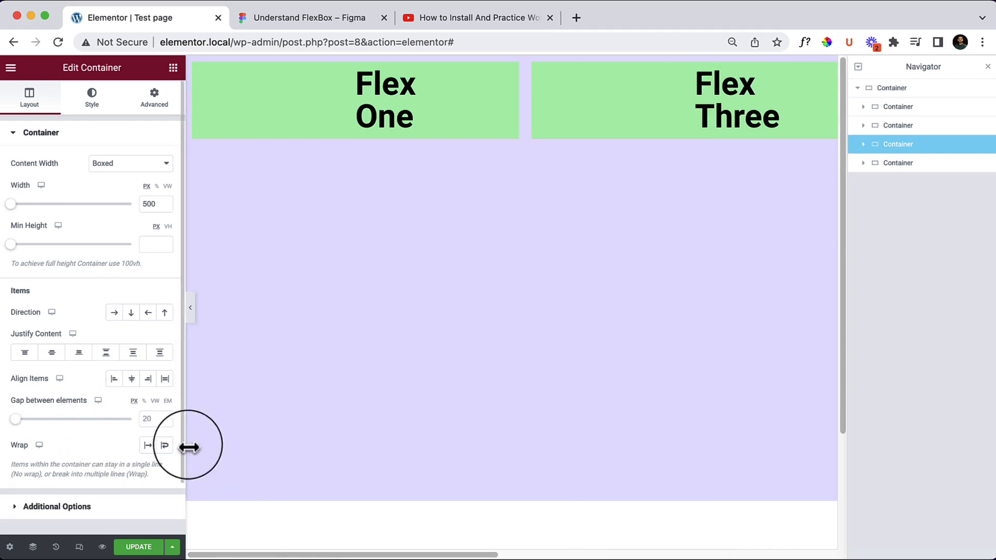
- Try Wrap on the selected Flex Three copy, and clear the setting again
{"action": "left_click", "coordinate": [165, 446]}
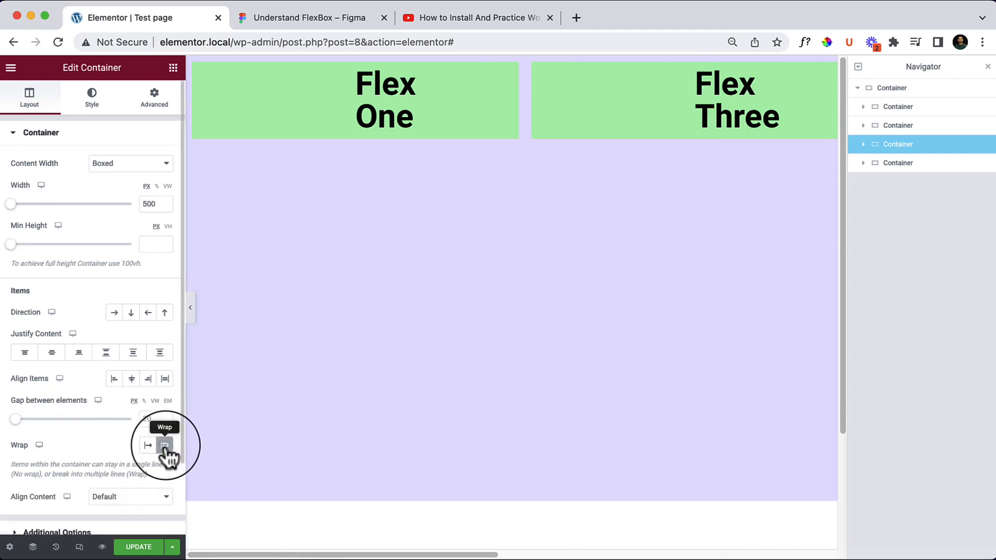
{"action": "left_click", "coordinate": [165, 447]}
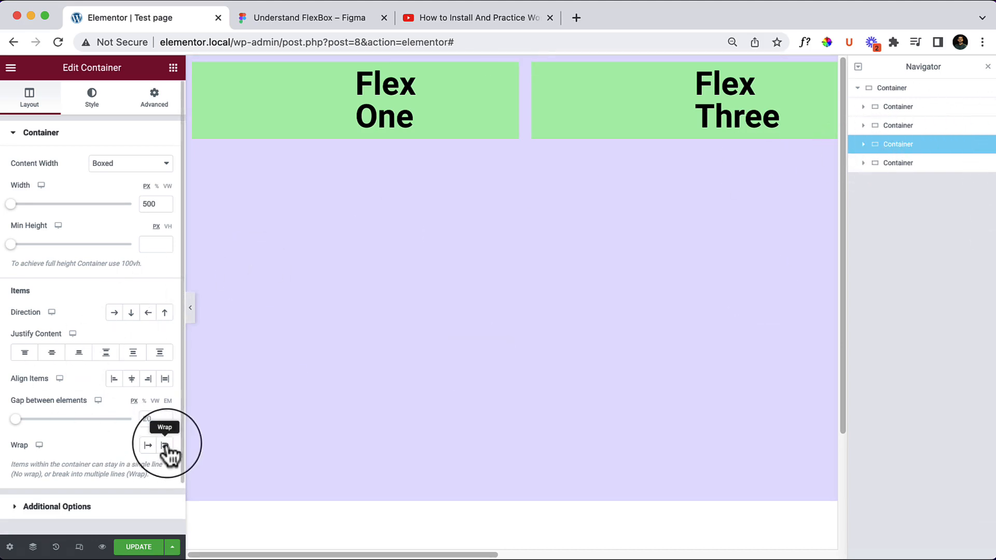
- Try Wrap on the outer container, and clear the setting again
{"action": "left_click", "coordinate": [863, 146]}
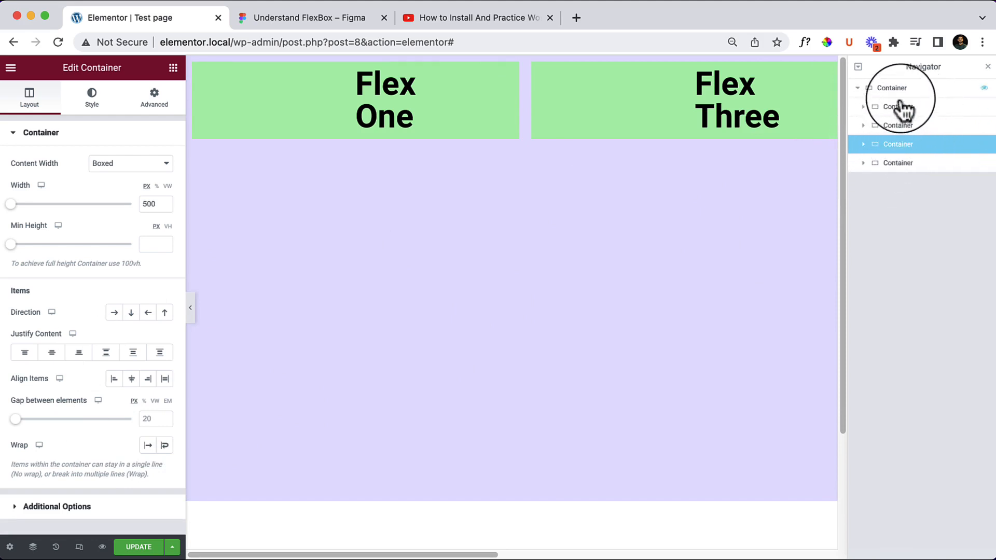
{"action": "left_click", "coordinate": [916, 92]}
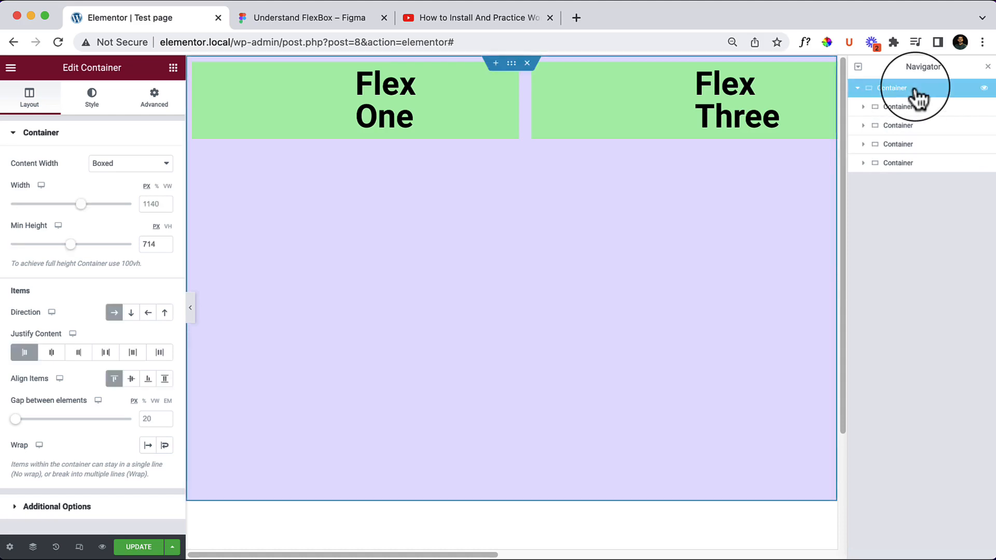
{"action": "left_click", "coordinate": [166, 450]}
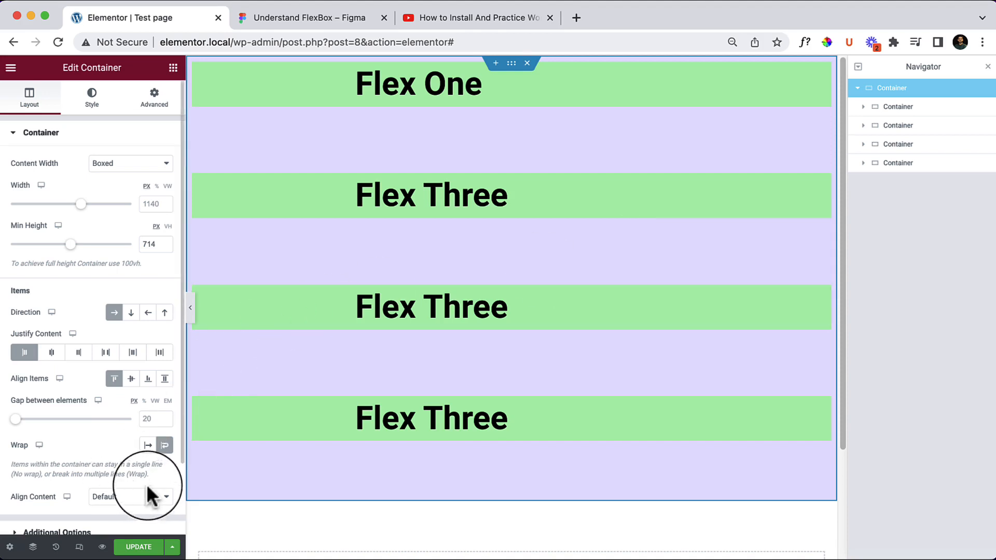
{"action": "left_click", "coordinate": [164, 446]}
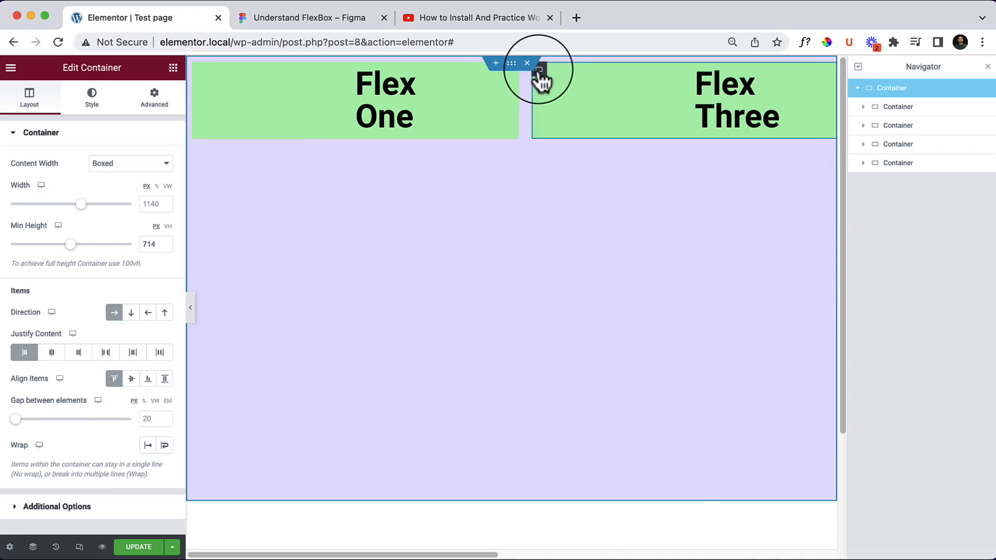
{"action": "right_click", "coordinate": [540, 68]}
{"action": "left_click", "coordinate": [575, 275]}
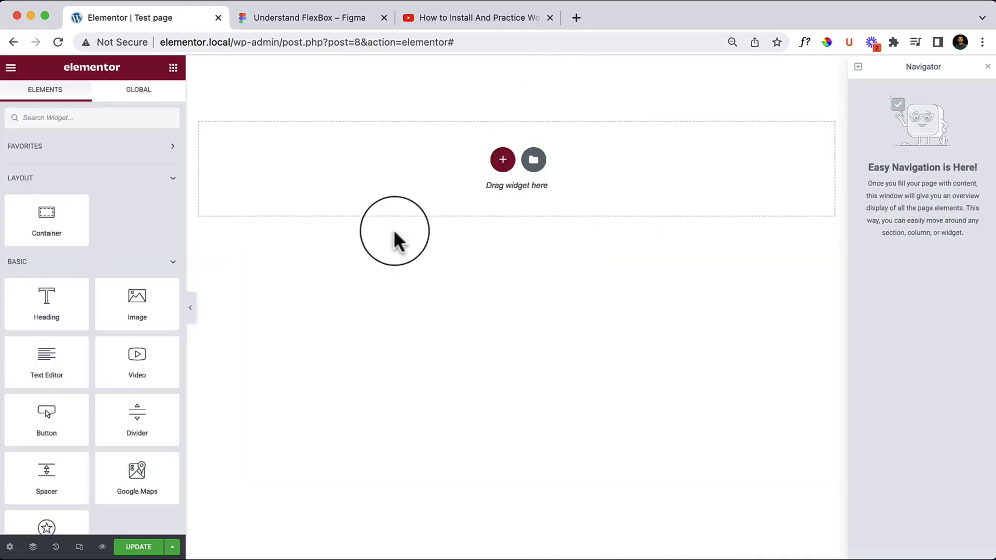
{"action": "key", "text": "super+z"}
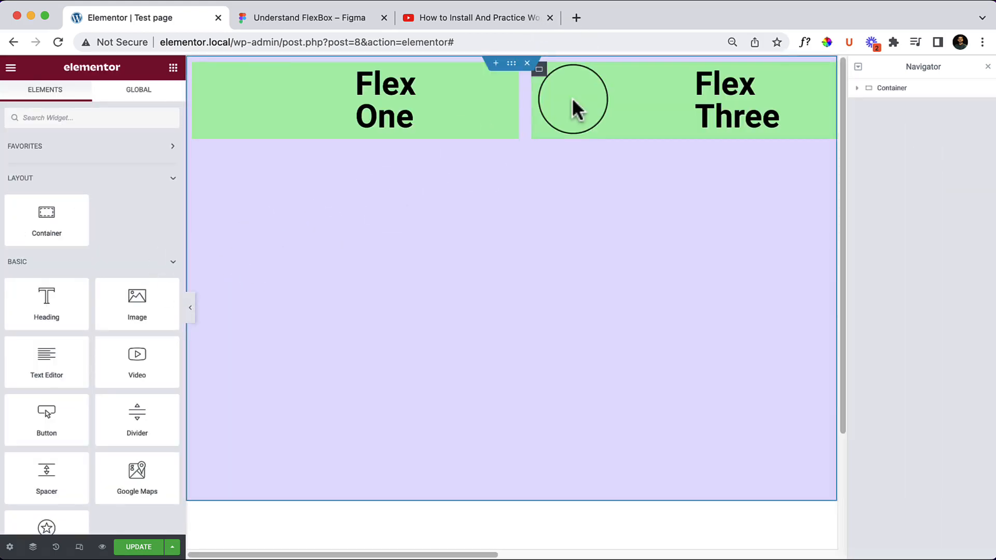
- Delete all three Flex Three containers, leaving only the Flex One container inside the outer container
{"action": "right_click", "coordinate": [542, 71]}
{"action": "left_click", "coordinate": [580, 272]}
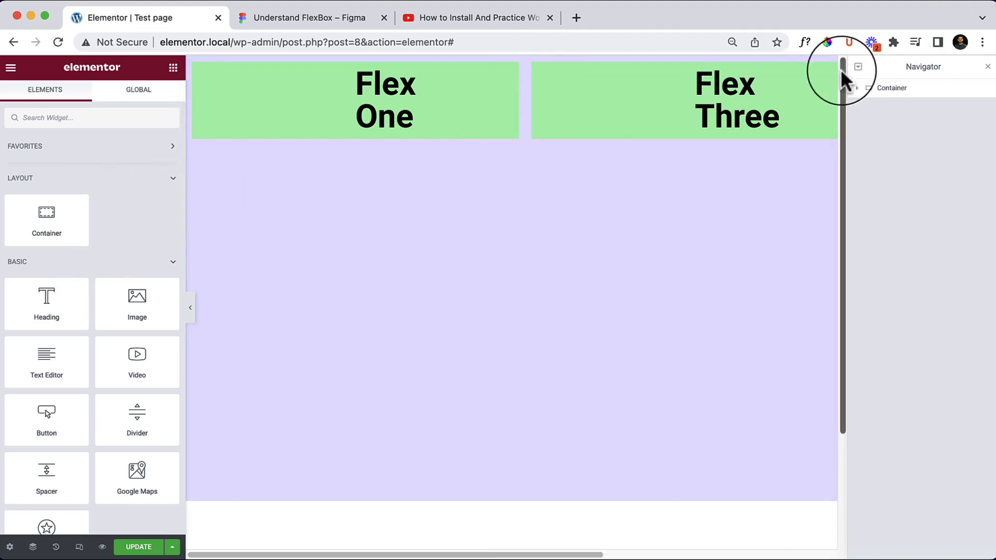
{"action": "left_click", "coordinate": [724, 92]}
{"action": "right_click", "coordinate": [547, 83]}
{"action": "left_click", "coordinate": [641, 274]}
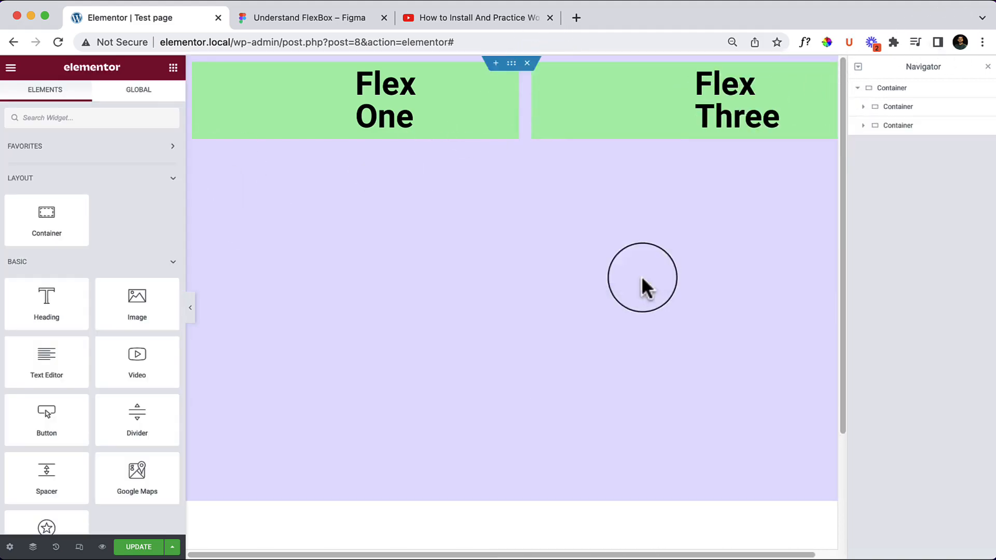
{"action": "right_click", "coordinate": [539, 73]}
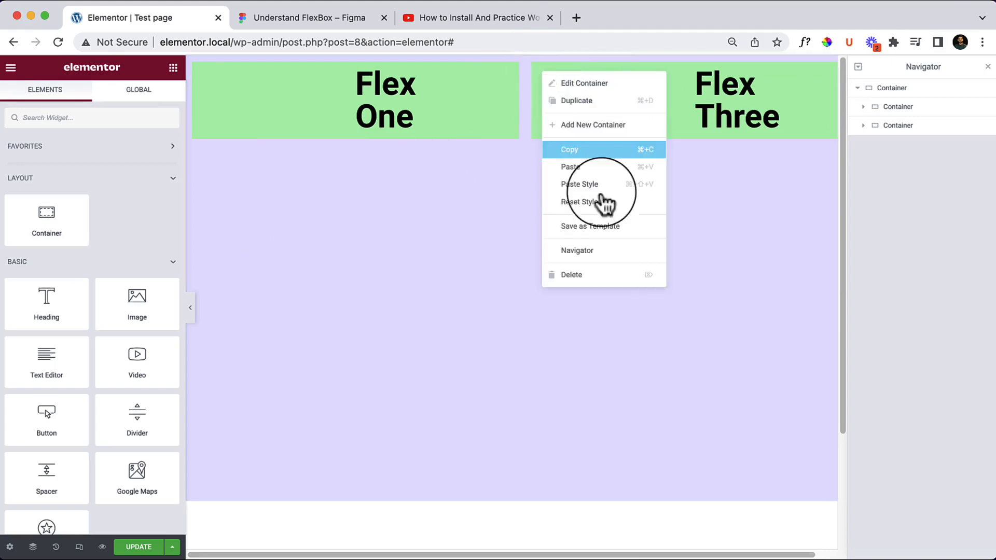
{"action": "left_click", "coordinate": [614, 276]}
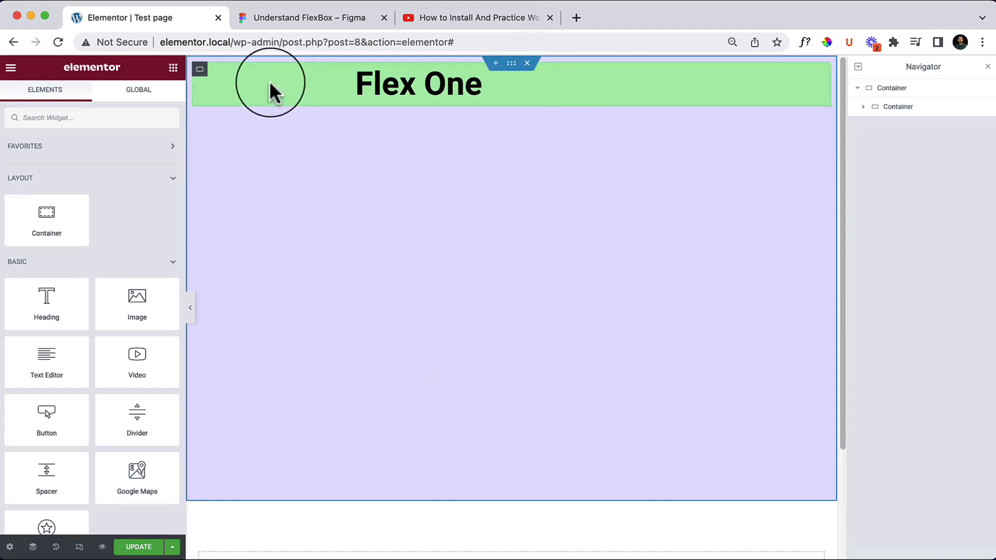
- Clear the Flex One container's custom width by switching the unit to % and back to PX, and duplicate the container
{"action": "left_click", "coordinate": [201, 69]}
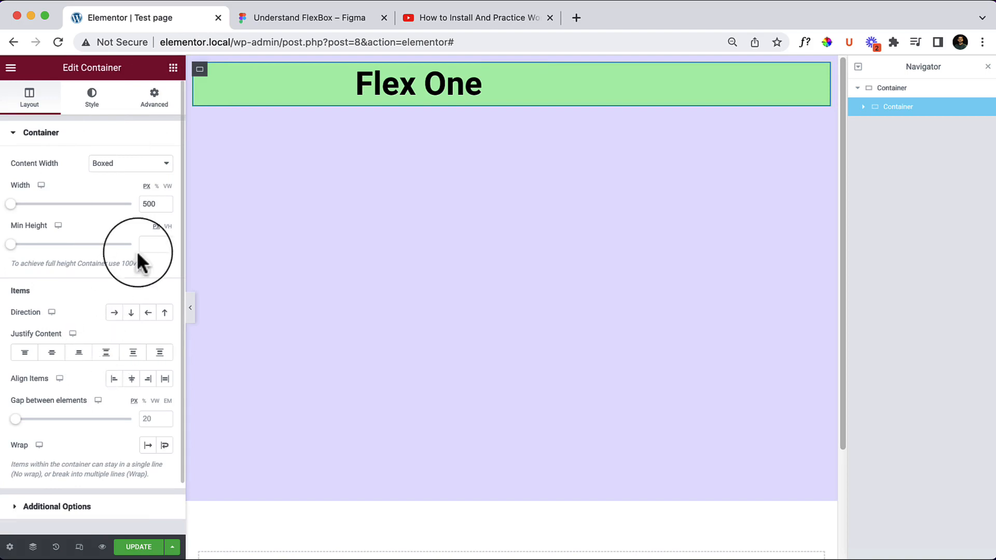
{"action": "left_click", "coordinate": [156, 187]}
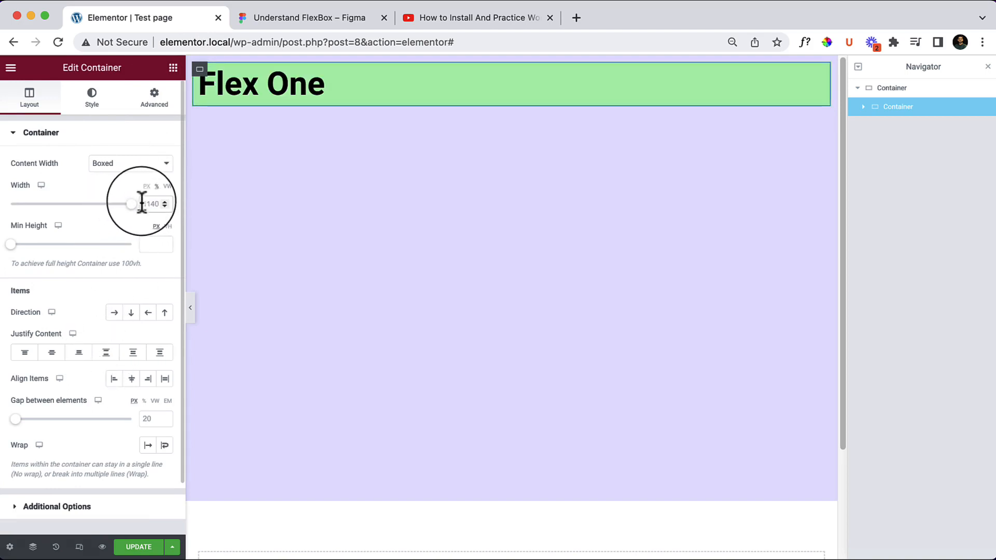
{"action": "left_click", "coordinate": [148, 185]}
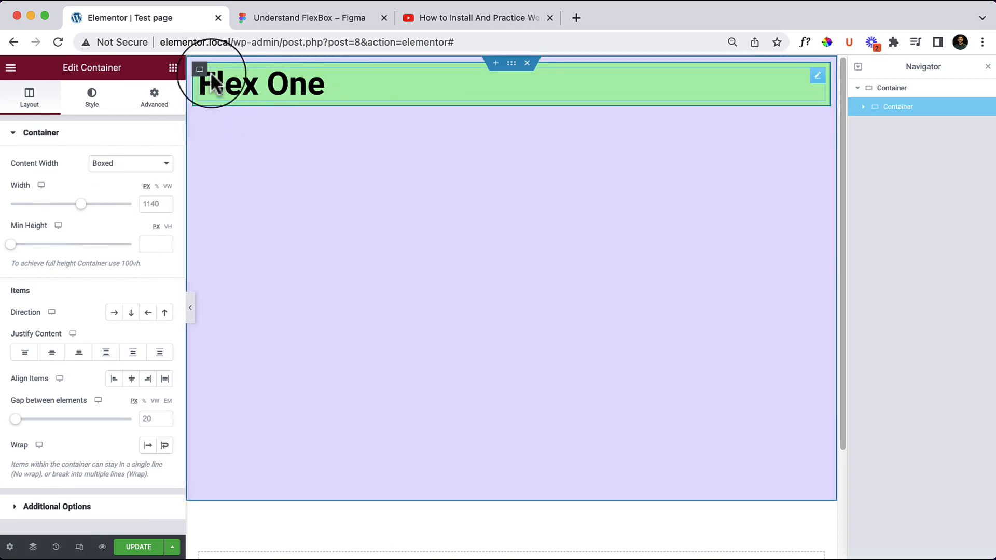
{"action": "right_click", "coordinate": [200, 69]}
{"action": "left_click", "coordinate": [236, 100]}
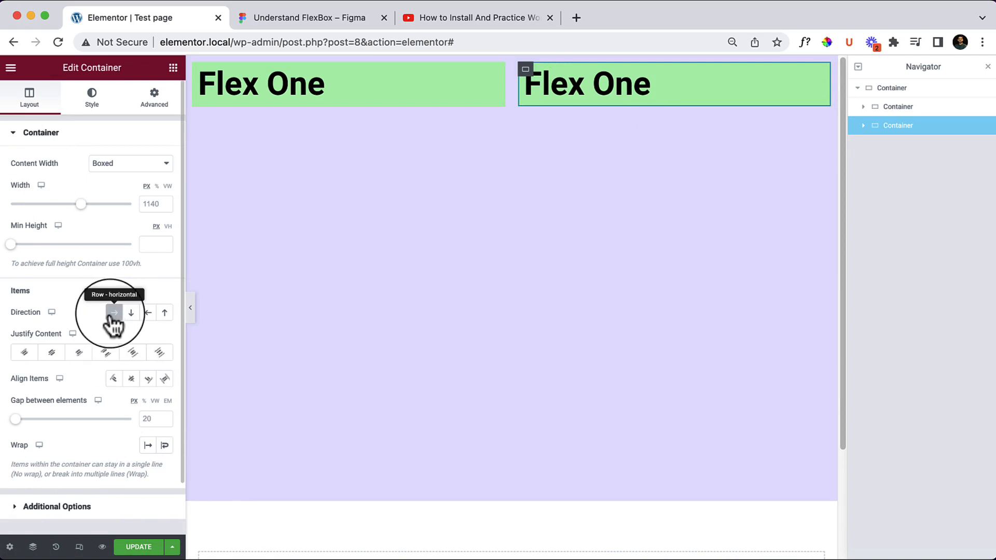
- Clear the outer container's Row direction and try its Justify Content options Center, End, Space Between, Space Around and Space Evenly
{"action": "left_click", "coordinate": [903, 88]}
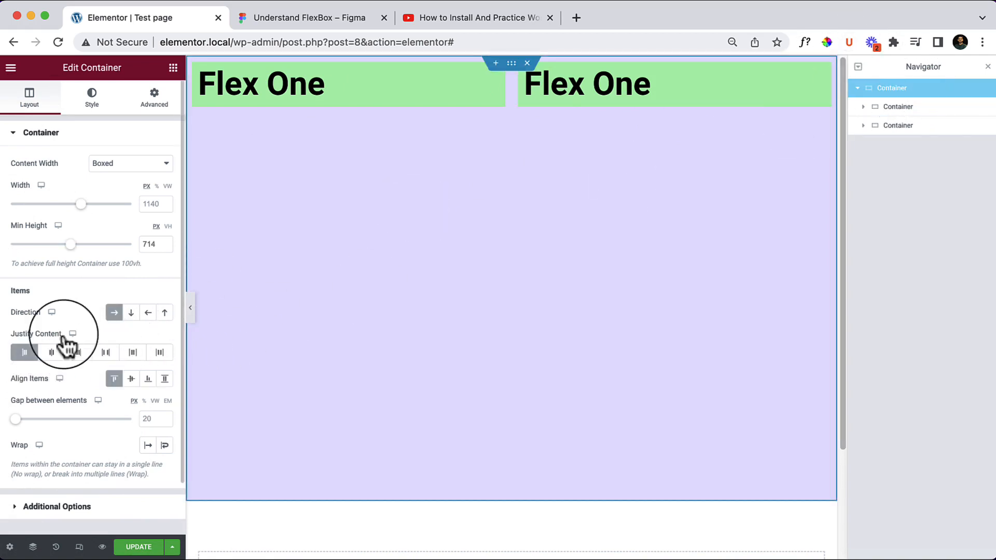
{"action": "left_click", "coordinate": [114, 313]}
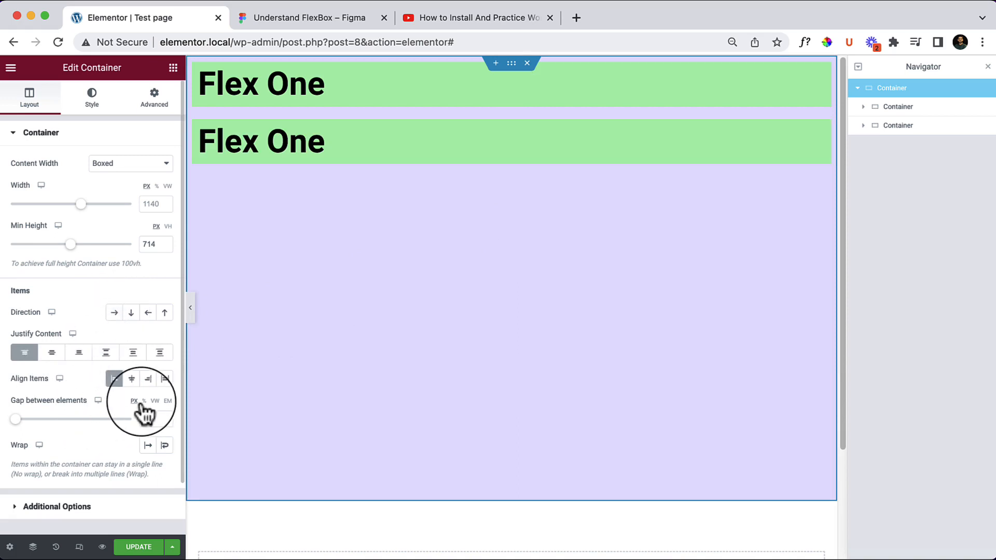
{"action": "left_click", "coordinate": [54, 353]}
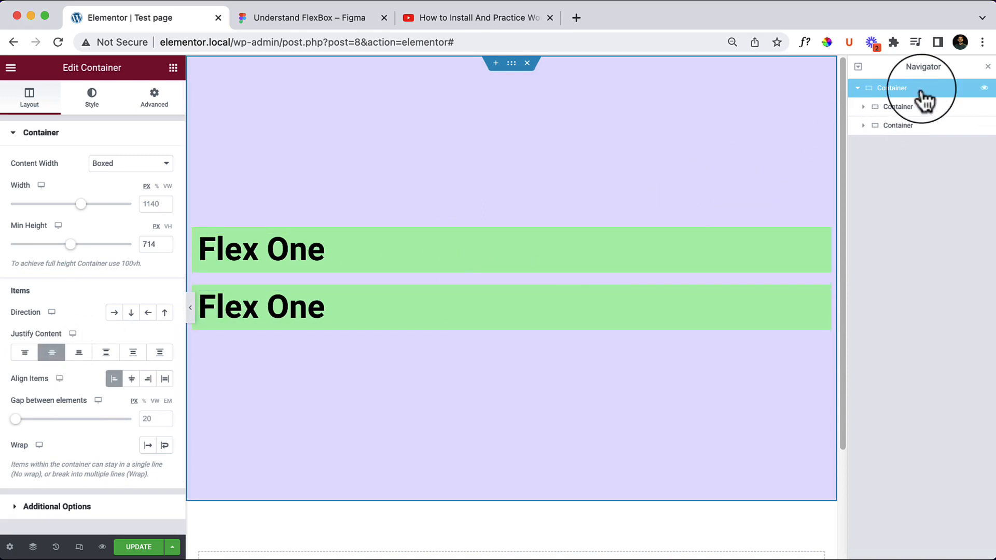
{"action": "left_click", "coordinate": [78, 353]}
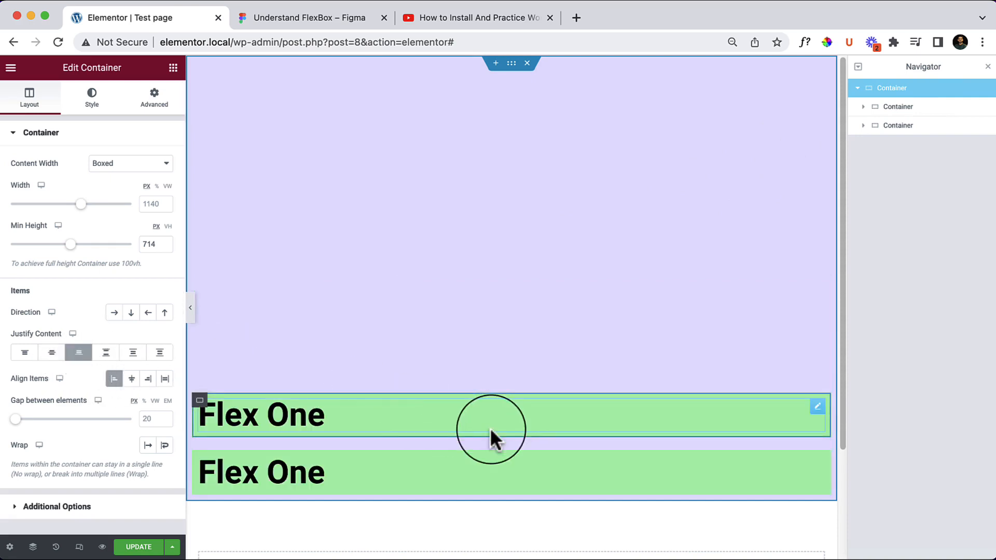
{"action": "left_click", "coordinate": [107, 353]}
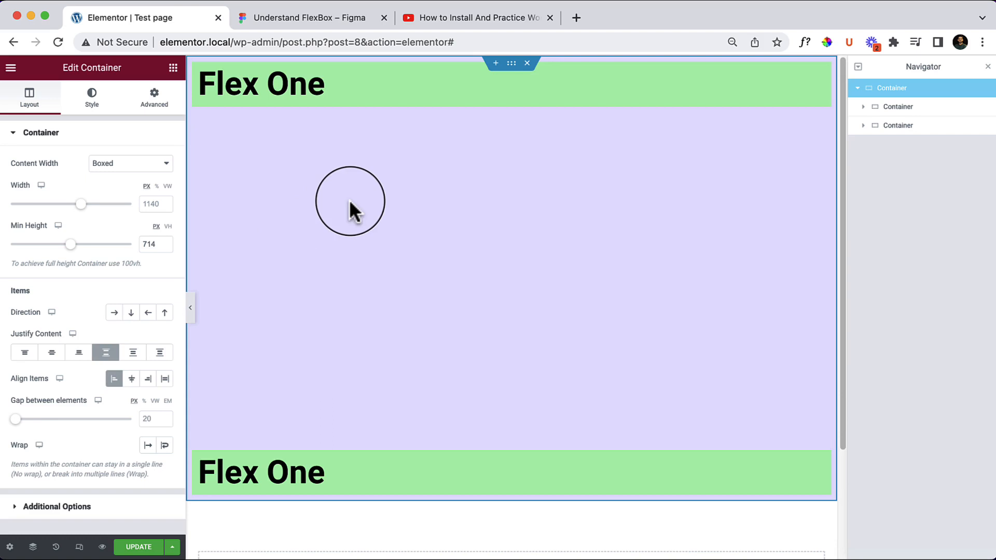
{"action": "left_click", "coordinate": [136, 353]}
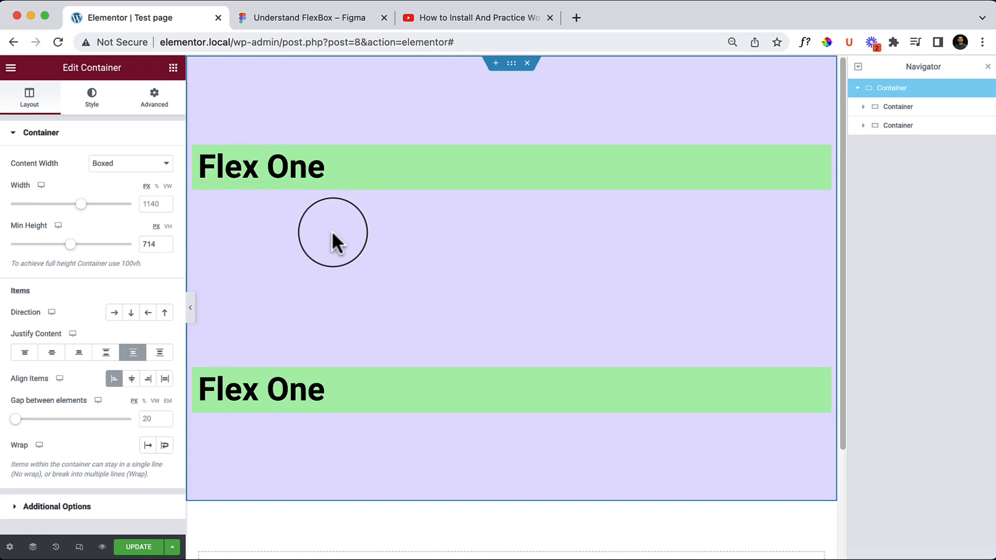
{"action": "left_click", "coordinate": [159, 357]}
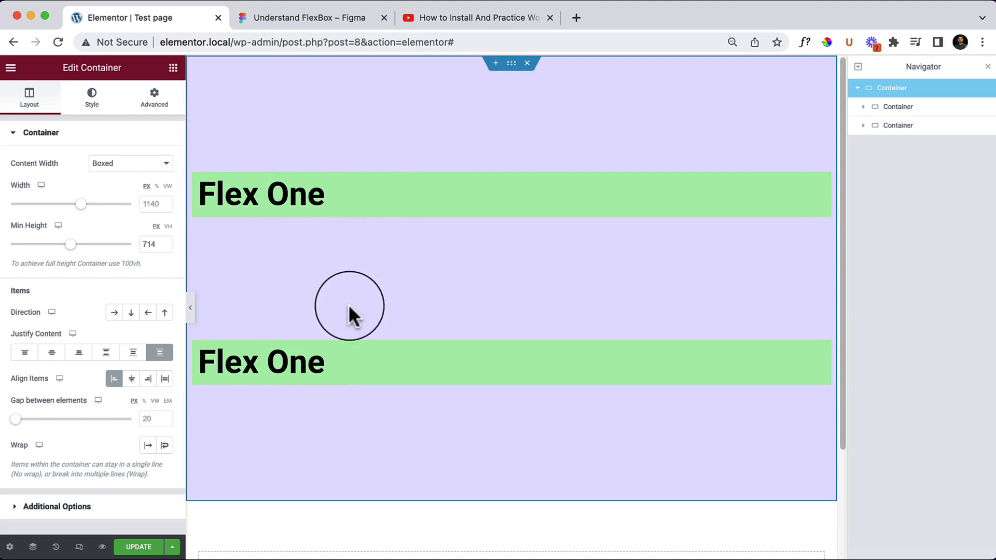
- Try two additional copies of the Flex One container under the even spacing, and undo both duplications
{"action": "right_click", "coordinate": [203, 345]}
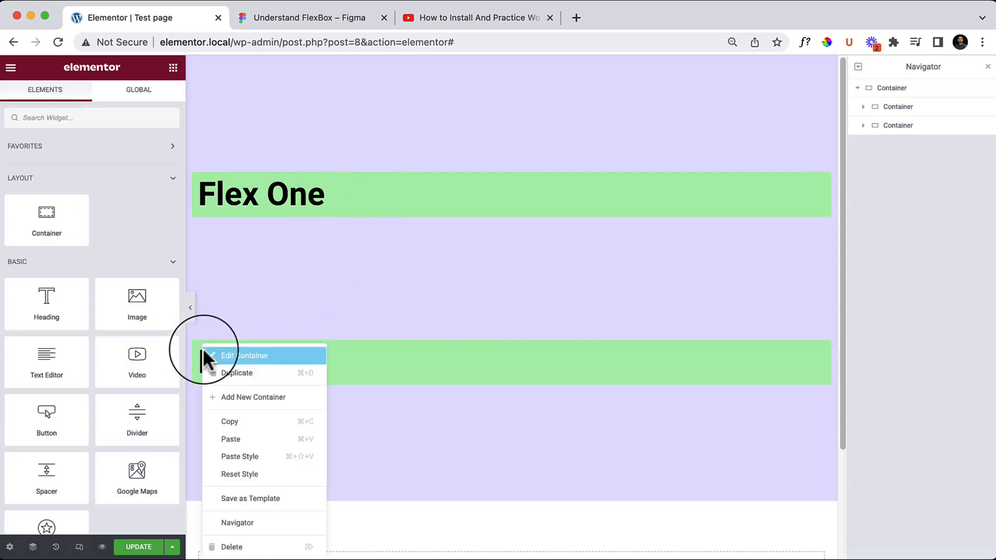
{"action": "left_click", "coordinate": [234, 373]}
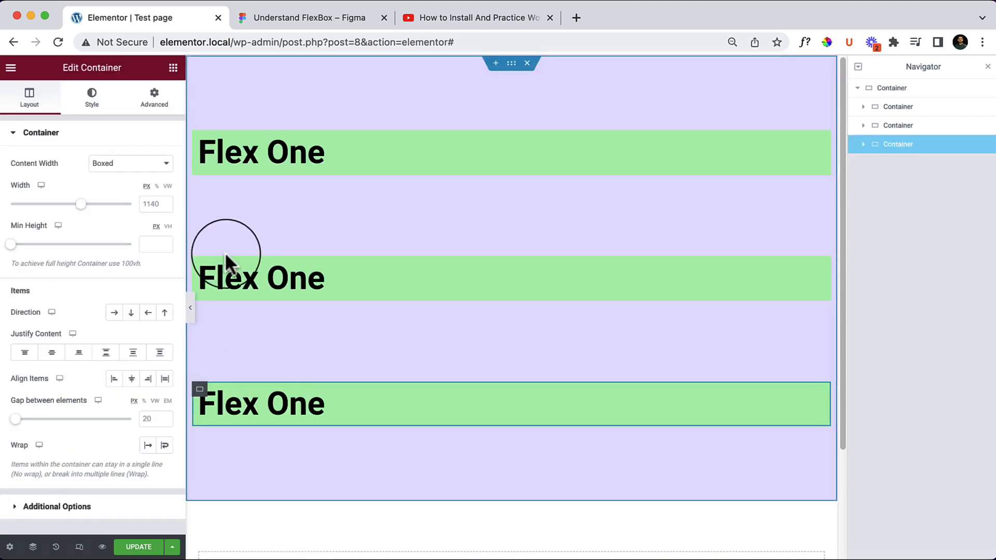
{"action": "right_click", "coordinate": [191, 267]}
{"action": "left_click", "coordinate": [257, 293]}
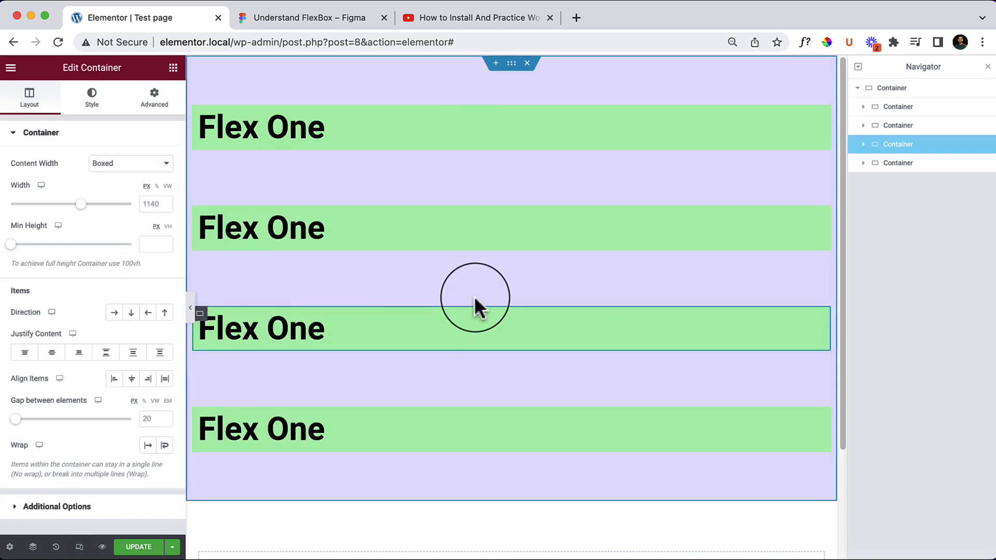
{"action": "key", "text": "super+z"}
{"action": "key", "text": "super+z"}
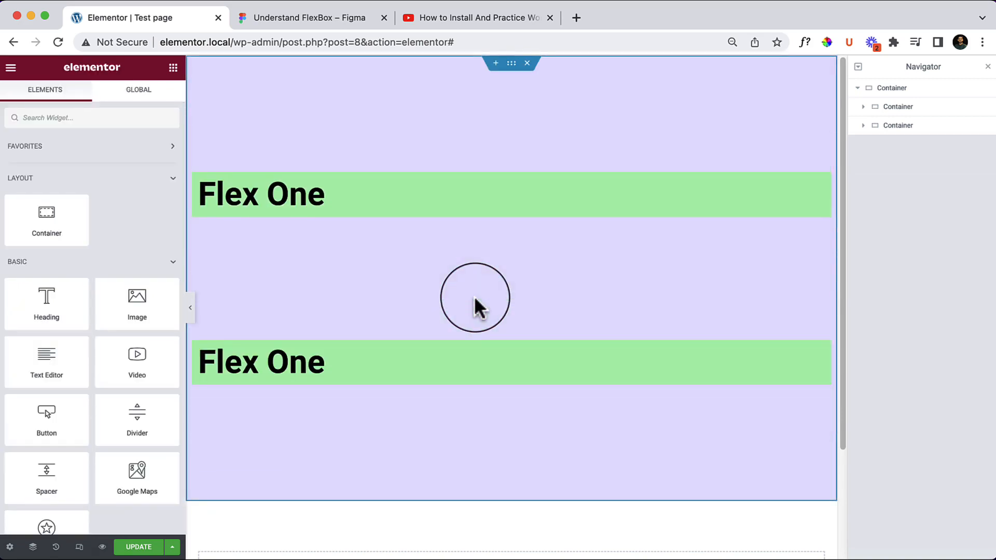
- Clear the Space Evenly setting from the outer container's Justify Content
{"action": "left_click", "coordinate": [891, 88]}
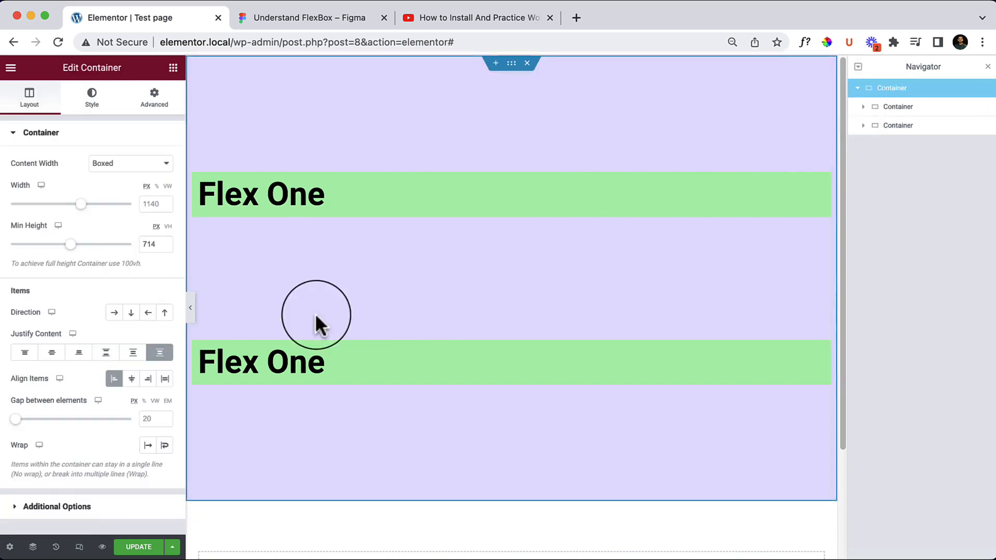
{"action": "left_click", "coordinate": [159, 353]}
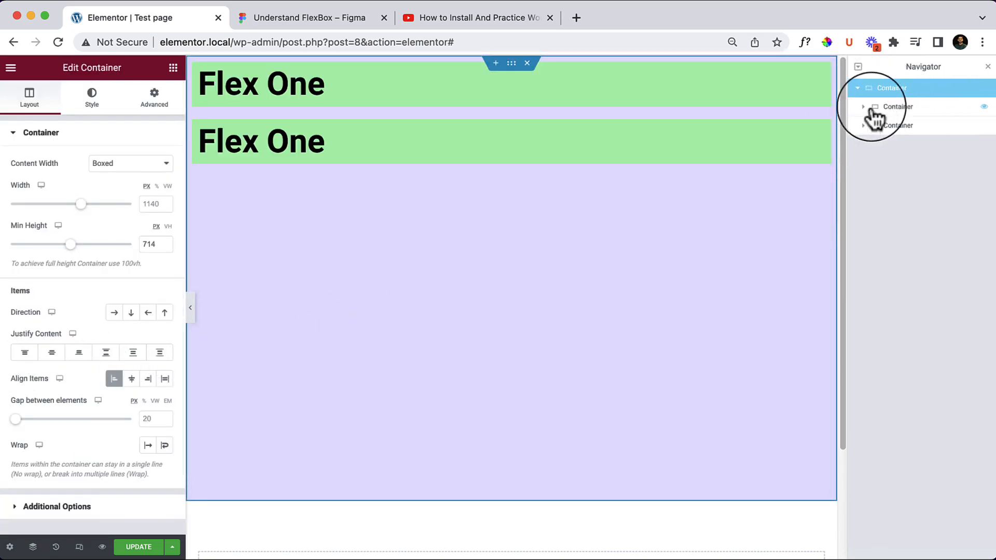
- Duplicate the Flex One heading twice inside the first nested container
{"action": "left_click", "coordinate": [889, 108]}
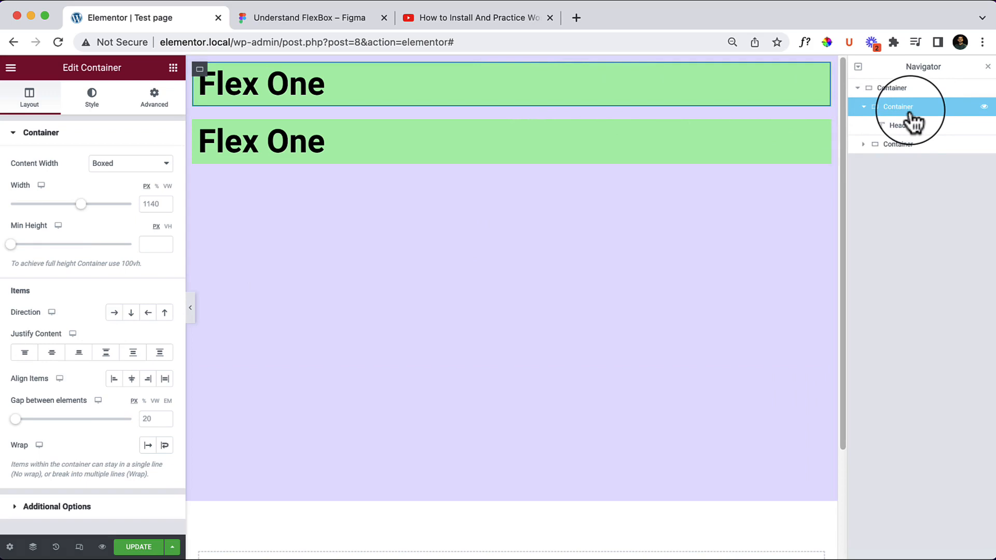
{"action": "right_click", "coordinate": [350, 86]}
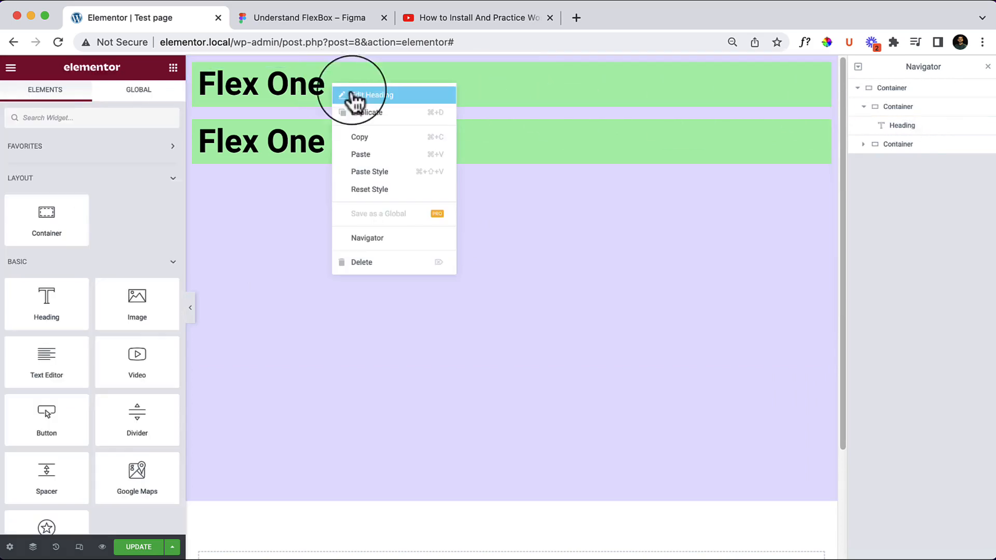
{"action": "left_click", "coordinate": [393, 115]}
{"action": "right_click", "coordinate": [385, 94]}
{"action": "left_click", "coordinate": [401, 118]}
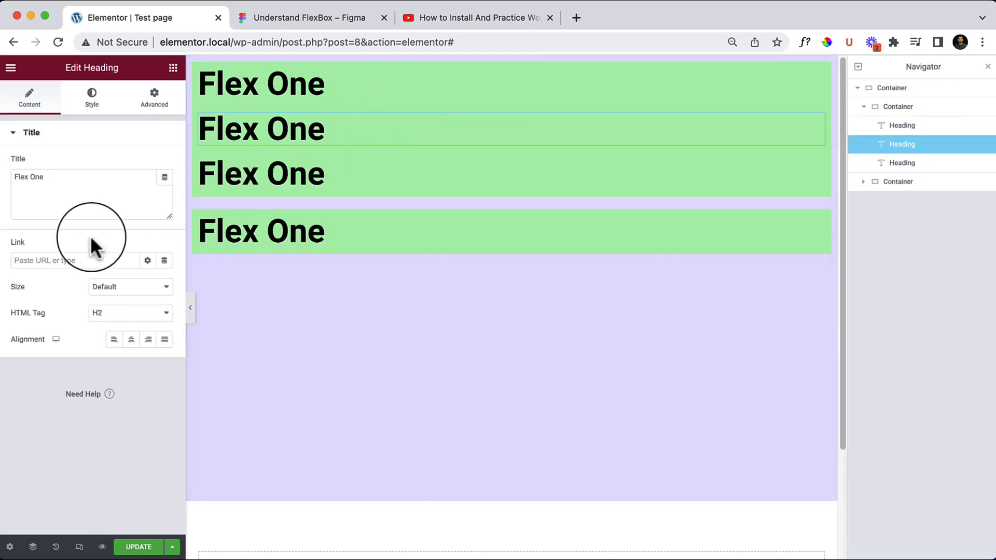
- Set the first nested container's Min Height to 402 px and its Justify Content to Space Evenly
{"action": "left_click", "coordinate": [905, 107]}
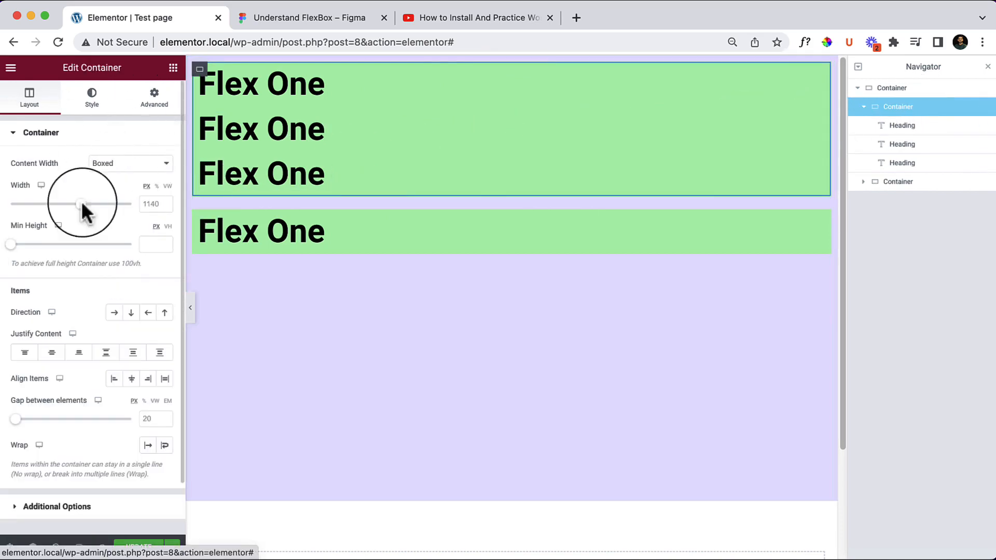
{"action": "left_click_drag", "start_coordinate": [11, 246], "coordinate": [45, 248]}
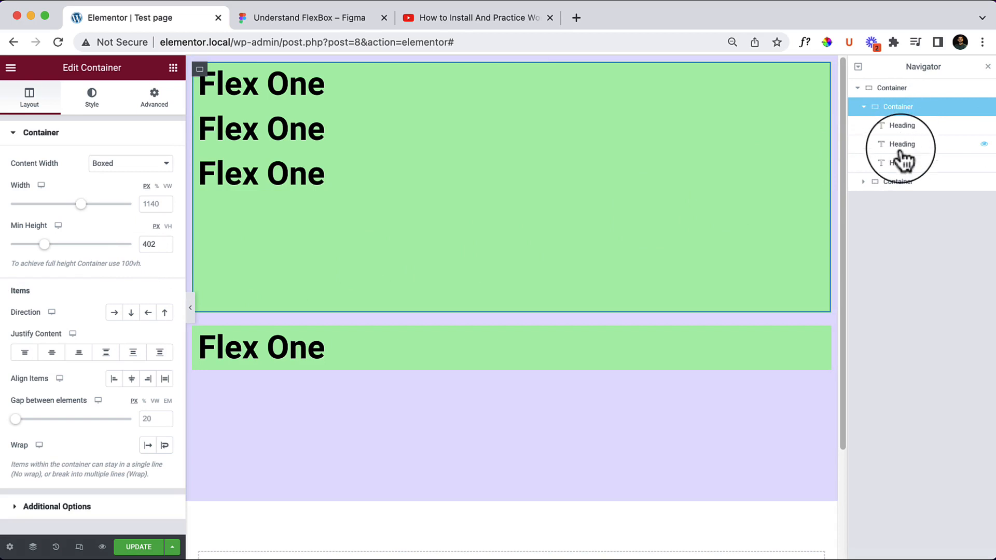
{"action": "left_click", "coordinate": [905, 89]}
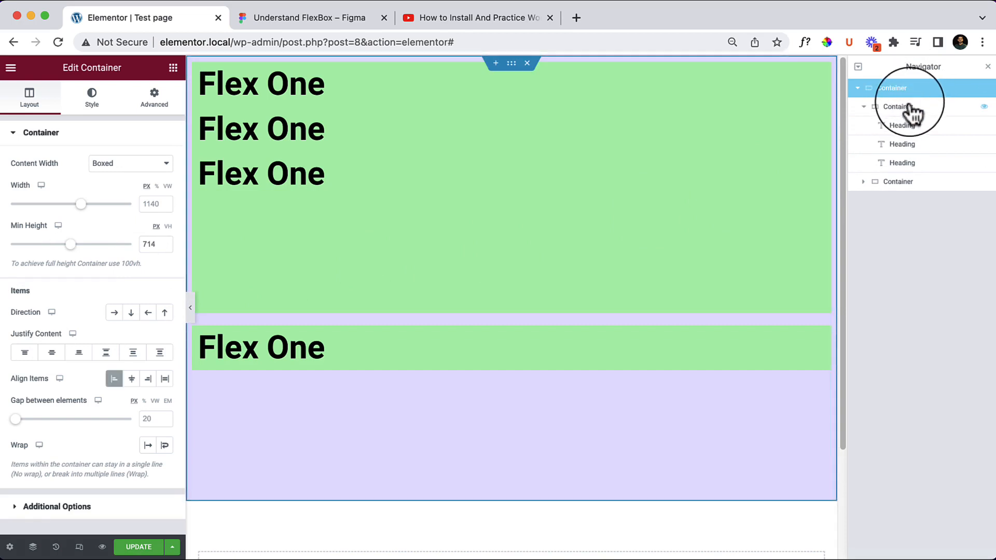
{"action": "left_click", "coordinate": [907, 106]}
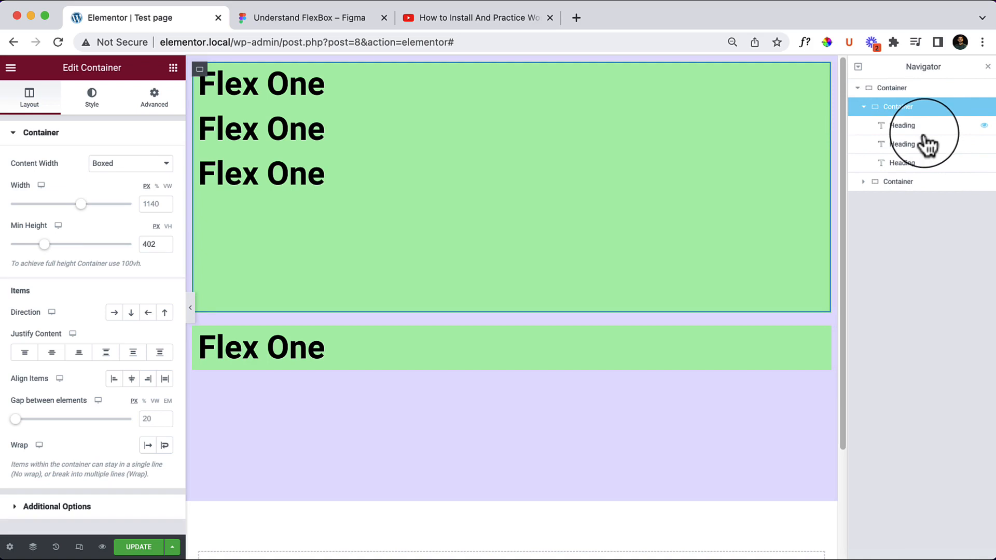
{"action": "left_click", "coordinate": [161, 354]}
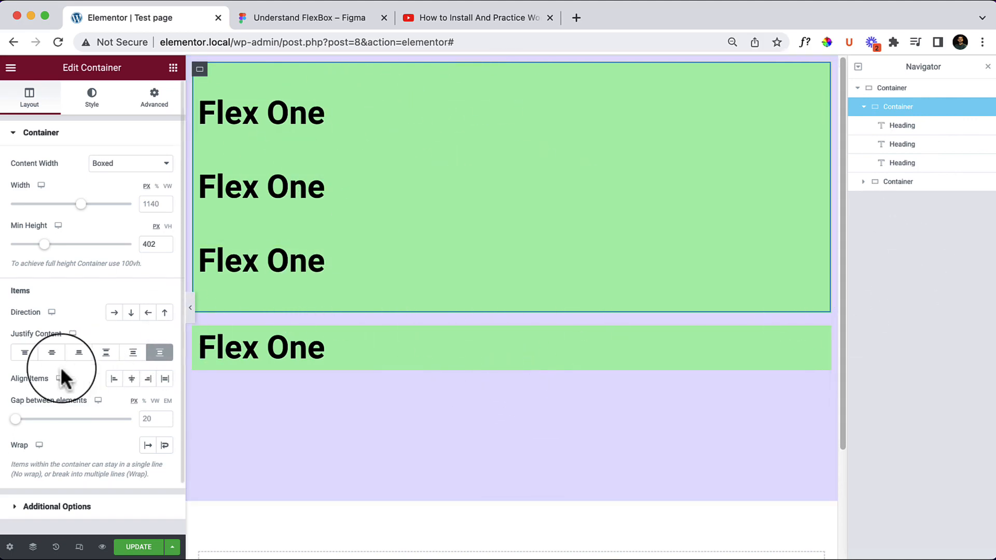
- Try Space Between, Center and Start as the first nested container's Justify Content
{"action": "left_click", "coordinate": [104, 354]}
{"action": "left_click", "coordinate": [53, 354]}
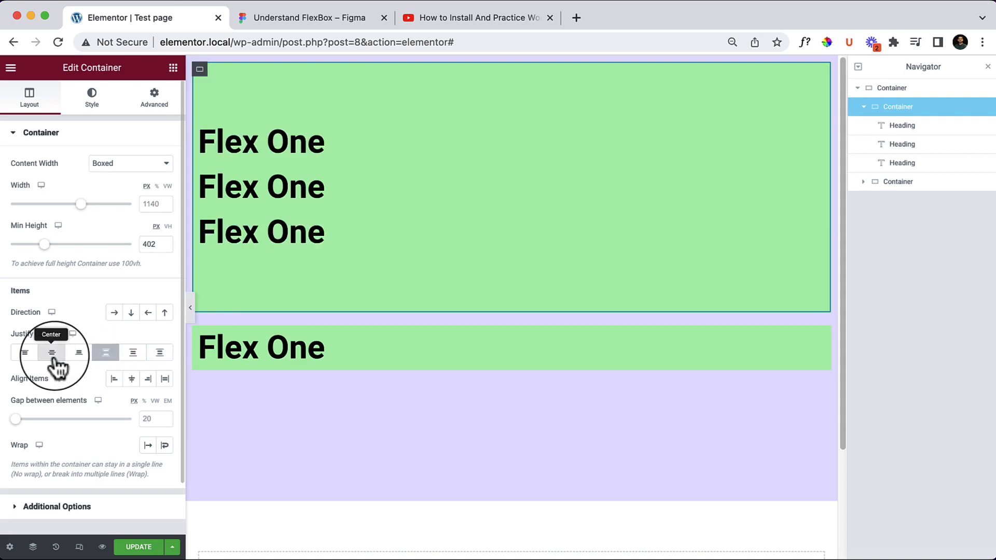
{"action": "left_click", "coordinate": [25, 353]}
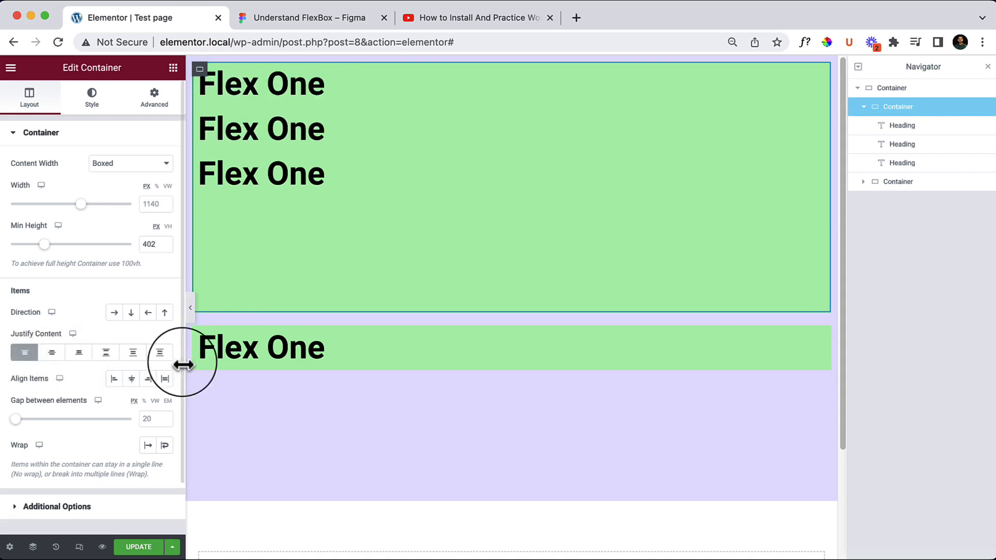
- Try End and Stretch for the first nested container's Align Items, and set both Align Items and Justify Content to Center
{"action": "left_click", "coordinate": [154, 380]}
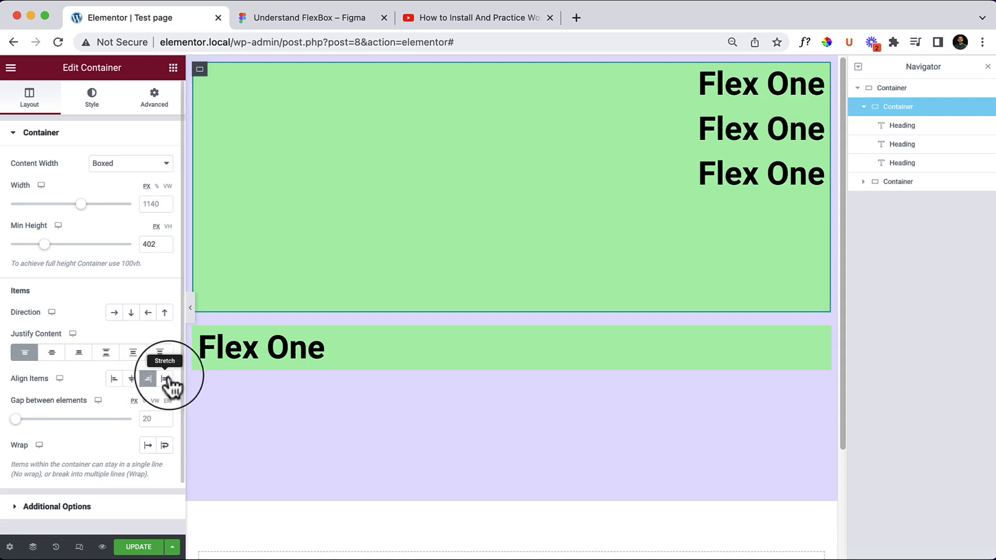
{"action": "left_click", "coordinate": [164, 380]}
{"action": "left_click", "coordinate": [149, 381]}
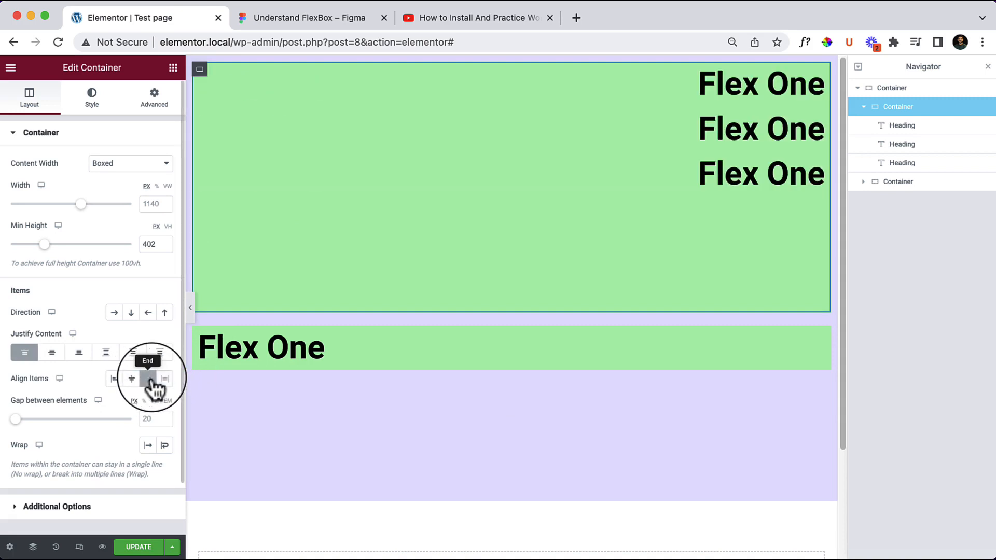
{"action": "left_click", "coordinate": [131, 382]}
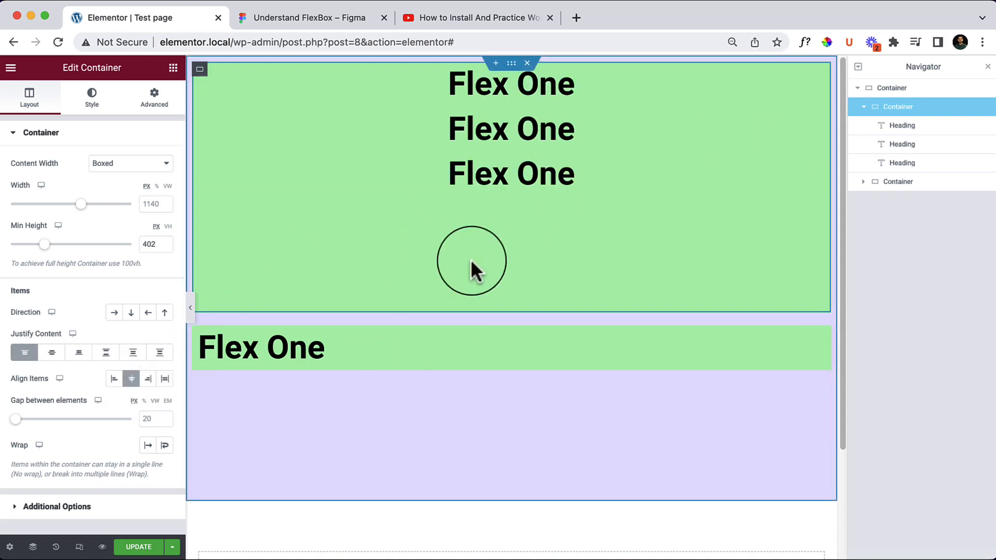
{"action": "left_click", "coordinate": [51, 352]}
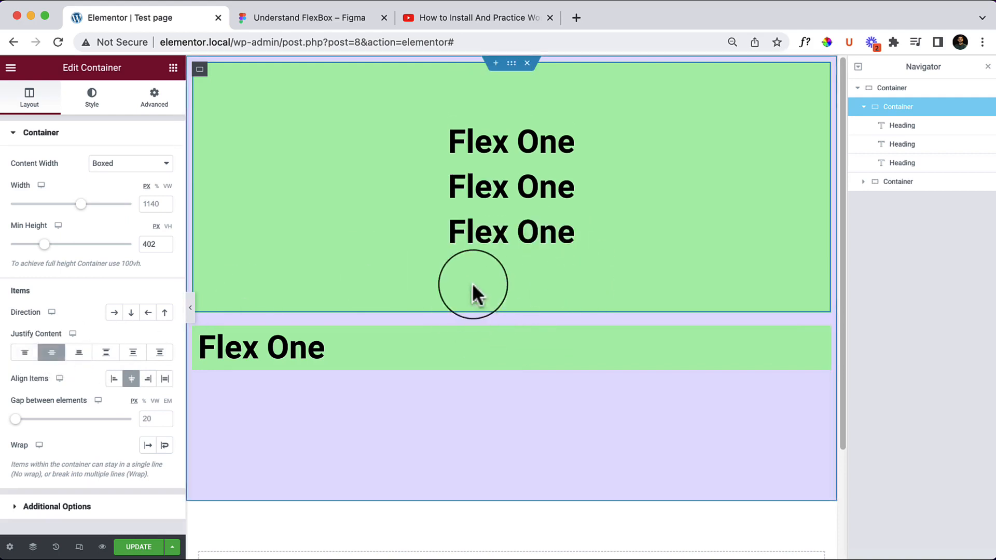
- Delete all three Flex One headings from the first nested container
{"action": "right_click", "coordinate": [569, 234]}
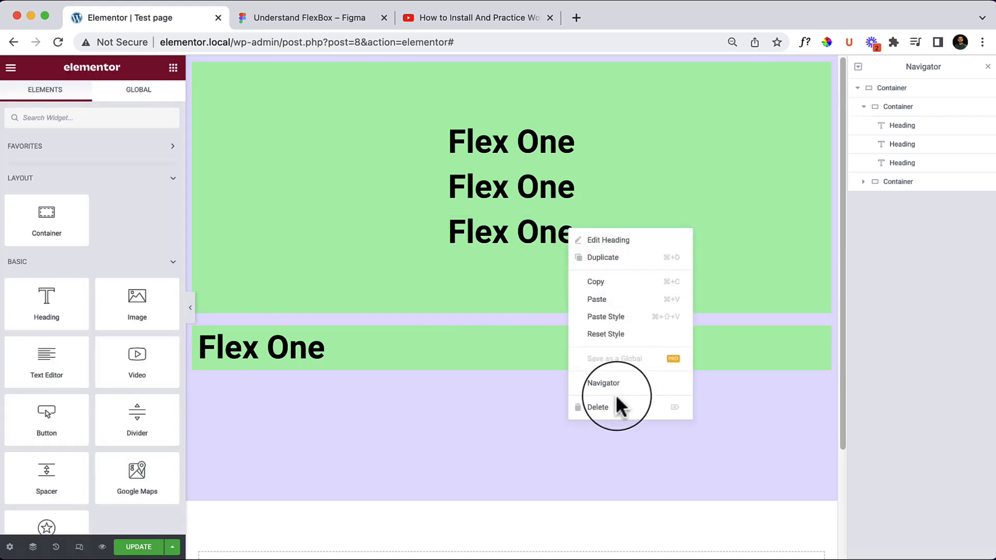
{"action": "left_click", "coordinate": [618, 407]}
{"action": "right_click", "coordinate": [574, 211]}
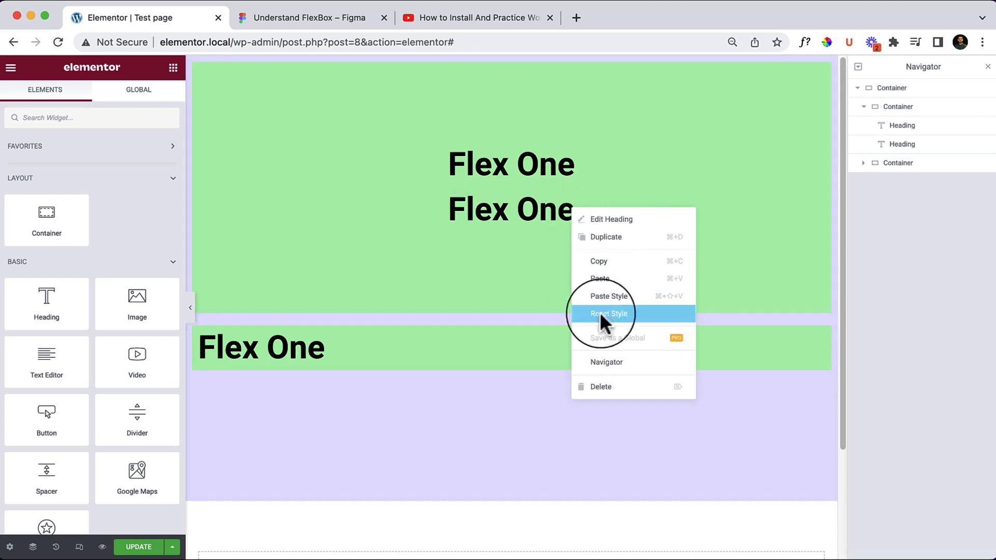
{"action": "left_click", "coordinate": [601, 387]}
{"action": "right_click", "coordinate": [573, 187]}
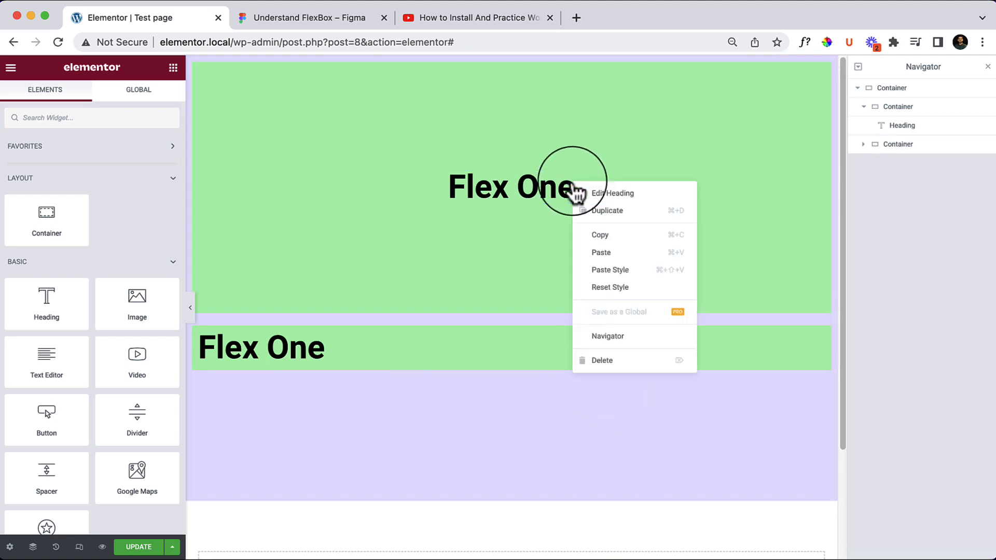
{"action": "left_click", "coordinate": [631, 360]}
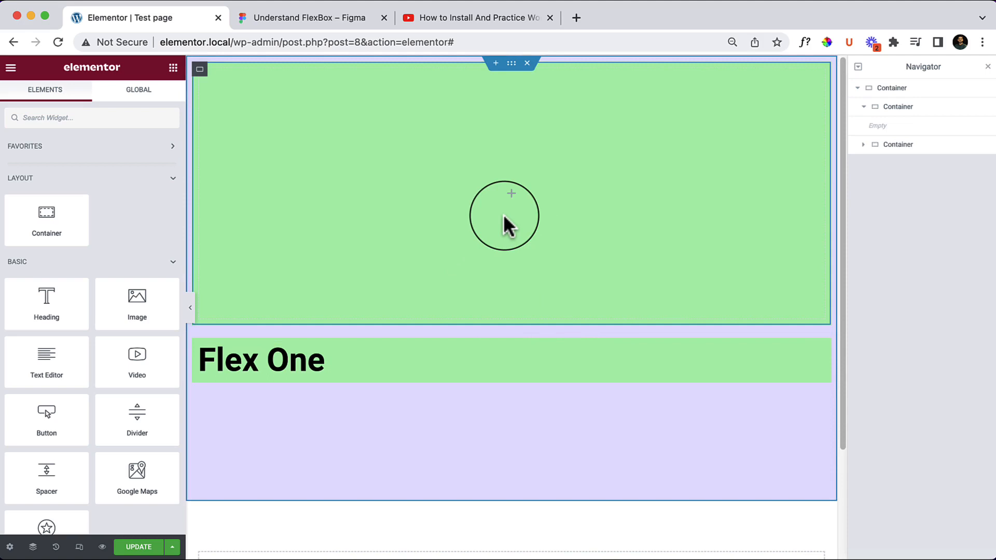
- Switch to the Understand FlexBox file in Figma and look through its section designs, including section 11 and the Testimonials section
{"action": "left_click", "coordinate": [344, 18]}
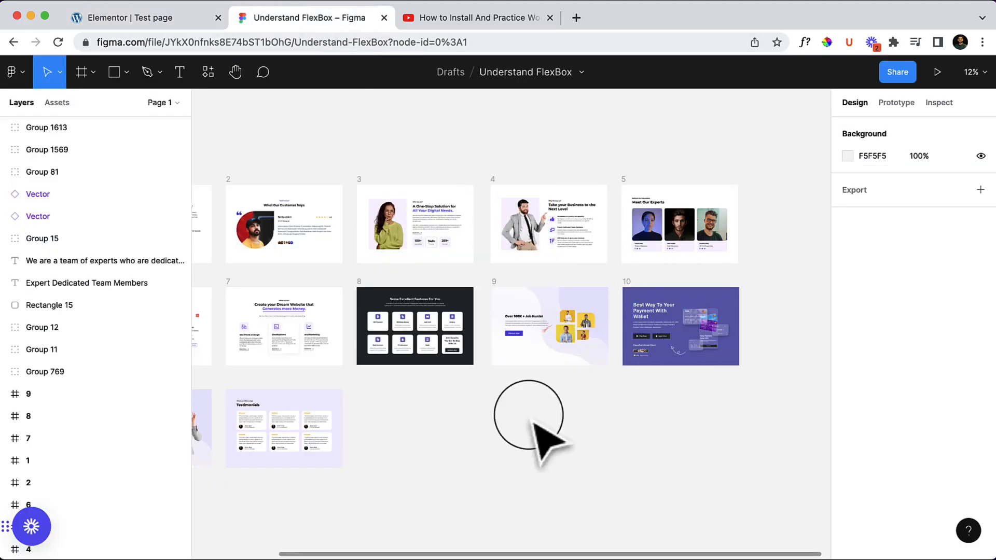
{"action": "scroll", "coordinate": [403, 353], "scroll_direction": "down", "scroll_amount": 4}
{"action": "scroll", "coordinate": [284, 381], "scroll_direction": "up", "scroll_amount": 5}
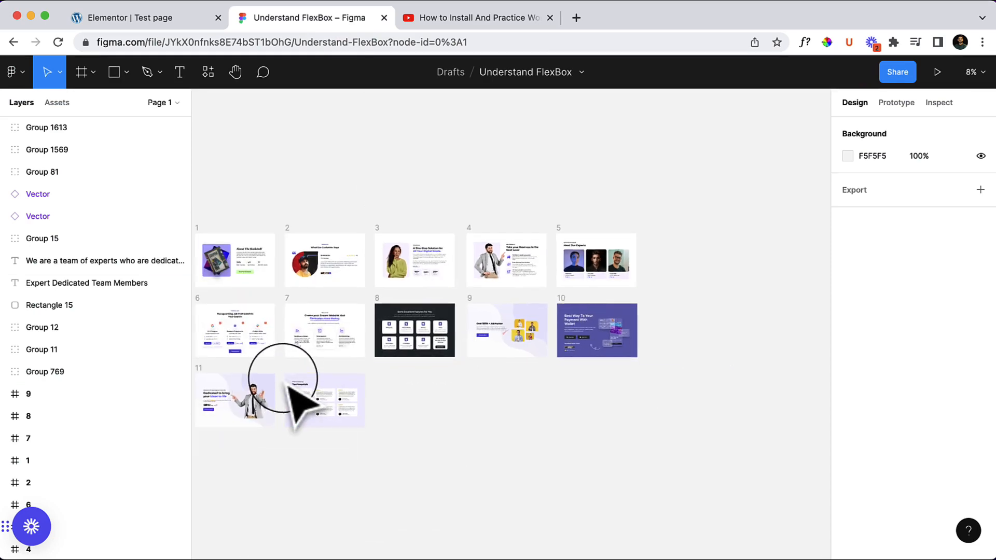
{"action": "left_click_drag", "start_coordinate": [407, 412], "coordinate": [633, 318]}
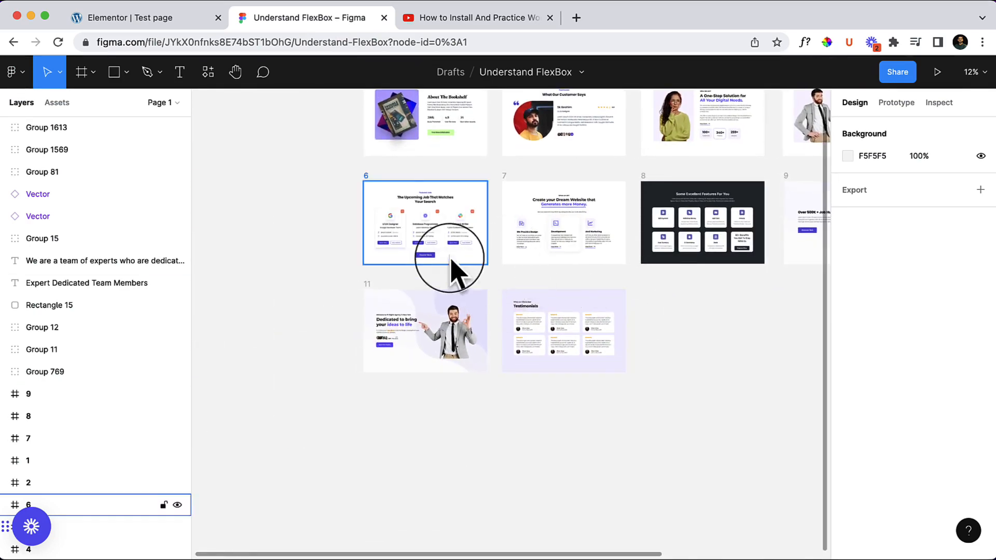
{"action": "scroll", "coordinate": [425, 208], "scroll_direction": "up", "scroll_amount": 2}
{"action": "scroll", "coordinate": [456, 208], "scroll_direction": "up", "scroll_amount": 3}
{"action": "scroll", "coordinate": [384, 223], "scroll_direction": "up", "scroll_amount": 3}
{"action": "scroll", "coordinate": [545, 343], "scroll_direction": "down", "scroll_amount": 8}
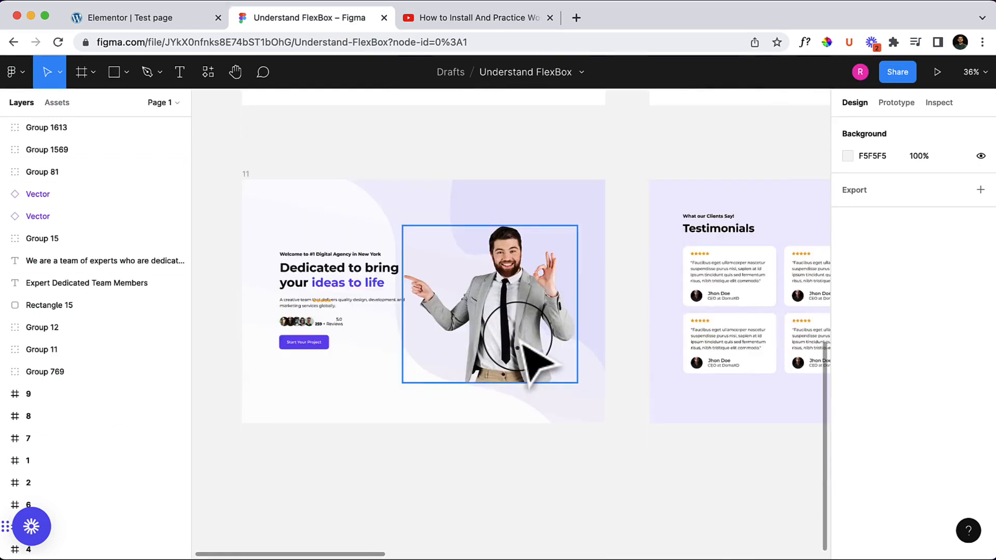
{"action": "scroll", "coordinate": [607, 280], "scroll_direction": "up", "scroll_amount": 2}
{"action": "left_click_drag", "start_coordinate": [703, 300], "coordinate": [370, 385]}
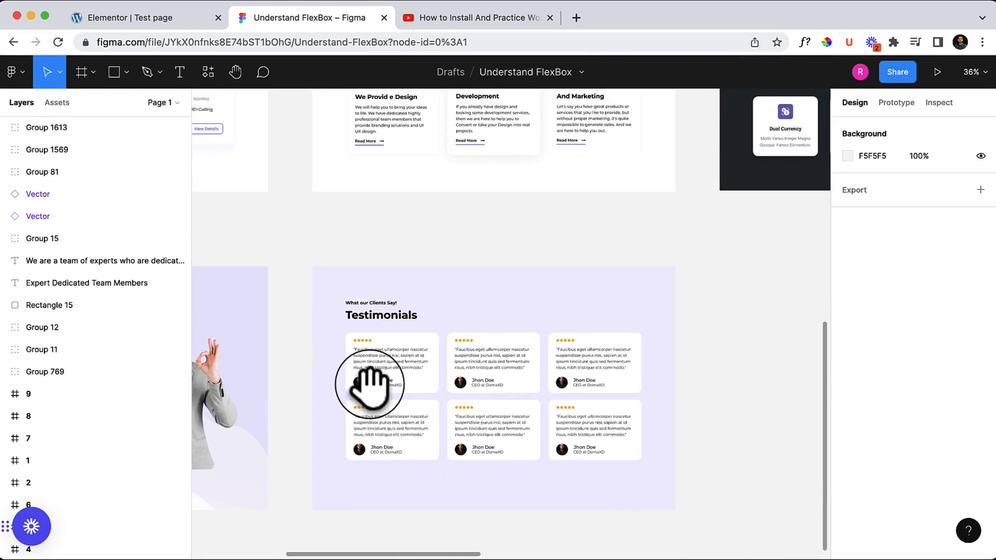
{"action": "scroll", "coordinate": [474, 389], "scroll_direction": "up", "scroll_amount": 2}
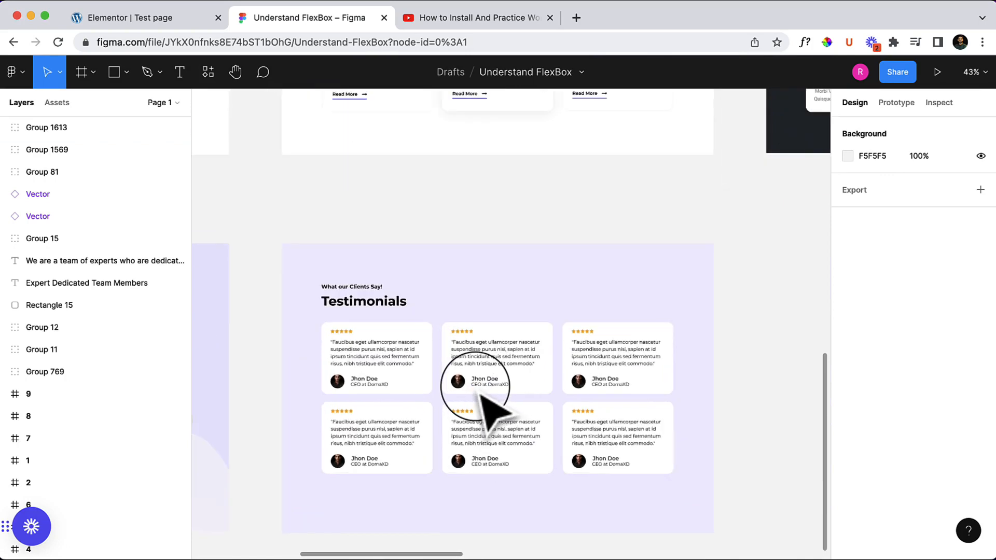
{"action": "scroll", "coordinate": [480, 394], "scroll_direction": "up", "scroll_amount": 2}
{"action": "left_click_drag", "start_coordinate": [545, 400], "coordinate": [534, 344]}
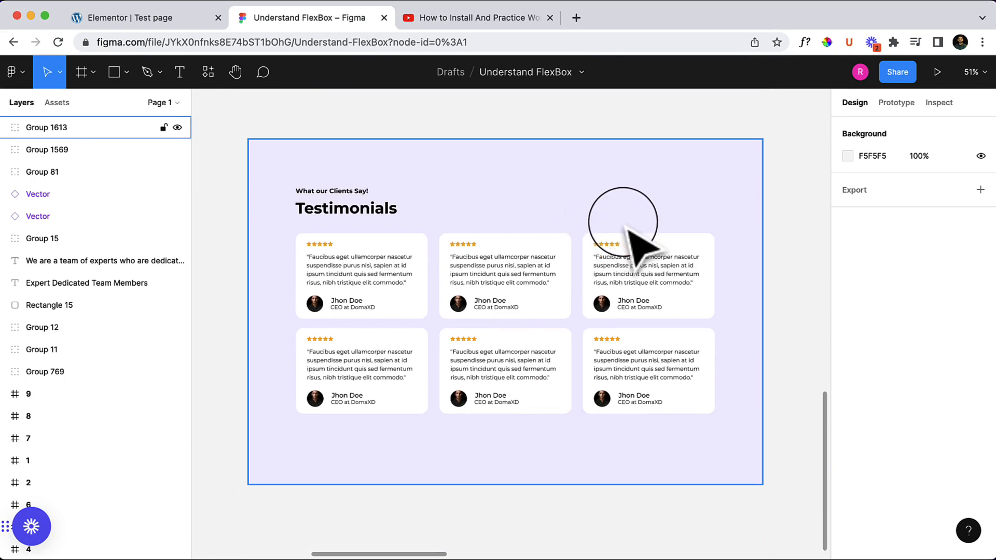
{"action": "scroll", "coordinate": [628, 243], "scroll_direction": "down", "scroll_amount": 5}
{"action": "scroll", "coordinate": [749, 291], "scroll_direction": "down", "scroll_amount": 3}
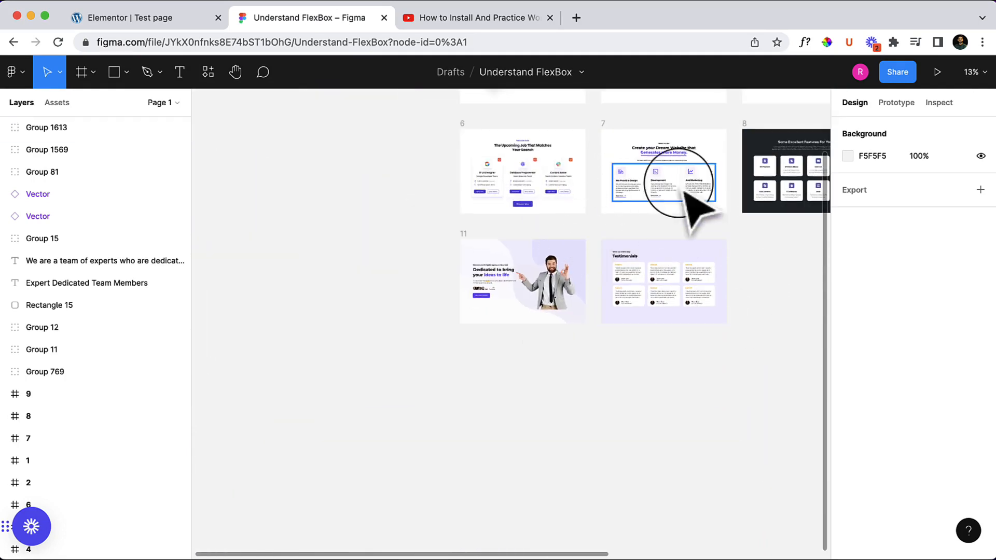
{"action": "left_click_drag", "start_coordinate": [638, 211], "coordinate": [500, 311]}
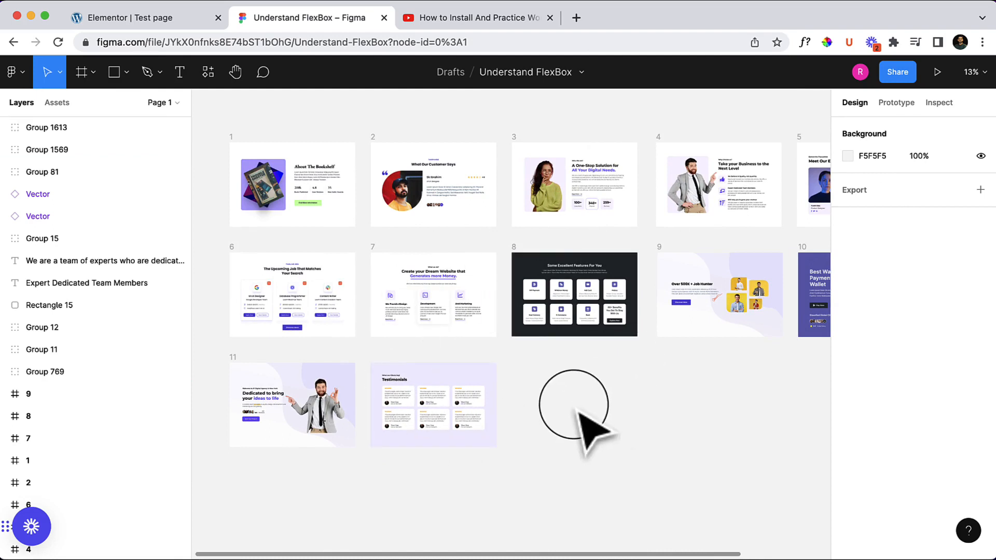
- Examine the Testimonials section's card grid up close, along with its Testimonials heading and What our Clients Say! subheading
{"action": "scroll", "coordinate": [436, 426], "scroll_direction": "up", "scroll_amount": 5}
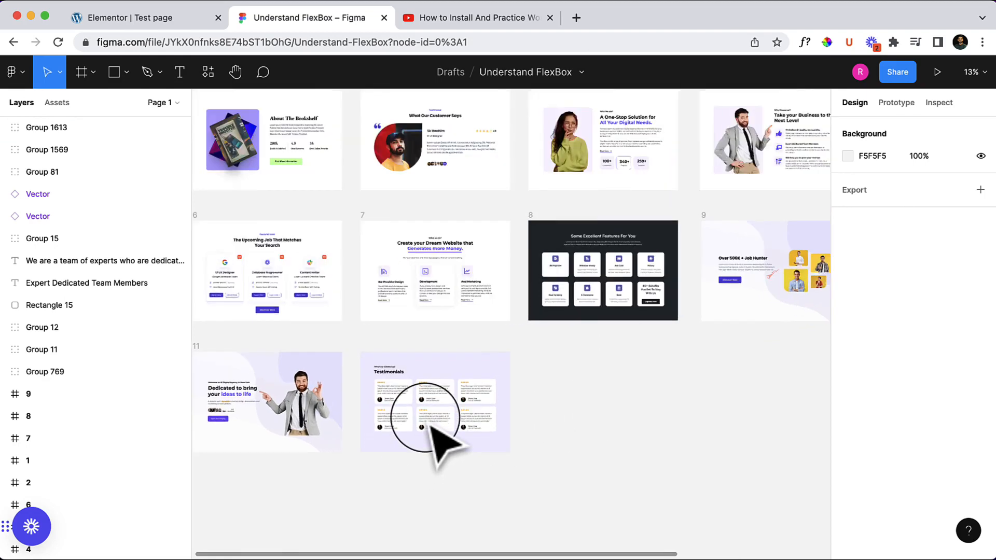
{"action": "left_click_drag", "start_coordinate": [429, 428], "coordinate": [478, 329]}
{"action": "scroll", "coordinate": [469, 317], "scroll_direction": "up", "scroll_amount": 5}
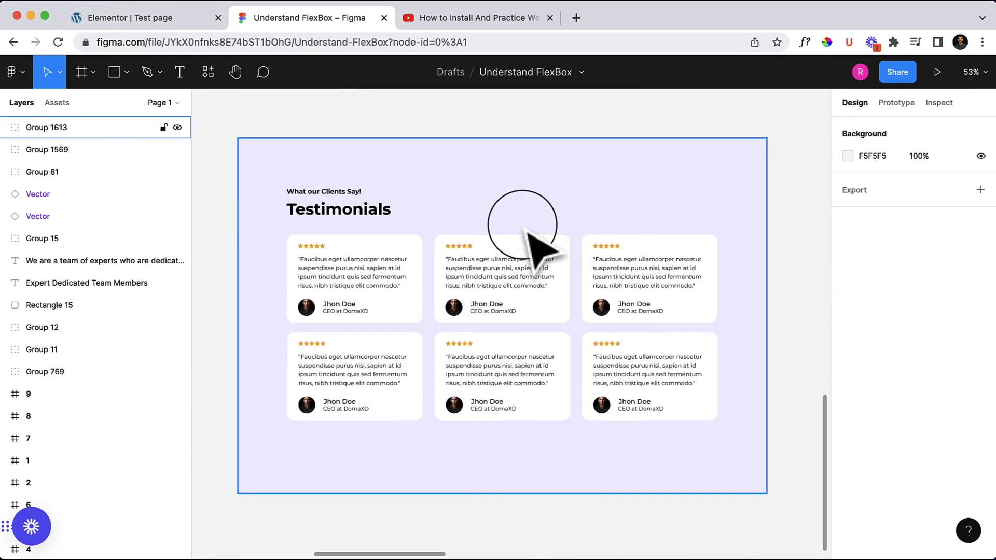
{"action": "scroll", "coordinate": [527, 231], "scroll_direction": "up", "scroll_amount": 6}
{"action": "scroll", "coordinate": [525, 232], "scroll_direction": "down", "scroll_amount": 5}
{"action": "scroll", "coordinate": [523, 231], "scroll_direction": "down", "scroll_amount": 4}
{"action": "scroll", "coordinate": [539, 226], "scroll_direction": "down", "scroll_amount": 5}
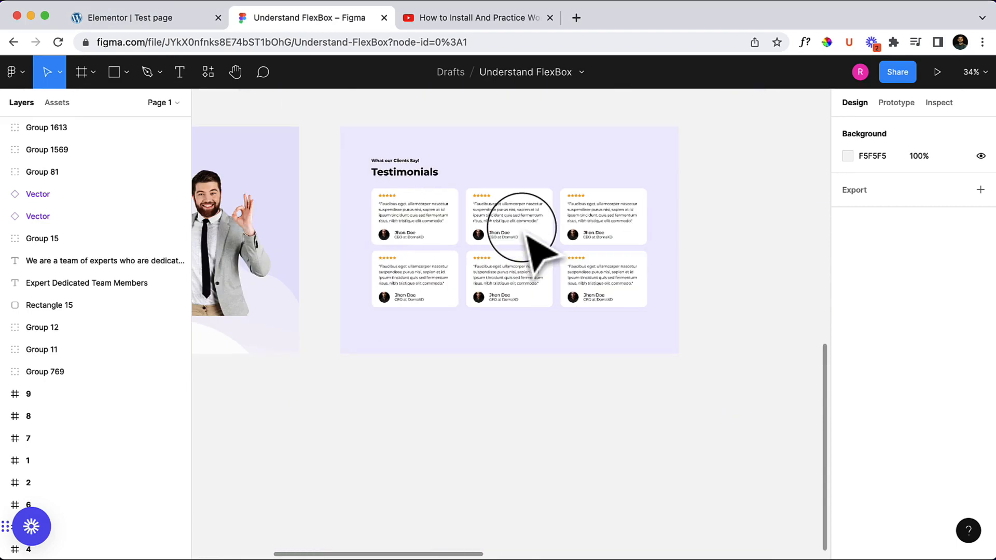
{"action": "scroll", "coordinate": [519, 191], "scroll_direction": "right", "scroll_amount": 2}
{"action": "scroll", "coordinate": [530, 200], "scroll_direction": "up", "scroll_amount": 5}
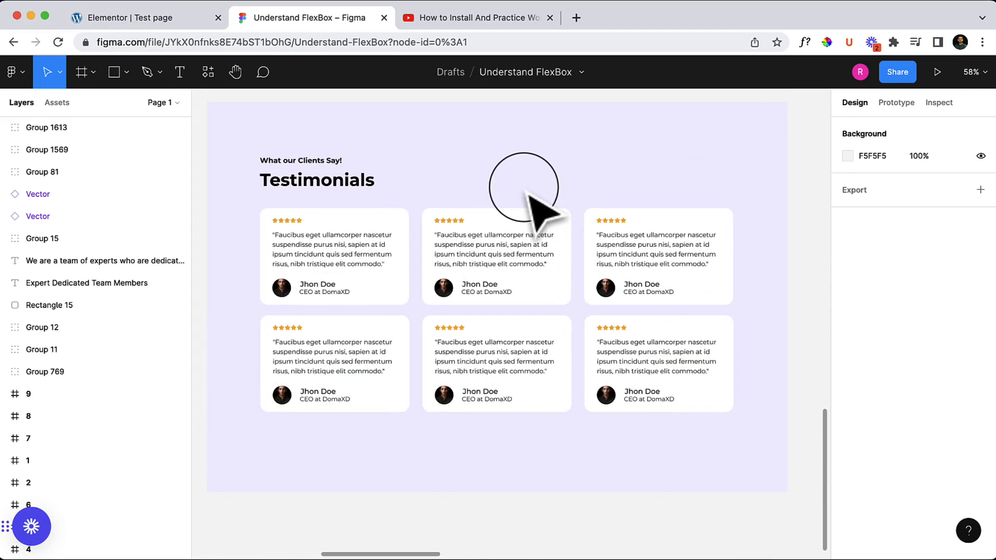
{"action": "left_click", "coordinate": [528, 193]}
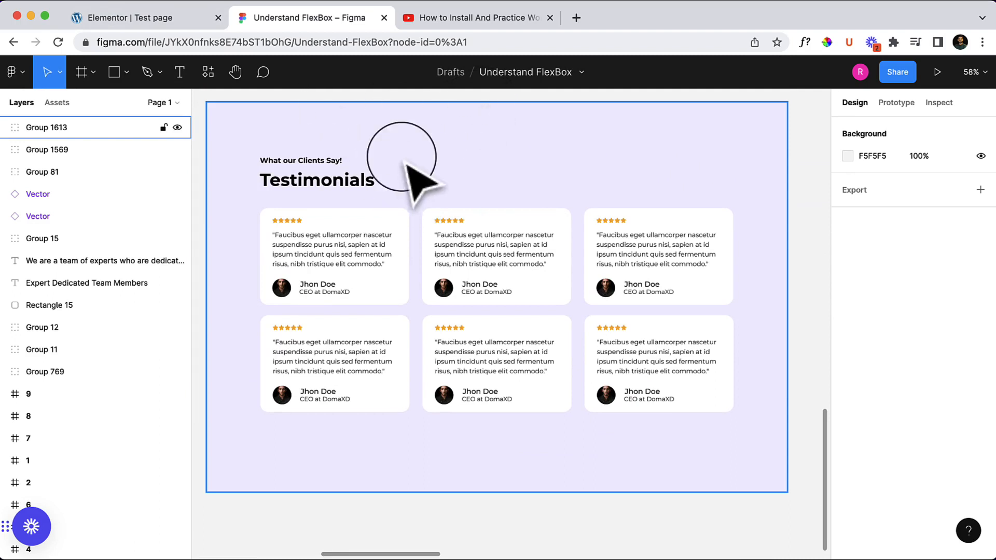
{"action": "double_click", "coordinate": [317, 182]}
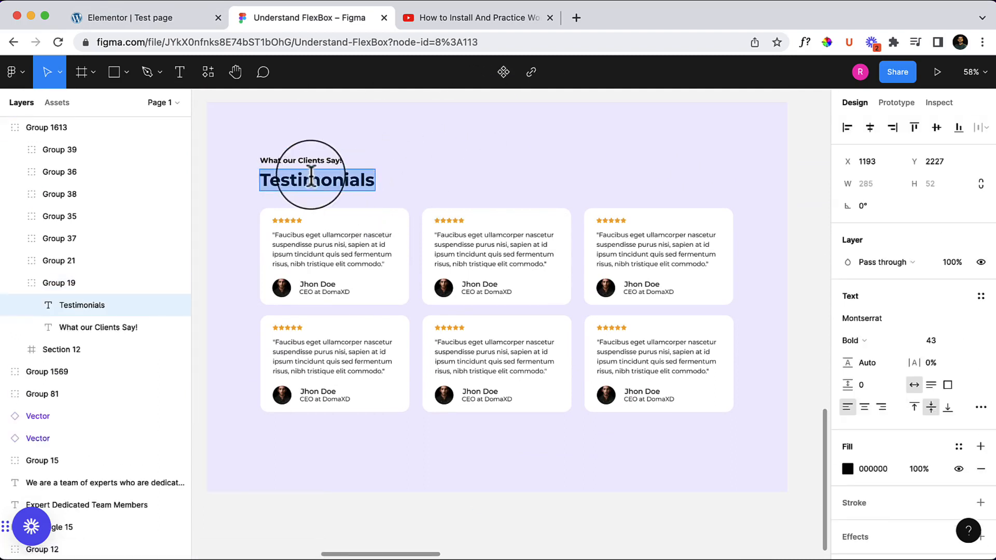
{"action": "left_click", "coordinate": [318, 161]}
- Switch back to Elementor and delete the outer practice container with everything in it
{"action": "left_click", "coordinate": [157, 24]}
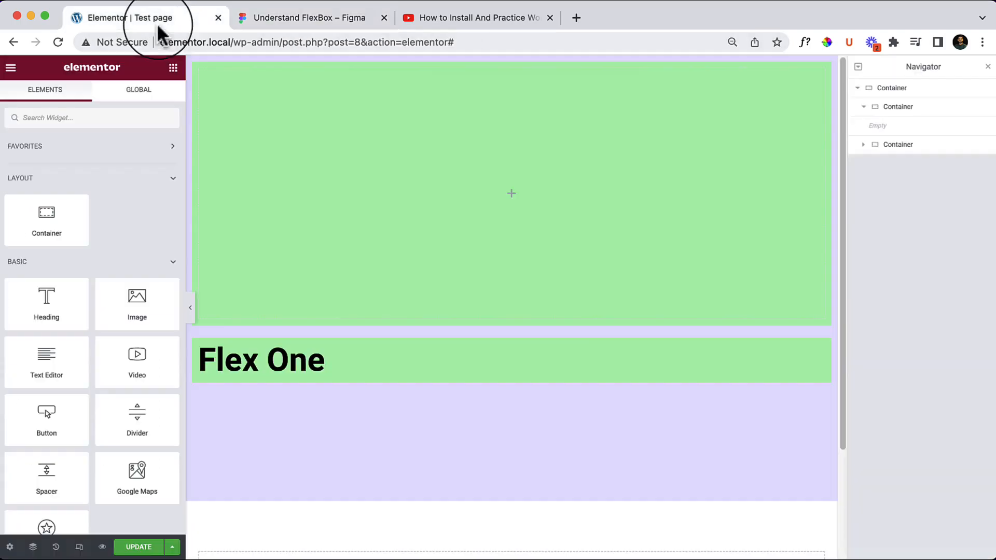
{"action": "left_click", "coordinate": [537, 64]}
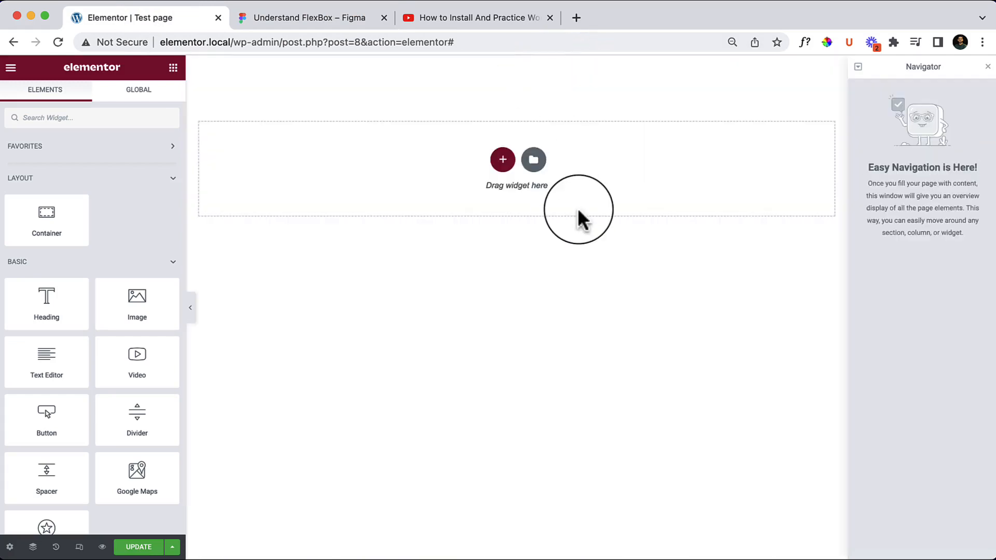
- Add a new container with downward direction and place a Heading widget inside it
{"action": "left_click", "coordinate": [505, 159]}
{"action": "left_click", "coordinate": [356, 193]}
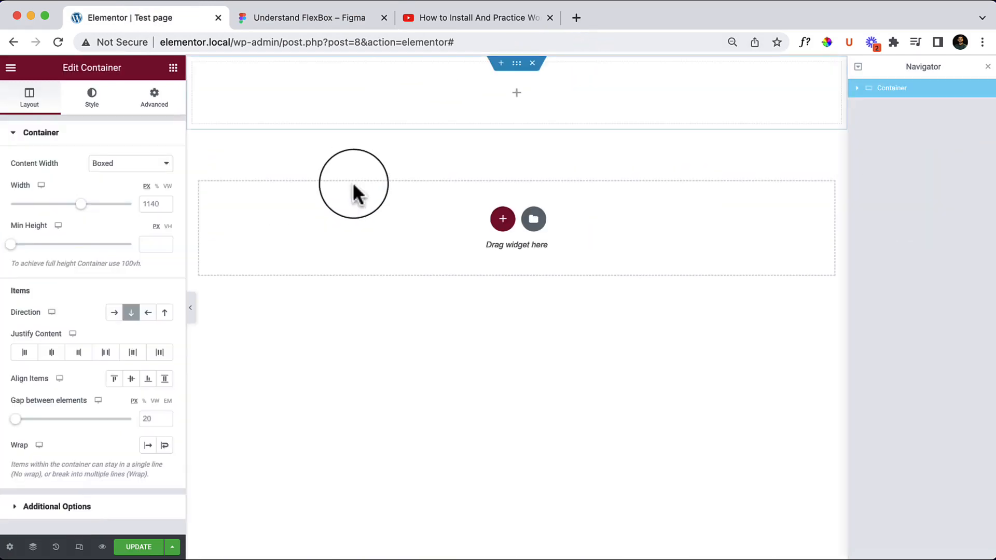
{"action": "left_click", "coordinate": [517, 94]}
{"action": "left_click_drag", "start_coordinate": [49, 325], "coordinate": [457, 127]}
- Take the Testimonials heading text from the Figma design, duplicate the Elementor heading, and title the copy Testimonials
{"action": "left_click", "coordinate": [451, 23]}
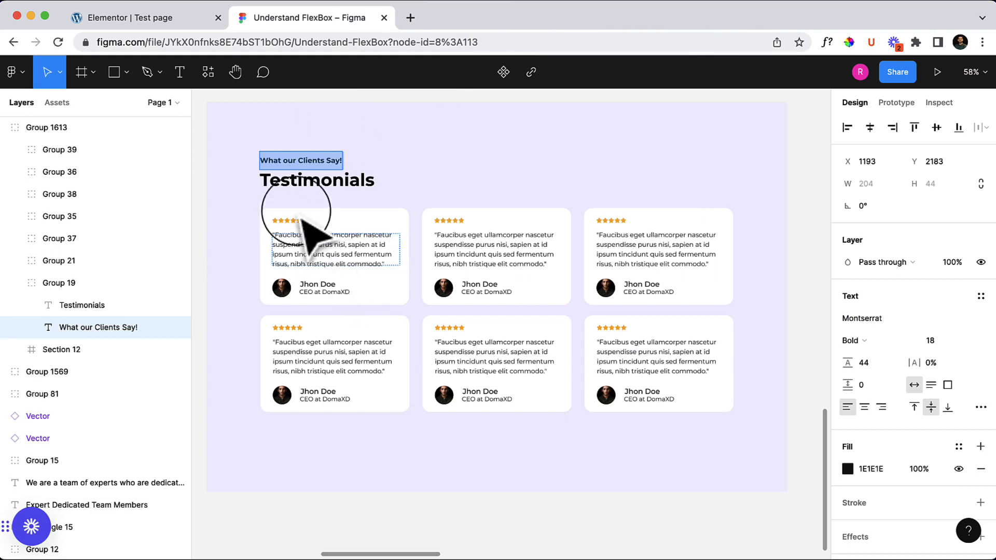
{"action": "left_click", "coordinate": [301, 180]}
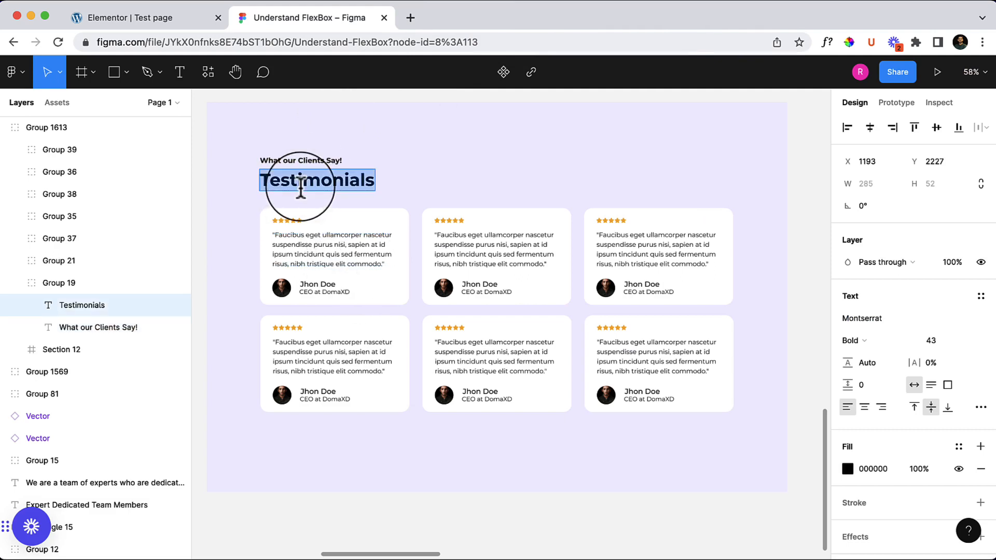
{"action": "left_click", "coordinate": [189, 21]}
{"action": "right_click", "coordinate": [615, 82]}
{"action": "left_click", "coordinate": [638, 113]}
{"action": "left_click", "coordinate": [86, 183]}
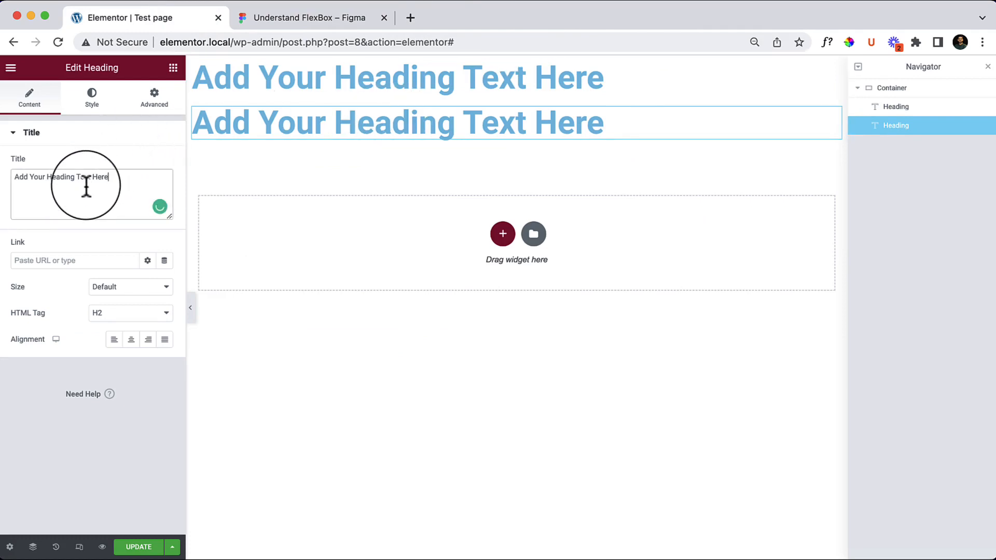
{"action": "type", "text": "Testimonials"}
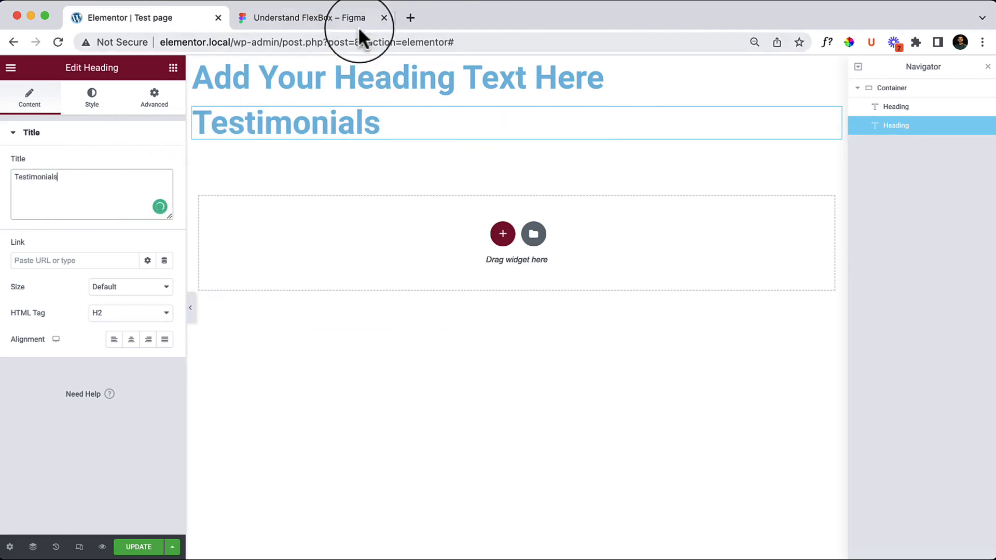
- Check the heading text sizes in Figma, copy the subheading text, and title the upper Elementor heading What our Clients Say!
{"action": "left_click", "coordinate": [318, 23]}
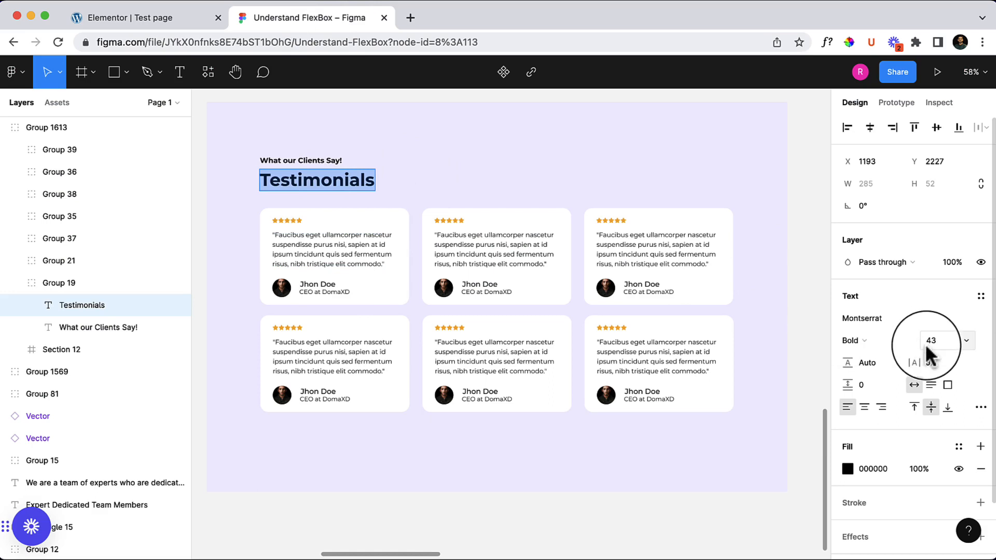
{"action": "left_click", "coordinate": [111, 21]}
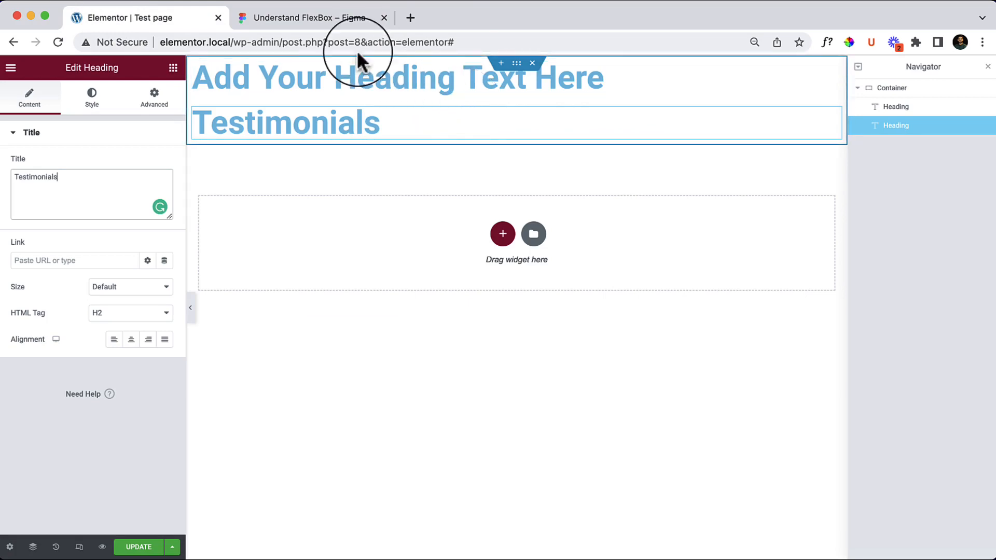
{"action": "left_click", "coordinate": [325, 20]}
{"action": "left_click", "coordinate": [309, 160]}
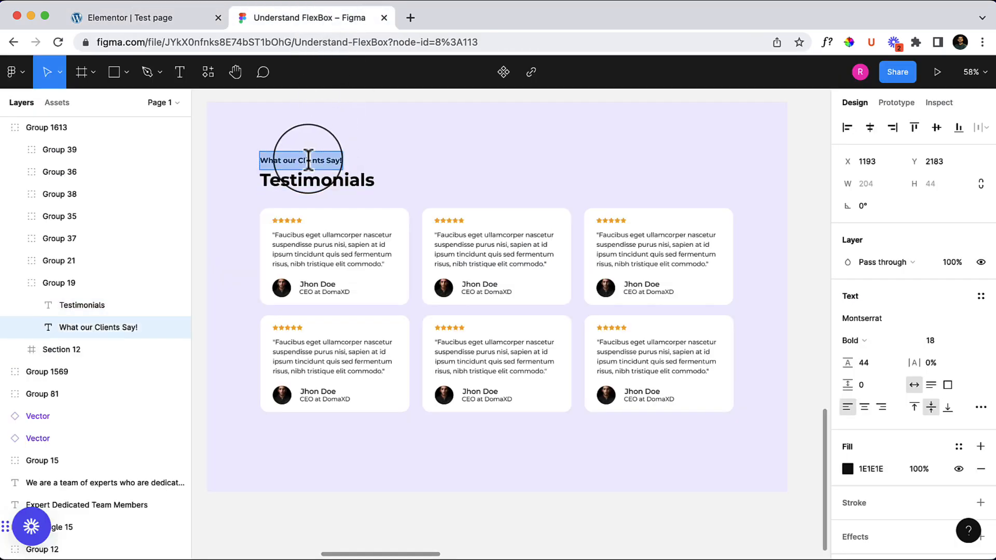
{"action": "left_click", "coordinate": [163, 11]}
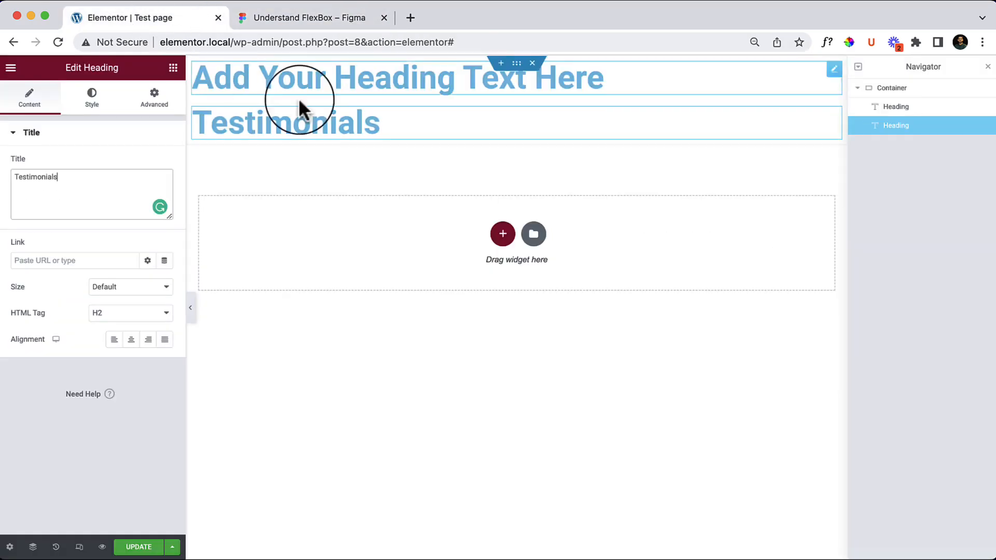
{"action": "left_click", "coordinate": [313, 93]}
{"action": "type", "text": "What our Clients Say!"}
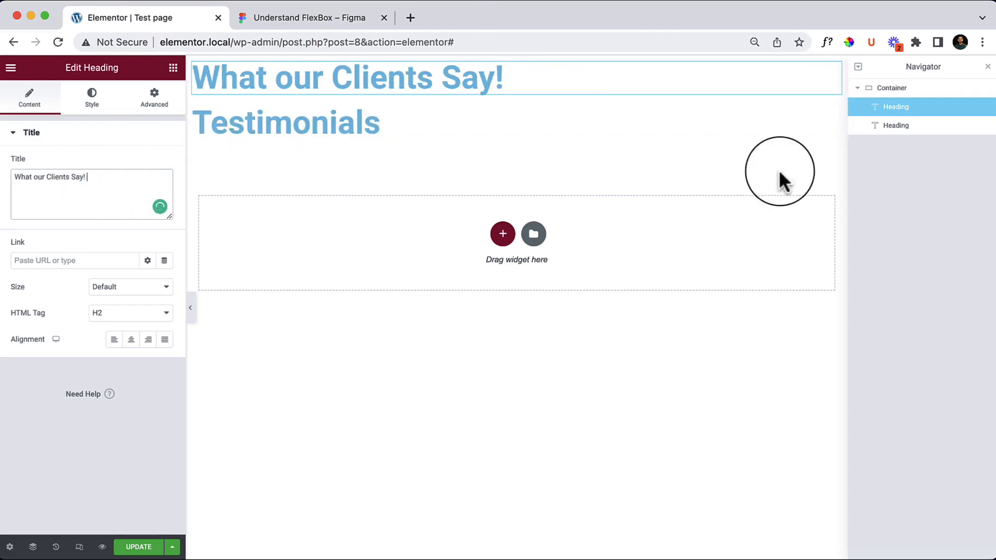
- Set the What our Clients Say! heading's font size to 18 px in its typography settings
{"action": "left_click", "coordinate": [92, 104]}
{"action": "left_click", "coordinate": [164, 190]}
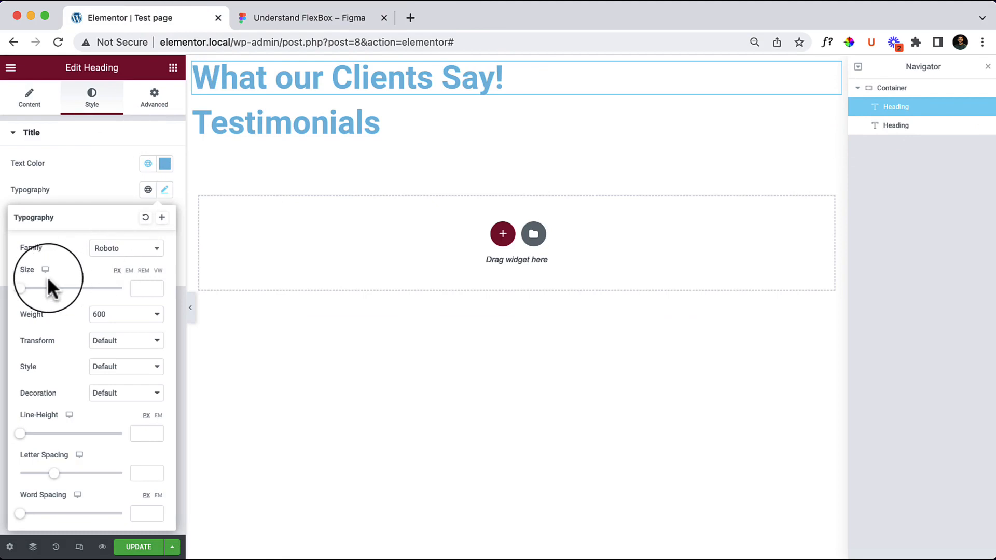
{"action": "left_click", "coordinate": [139, 288]}
{"action": "type", "text": "1"}
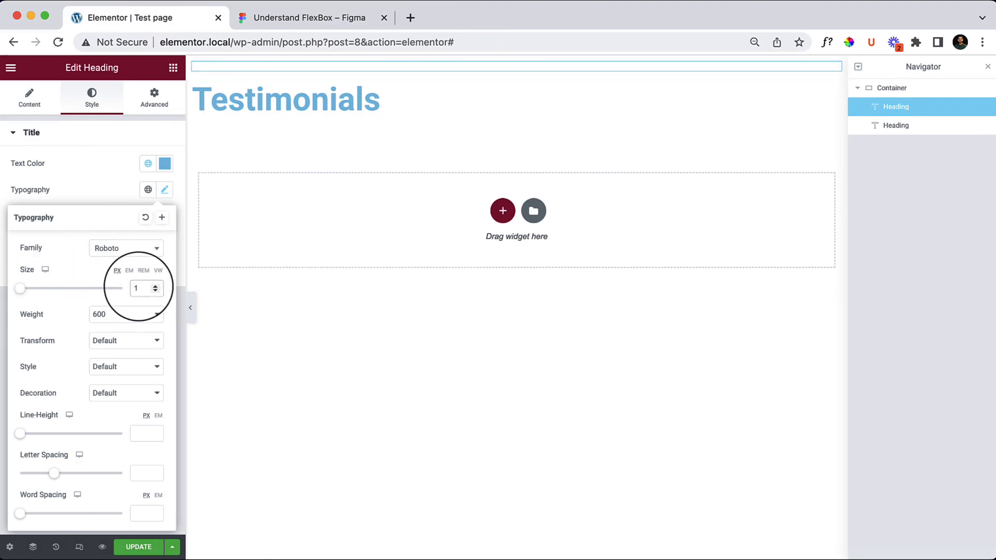
{"action": "type", "text": "5"}
- Set the Testimonials heading's font size to 43 px in its typography settings
{"action": "left_click", "coordinate": [403, 108]}
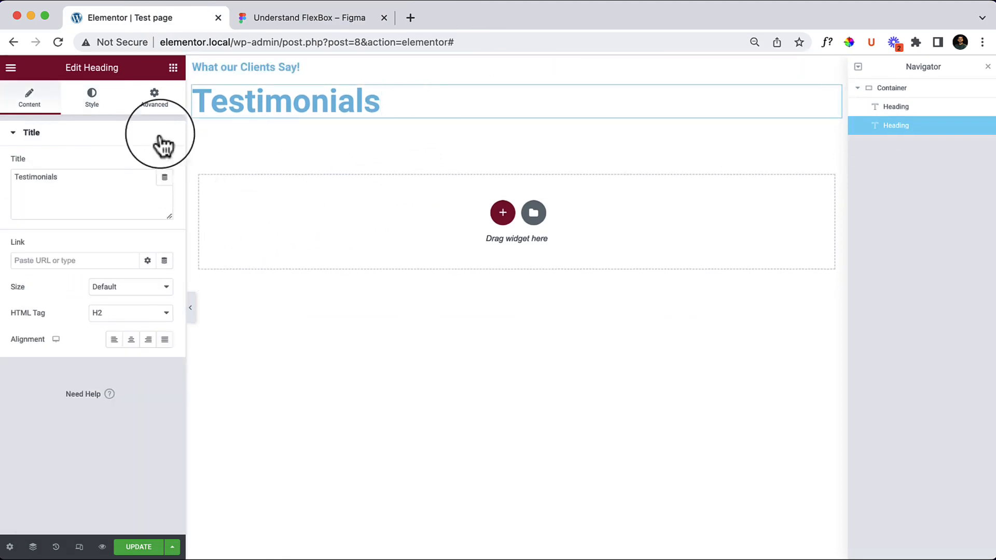
{"action": "left_click", "coordinate": [91, 98]}
{"action": "left_click", "coordinate": [164, 190]}
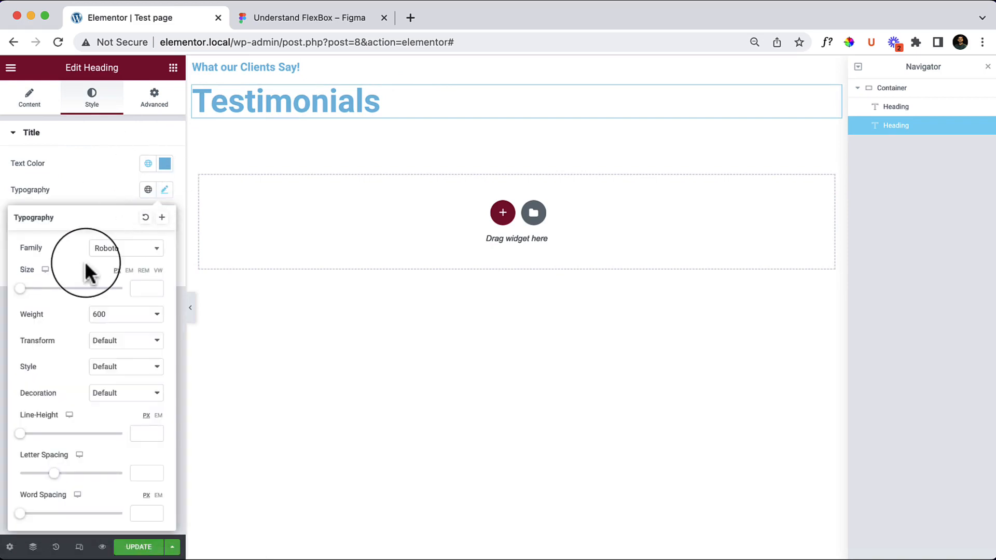
{"action": "left_click", "coordinate": [133, 292]}
{"action": "type", "text": "43"}
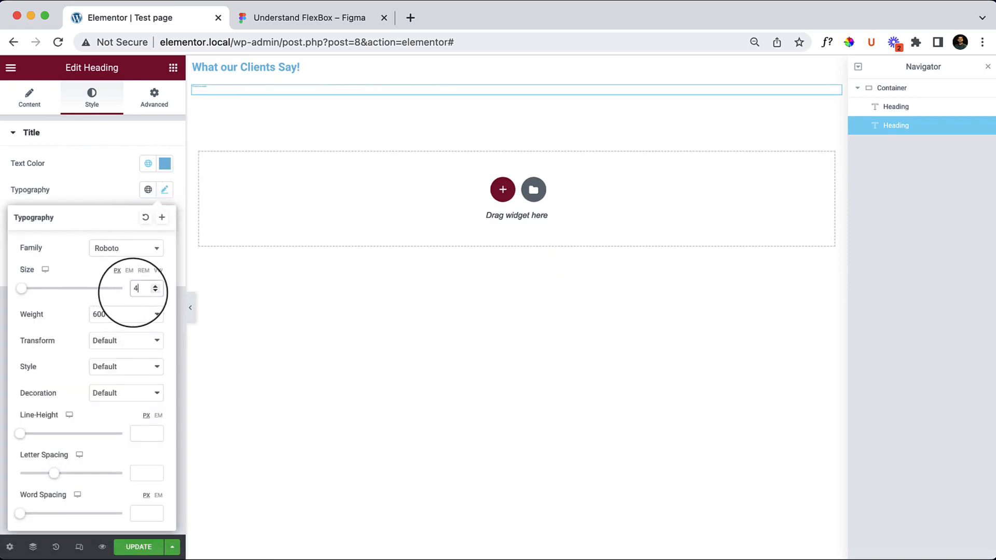
- Apply the Secondary global color to the text of the Testimonials heading and the What our Clients Say! heading
{"action": "left_click", "coordinate": [151, 165]}
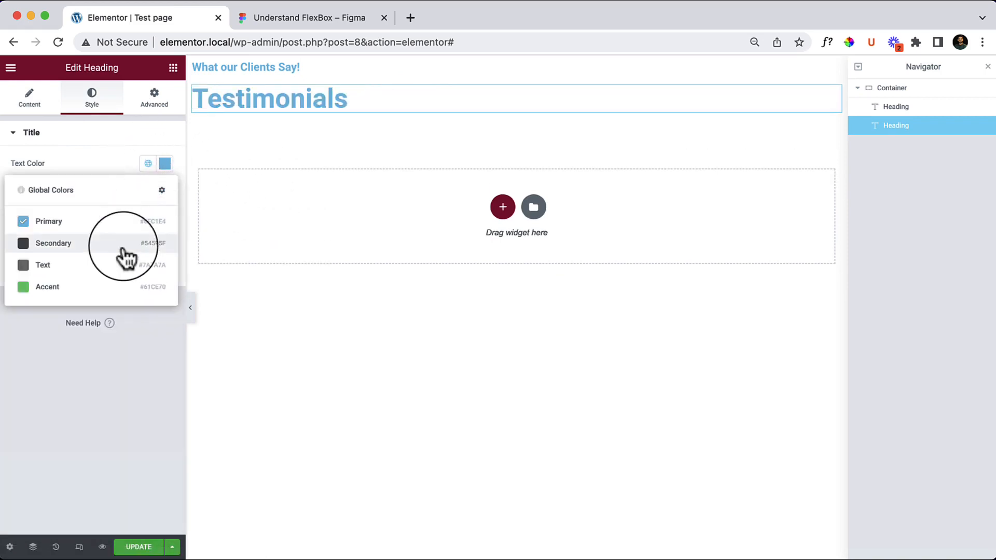
{"action": "left_click", "coordinate": [124, 257]}
{"action": "left_click", "coordinate": [245, 67]}
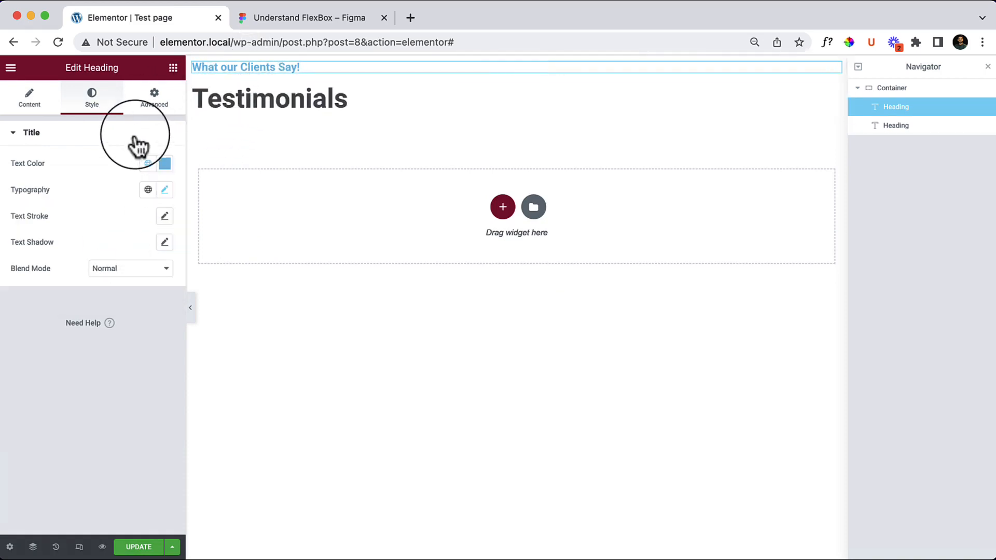
{"action": "left_click", "coordinate": [148, 164]}
{"action": "left_click", "coordinate": [85, 241]}
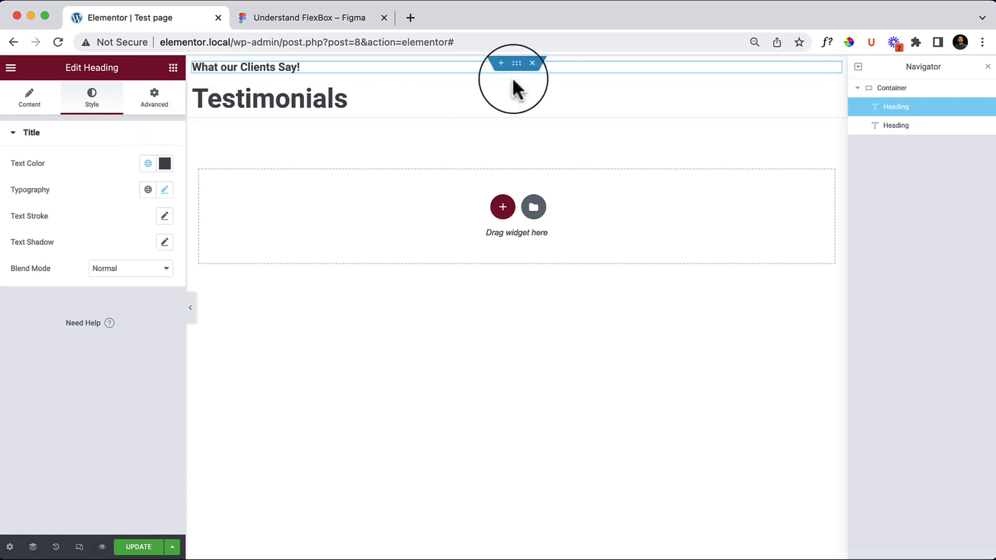
- Review the card grid in Figma and add a container below the two headings inside the main Elementor container
{"action": "left_click", "coordinate": [889, 90]}
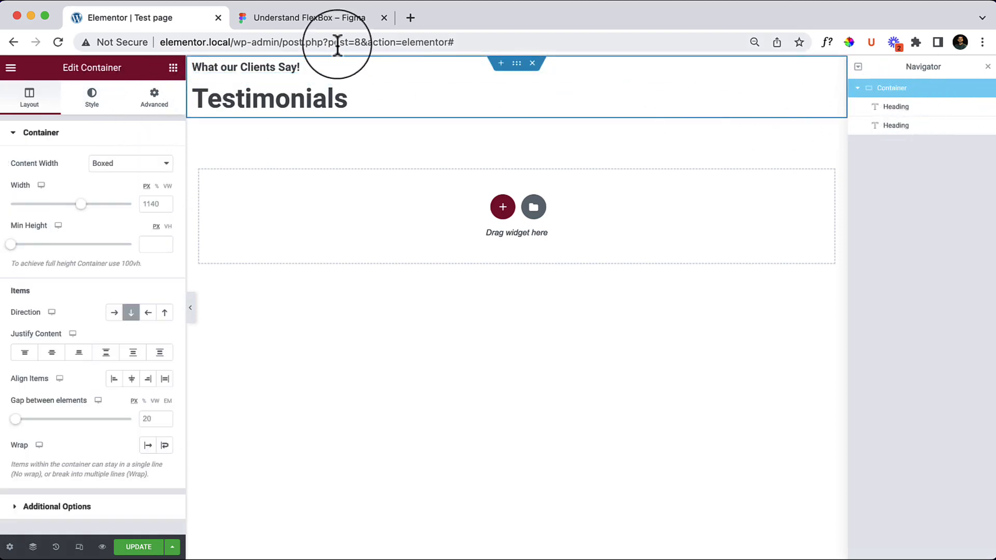
{"action": "left_click", "coordinate": [319, 20]}
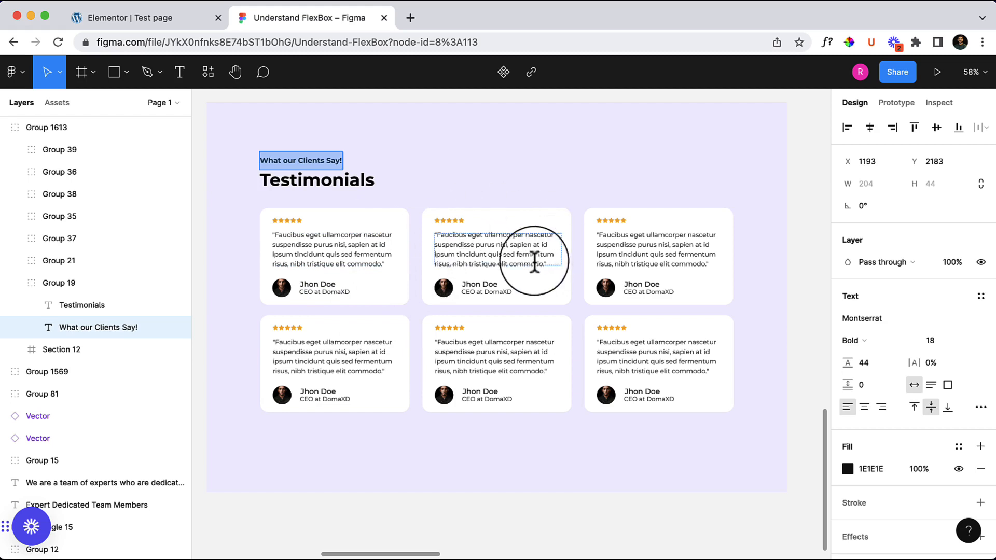
{"action": "left_click", "coordinate": [166, 16]}
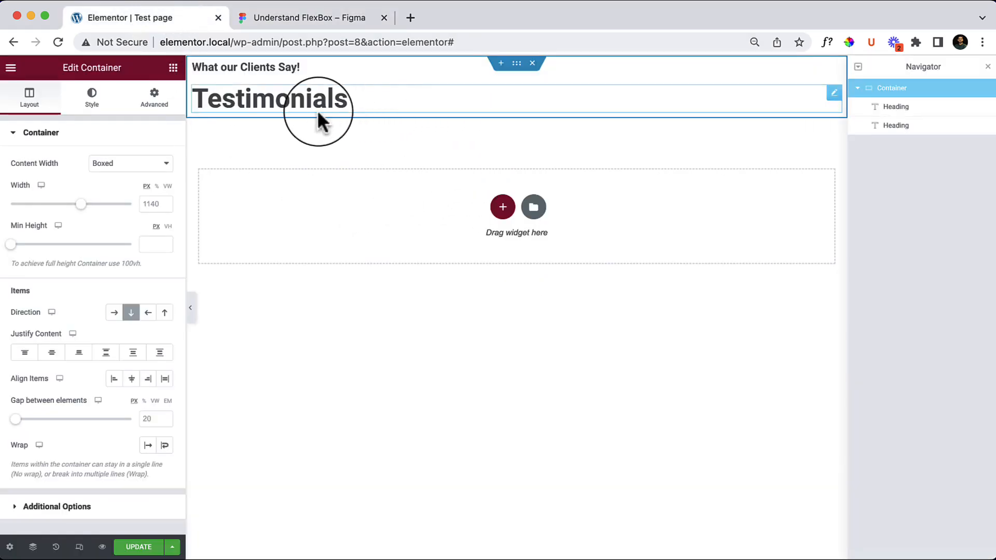
{"action": "left_click", "coordinate": [173, 67]}
{"action": "left_click_drag", "start_coordinate": [43, 215], "coordinate": [275, 100]}
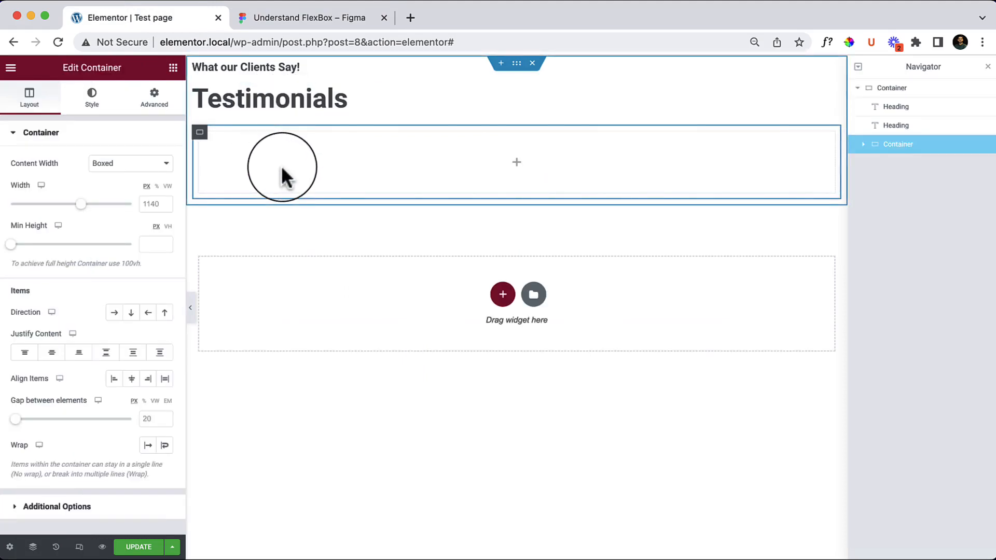
- Check the first testimonial card in Figma and nest a container for it inside the container below the headings
{"action": "left_click", "coordinate": [305, 17]}
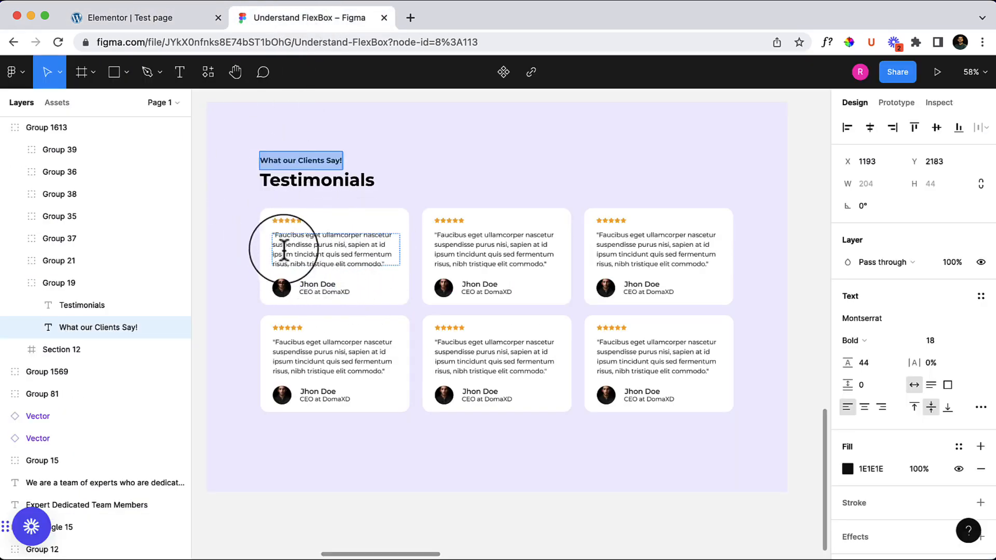
{"action": "left_click", "coordinate": [173, 17]}
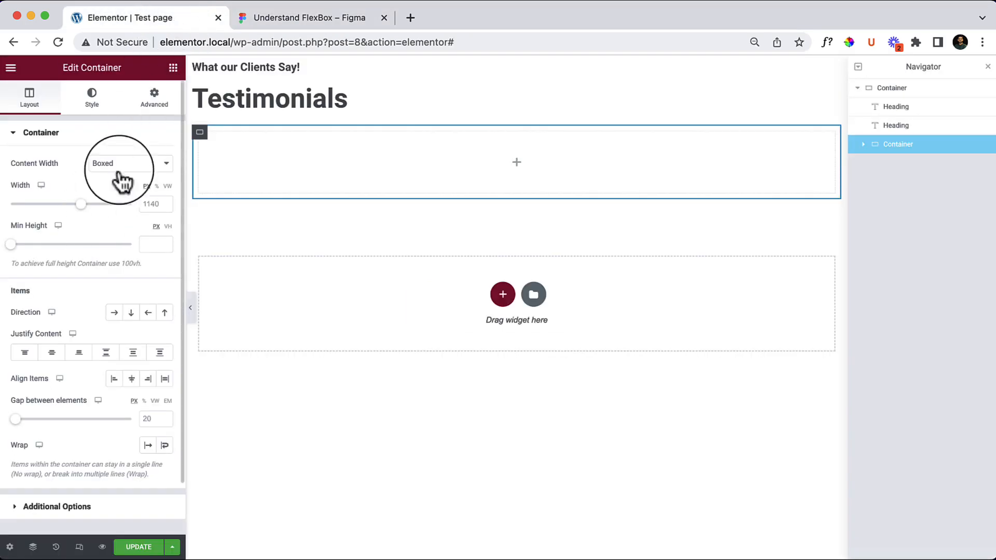
{"action": "left_click", "coordinate": [172, 67]}
{"action": "left_click_drag", "start_coordinate": [62, 223], "coordinate": [362, 145]}
- Copy the first card's quote text from Figma and place a Star Rating widget in the innermost Elementor container
{"action": "left_click", "coordinate": [346, 21]}
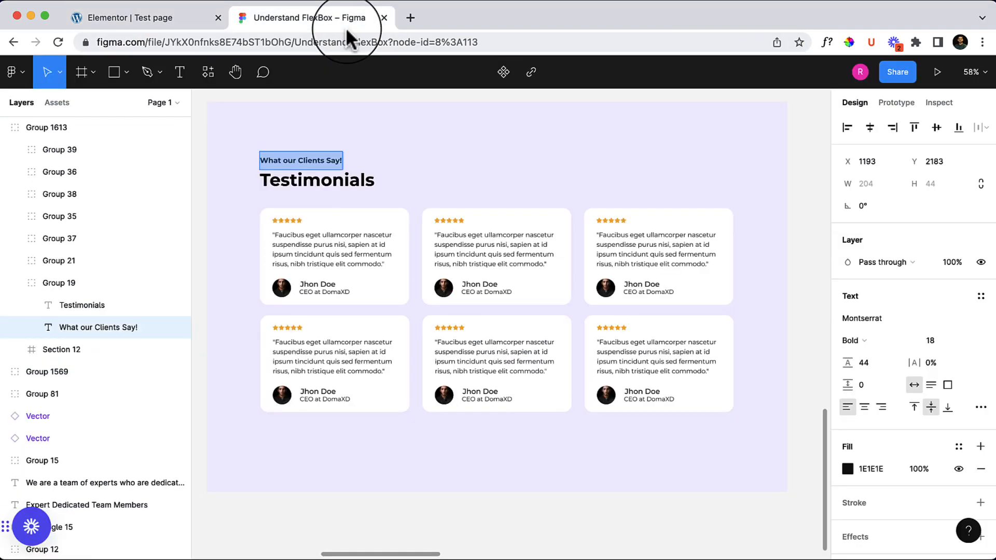
{"action": "double_click", "coordinate": [290, 243]}
{"action": "key", "text": "super+c"}
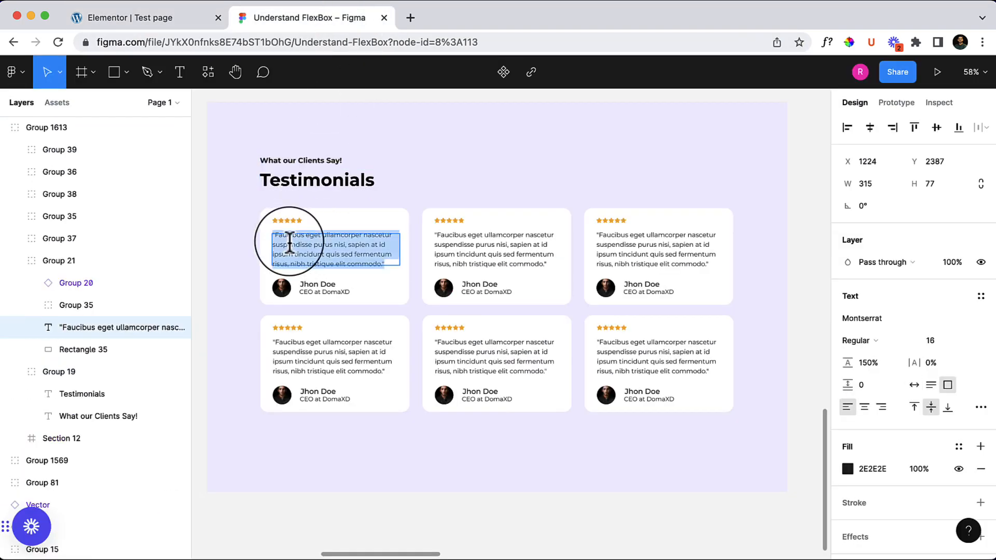
{"action": "left_click", "coordinate": [189, 22]}
{"action": "left_click", "coordinate": [517, 170]}
{"action": "type", "text": "sta"}
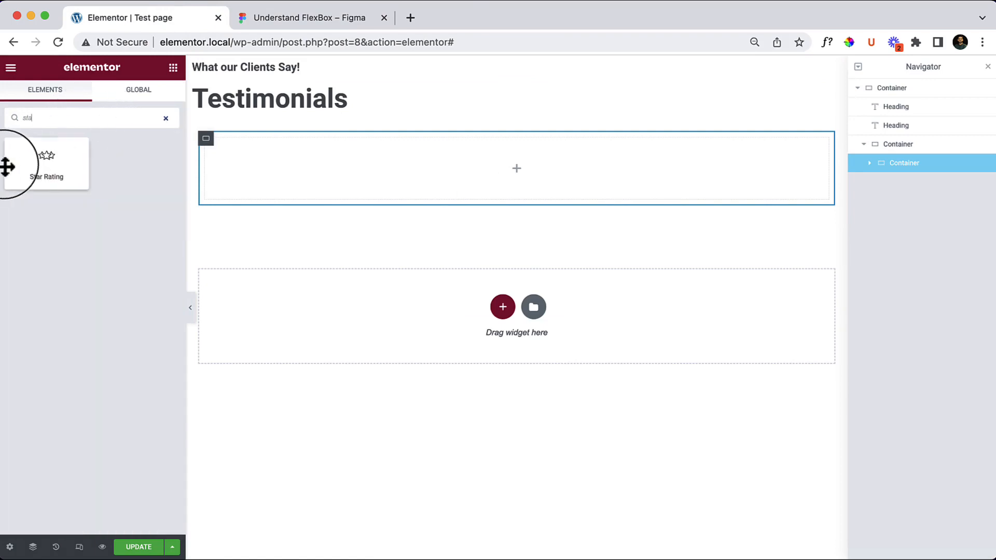
{"action": "left_click_drag", "start_coordinate": [7, 166], "coordinate": [436, 155]}
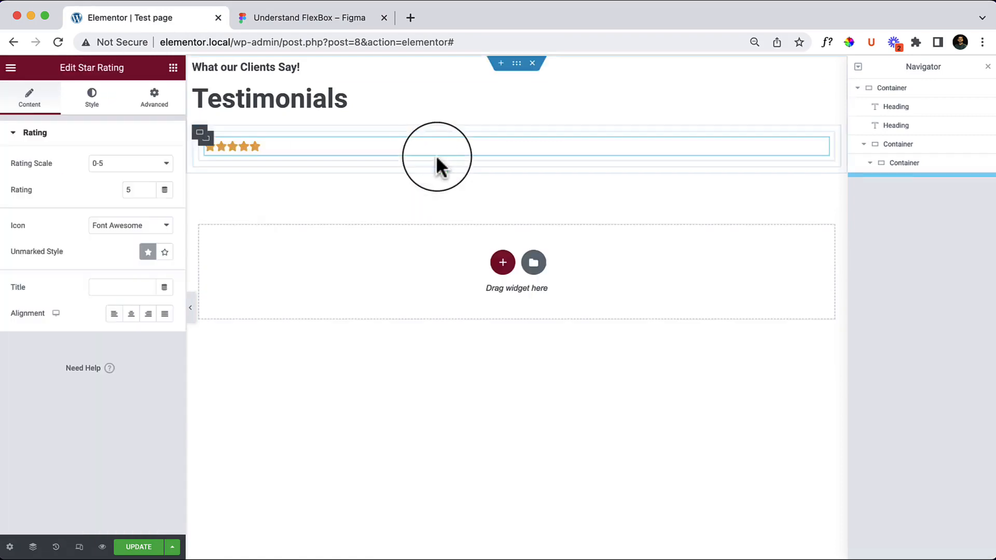
- Add a Text Editor widget below the star rating and replace its content with the copied testimonial quote
{"action": "left_click", "coordinate": [174, 70]}
{"action": "left_click_drag", "start_coordinate": [66, 355], "coordinate": [327, 156]}
{"action": "left_click", "coordinate": [143, 171]}
{"action": "key", "text": "super+a"}
{"action": "key", "text": "super+v"}
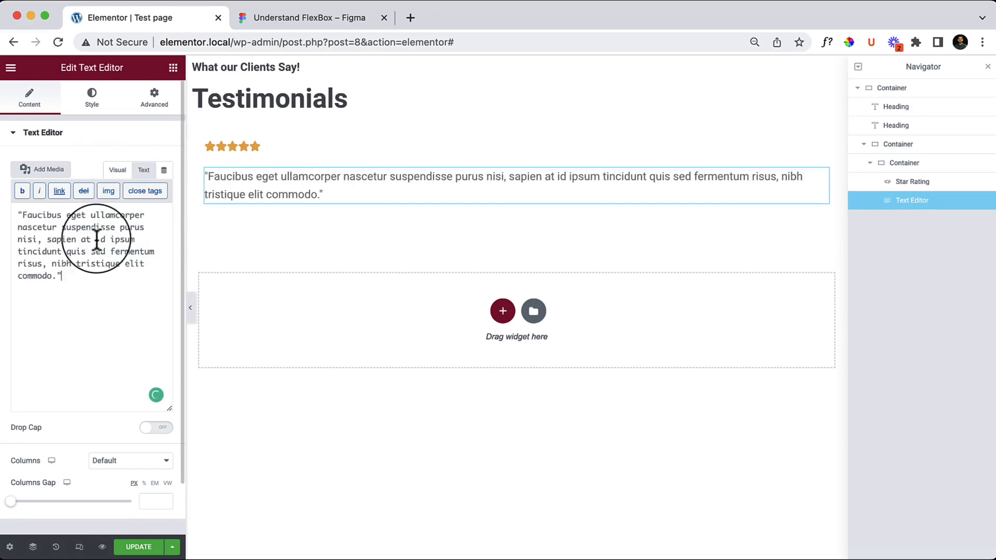
- Review the card's author row in Figma and the Elementor container nesting, and add a container below the quote text
{"action": "left_click", "coordinate": [309, 20]}
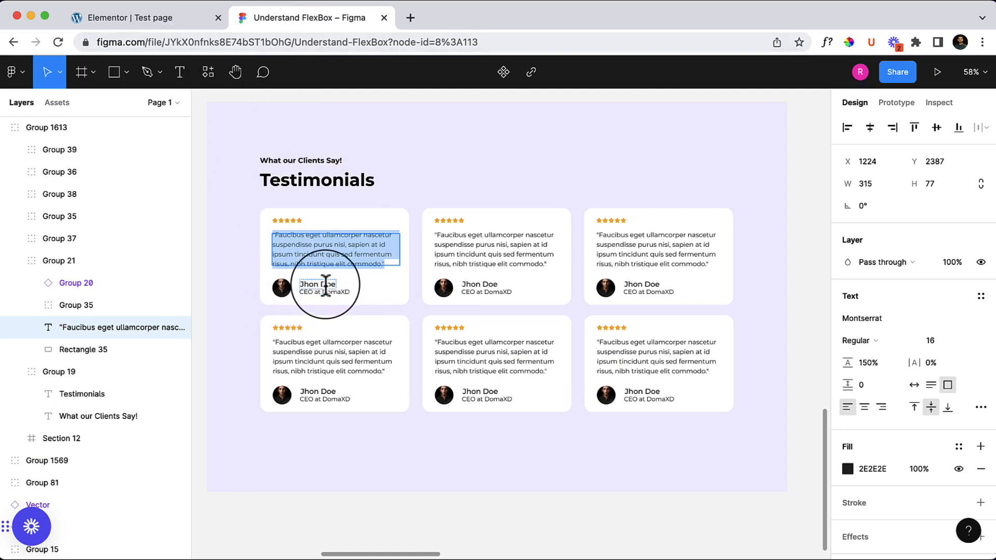
{"action": "left_click", "coordinate": [134, 20]}
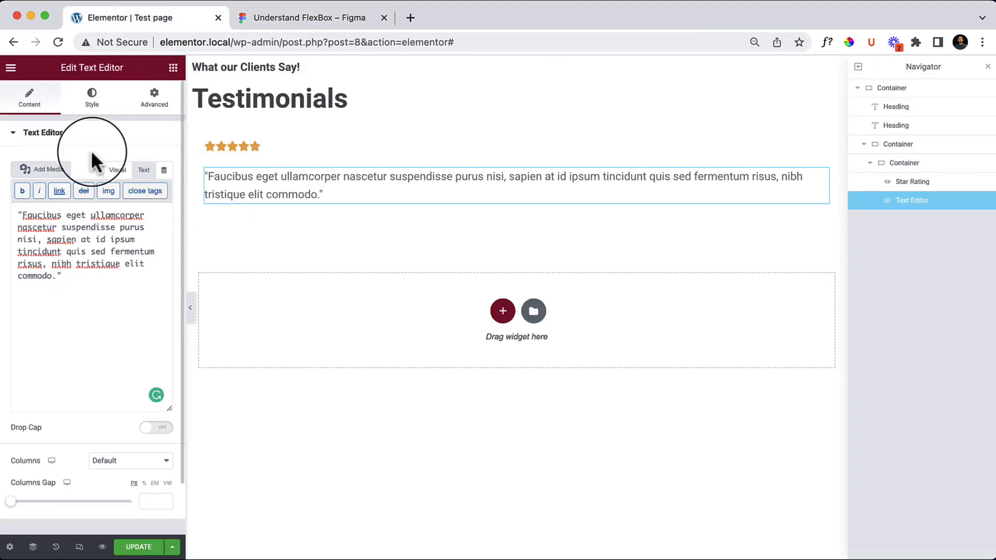
{"action": "left_click", "coordinate": [173, 68]}
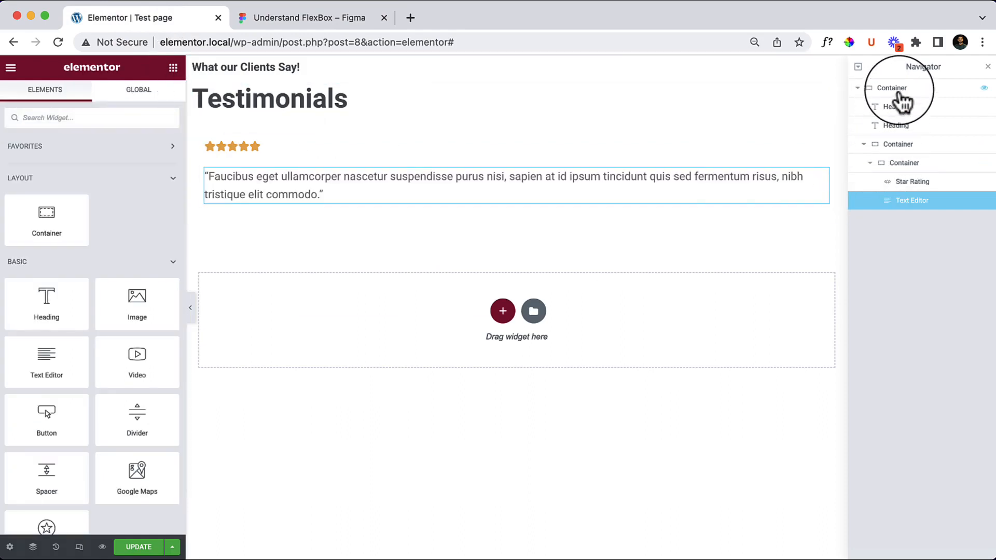
{"action": "left_click", "coordinate": [900, 89]}
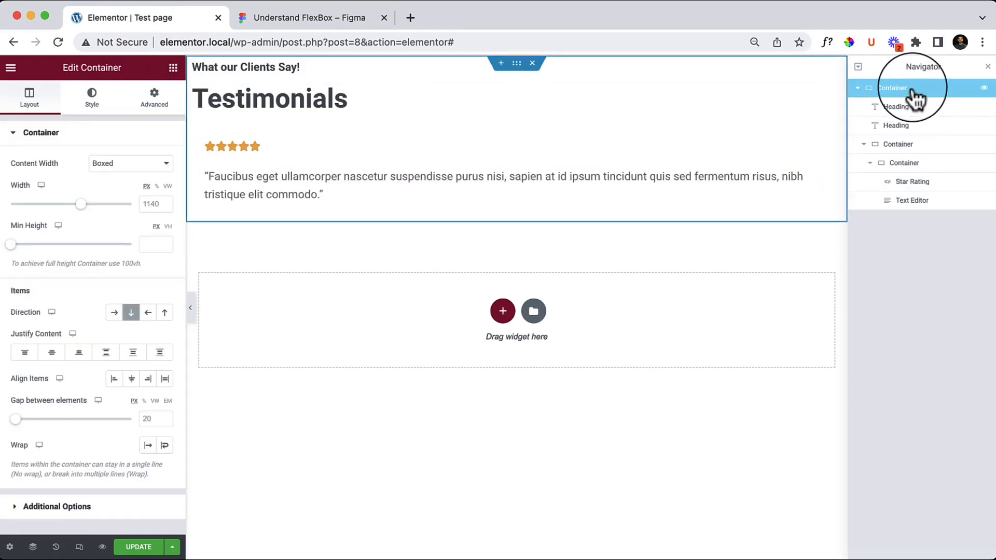
{"action": "left_click", "coordinate": [884, 150]}
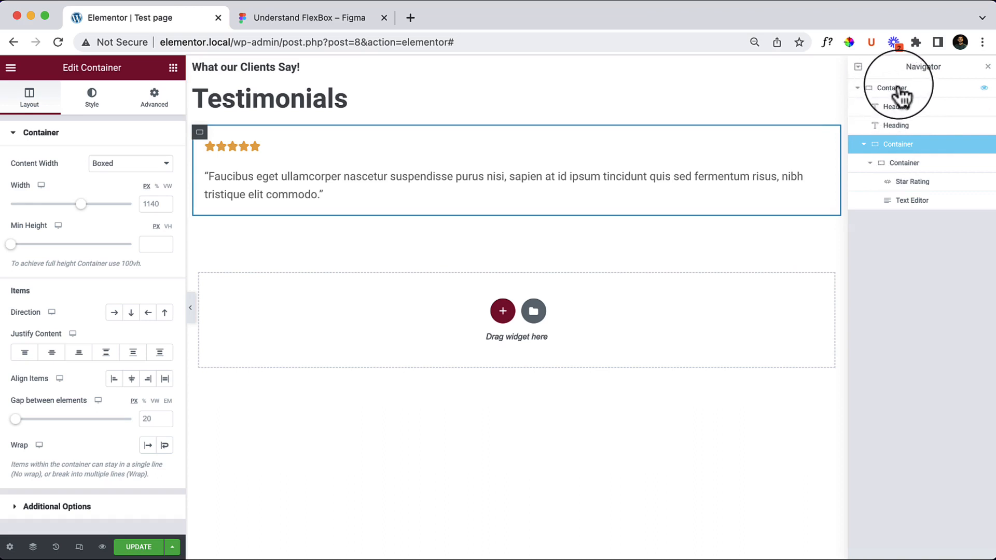
{"action": "left_click", "coordinate": [907, 166]}
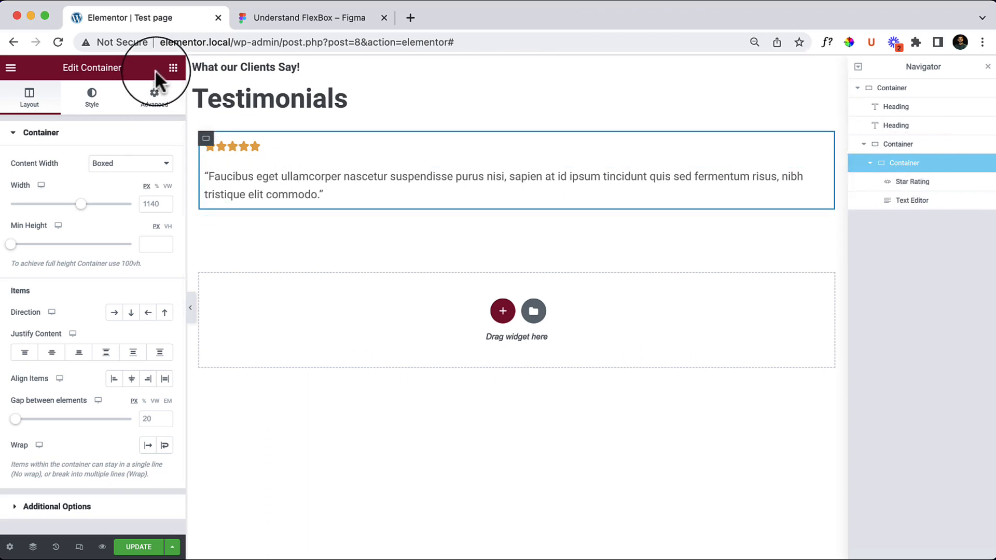
{"action": "left_click", "coordinate": [173, 68]}
{"action": "left_click_drag", "start_coordinate": [42, 205], "coordinate": [292, 198]}
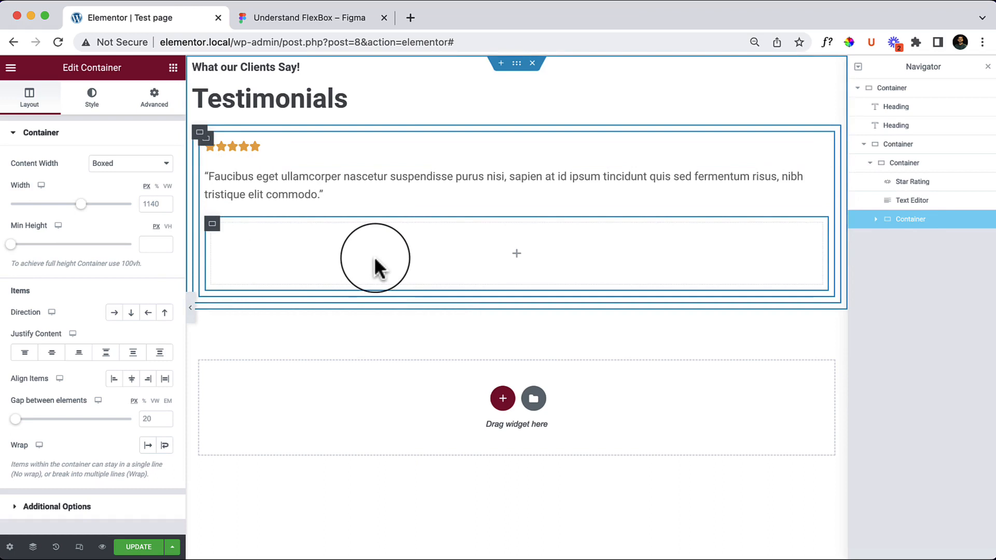
- Nest a container inside the author row container below the quote and duplicate it
{"action": "left_click", "coordinate": [173, 68]}
{"action": "left_click_drag", "start_coordinate": [52, 202], "coordinate": [444, 244]}
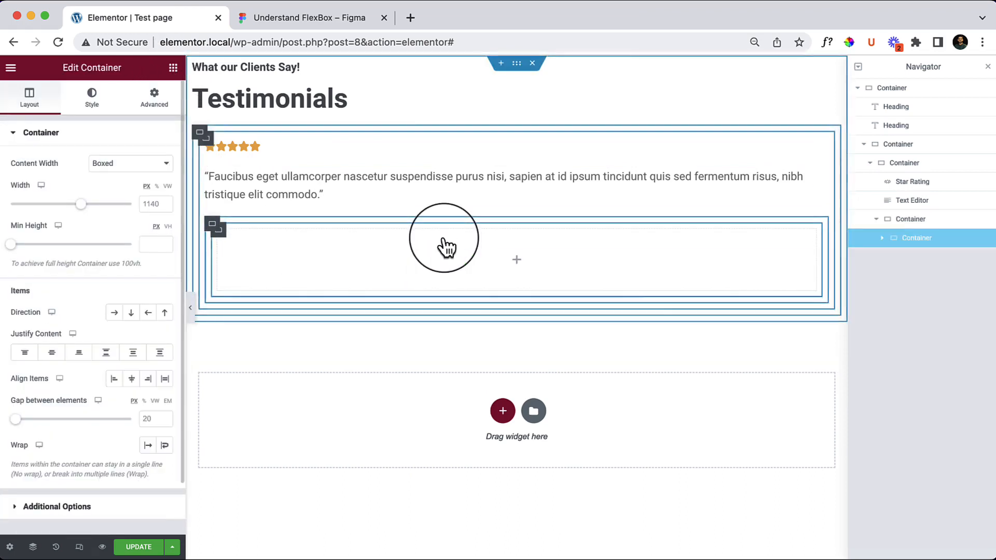
{"action": "right_click", "coordinate": [219, 236]}
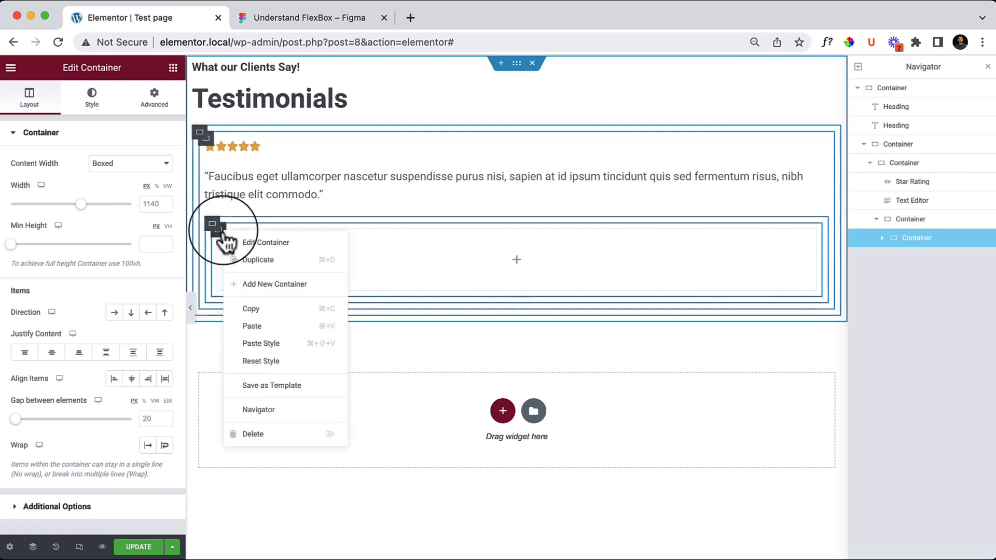
{"action": "left_click", "coordinate": [252, 262]}
- Place an Image widget in the first of the two containers nested in the author row
{"action": "left_click", "coordinate": [511, 260]}
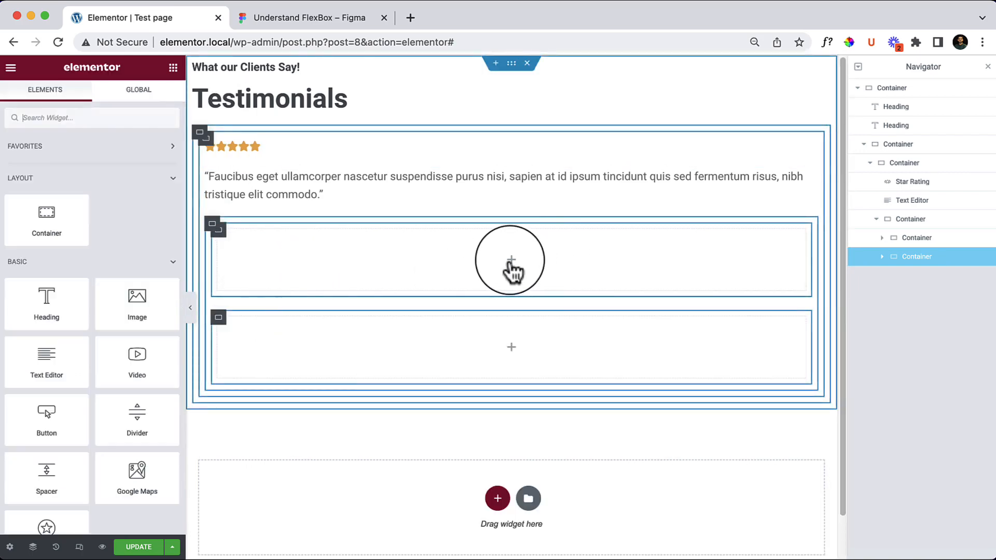
{"action": "left_click_drag", "start_coordinate": [107, 301], "coordinate": [396, 285]}
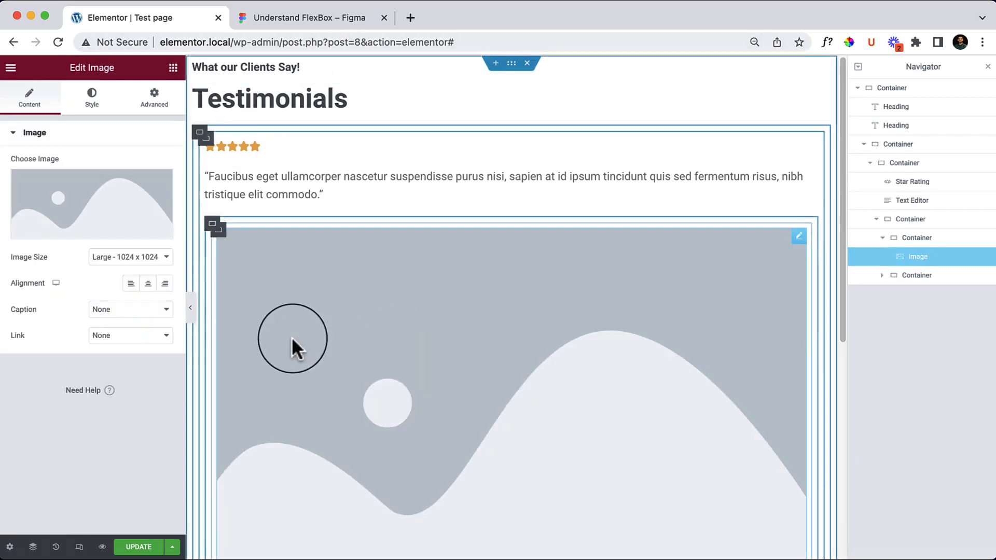
- Open the Image widget's media chooser, then switch to Figma and export the first card's author photo as a 1x PNG
{"action": "left_click", "coordinate": [99, 228]}
{"action": "left_click", "coordinate": [341, 16]}
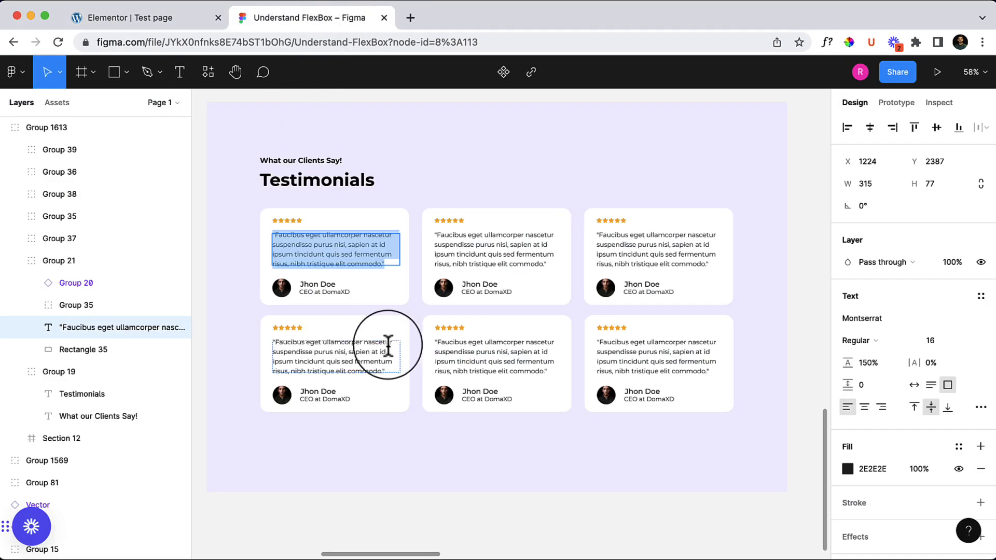
{"action": "left_click", "coordinate": [284, 300]}
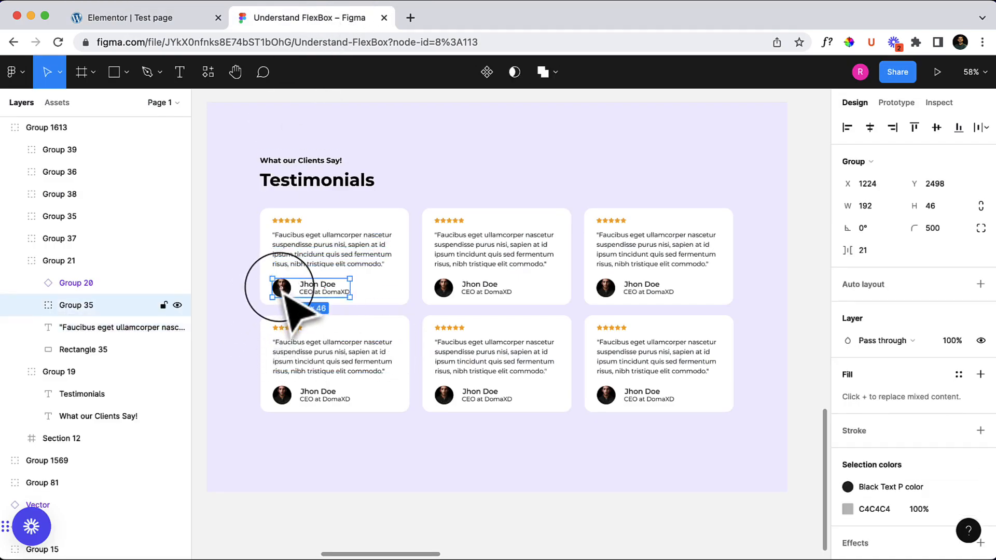
{"action": "left_click", "coordinate": [280, 287]}
{"action": "scroll", "coordinate": [900, 469], "scroll_direction": "down", "scroll_amount": 3}
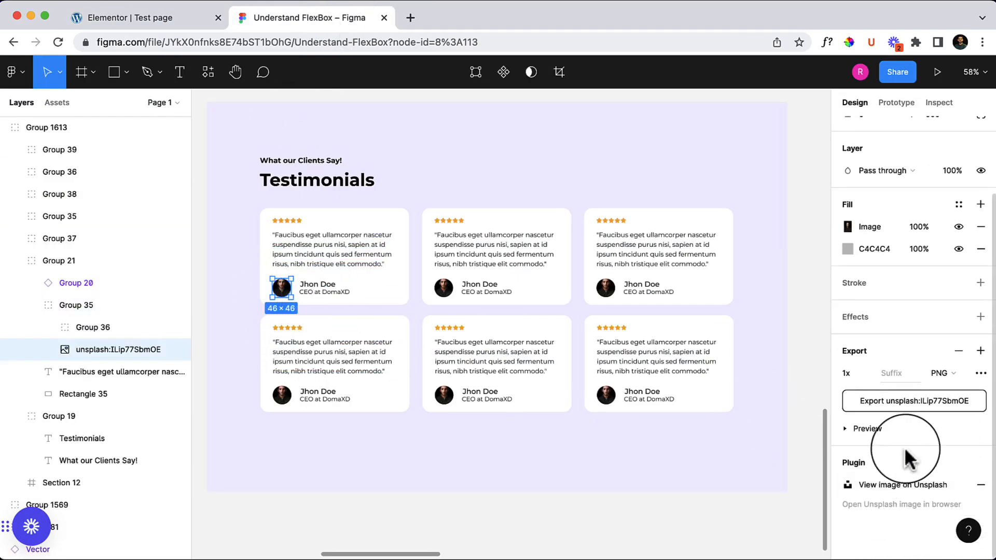
{"action": "left_click", "coordinate": [910, 402]}
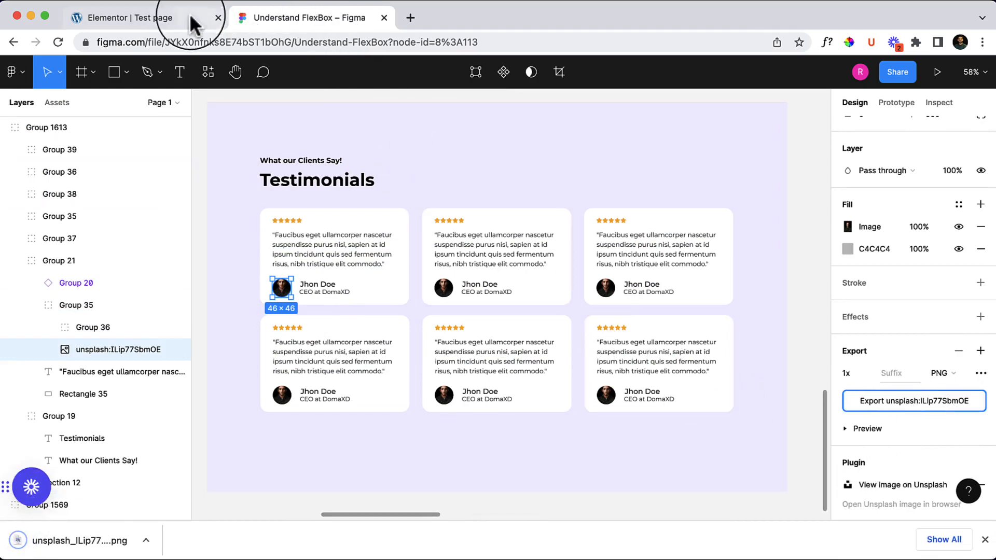
- Switch back to Elementor, upload the exported author photo into the Image widget and align it left
{"action": "left_click", "coordinate": [200, 14]}
{"action": "left_click_drag", "start_coordinate": [94, 544], "coordinate": [429, 378]}
{"action": "left_click", "coordinate": [938, 483]}
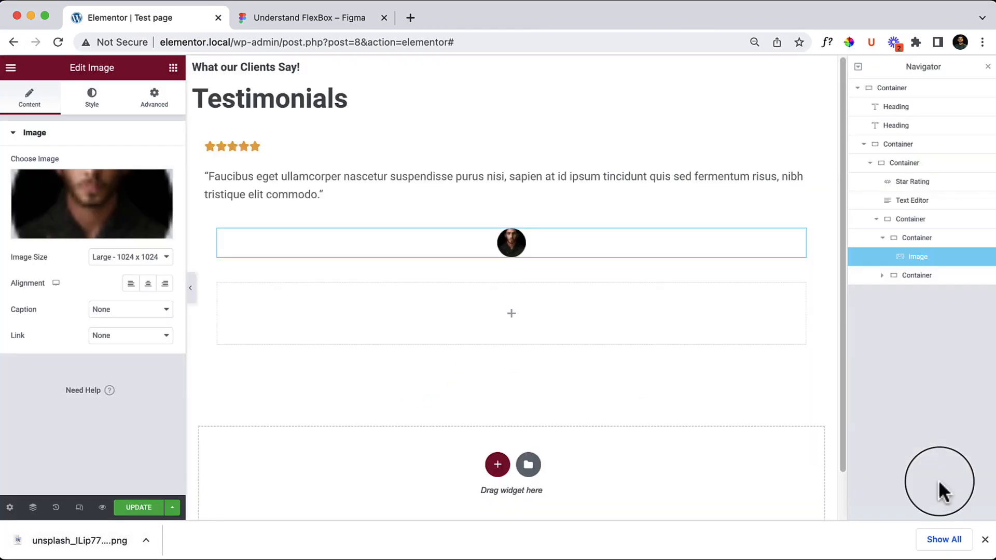
{"action": "left_click", "coordinate": [131, 284]}
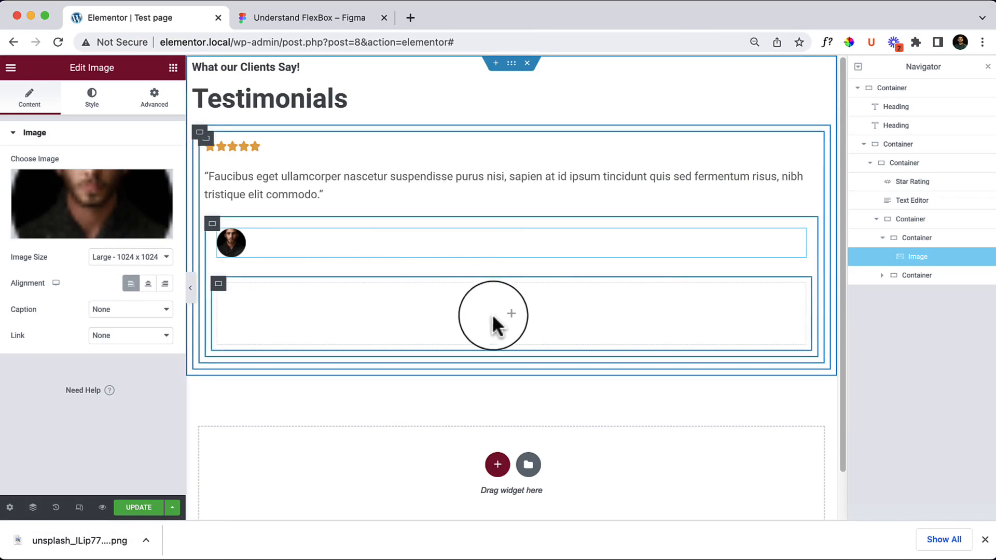
- Add a Heading widget to the second container in the author row and replace its title with the author's name copied from Figma
{"action": "left_click", "coordinate": [511, 319]}
{"action": "left_click_drag", "start_coordinate": [48, 289], "coordinate": [440, 316]}
{"action": "left_click", "coordinate": [337, 19]}
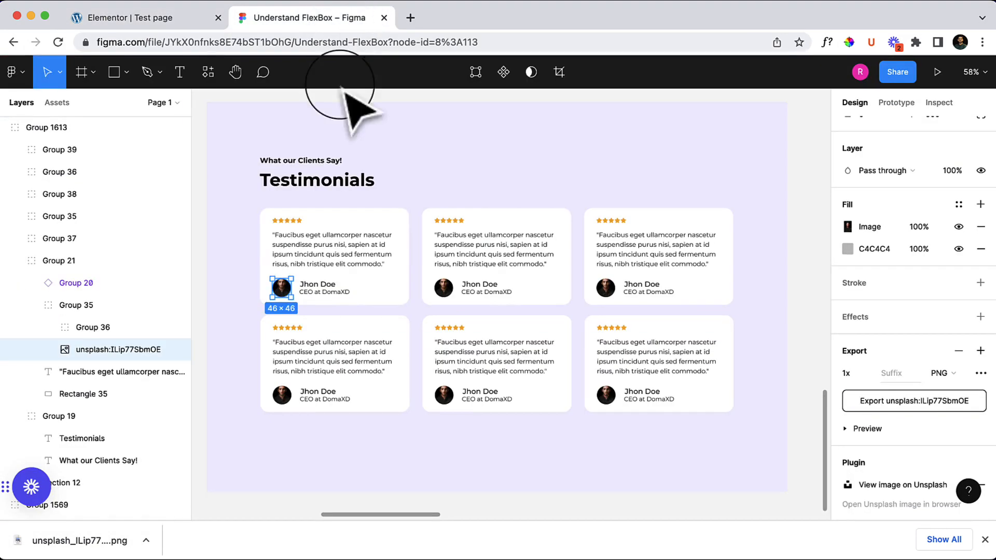
{"action": "left_click", "coordinate": [321, 288]}
{"action": "double_click", "coordinate": [323, 289]}
{"action": "double_click", "coordinate": [318, 285]}
{"action": "key", "text": "super+c"}
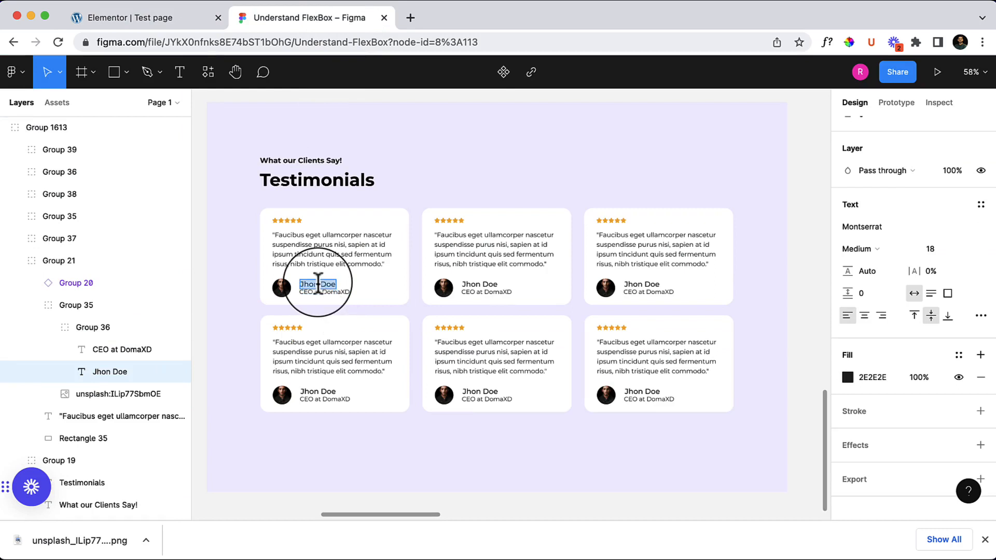
{"action": "left_click", "coordinate": [323, 292]}
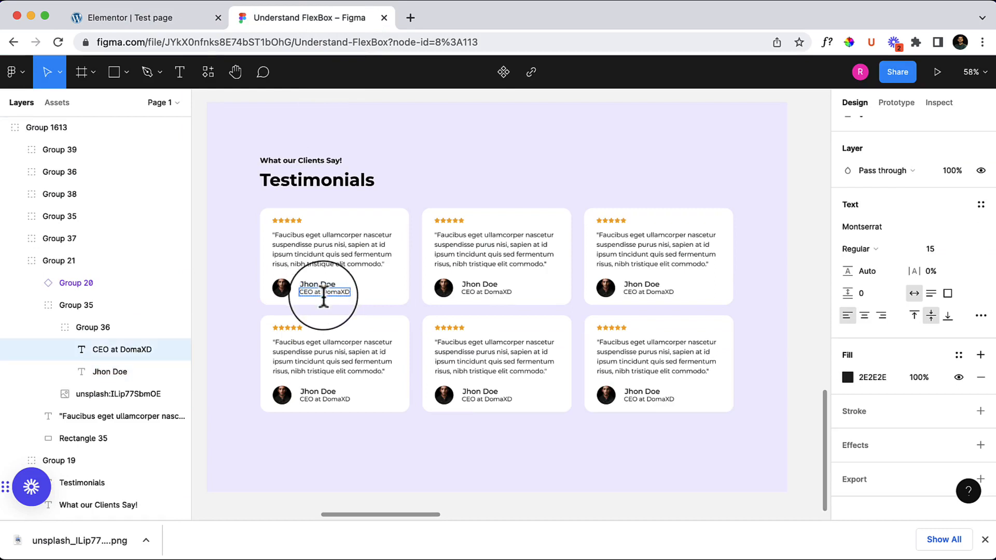
{"action": "left_click", "coordinate": [150, 15]}
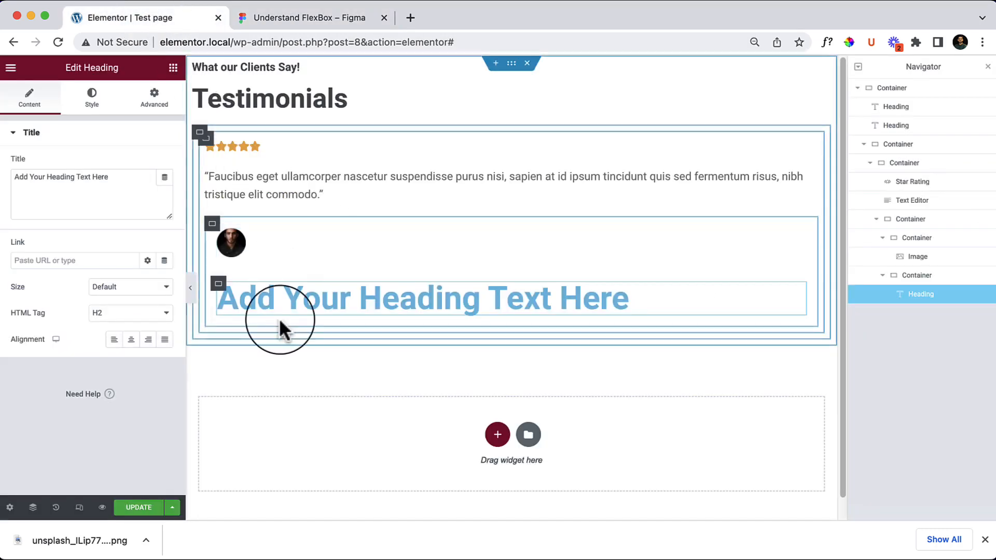
{"action": "triple_click", "coordinate": [104, 188]}
{"action": "key", "text": "super+v"}
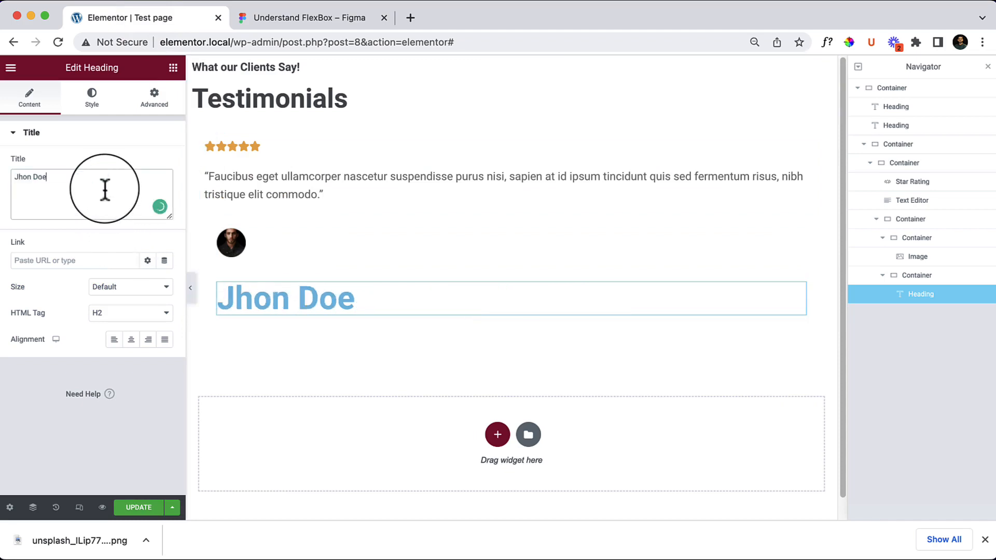
- Give the author name heading the global Secondary text color and a font size of 18 px
{"action": "left_click", "coordinate": [92, 98]}
{"action": "left_click", "coordinate": [148, 164]}
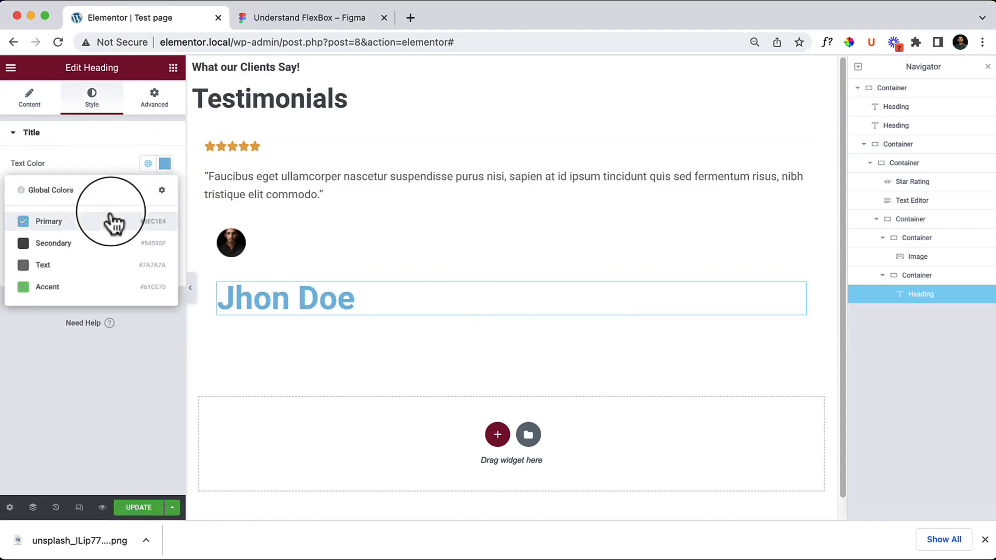
{"action": "left_click", "coordinate": [95, 244]}
{"action": "left_click", "coordinate": [163, 191]}
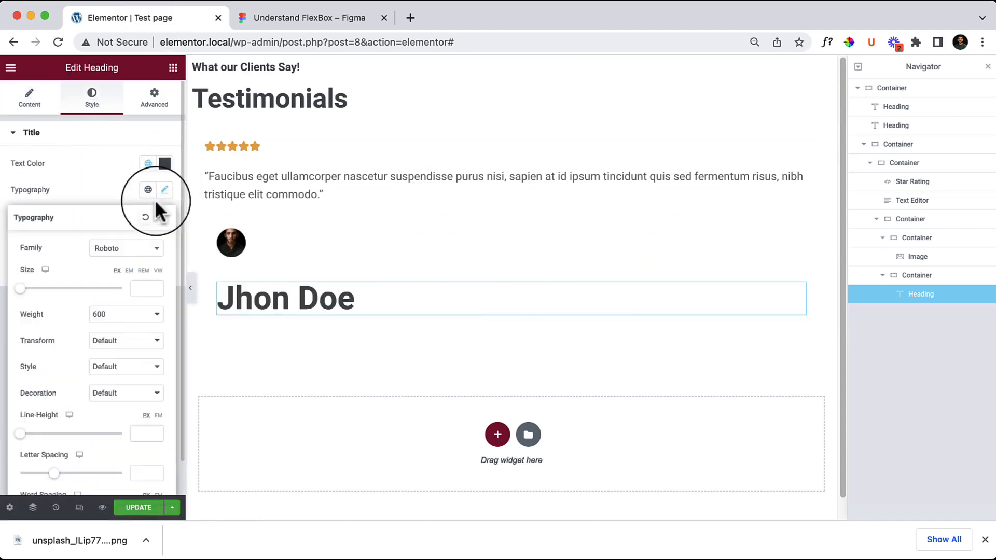
{"action": "left_click", "coordinate": [136, 288]}
{"action": "type", "text": "18"}
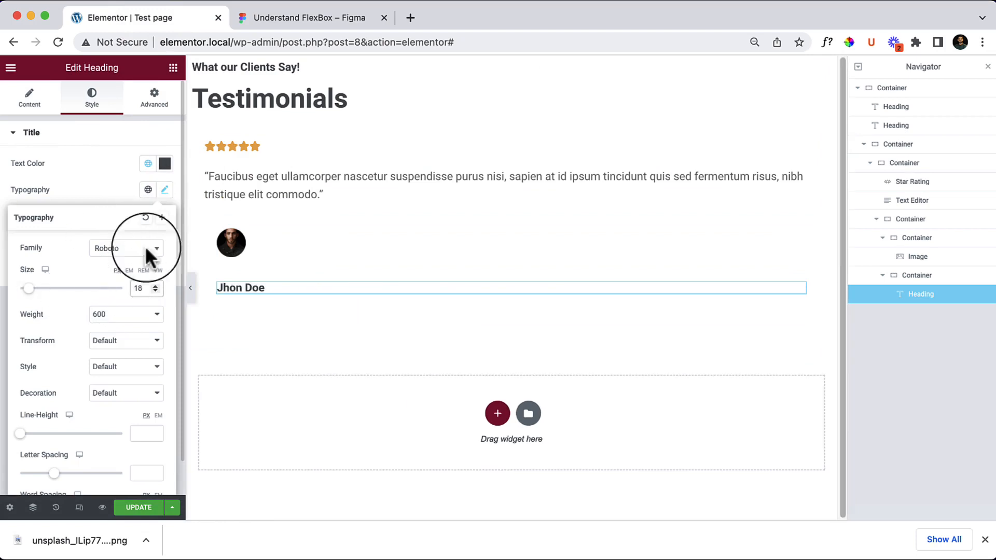
- Duplicate the author name heading, set the copy's title to "CEO at DomaXD" copied from Figma, and use the p HTML tag
{"action": "left_click", "coordinate": [342, 16]}
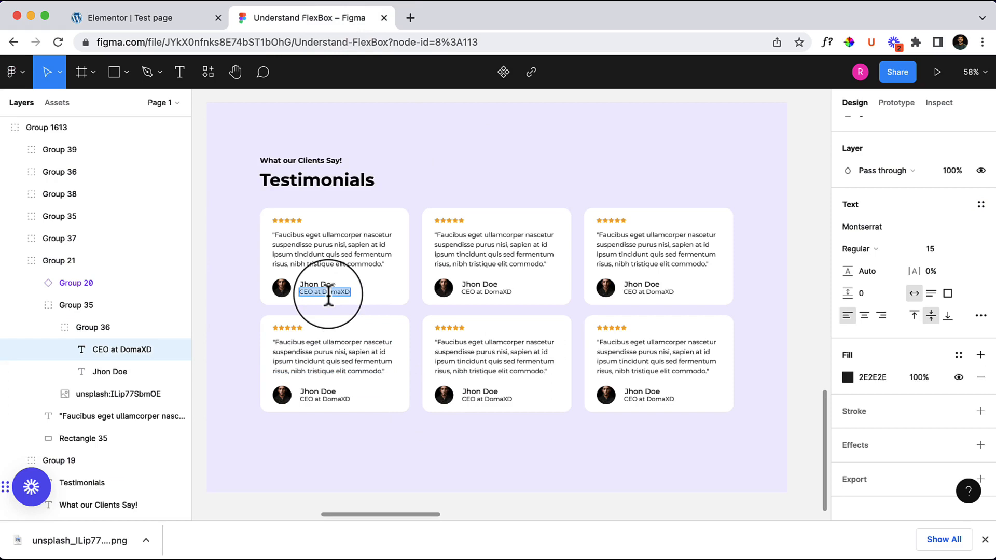
{"action": "left_click", "coordinate": [186, 20]}
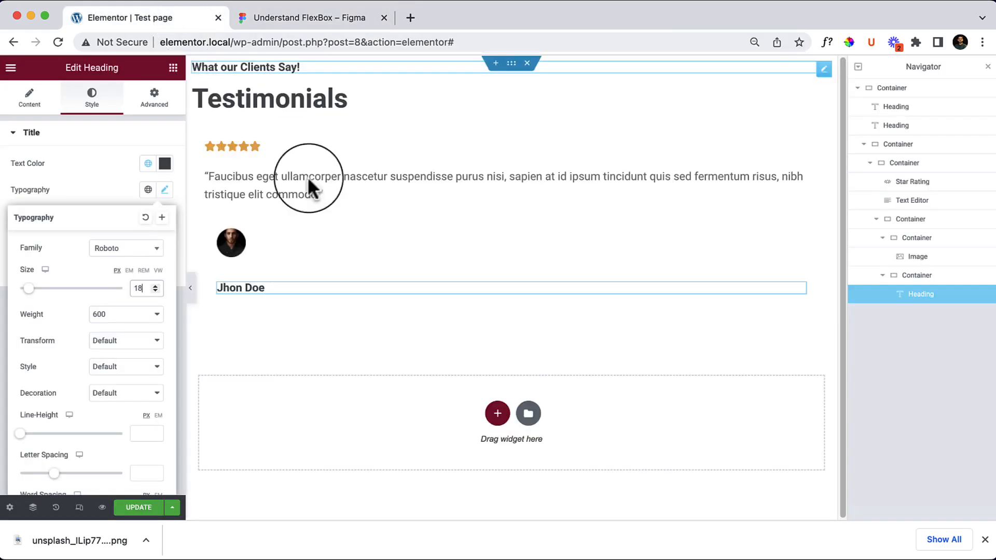
{"action": "left_click", "coordinate": [409, 288]}
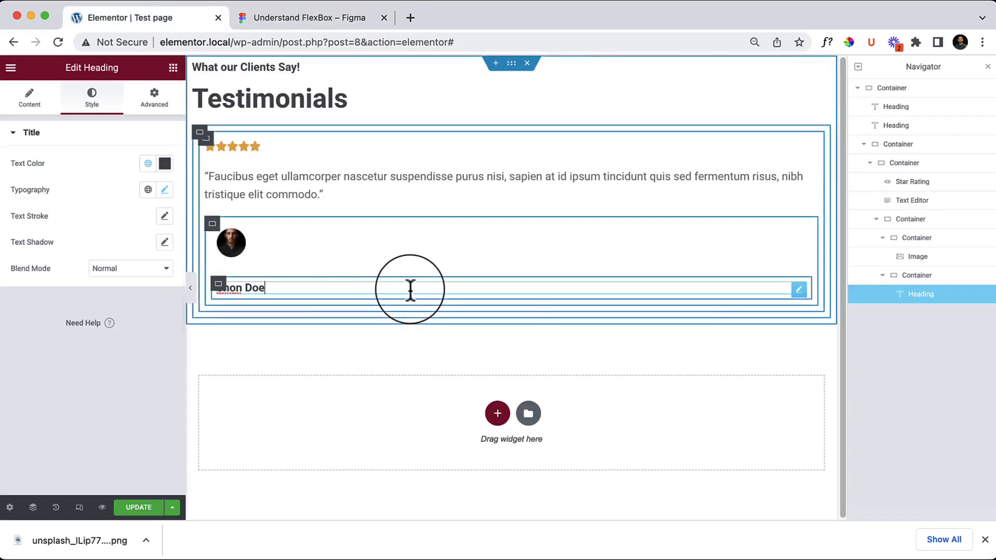
{"action": "right_click", "coordinate": [412, 291]}
{"action": "left_click", "coordinate": [465, 314]}
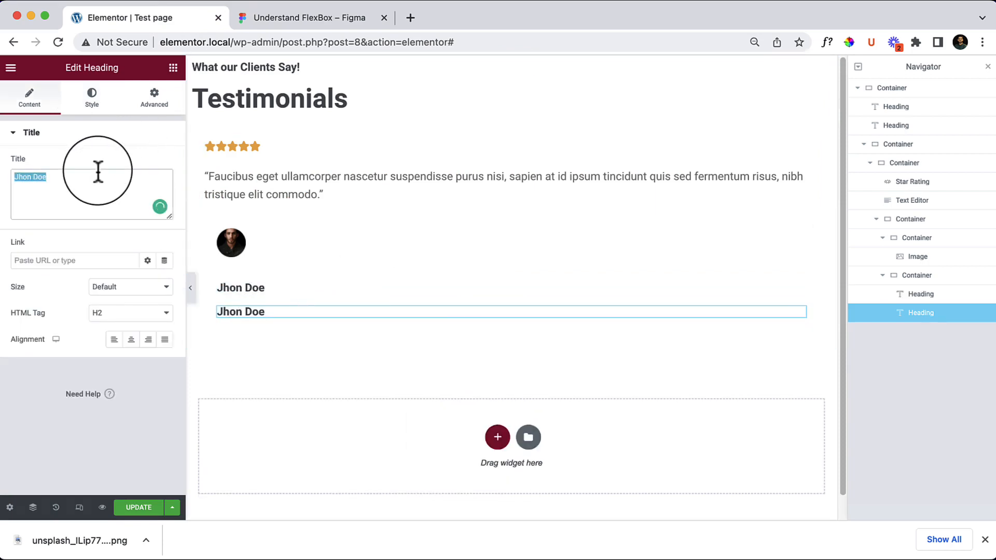
{"action": "left_click", "coordinate": [121, 313]}
{"action": "left_click", "coordinate": [148, 409]}
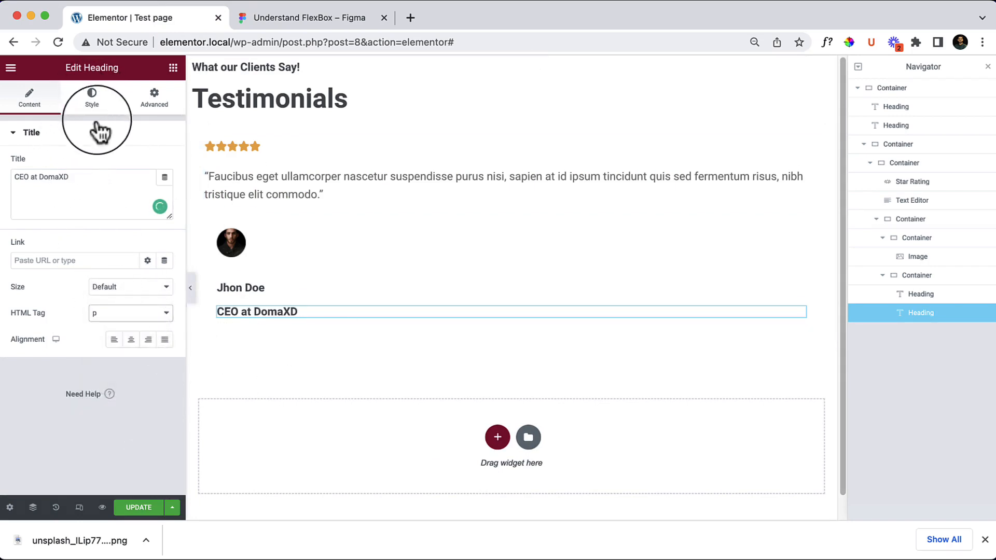
- Reduce the "CEO at DomaXD" heading's font size to 15 px
{"action": "left_click", "coordinate": [94, 104]}
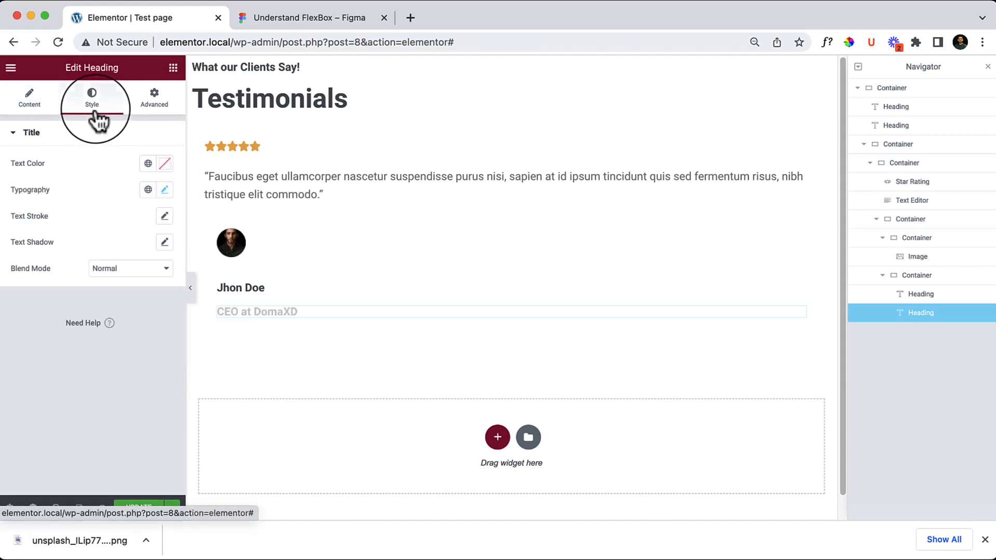
{"action": "left_click", "coordinate": [165, 189]}
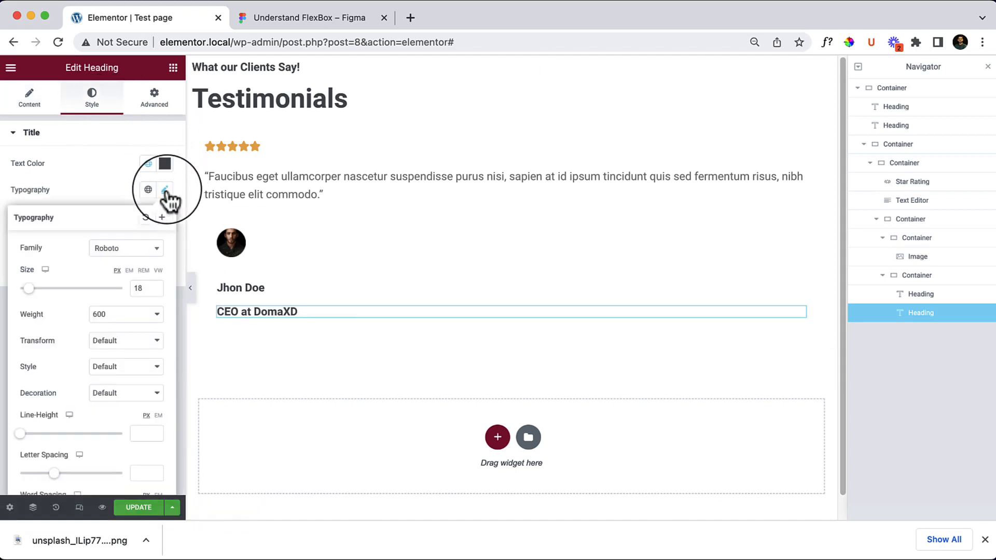
{"action": "left_click", "coordinate": [154, 291]}
{"action": "left_click", "coordinate": [155, 291]}
{"action": "left_click", "coordinate": [154, 291]}
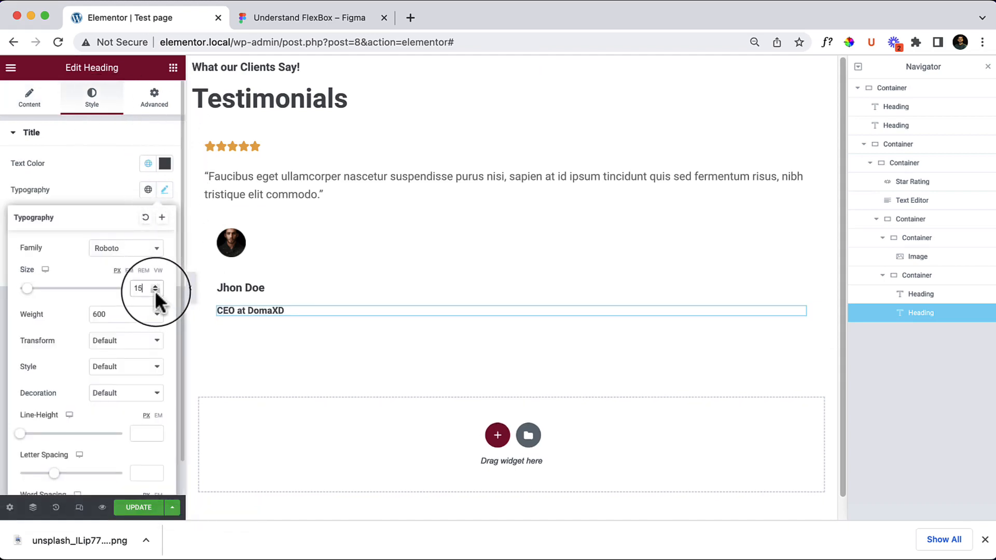
{"action": "left_click", "coordinate": [89, 192]}
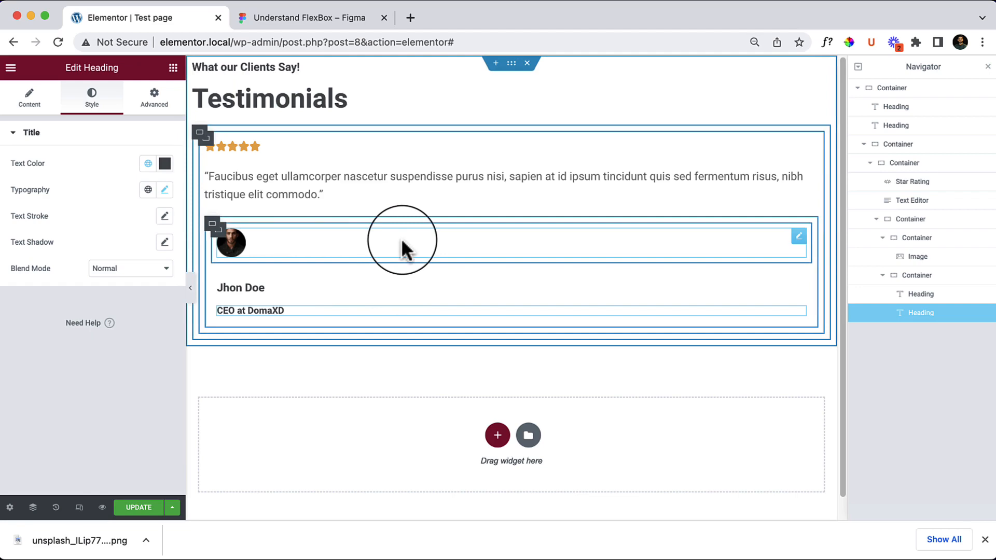
- Compare the author row layout in Figma with the two nested Elementor containers holding the photo and the headings
{"action": "left_click", "coordinate": [281, 17]}
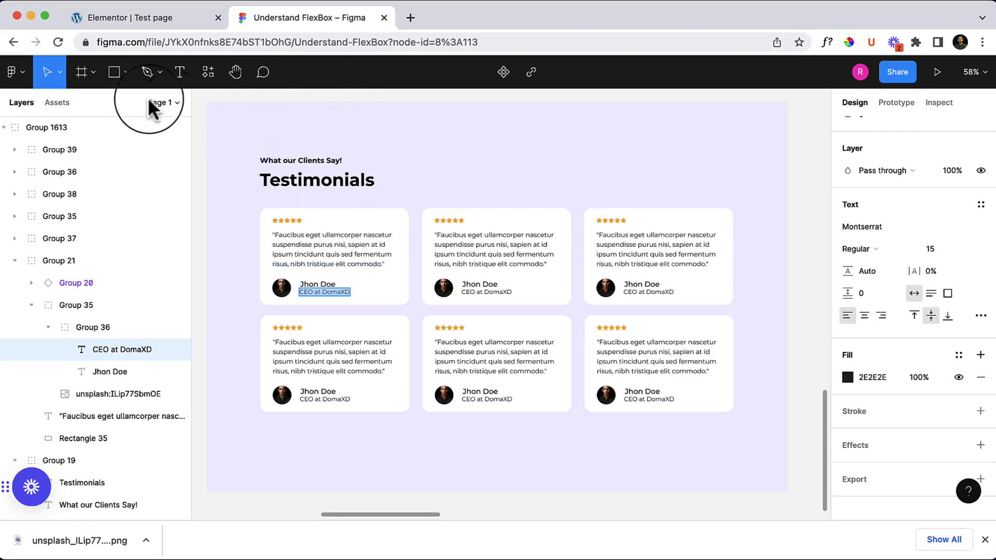
{"action": "left_click", "coordinate": [156, 26]}
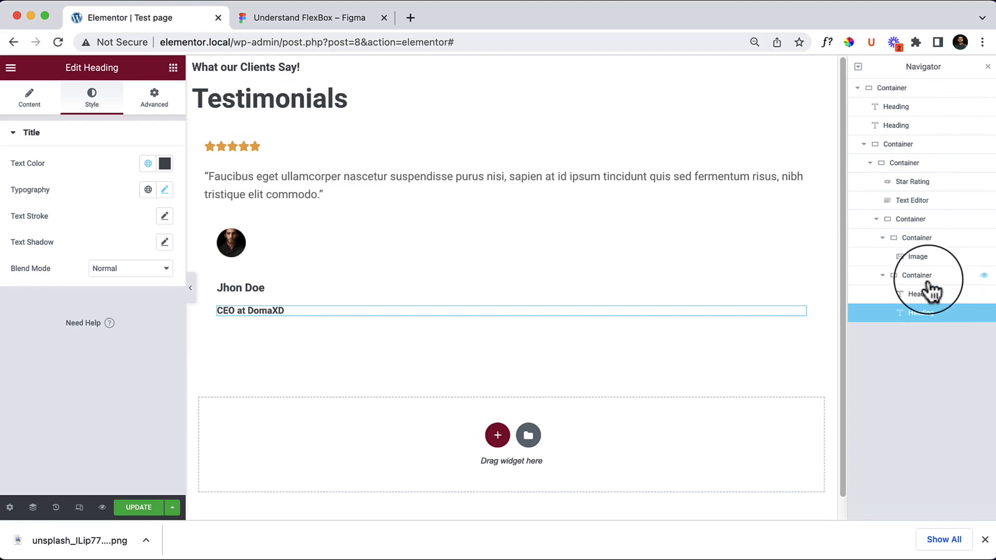
{"action": "left_click", "coordinate": [932, 280]}
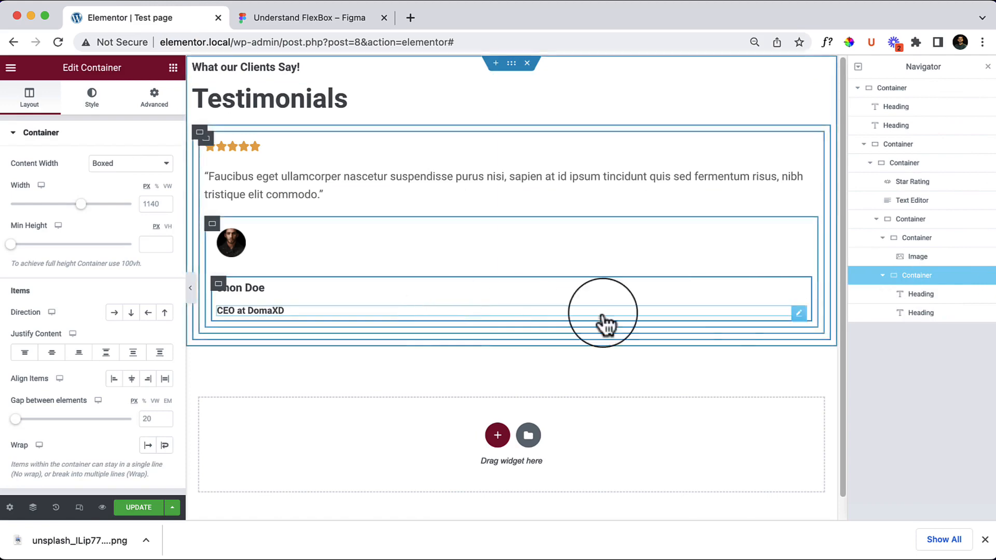
{"action": "left_click", "coordinate": [329, 17]}
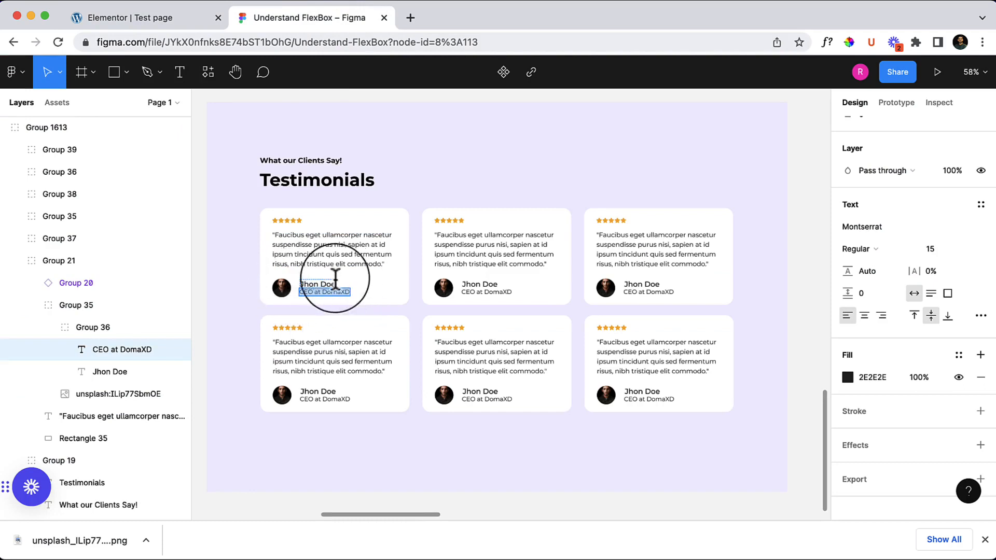
{"action": "left_click", "coordinate": [183, 18]}
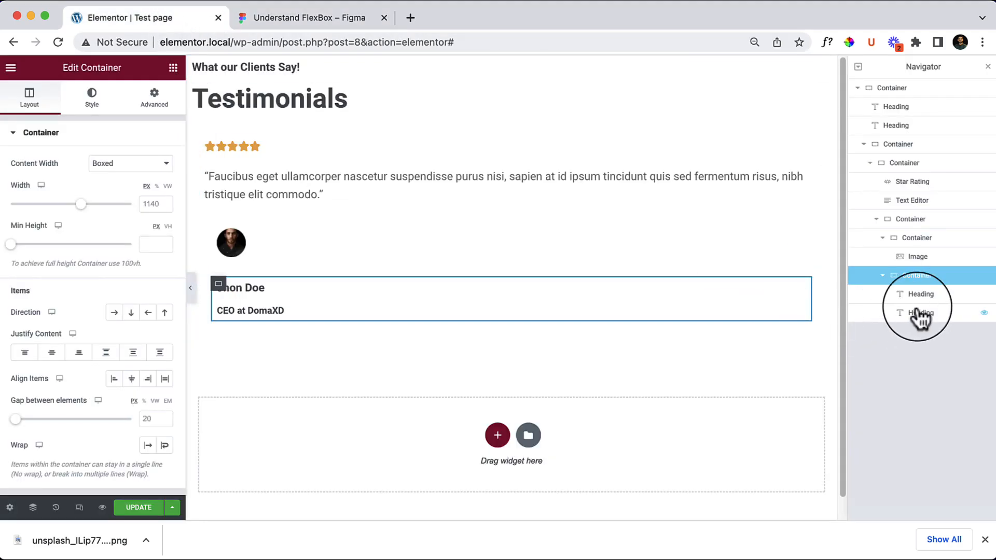
{"action": "left_click", "coordinate": [919, 240]}
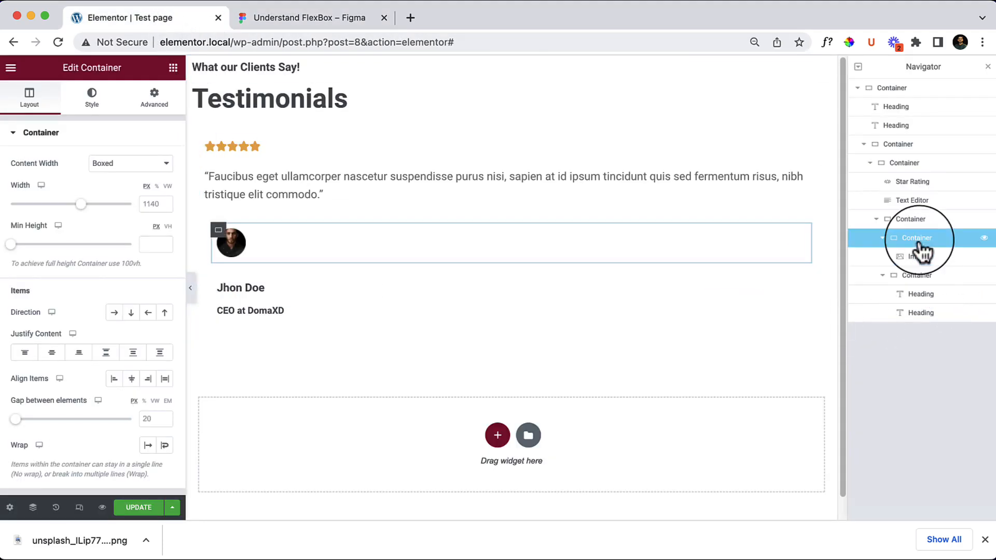
{"action": "left_click", "coordinate": [919, 283]}
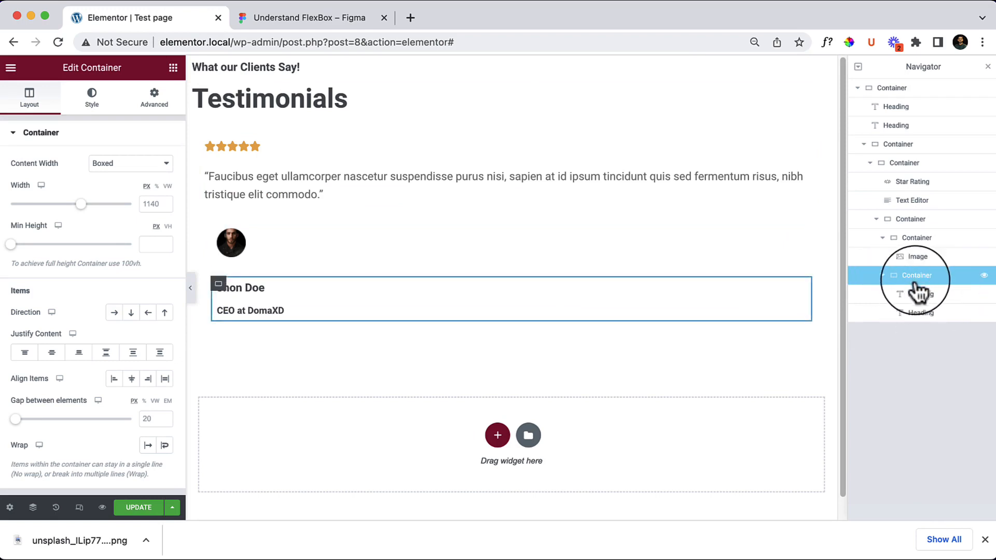
{"action": "left_click", "coordinate": [911, 243]}
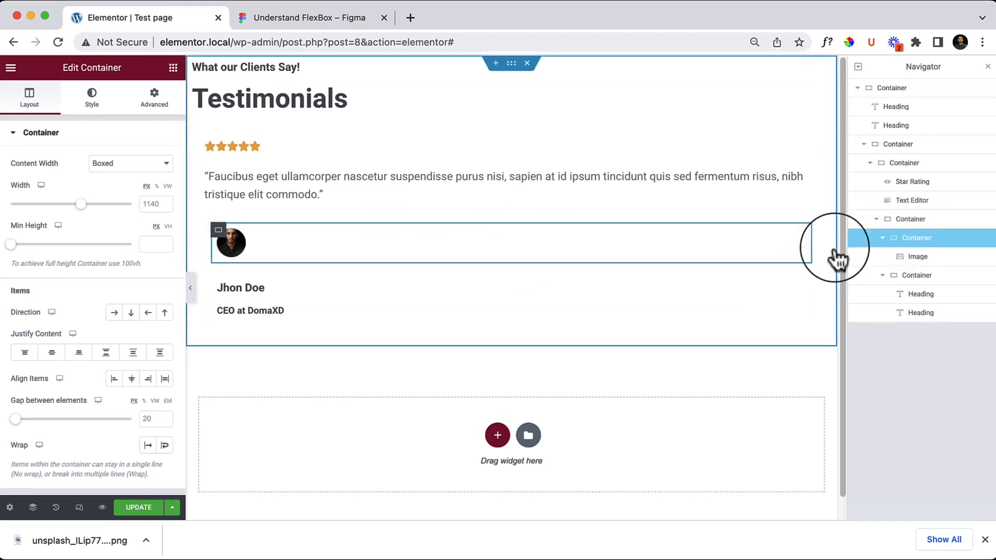
{"action": "left_click", "coordinate": [883, 238]}
{"action": "left_click", "coordinate": [883, 257]}
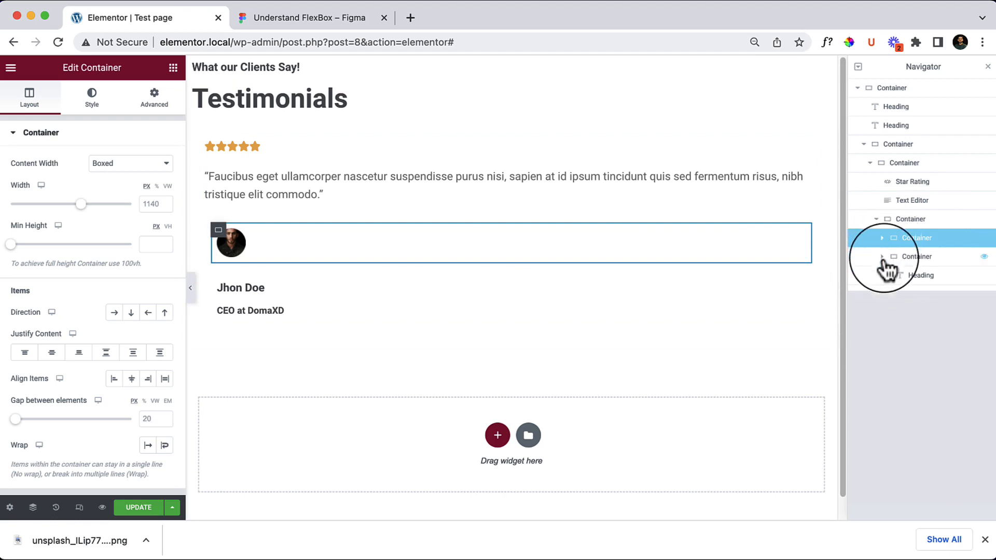
- Set the author container's direction to row and narrow the photo container to about 7.55% width beside the headings
{"action": "left_click", "coordinate": [918, 223]}
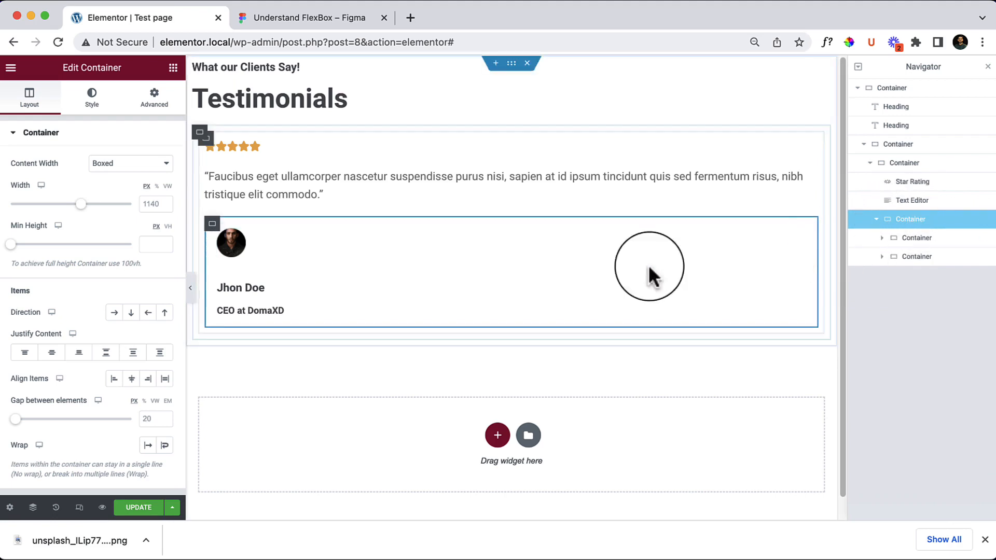
{"action": "left_click", "coordinate": [115, 313]}
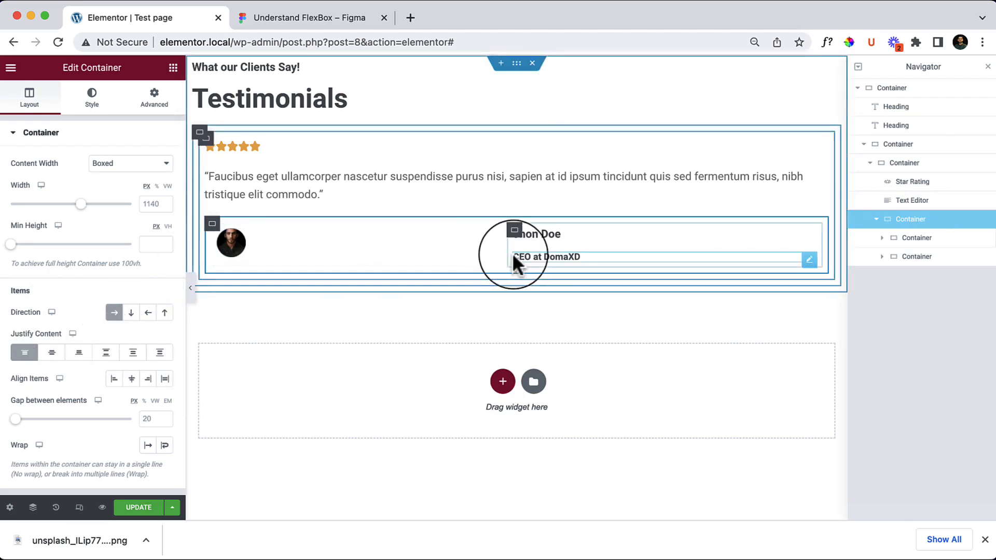
{"action": "left_click_drag", "start_coordinate": [493, 252], "coordinate": [409, 252]}
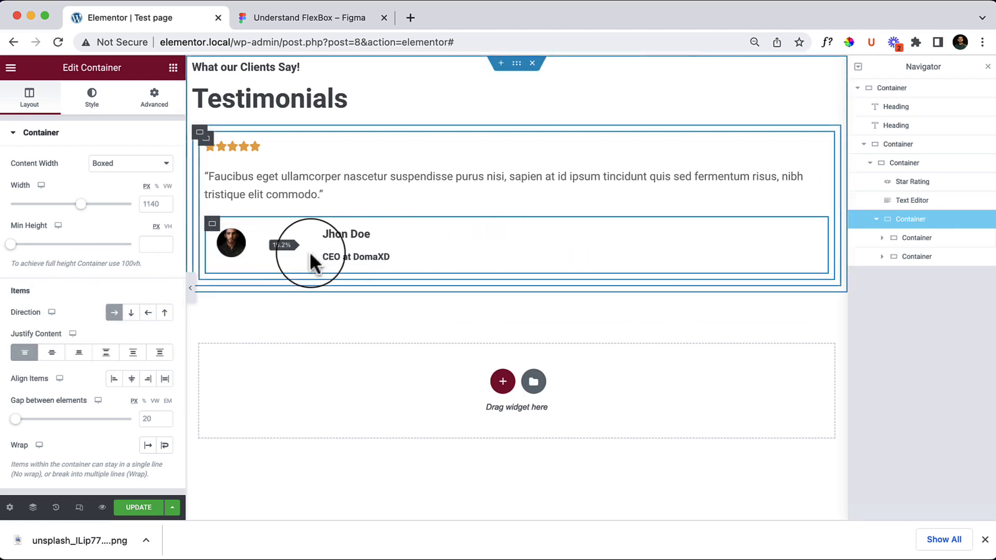
{"action": "left_click_drag", "start_coordinate": [247, 248], "coordinate": [265, 248]}
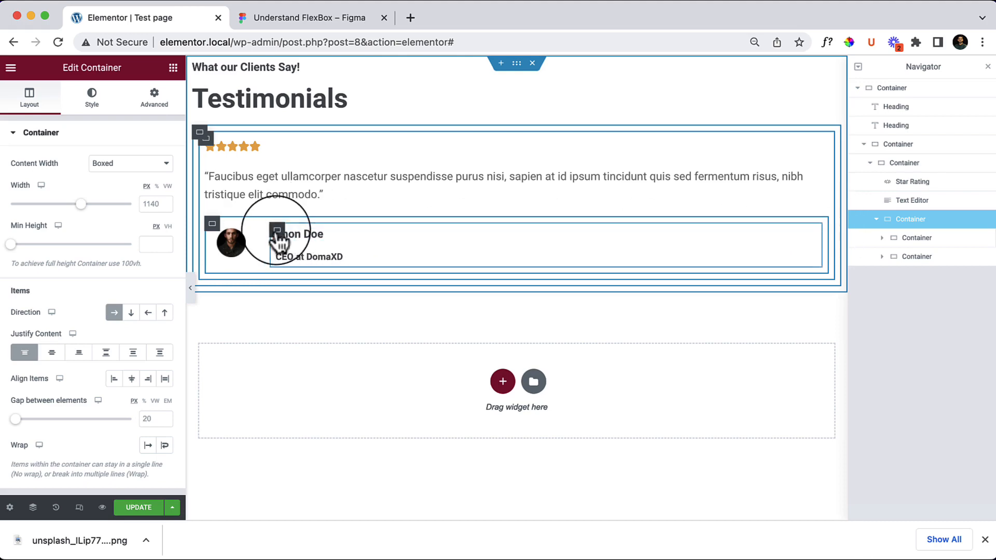
- Set the padding to 0 on all sides of both the headings container and the photo container
{"action": "left_click", "coordinate": [277, 233]}
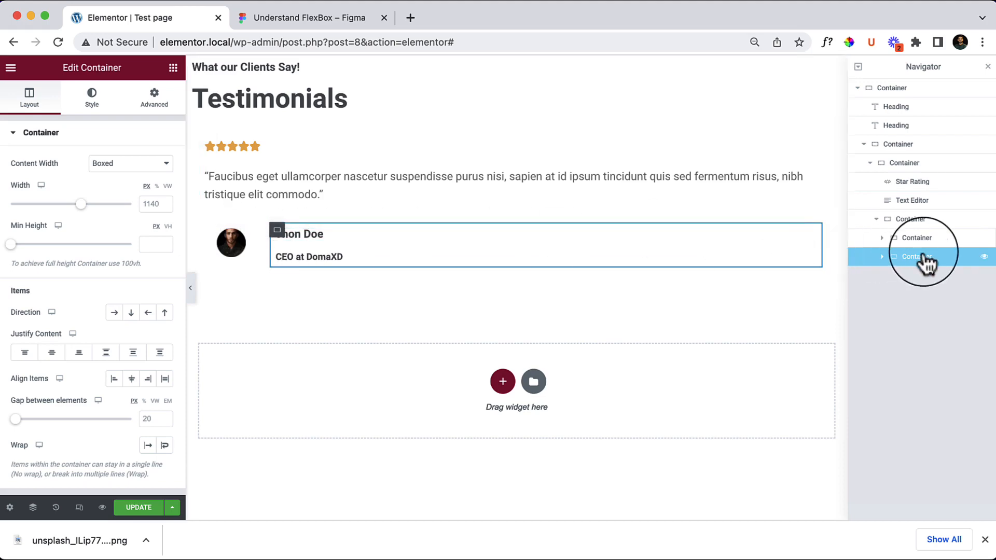
{"action": "left_click", "coordinate": [154, 98]}
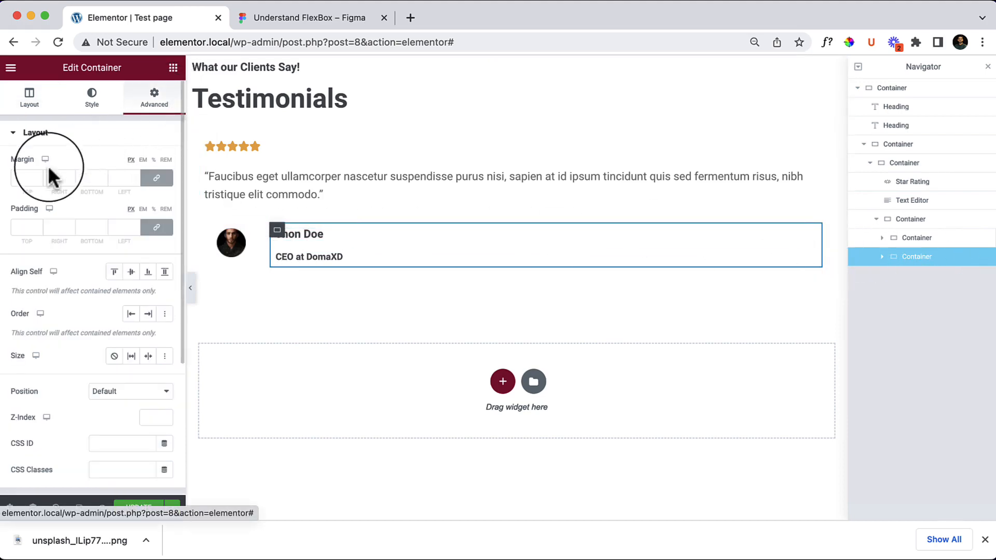
{"action": "type", "text": "0"}
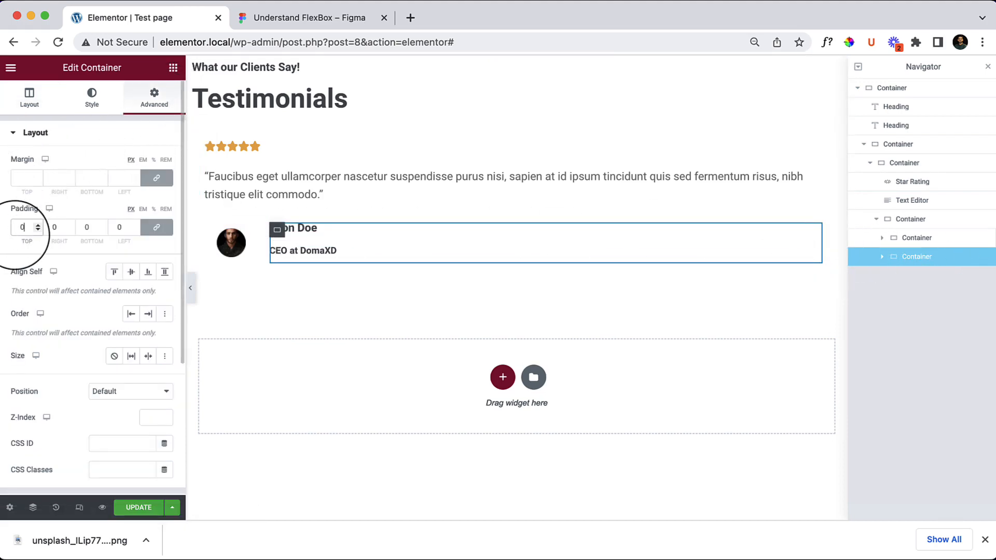
{"action": "left_click", "coordinate": [222, 236]}
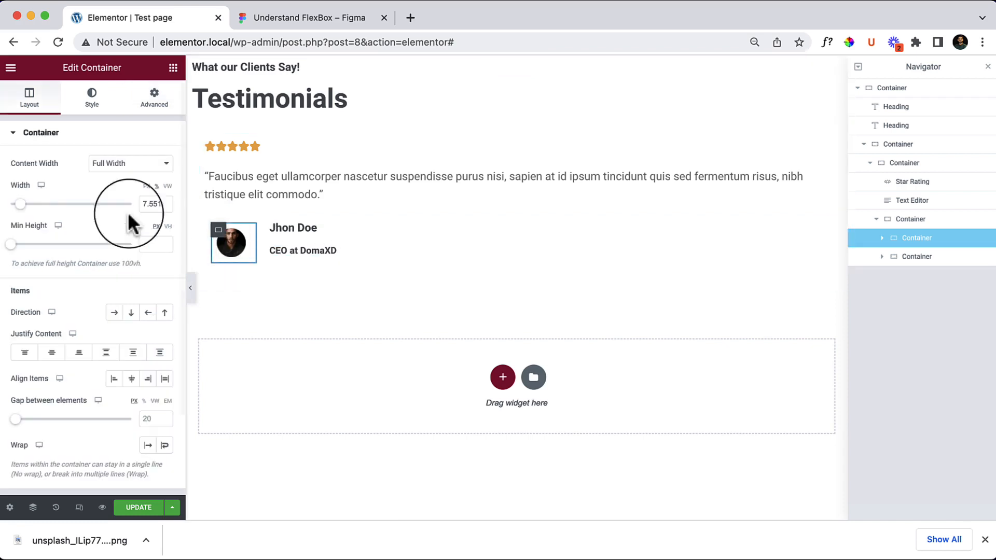
{"action": "left_click", "coordinate": [166, 110]}
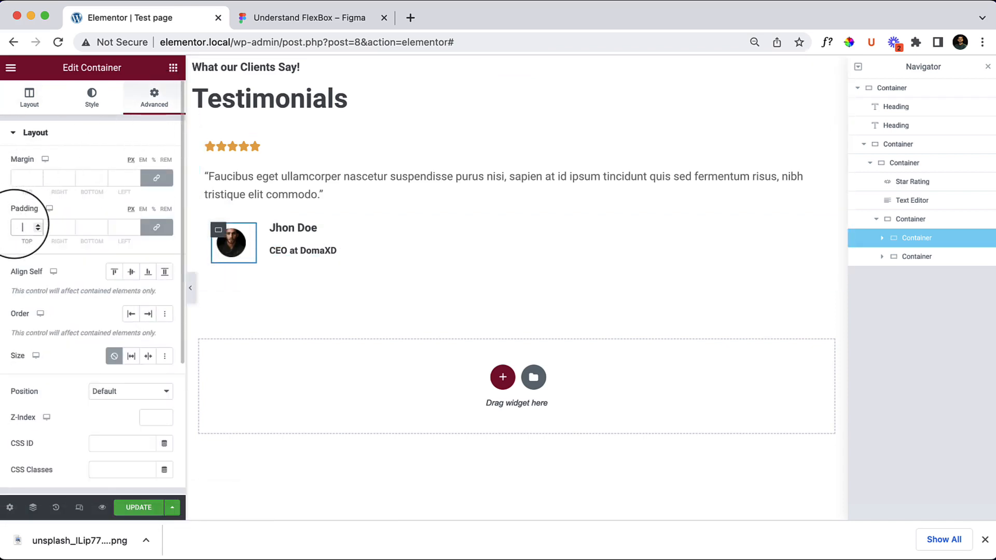
{"action": "type", "text": "0"}
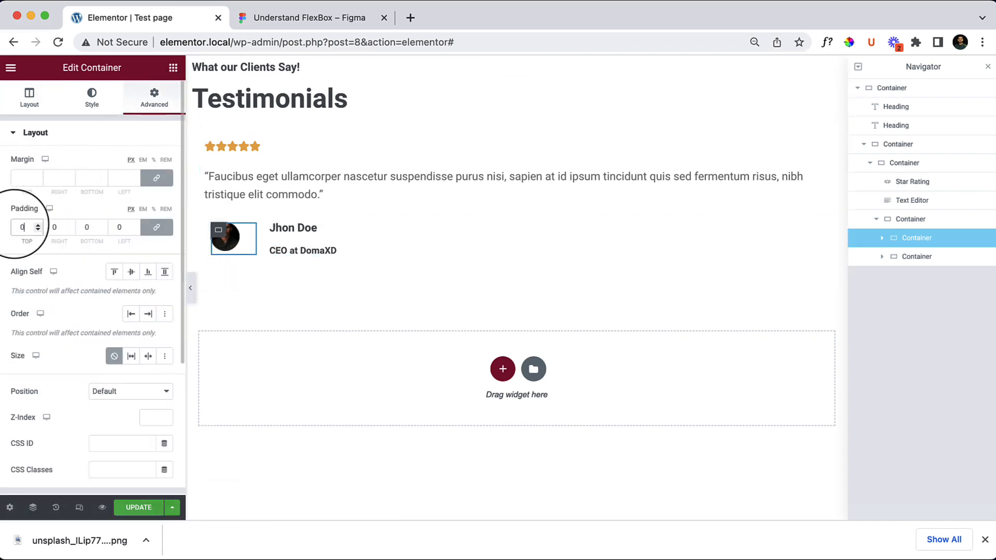
- Narrow the photo container further so the name and job title sit closer to the author photo
{"action": "left_click", "coordinate": [911, 255]}
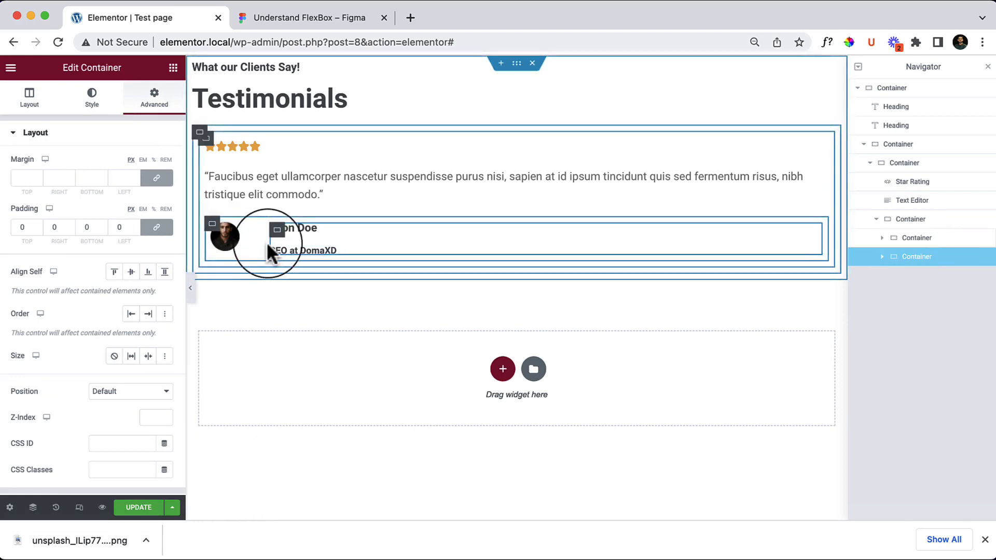
{"action": "left_click", "coordinate": [212, 224]}
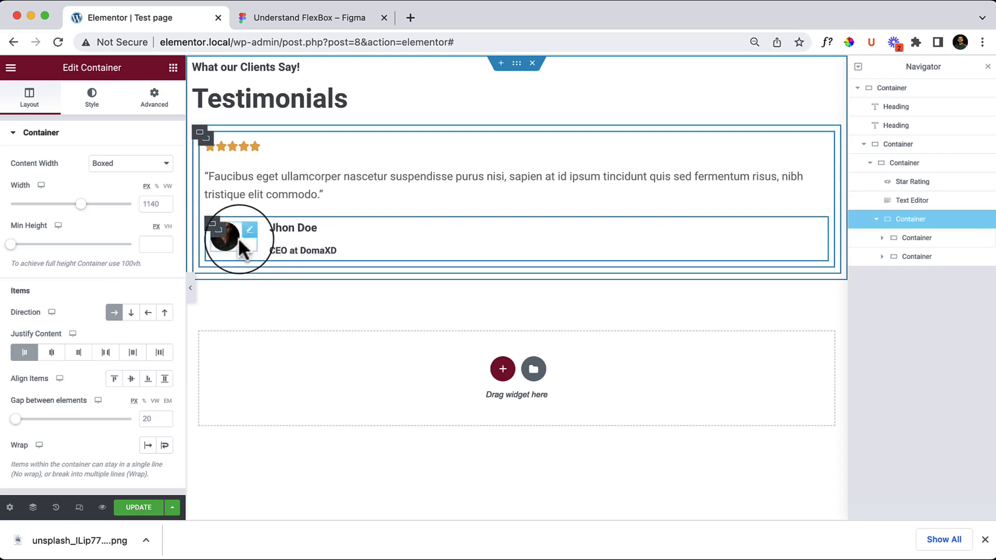
{"action": "left_click", "coordinate": [915, 239]}
{"action": "left_click", "coordinate": [911, 219]}
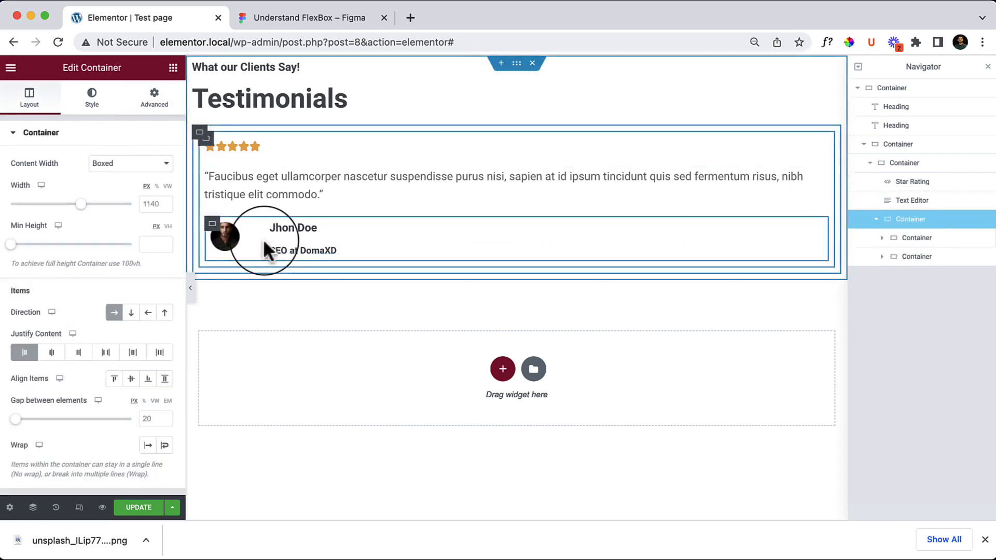
{"action": "mouse_move", "coordinate": [254, 243]}
{"action": "left_mouse_down"}
{"action": "mouse_move", "coordinate": [249, 251]}
{"action": "mouse_move", "coordinate": [220, 243]}
{"action": "mouse_move", "coordinate": [239, 242]}
{"action": "left_mouse_up"}
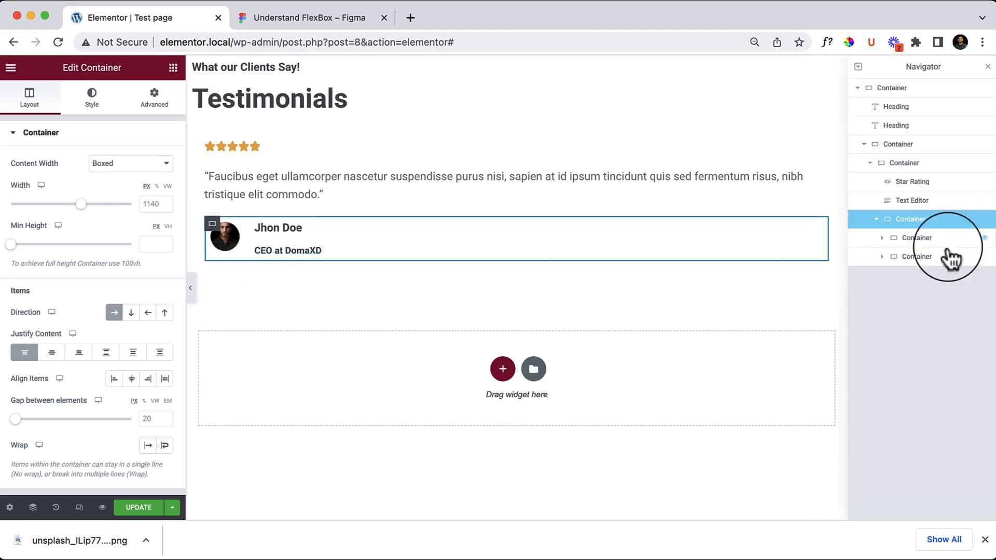
- Set the gap between elements of the container holding the name and job title to 7 px
{"action": "left_click", "coordinate": [922, 258]}
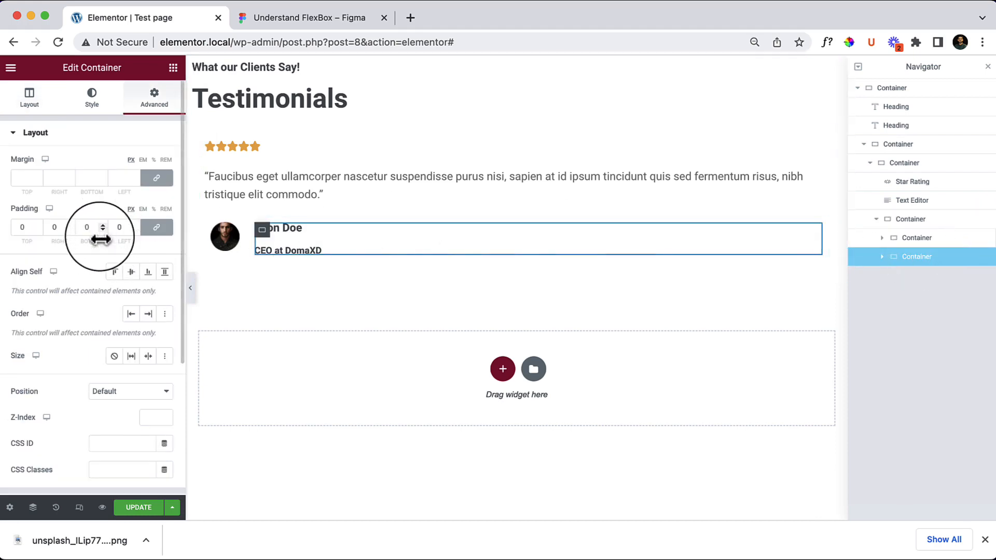
{"action": "scroll", "coordinate": [96, 306], "scroll_direction": "down", "scroll_amount": 4}
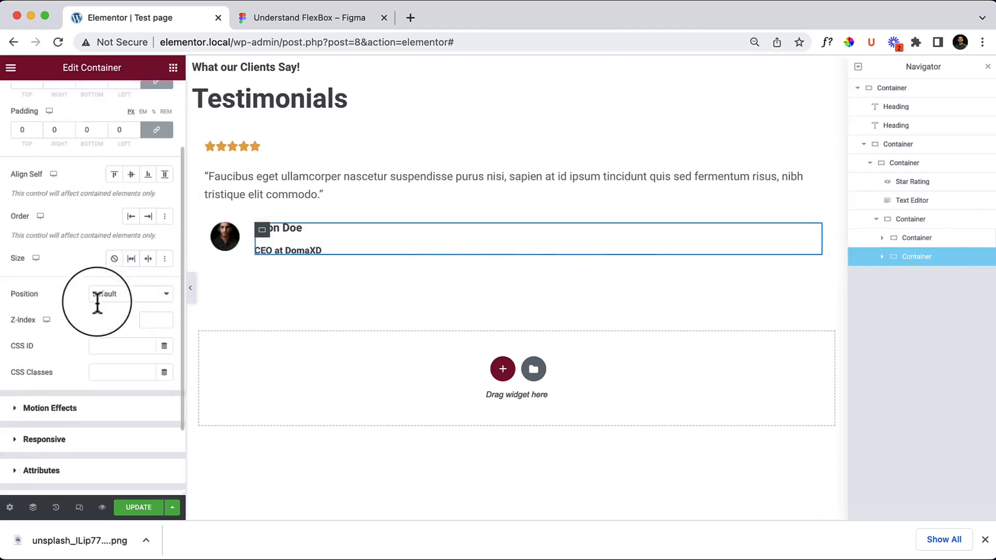
{"action": "scroll", "coordinate": [73, 274], "scroll_direction": "up", "scroll_amount": 5}
{"action": "left_click", "coordinate": [29, 96]}
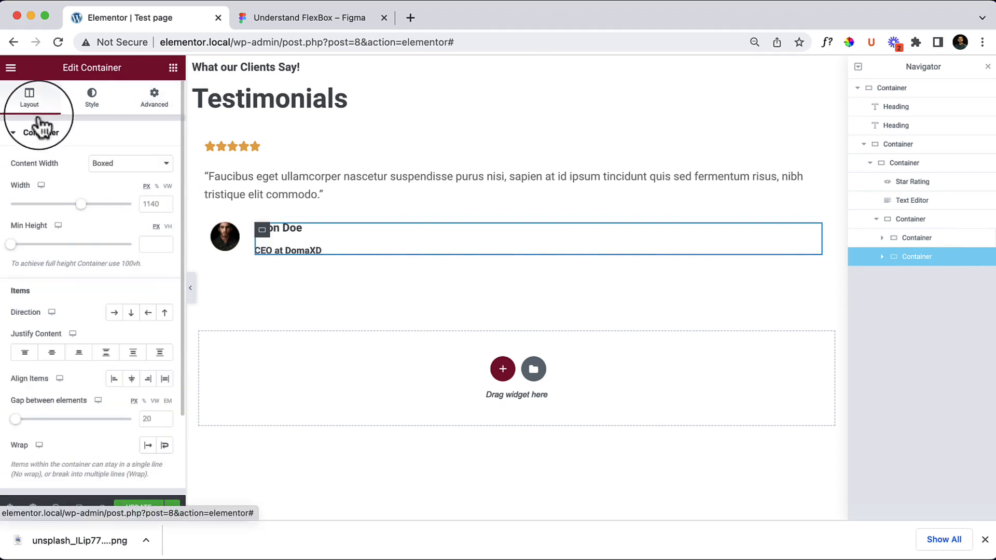
{"action": "scroll", "coordinate": [103, 309], "scroll_direction": "down", "scroll_amount": 4}
{"action": "left_click_drag", "start_coordinate": [10, 318], "coordinate": [4, 338]}
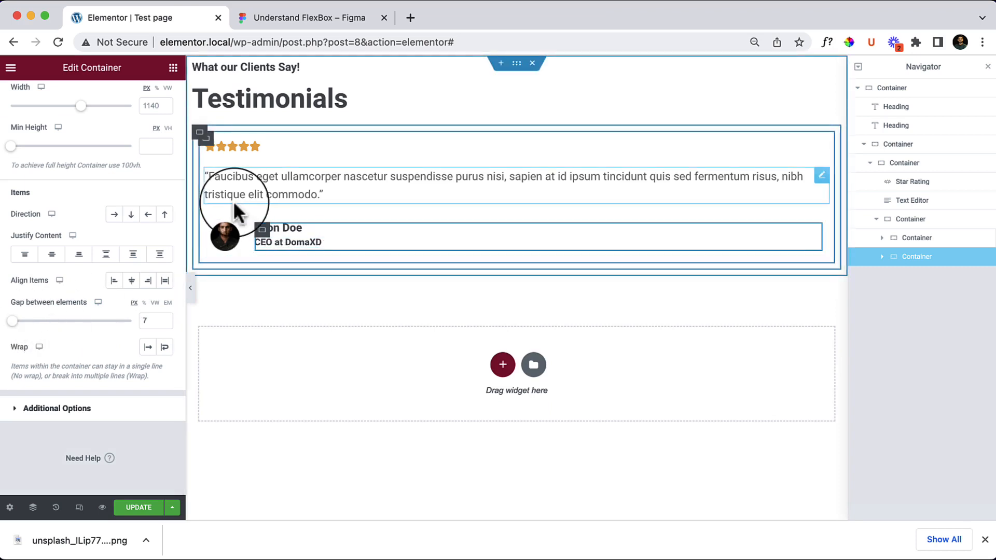
- Center-align the items of the author row container and preview the card without the editing panels
{"action": "left_click", "coordinate": [913, 220]}
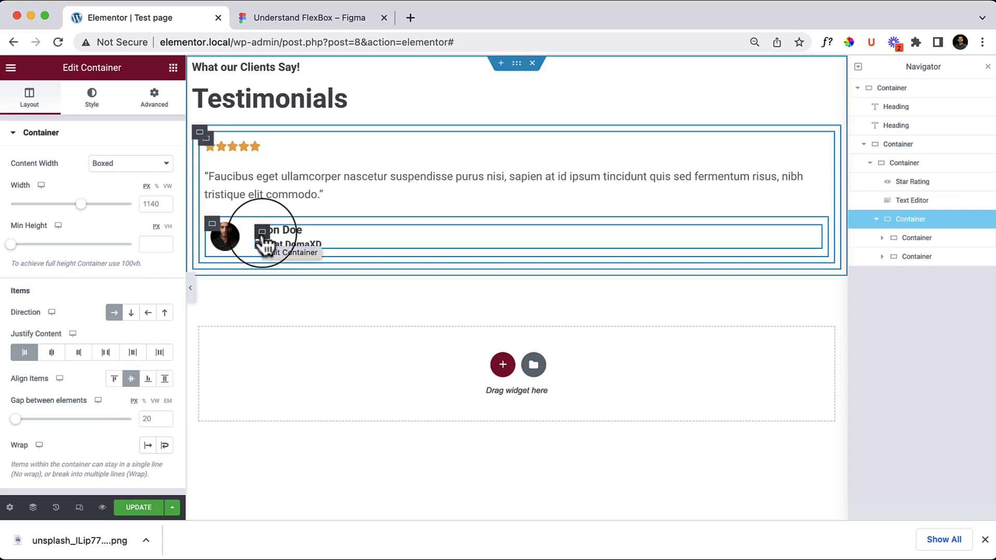
{"action": "left_click", "coordinate": [190, 293]}
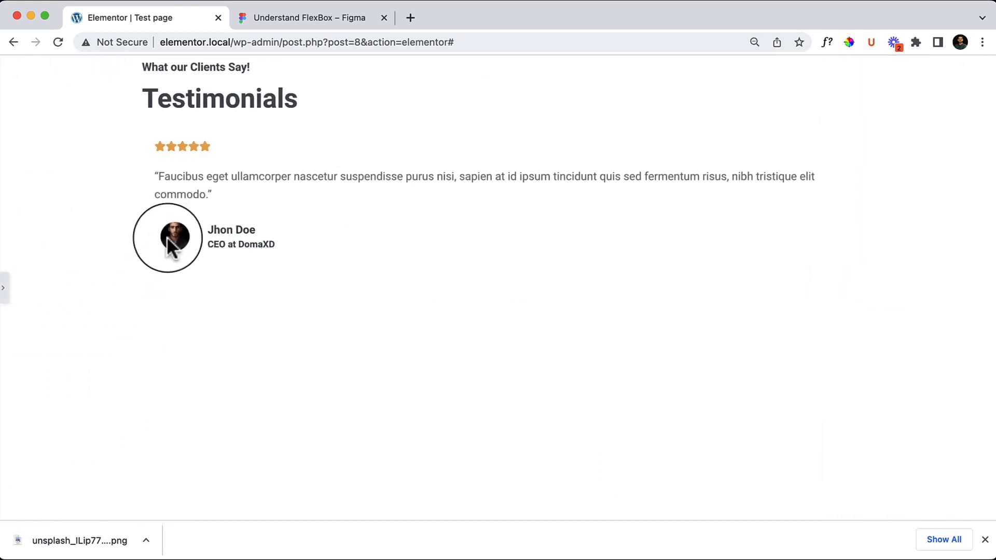
{"action": "left_click", "coordinate": [7, 288]}
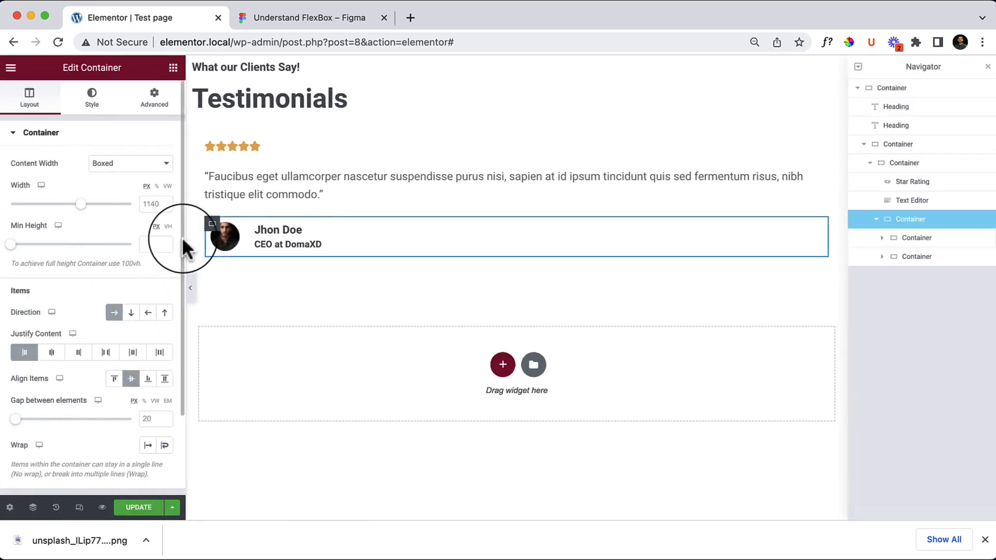
- Reduce the author row container's gap between elements to 4 px
{"action": "left_click", "coordinate": [934, 242]}
{"action": "left_click", "coordinate": [935, 256]}
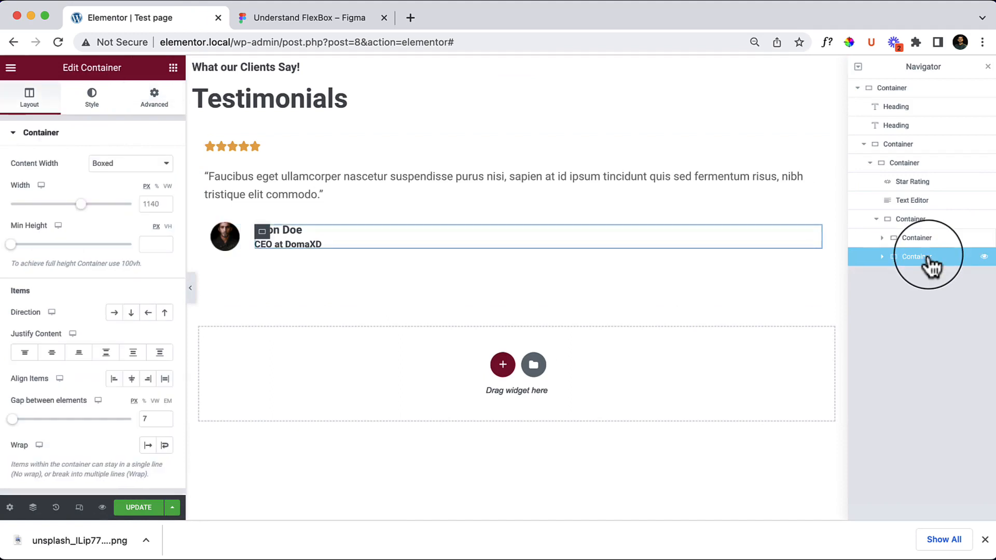
{"action": "left_click", "coordinate": [914, 224]}
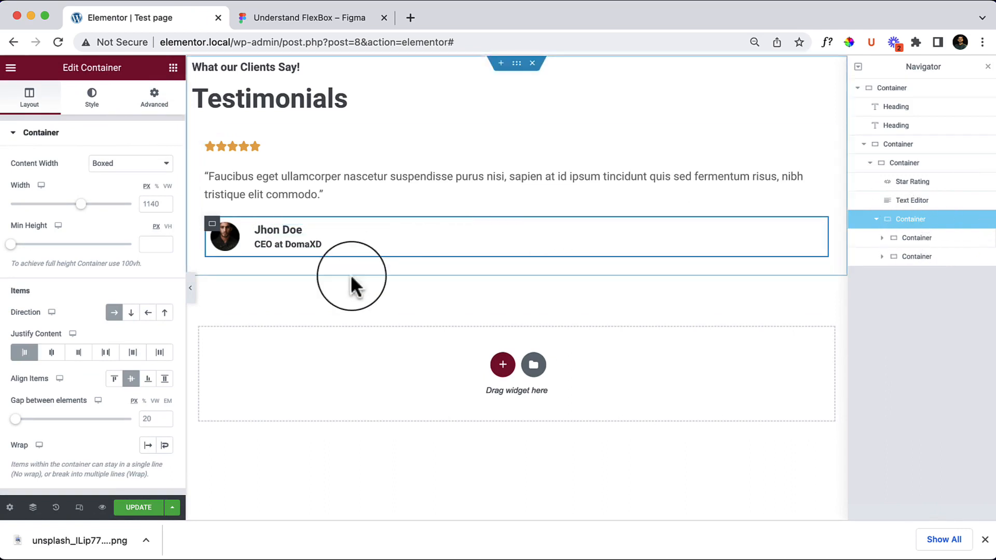
{"action": "left_click_drag", "start_coordinate": [17, 420], "coordinate": [13, 420]}
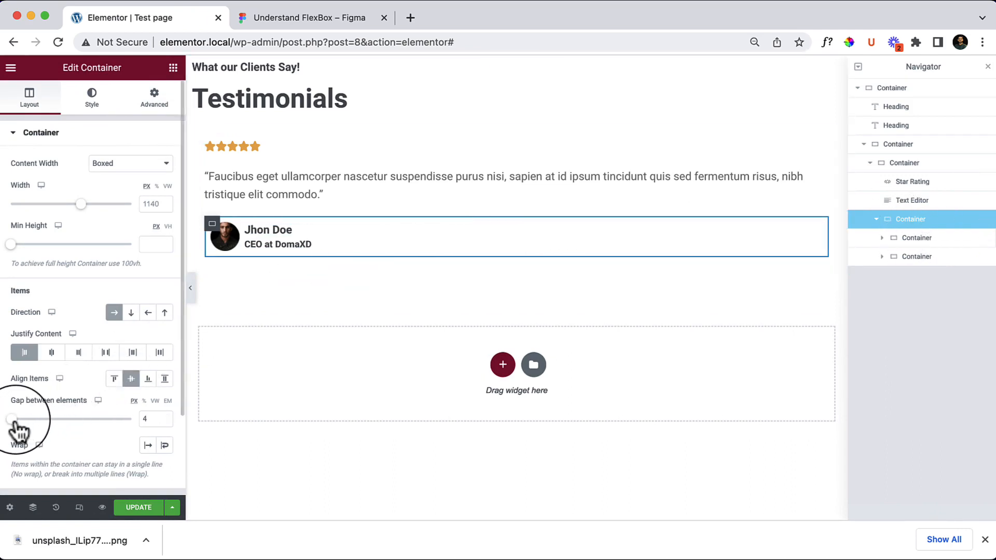
- Set the "CEO at DomaXD" heading's font weight to 400
{"action": "left_click", "coordinate": [294, 245]}
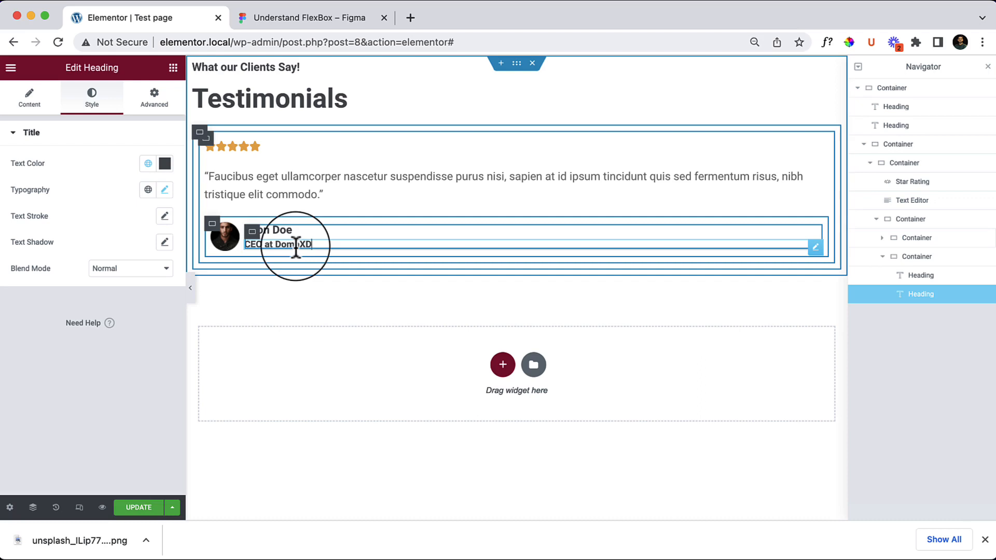
{"action": "left_click", "coordinate": [164, 190]}
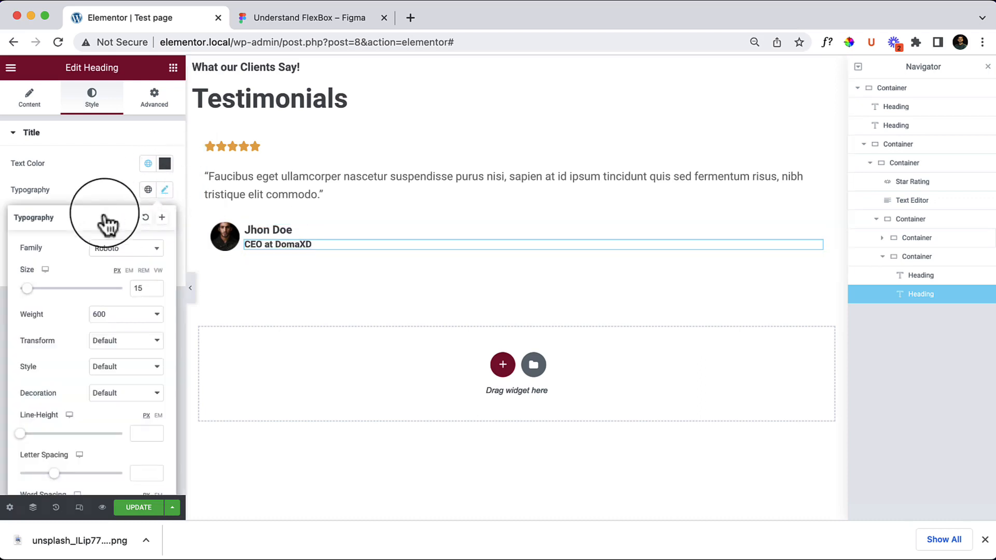
{"action": "left_click", "coordinate": [109, 332]}
{"action": "left_click", "coordinate": [145, 289]}
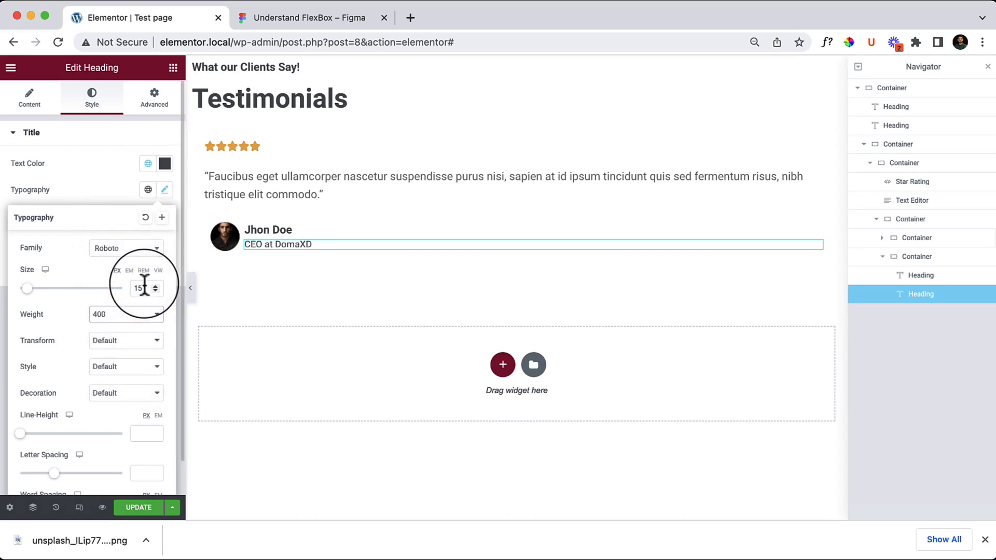
{"action": "left_click", "coordinate": [111, 191]}
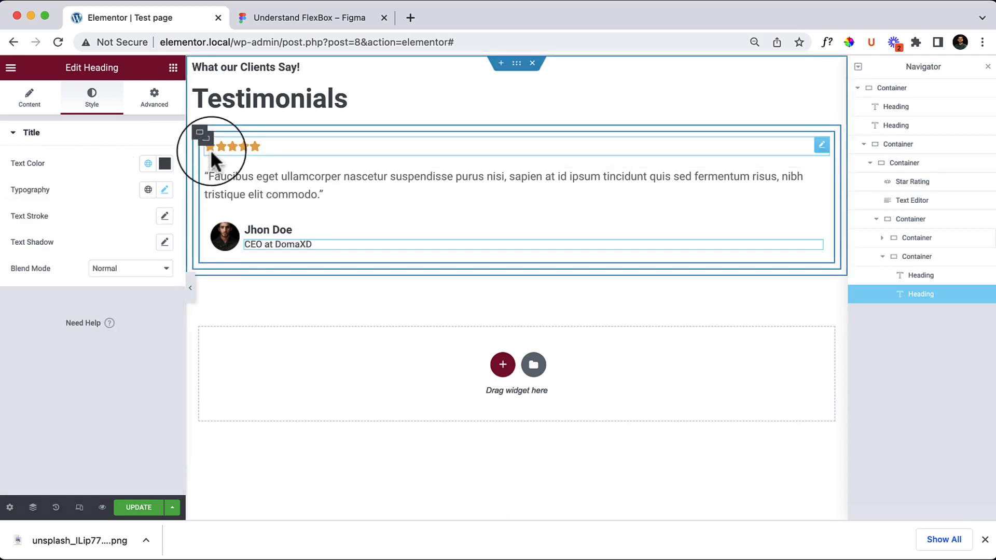
- Duplicate the testimonial card container and set the parent container's direction to row
{"action": "left_click", "coordinate": [202, 136]}
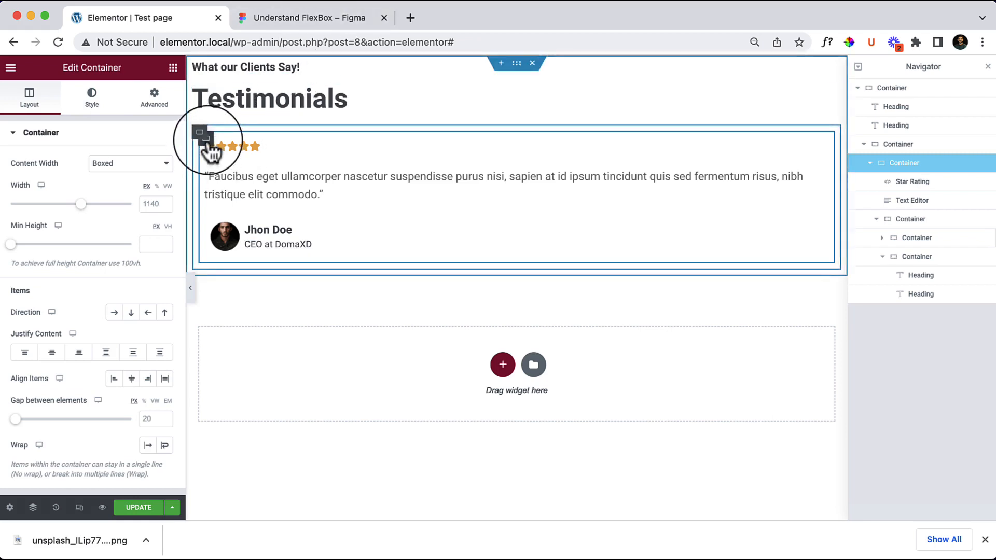
{"action": "right_click", "coordinate": [208, 147]}
{"action": "left_click", "coordinate": [256, 170]}
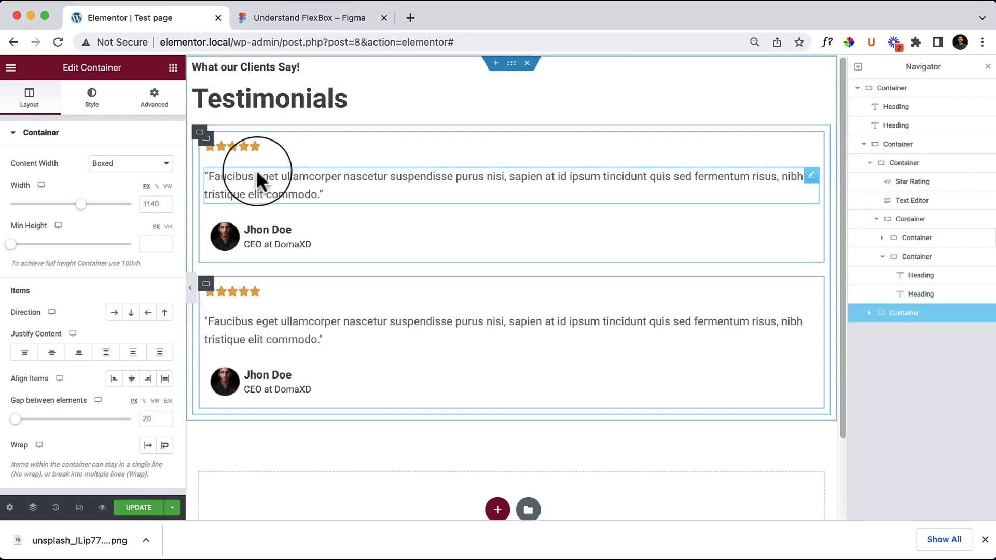
{"action": "left_click", "coordinate": [203, 136]}
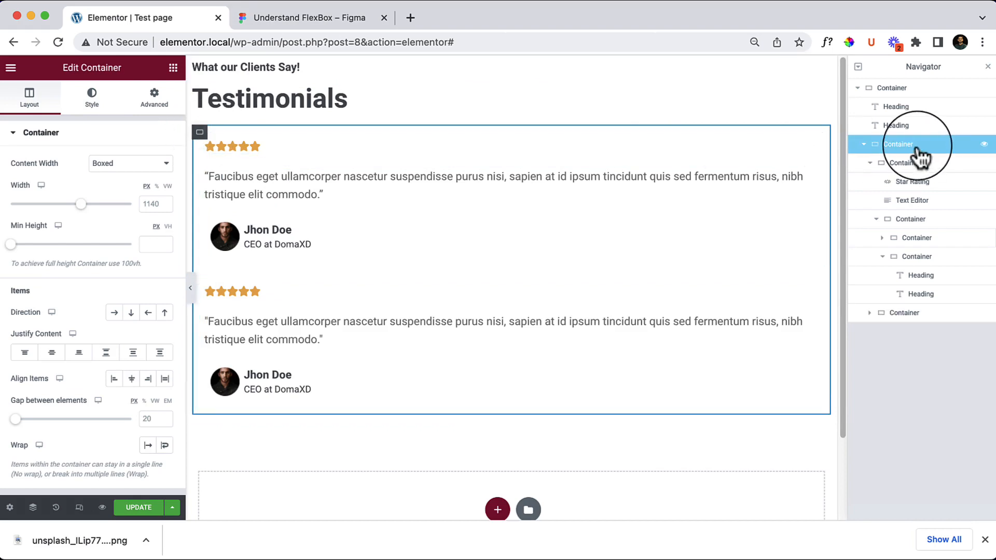
{"action": "left_click", "coordinate": [114, 315]}
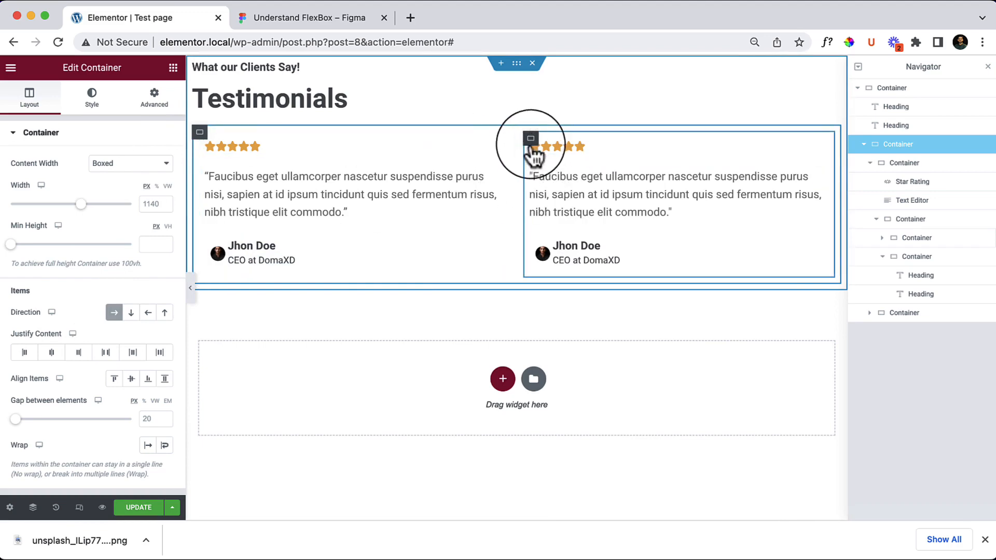
- Duplicate the second testimonial card to make a third one, and preview the section without the editing panels
{"action": "right_click", "coordinate": [533, 142]}
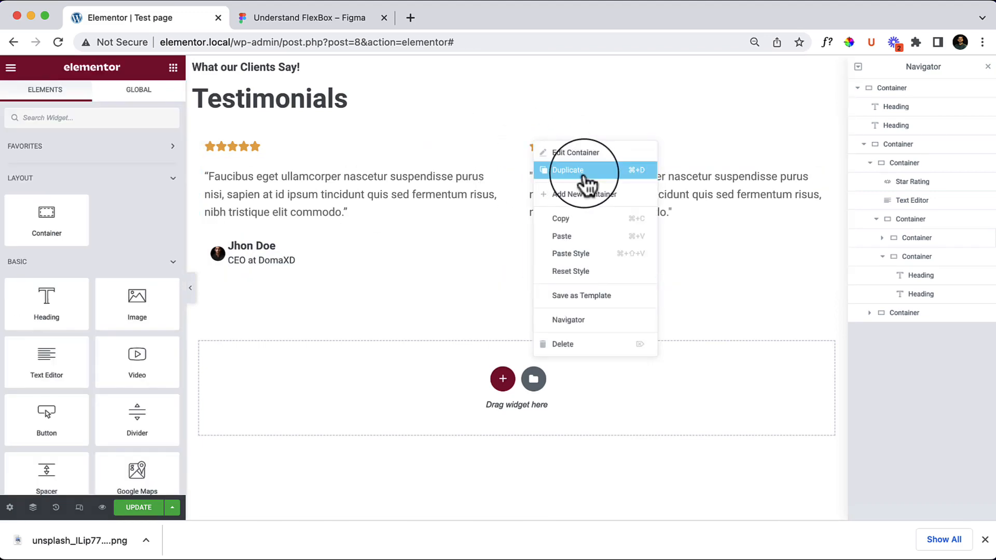
{"action": "left_click", "coordinate": [587, 182]}
{"action": "left_click", "coordinate": [190, 294]}
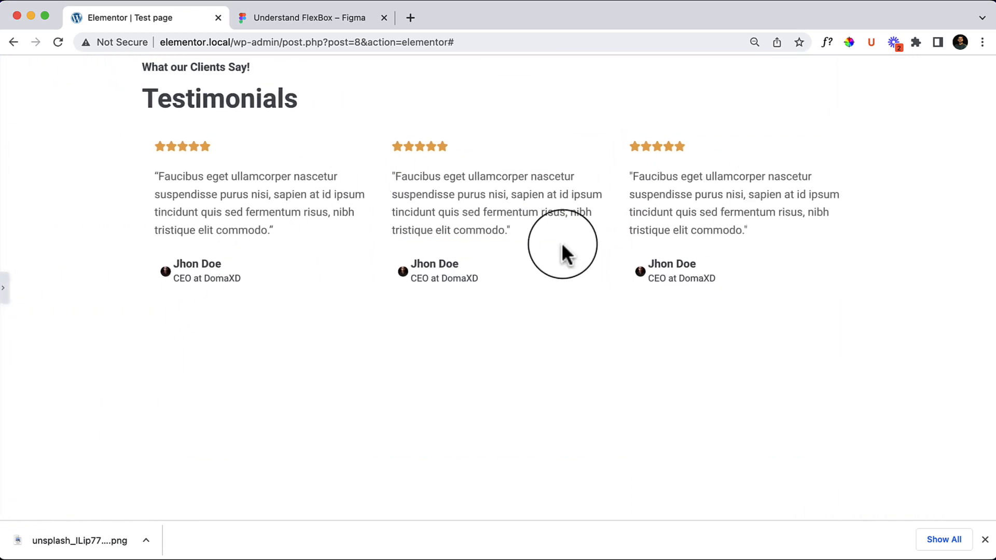
{"action": "left_click", "coordinate": [4, 287]}
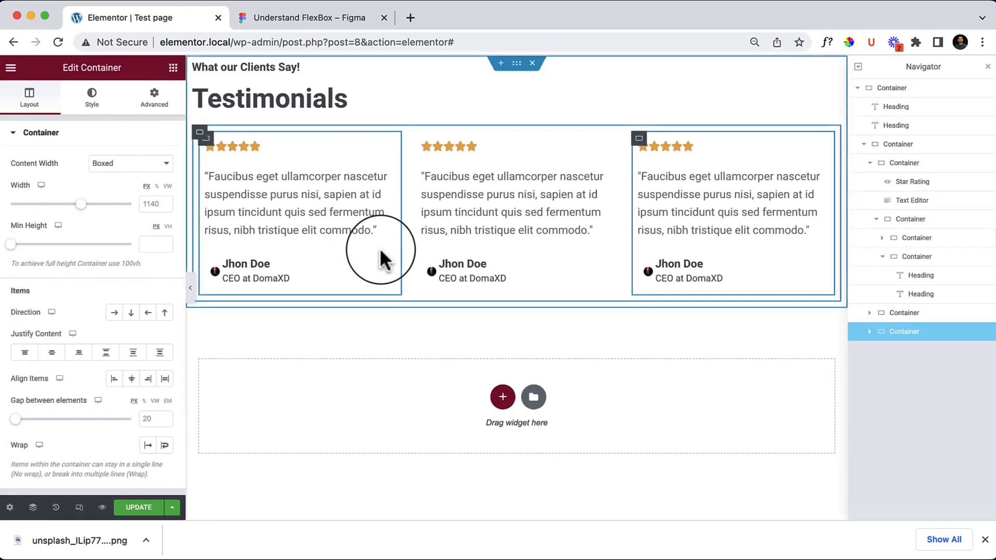
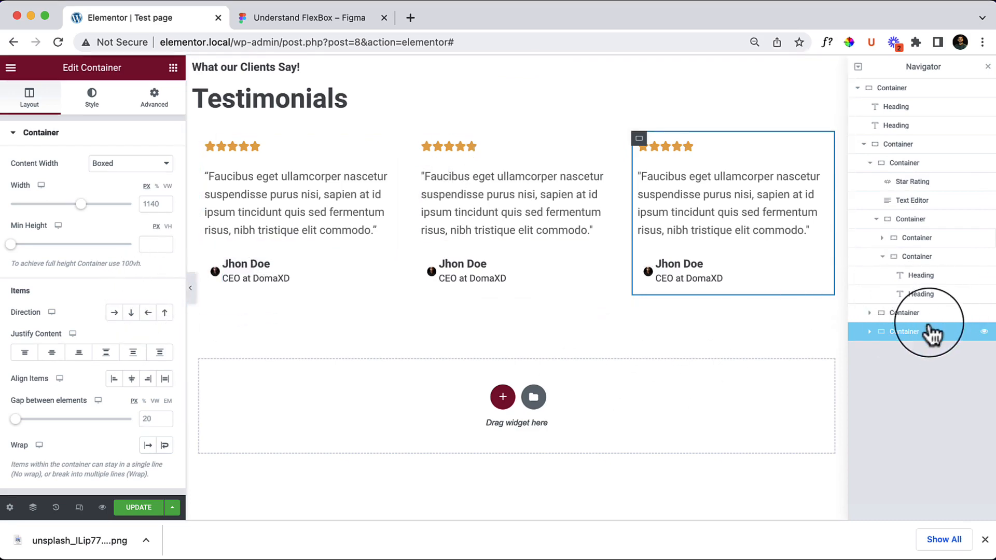
- Try resizing the first testimonial card's author image by setting its width to 14%
{"action": "left_click", "coordinate": [870, 332]}
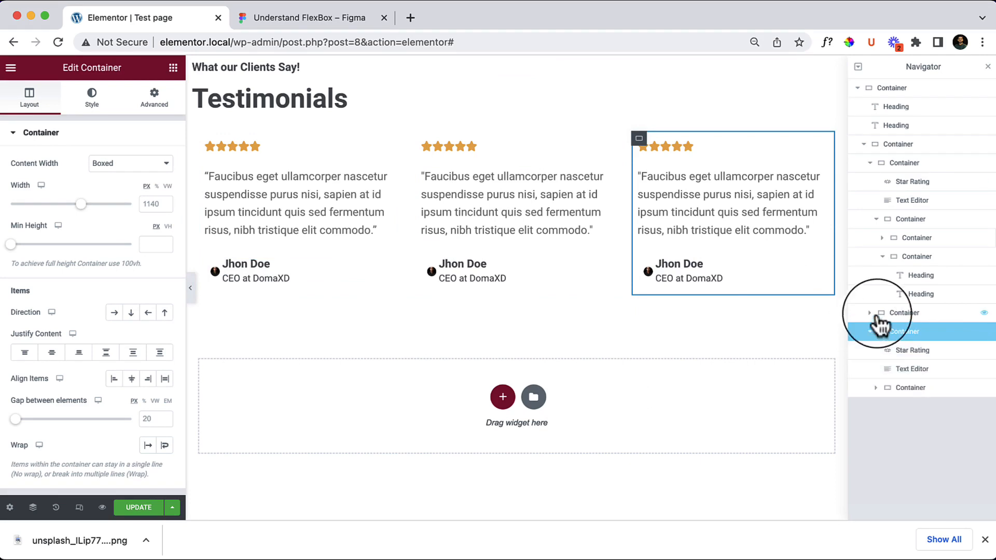
{"action": "left_click", "coordinate": [870, 333]}
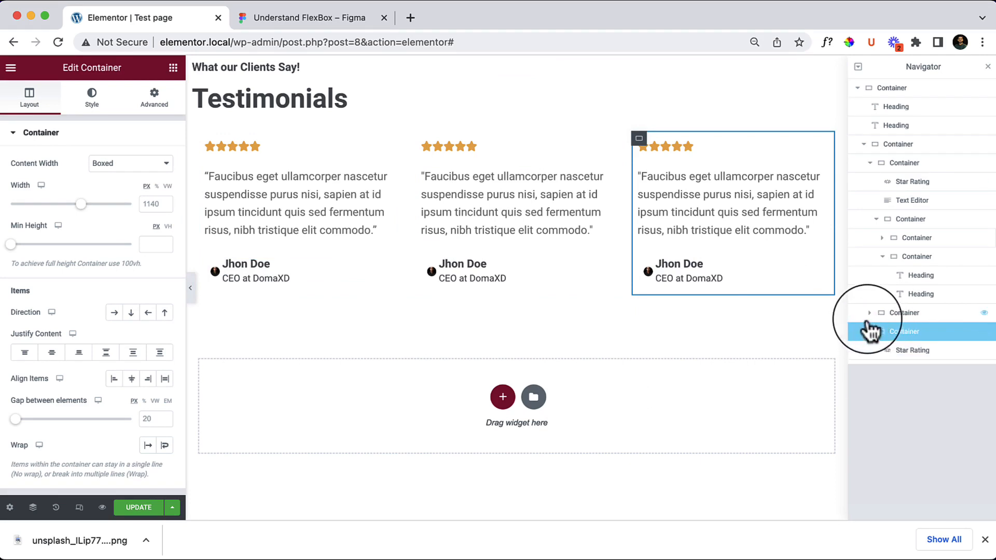
{"action": "left_click", "coordinate": [917, 256]}
{"action": "left_click", "coordinate": [913, 238]}
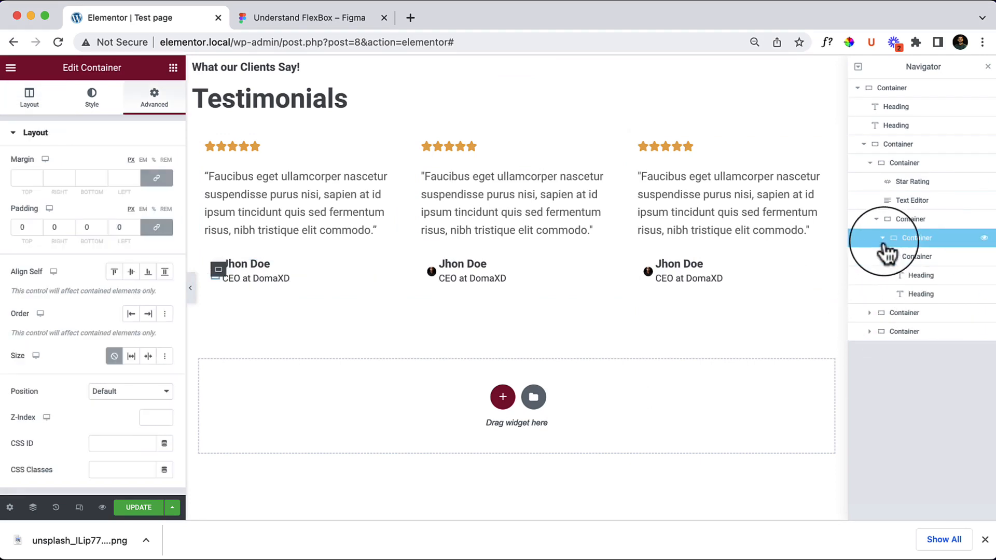
{"action": "left_click", "coordinate": [882, 238]}
{"action": "left_click", "coordinate": [887, 256]}
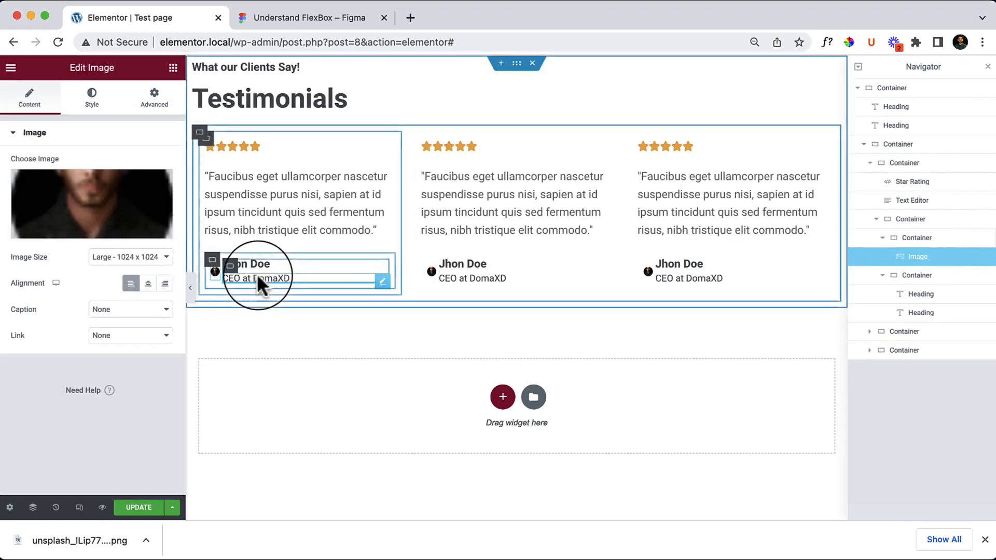
{"action": "left_click", "coordinate": [92, 97]}
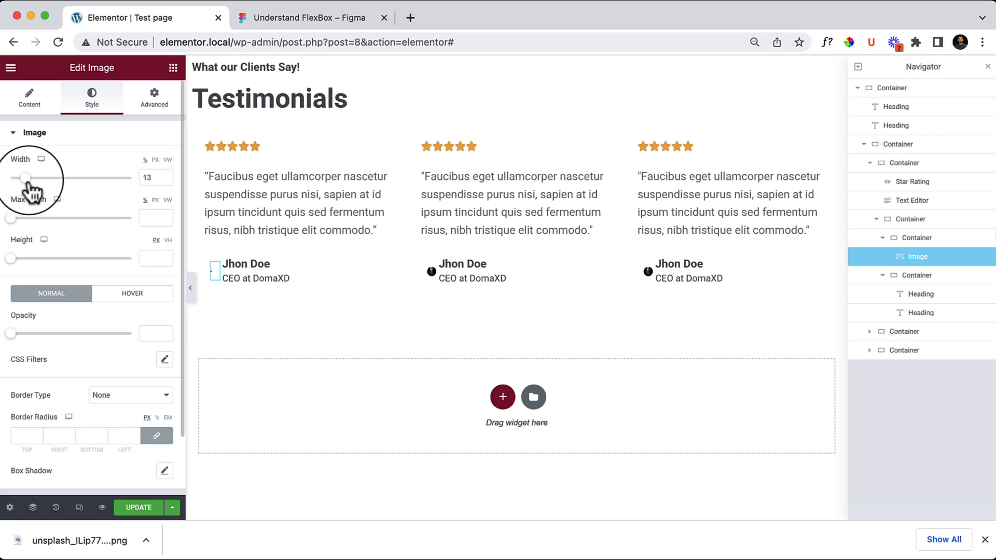
- Widen the container holding the first card's author image to 18%
{"action": "left_click", "coordinate": [934, 239]}
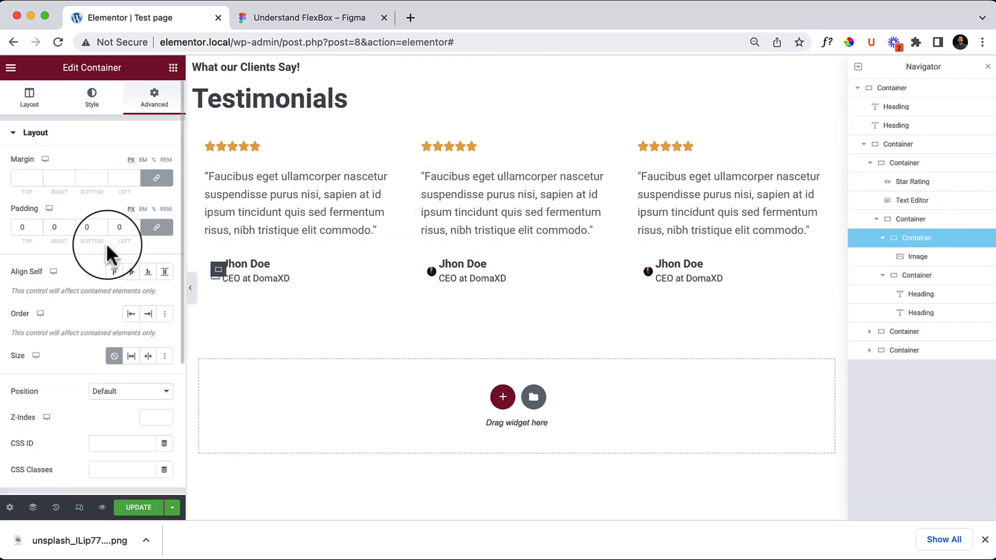
{"action": "left_click", "coordinate": [92, 103]}
{"action": "left_click", "coordinate": [34, 112]}
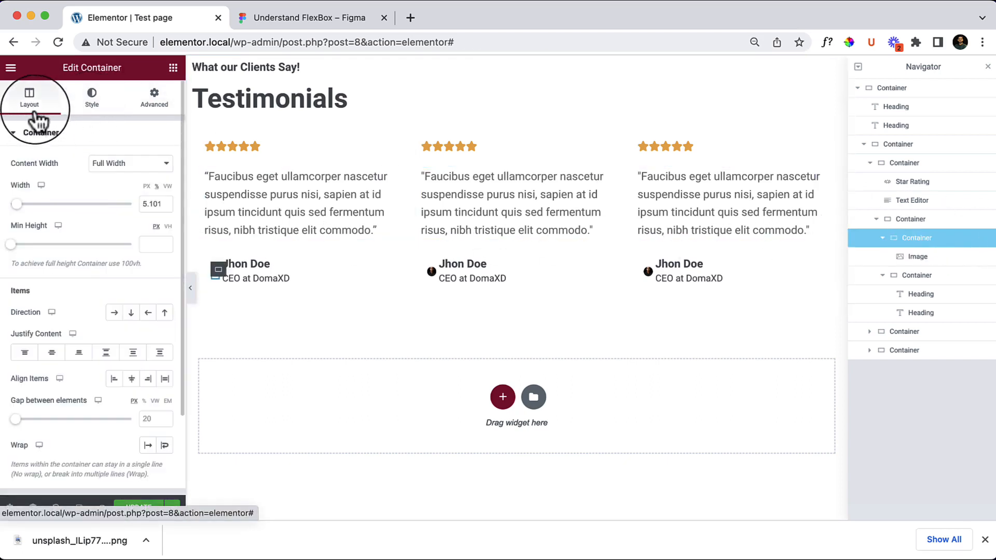
{"action": "left_click_drag", "start_coordinate": [18, 204], "coordinate": [40, 221]}
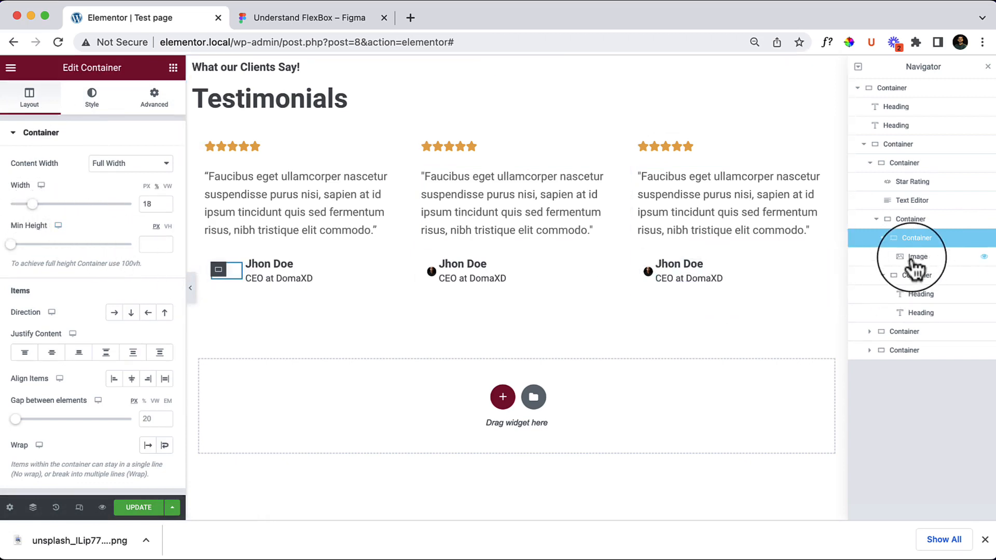
- Set the first card's author image width to 100% so it fills its container
{"action": "left_click", "coordinate": [867, 257]}
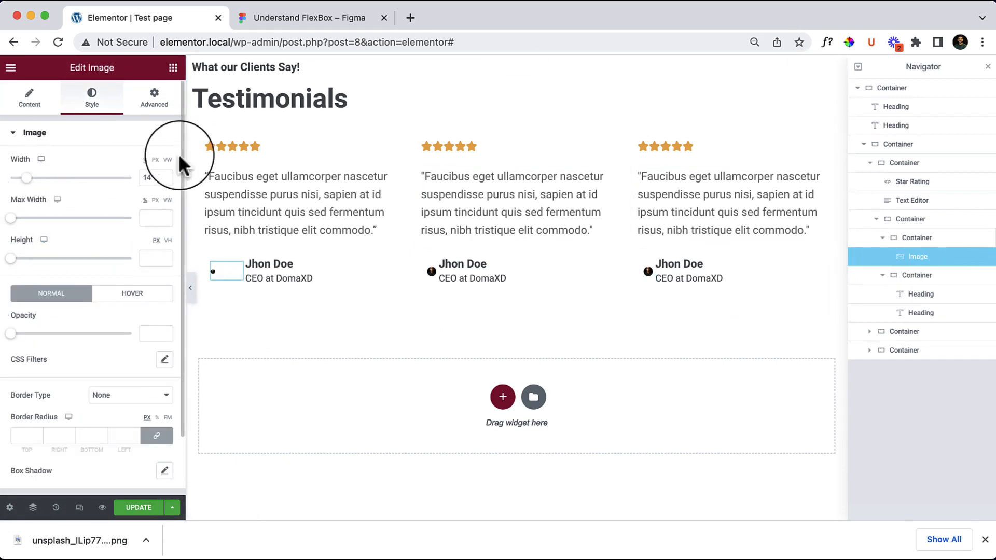
{"action": "left_click", "coordinate": [148, 185]}
{"action": "type", "text": "100"}
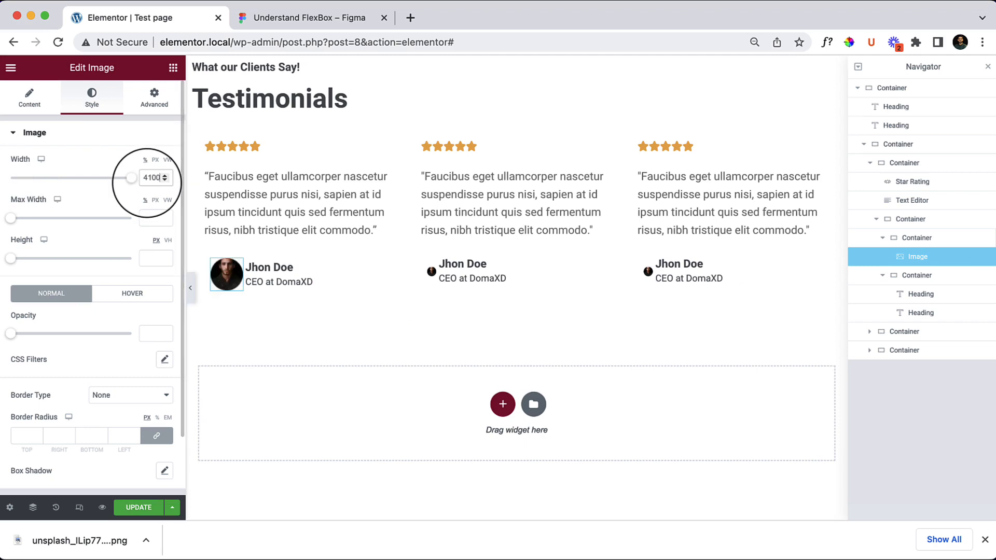
{"action": "key", "text": "BackSpace"}
{"action": "key", "text": "BackSpace"}
{"action": "key", "text": "BackSpace"}
{"action": "key", "text": "BackSpace"}
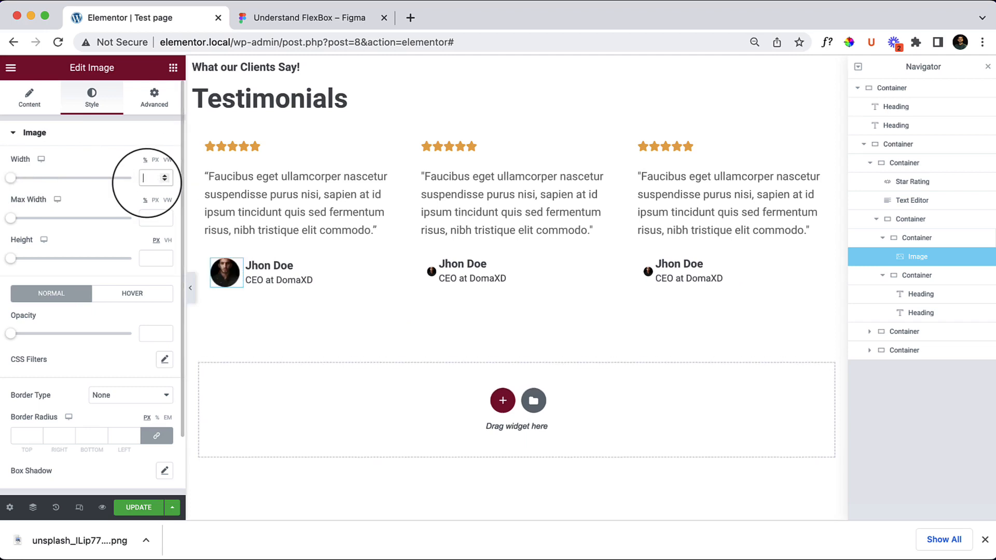
{"action": "type", "text": "100"}
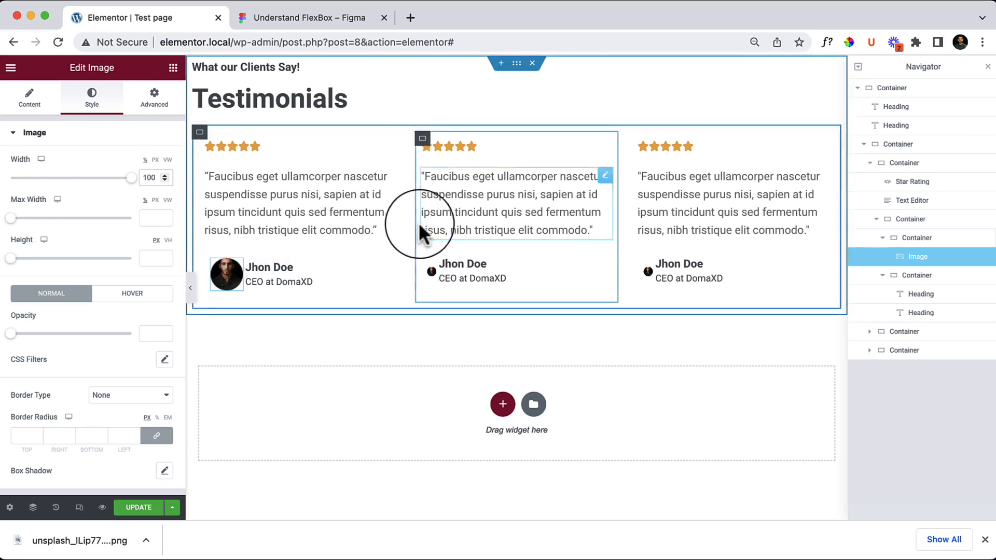
- Delete the second and third testimonial cards and select the author image in the remaining card
{"action": "right_click", "coordinate": [422, 145]}
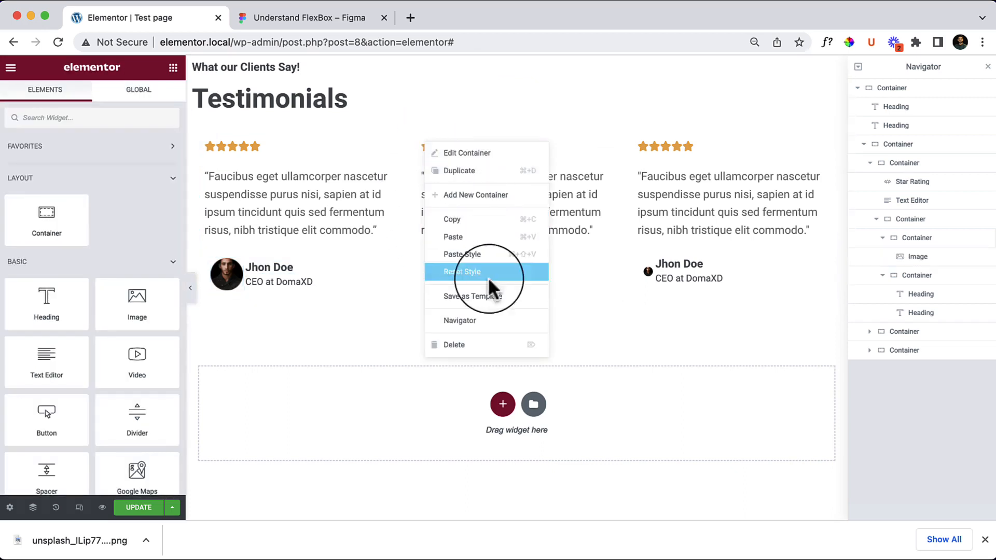
{"action": "left_click", "coordinate": [497, 344]}
{"action": "right_click", "coordinate": [534, 144]}
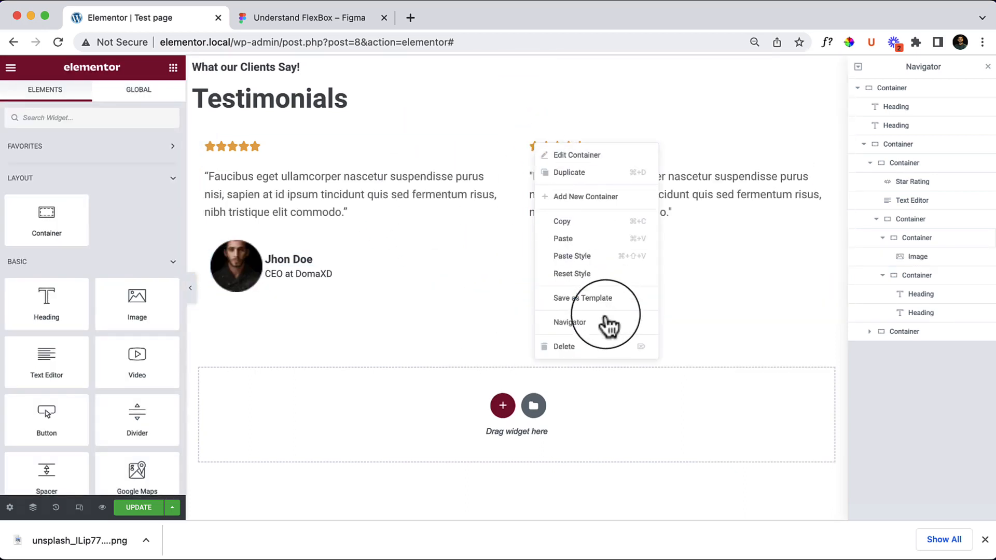
{"action": "left_click", "coordinate": [604, 346]}
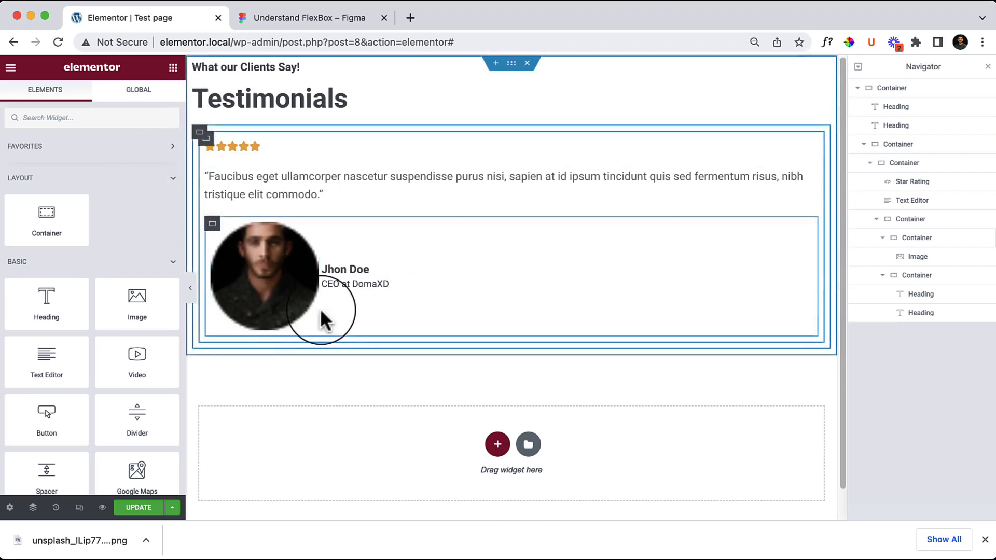
{"action": "left_click", "coordinate": [290, 312]}
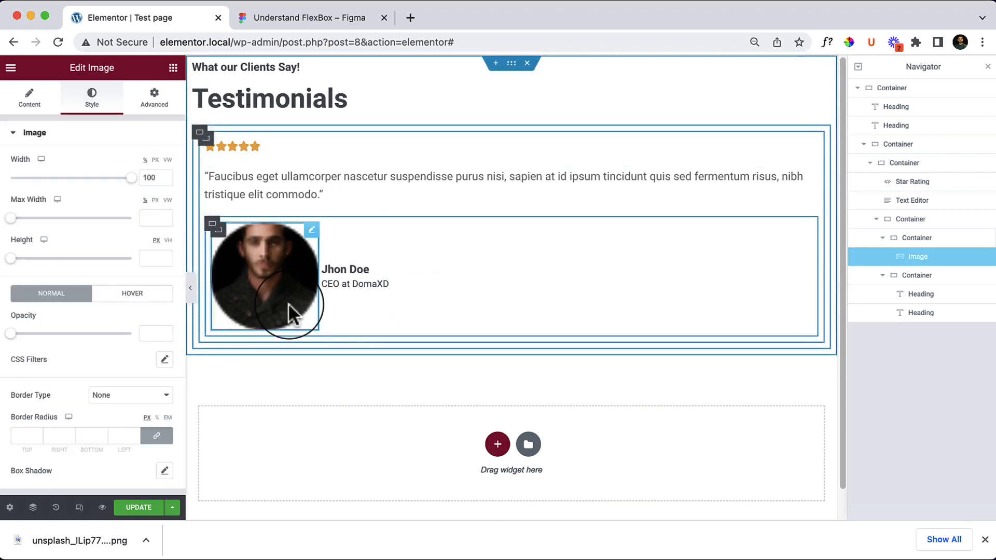
- Set the client photo's width to 100 px and duplicate the testimonial card container twice to form a row of three cards
{"action": "left_click", "coordinate": [155, 161]}
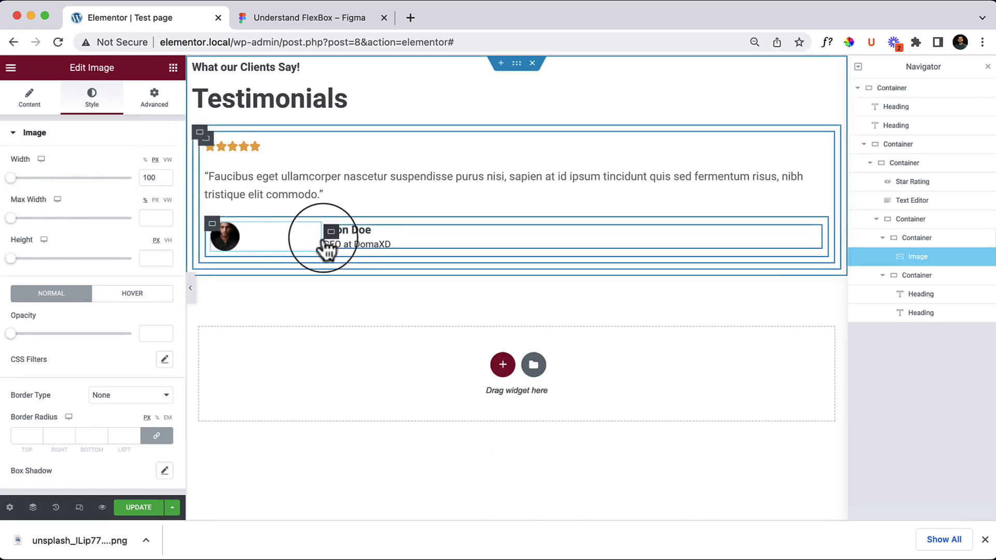
{"action": "right_click", "coordinate": [211, 139]}
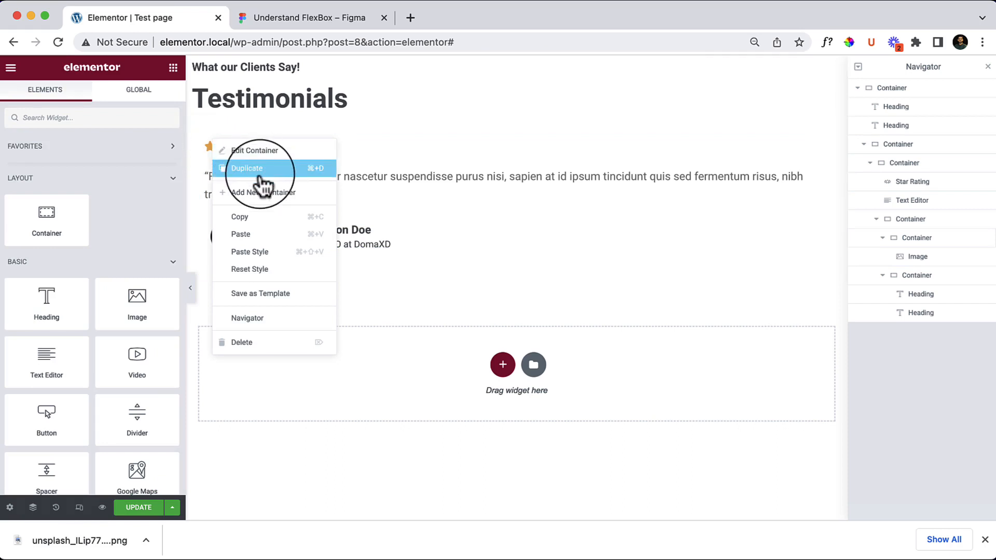
{"action": "left_click", "coordinate": [260, 171]}
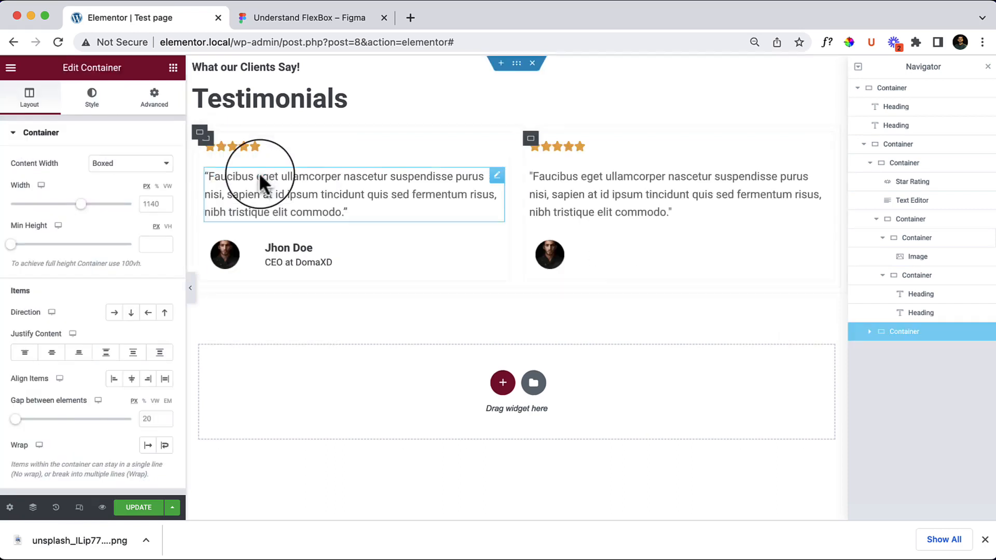
{"action": "right_click", "coordinate": [529, 140]}
{"action": "left_click", "coordinate": [555, 166]}
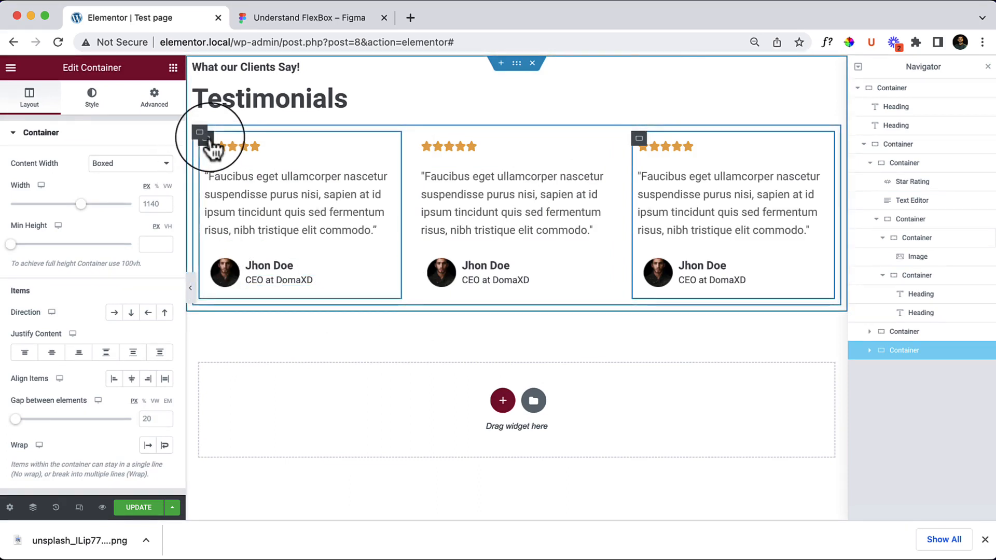
- Collapse the first testimonial card's structure and select each of the three card containers in turn to check the layout
{"action": "left_click", "coordinate": [206, 137]}
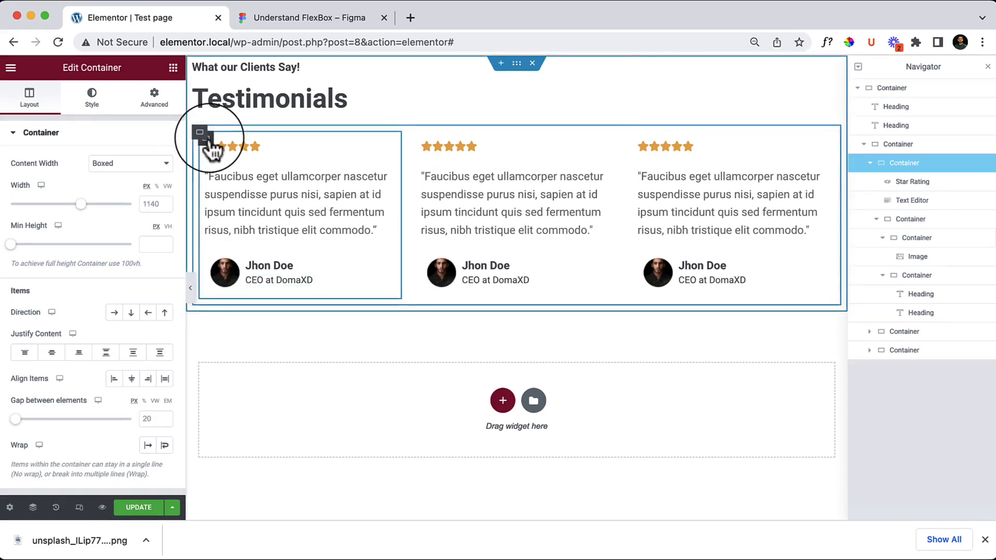
{"action": "left_click", "coordinate": [871, 164]}
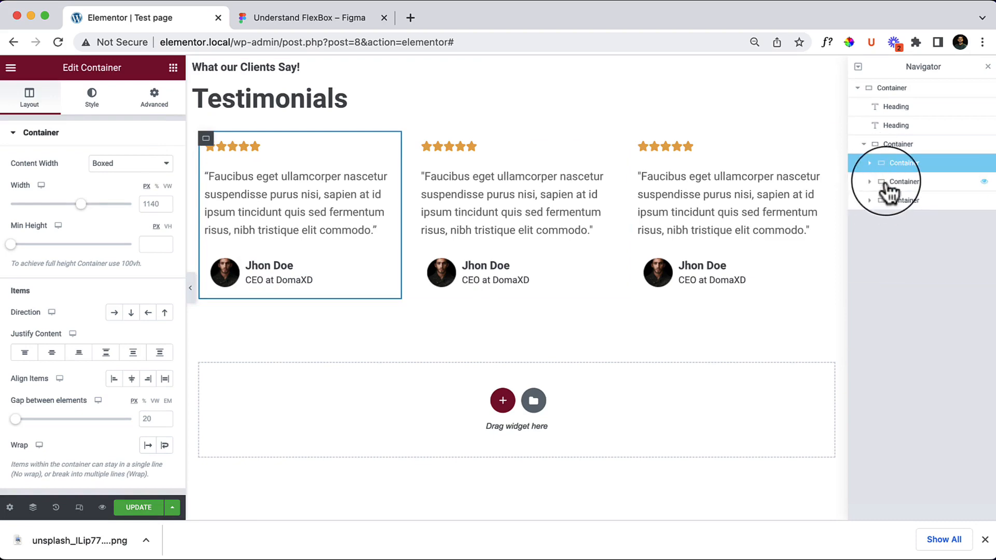
{"action": "left_click", "coordinate": [884, 185]}
{"action": "left_click", "coordinate": [885, 201]}
- Try to copy the section's background colour from the Figma design with the ColorPick Eyedropper, returning to the Elementor page
{"action": "left_click", "coordinate": [313, 24]}
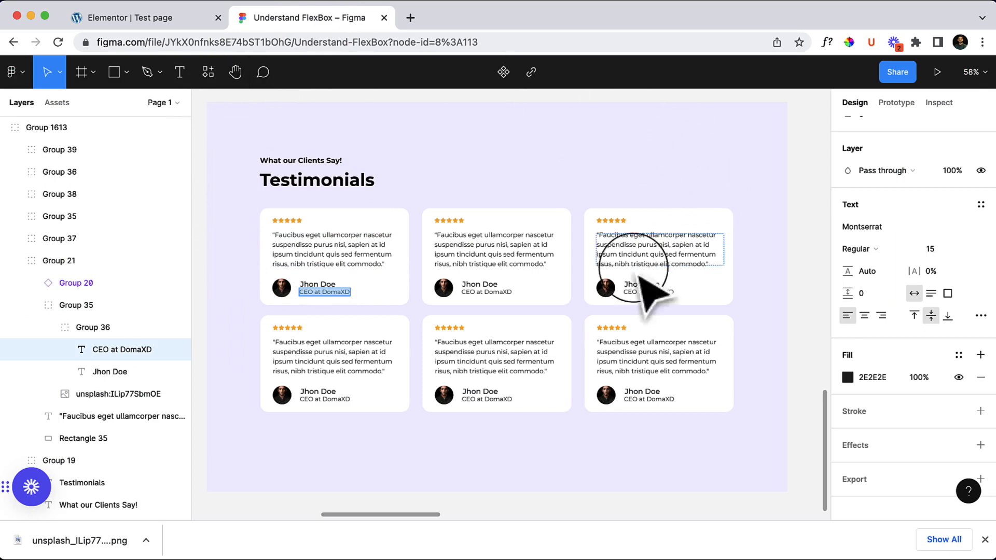
{"action": "left_click", "coordinate": [851, 40]}
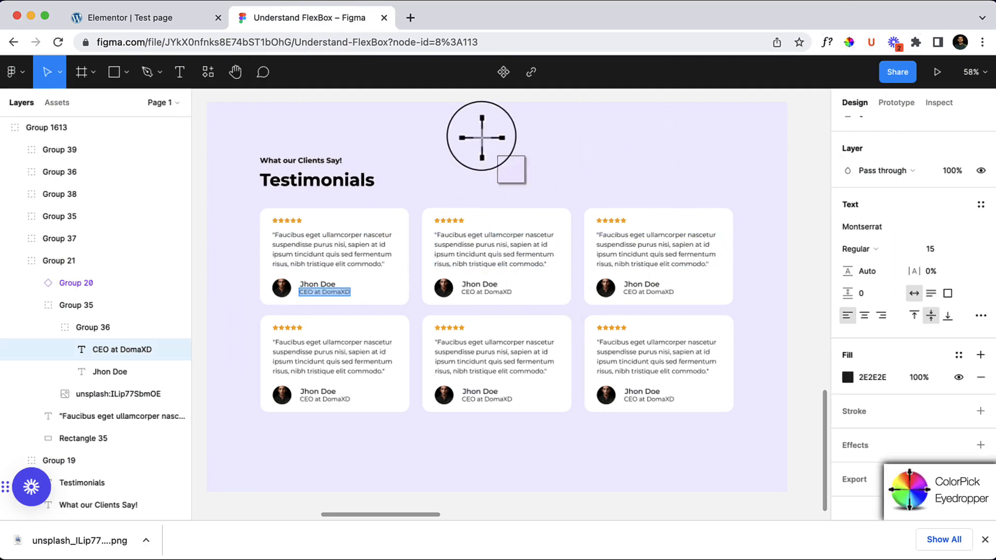
{"action": "left_click", "coordinate": [507, 152]}
{"action": "right_click", "coordinate": [521, 154]}
{"action": "left_click", "coordinate": [543, 186]}
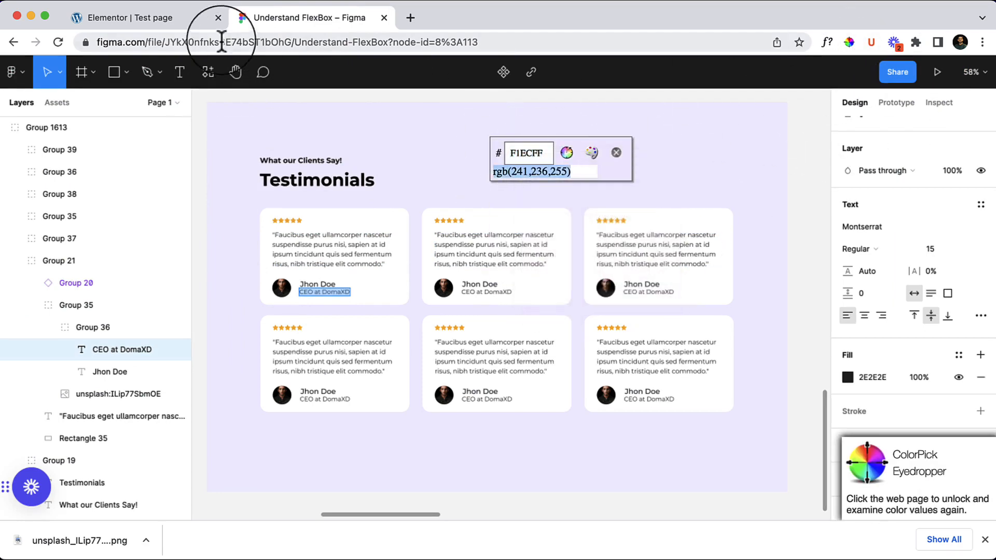
{"action": "left_click", "coordinate": [201, 20]}
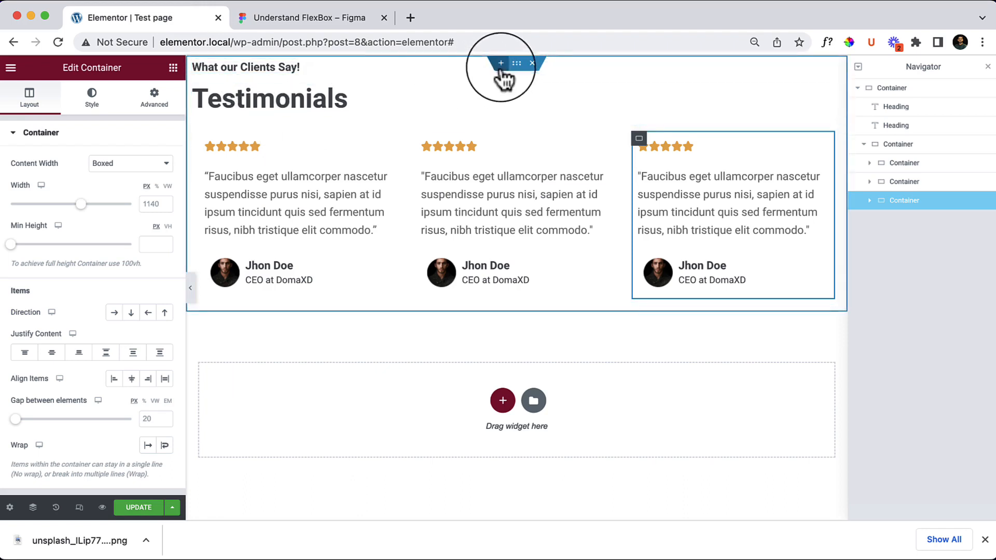
- Give the outer Testimonials container a minimum height of 648 px, centred content justification and start-aligned items
{"action": "left_click", "coordinate": [516, 63]}
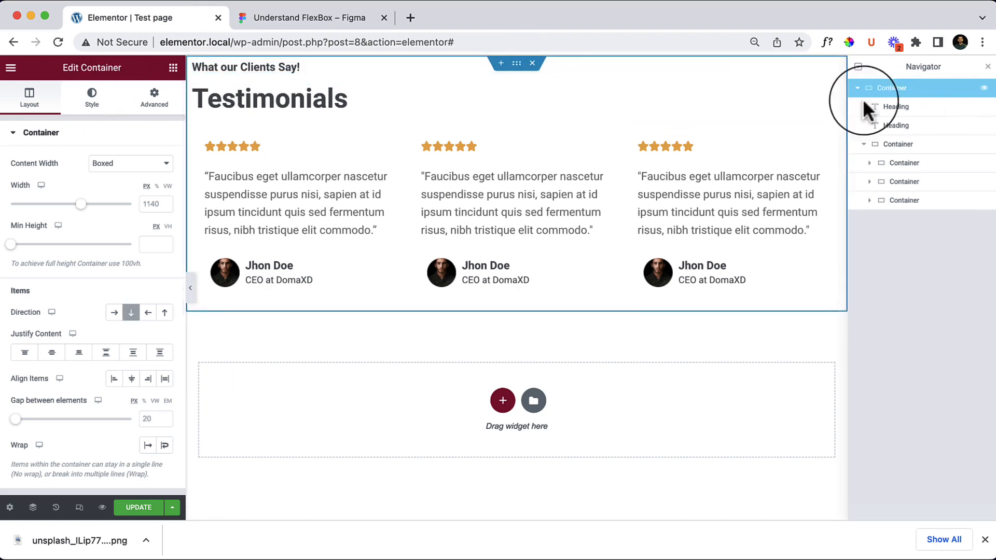
{"action": "left_click_drag", "start_coordinate": [12, 244], "coordinate": [66, 254]}
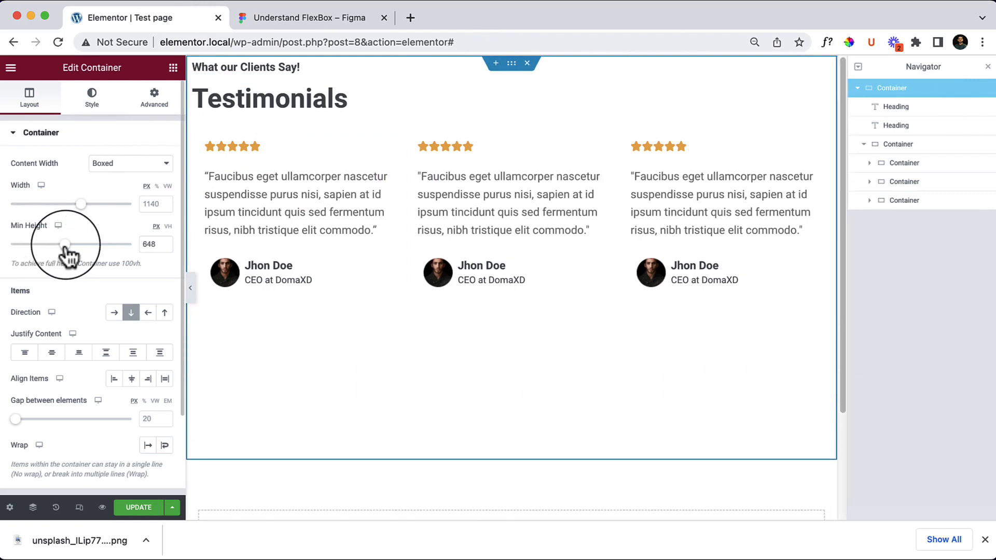
{"action": "left_click", "coordinate": [132, 379]}
{"action": "left_click", "coordinate": [114, 379]}
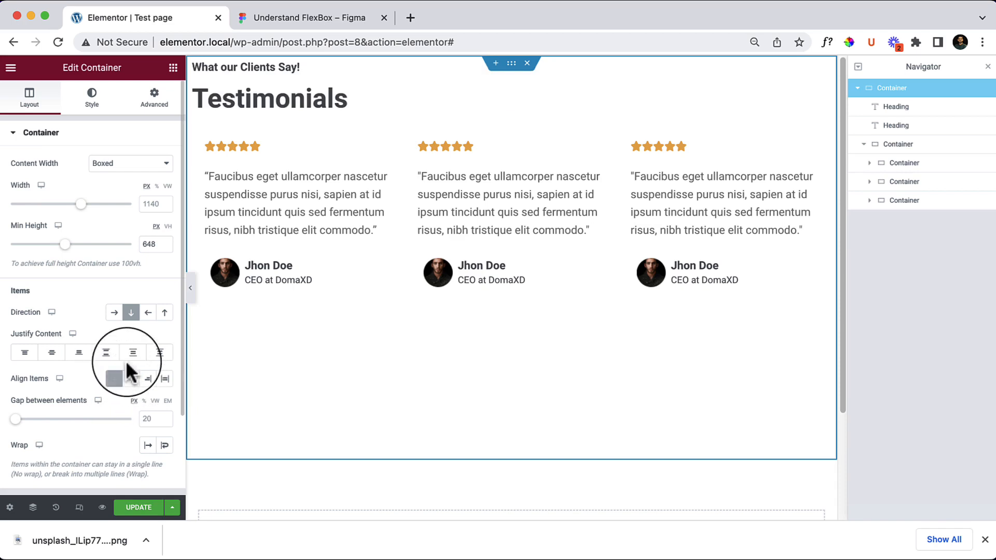
{"action": "left_click", "coordinate": [54, 352]}
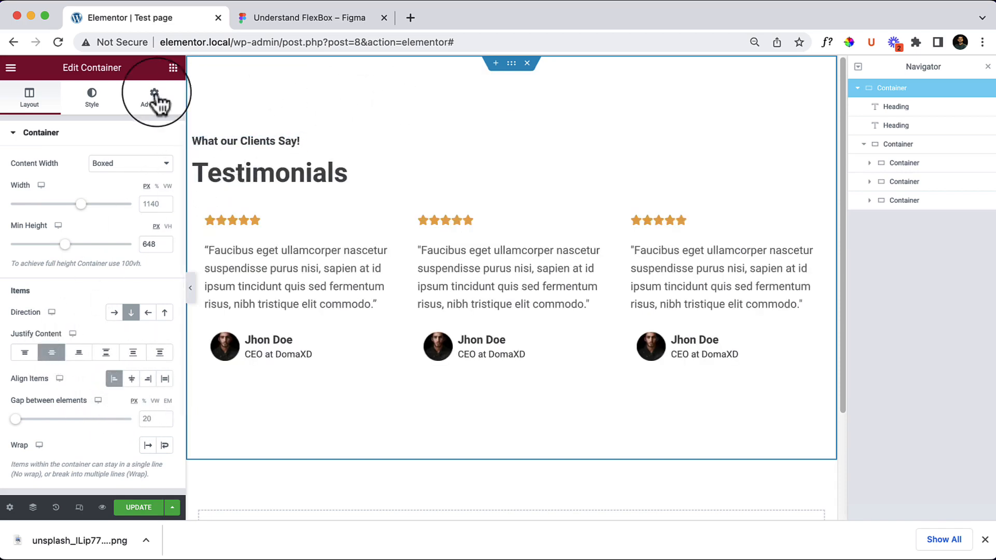
- Set the outer container's background type to Classic and open its background colour for editing
{"action": "left_click", "coordinate": [95, 97]}
{"action": "left_click", "coordinate": [112, 193]}
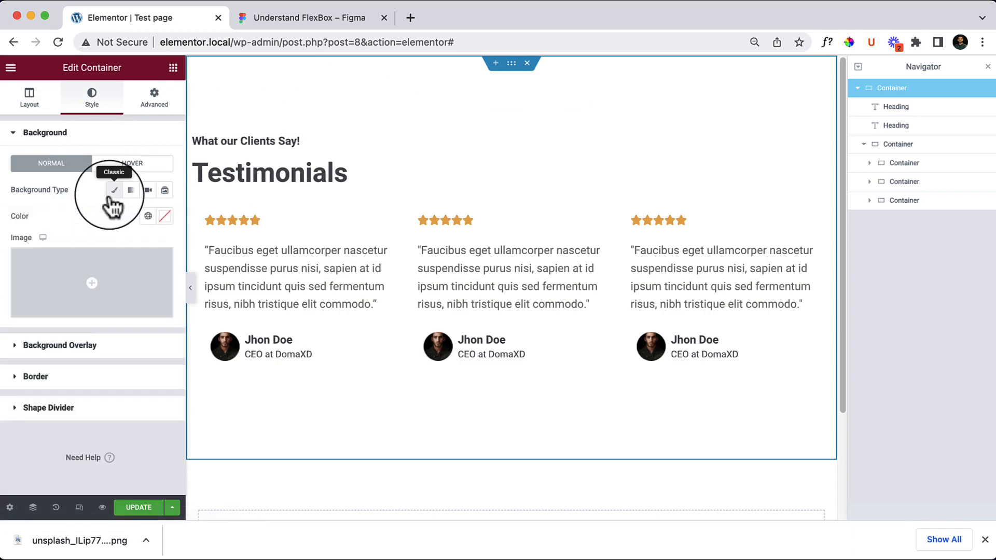
{"action": "left_click", "coordinate": [164, 215]}
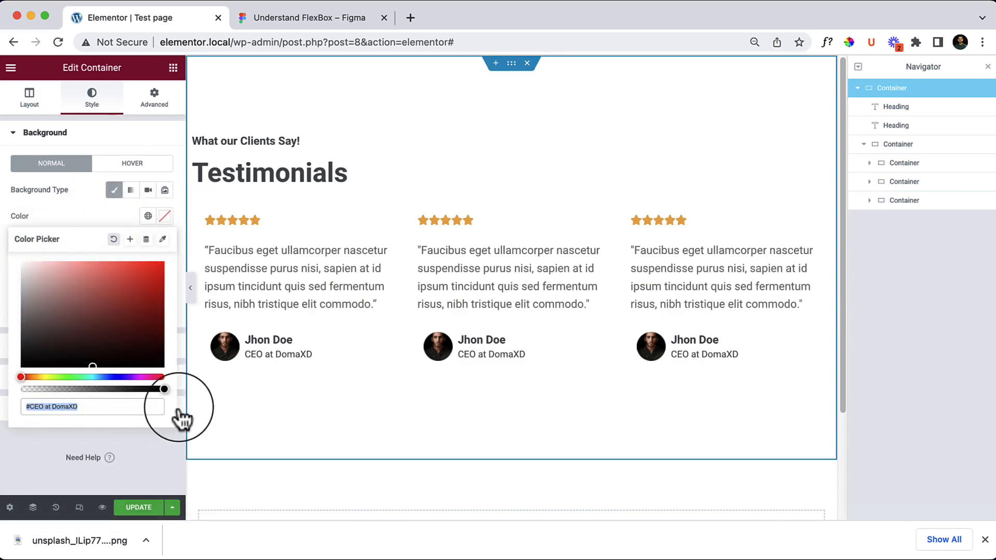
- Try to copy the sampled hex code F1ECFF from the eyedropper read-out in Figma and return to the Elementor page
{"action": "left_click", "coordinate": [311, 17]}
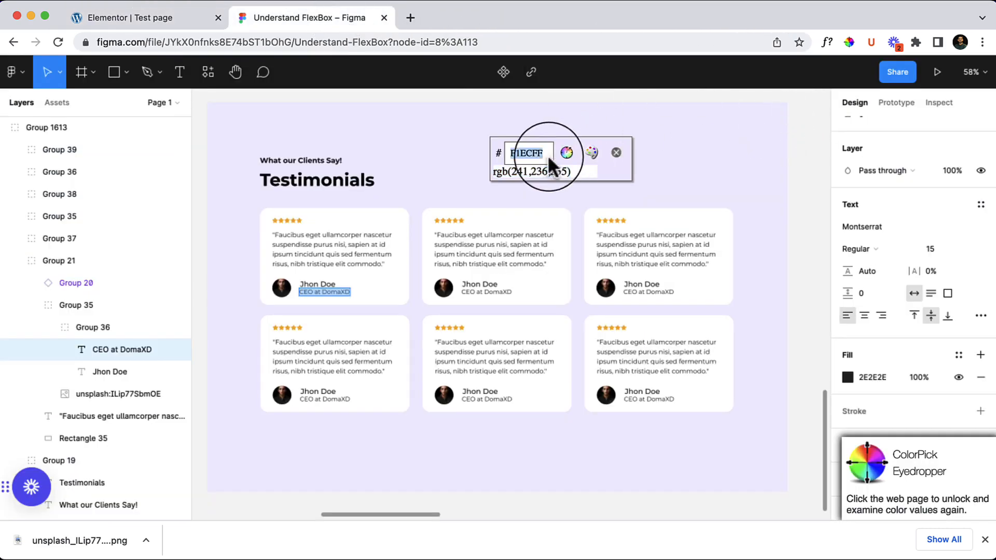
{"action": "right_click", "coordinate": [531, 148]}
{"action": "left_click", "coordinate": [524, 151]}
{"action": "right_click", "coordinate": [521, 151]}
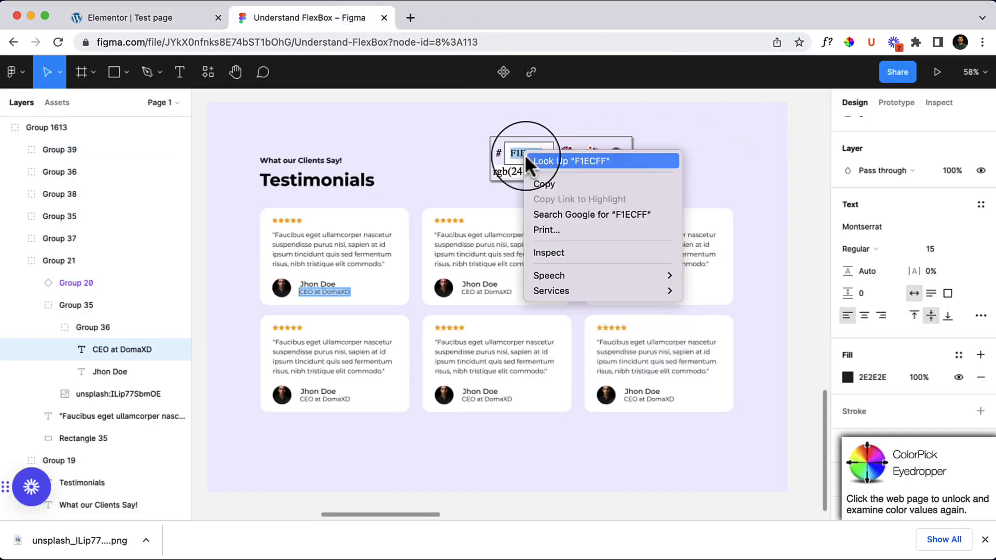
{"action": "left_click", "coordinate": [543, 183]}
{"action": "left_click", "coordinate": [153, 19]}
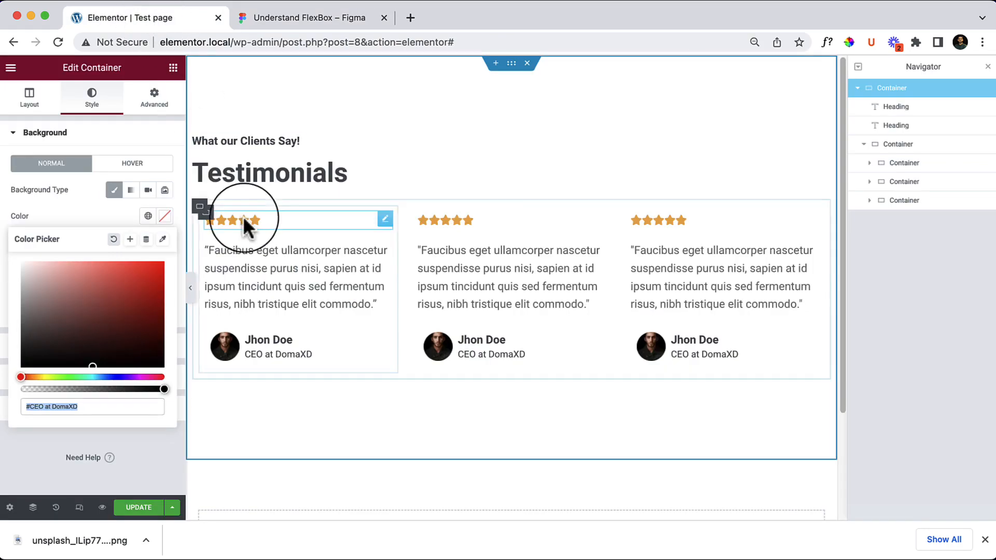
- Copy the Section 12 frame's fill code F0ECFF from Figma and apply it as the outer container's background colour in Elementor
{"action": "left_click", "coordinate": [345, 18]}
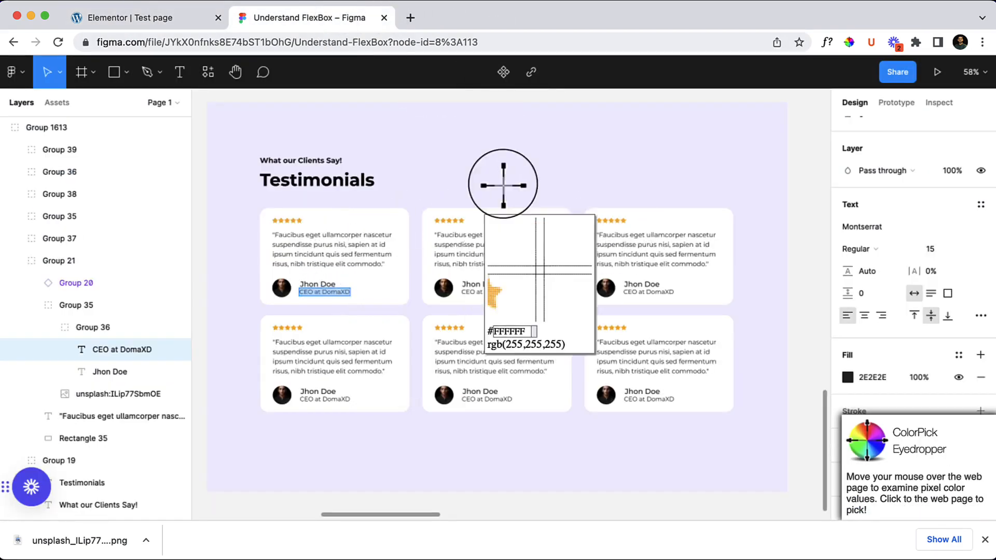
{"action": "left_click", "coordinate": [402, 143]}
{"action": "key", "text": "Escape"}
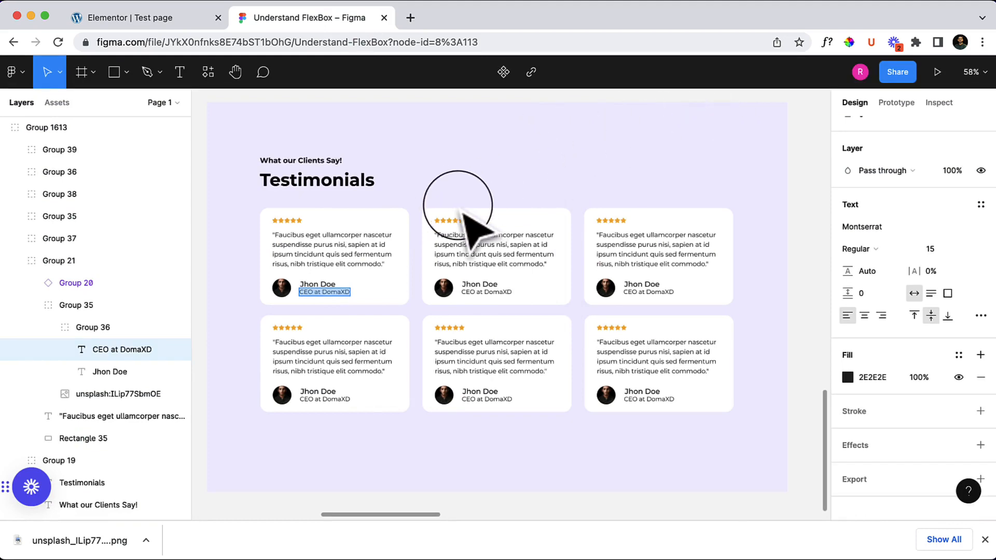
{"action": "left_click", "coordinate": [389, 300]}
{"action": "left_click", "coordinate": [555, 174]}
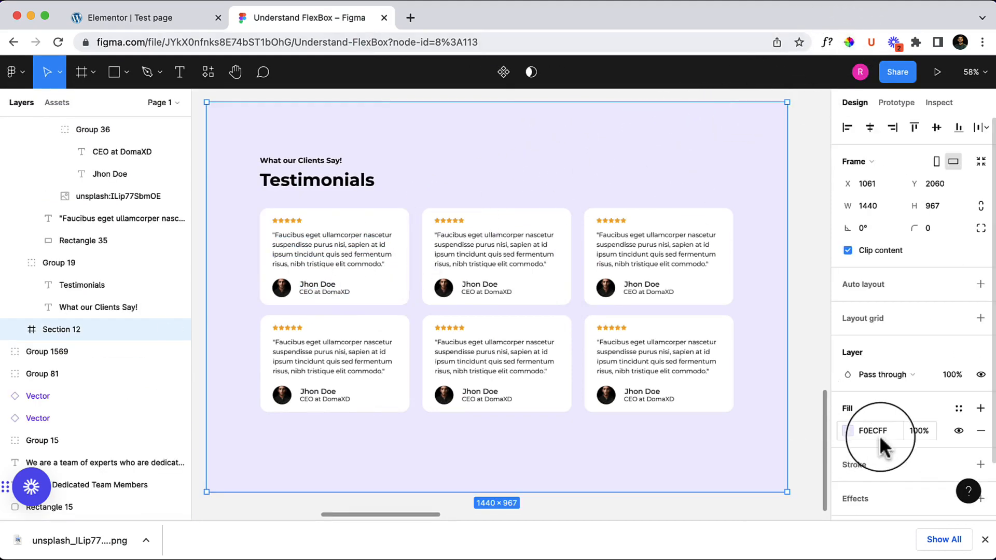
{"action": "left_click", "coordinate": [146, 18]}
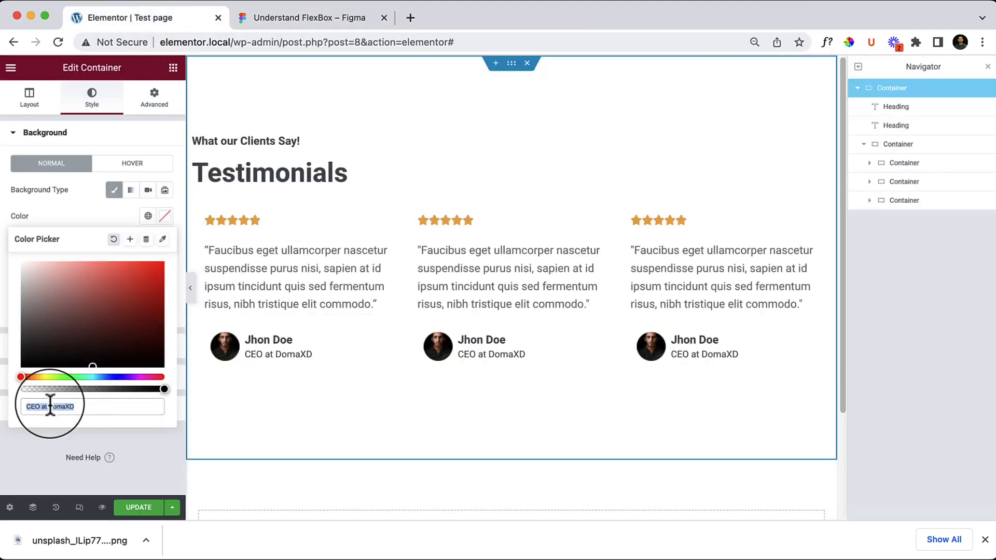
{"action": "key", "text": "super+v"}
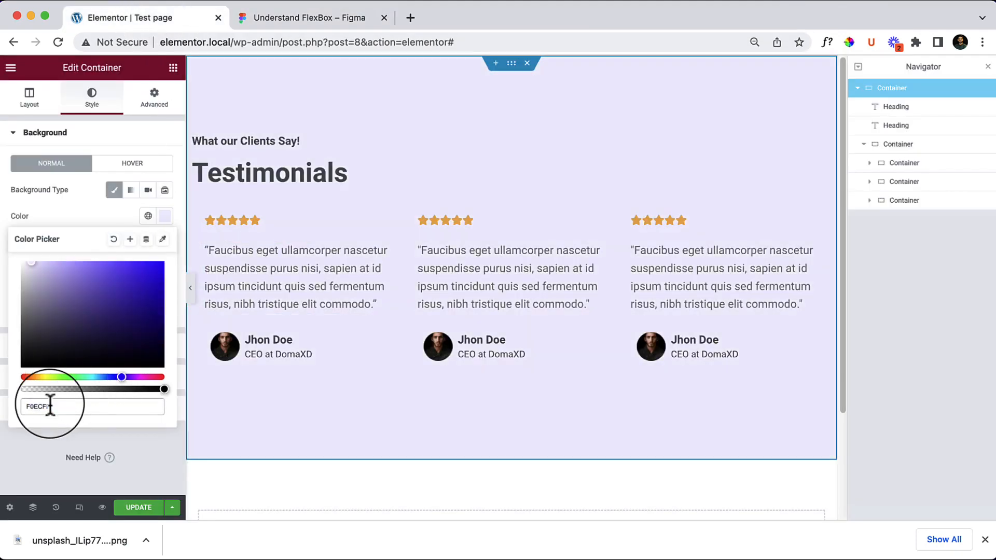
{"action": "left_click", "coordinate": [84, 446]}
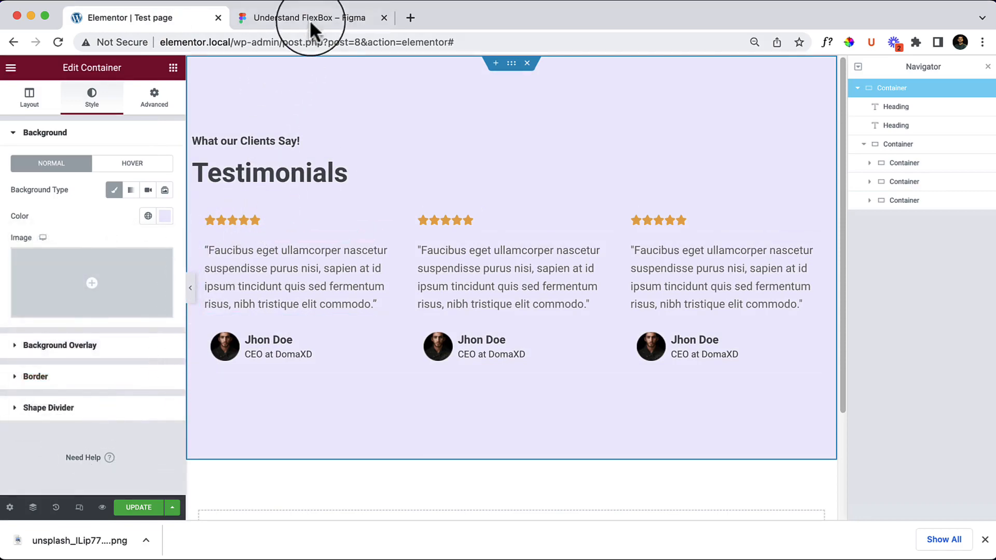
- Compare with the Figma design, then give the first testimonial card a Classic background in white, #FFFFFF
{"action": "left_click", "coordinate": [309, 19]}
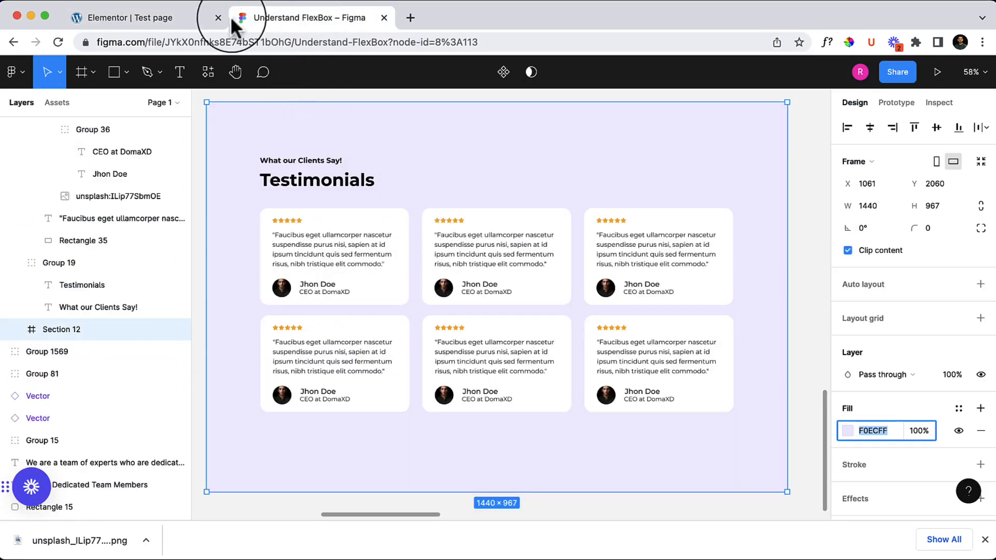
{"action": "left_click", "coordinate": [188, 17]}
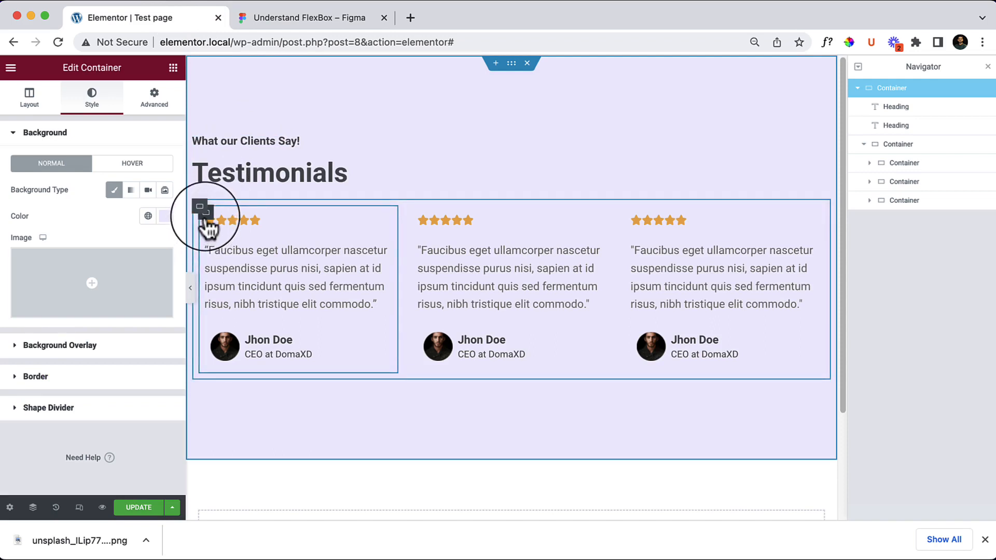
{"action": "left_click", "coordinate": [206, 221]}
{"action": "left_click", "coordinate": [89, 99]}
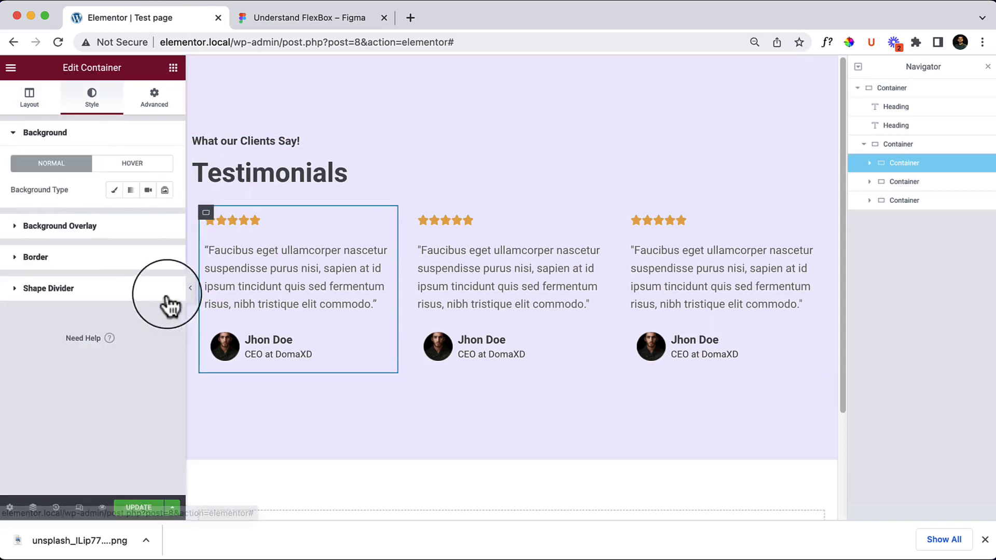
{"action": "left_click", "coordinate": [114, 190]}
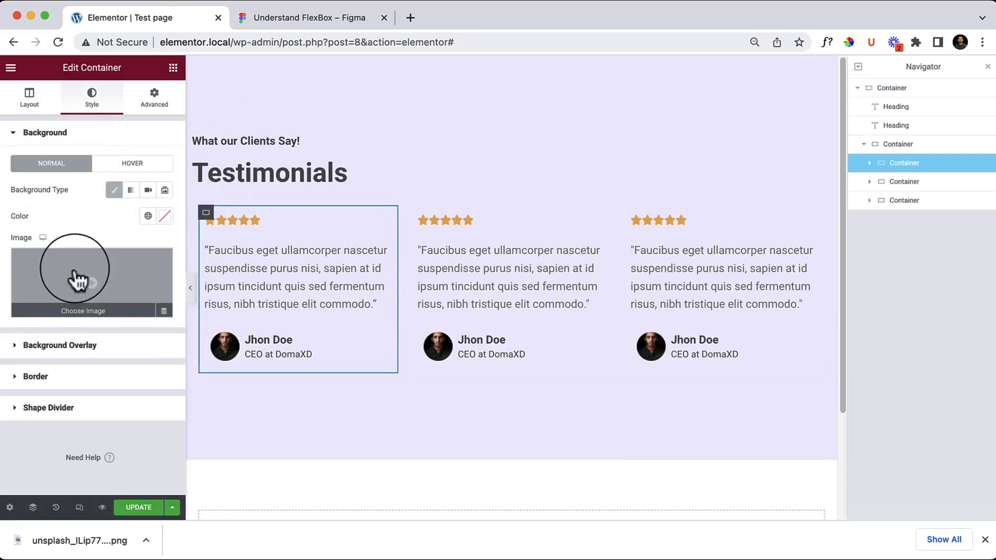
{"action": "left_click", "coordinate": [149, 217]}
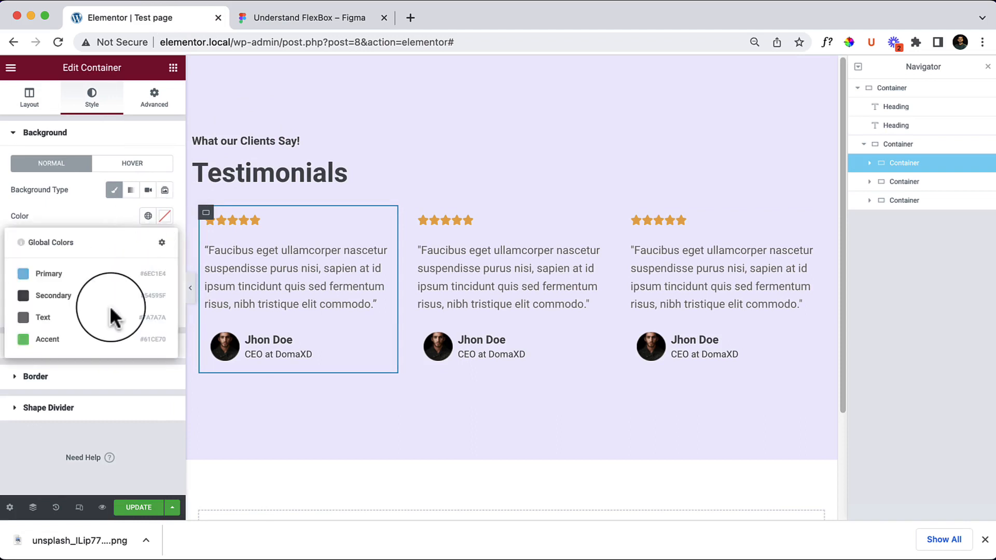
{"action": "left_click", "coordinate": [164, 215]}
{"action": "left_click_drag", "start_coordinate": [80, 308], "coordinate": [2, 250]}
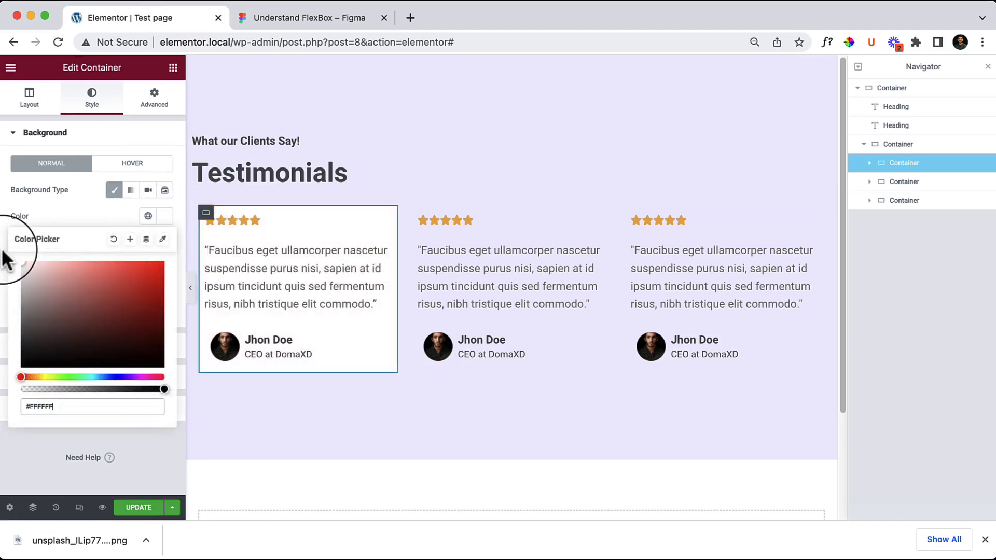
{"action": "left_click", "coordinate": [56, 218]}
- Set the first card's border radius to 20 px on all corners and preview the section without the editing panel
{"action": "left_click", "coordinate": [61, 379]}
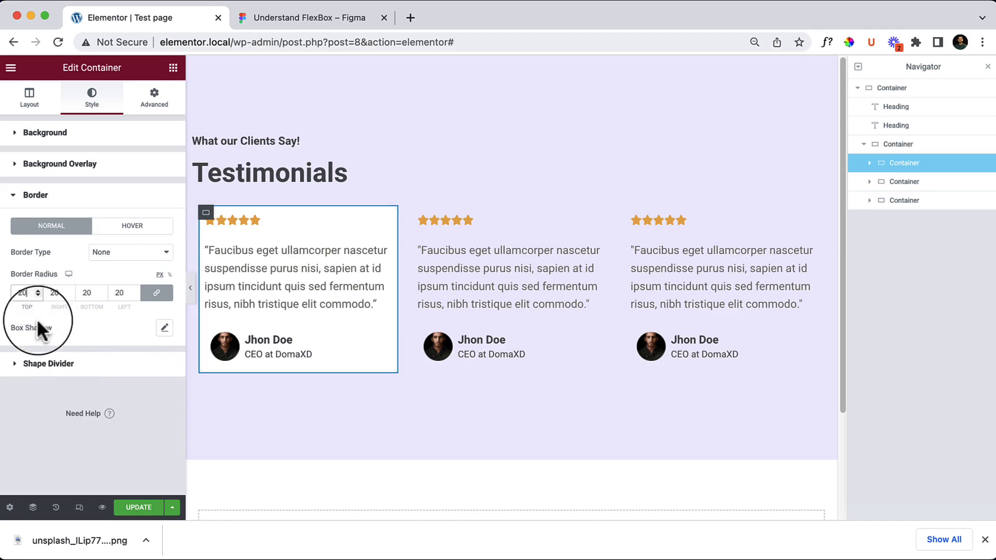
{"action": "left_click", "coordinate": [190, 287]}
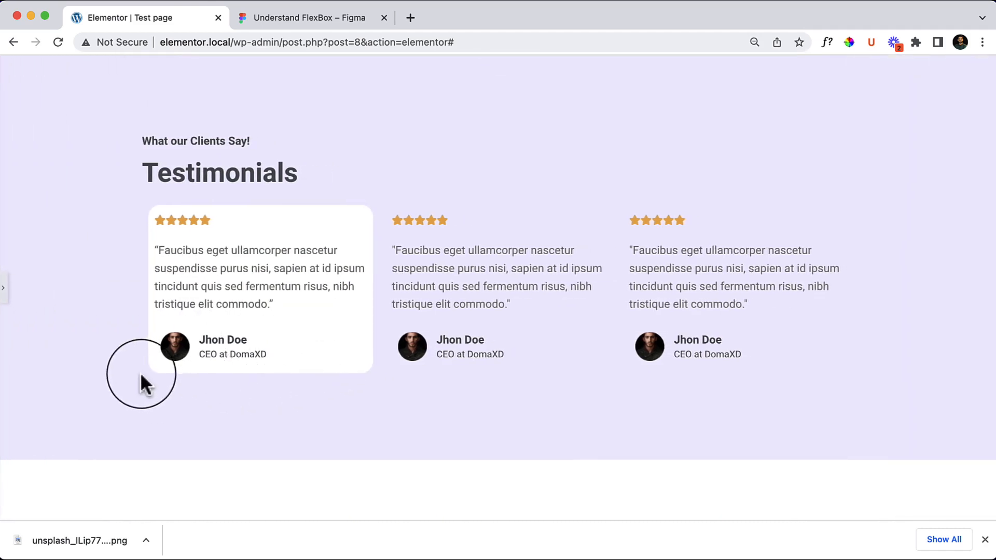
{"action": "left_click", "coordinate": [4, 289]}
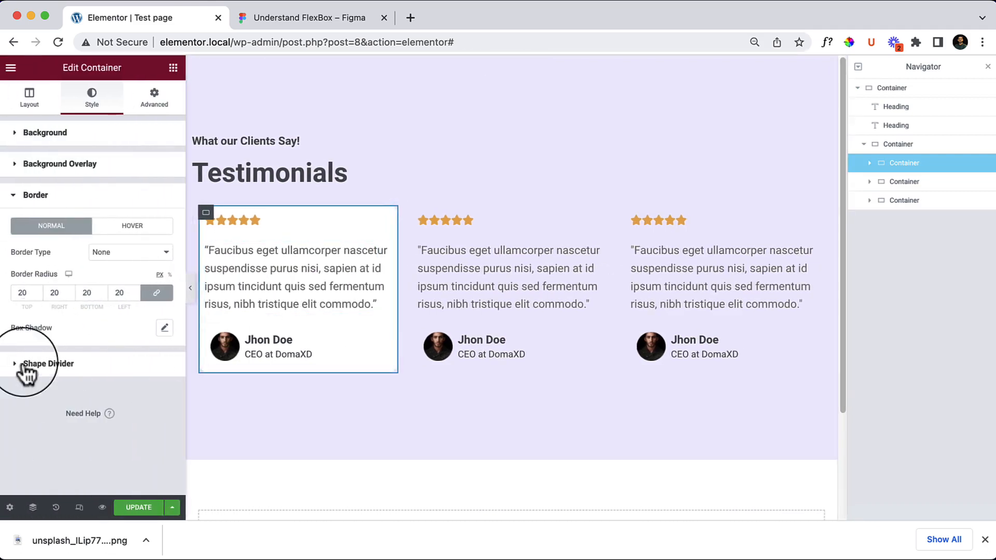
{"action": "left_click", "coordinate": [127, 136]}
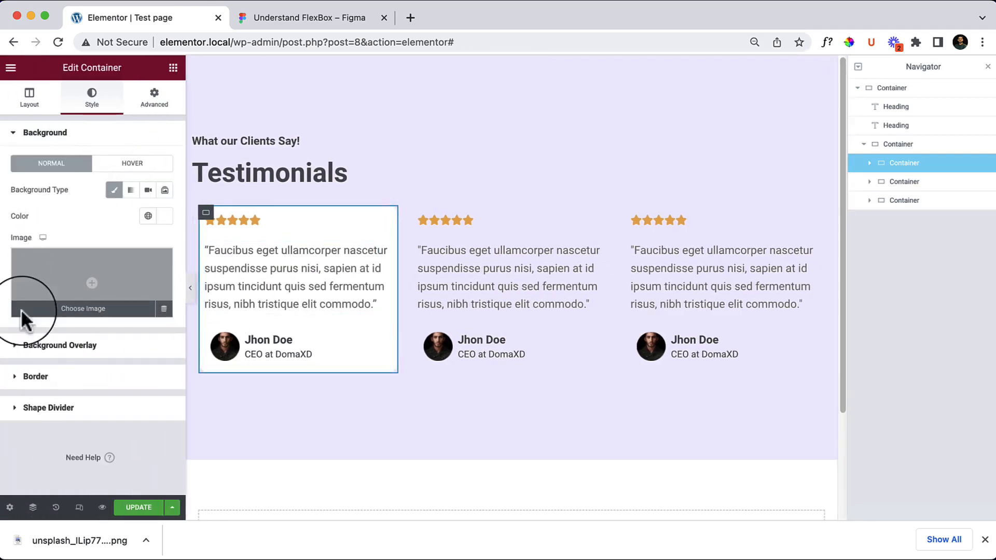
- Set the first testimonial card's padding to 20 px on all sides
{"action": "left_click", "coordinate": [22, 347]}
{"action": "left_click", "coordinate": [168, 111]}
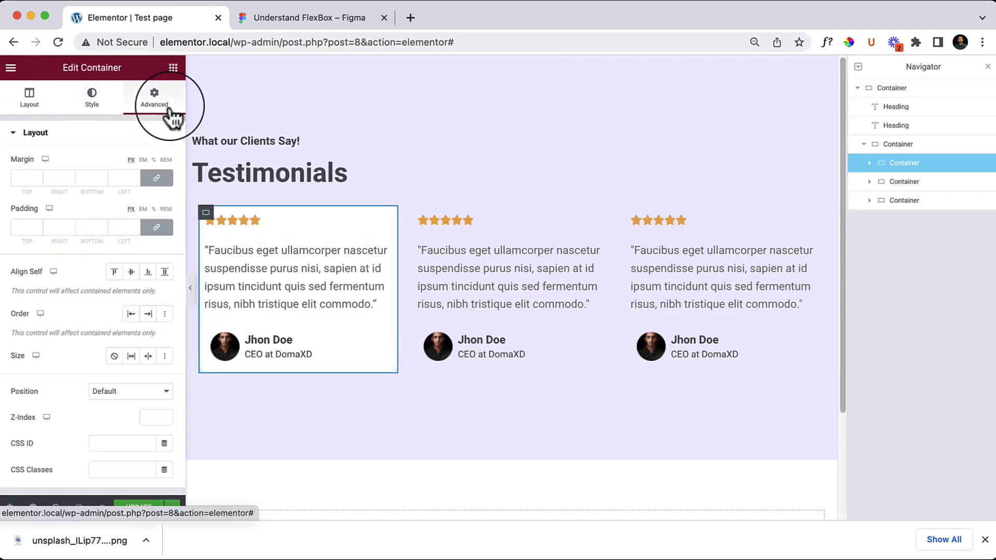
{"action": "type", "text": "20"}
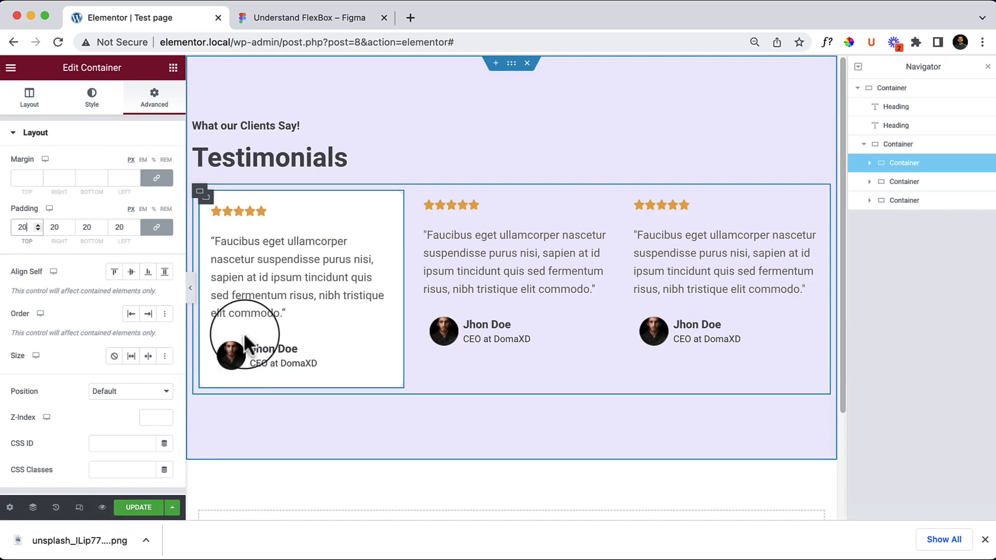
- Set the padding of the first card's author row container to 0 px and preview the section without the editing panel
{"action": "left_click", "coordinate": [218, 357]}
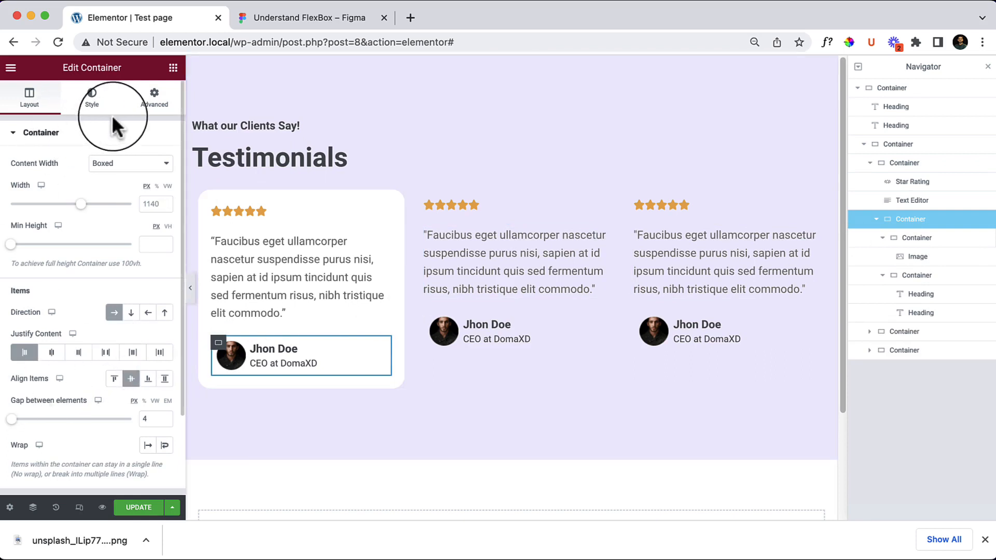
{"action": "left_click", "coordinate": [142, 106]}
{"action": "left_click", "coordinate": [28, 228]}
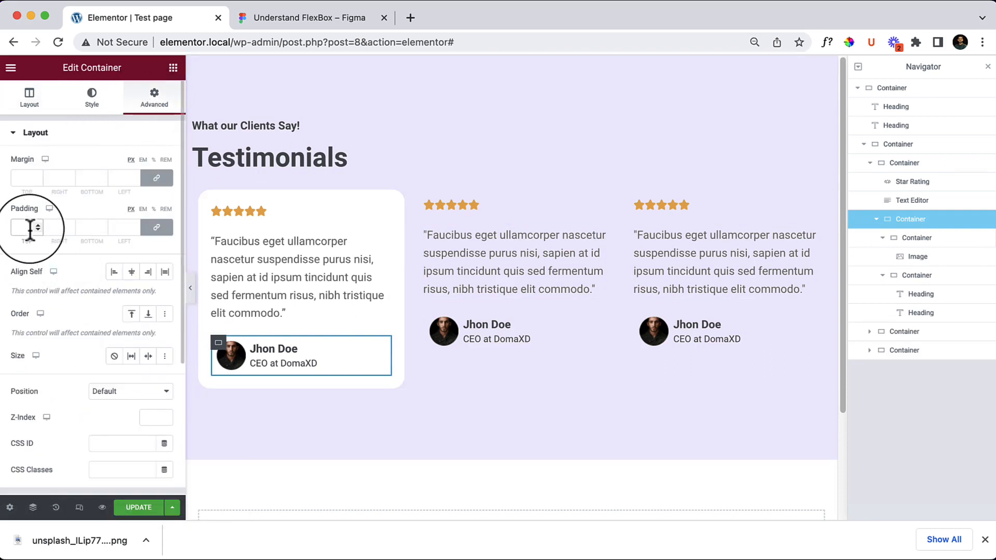
{"action": "type", "text": "0"}
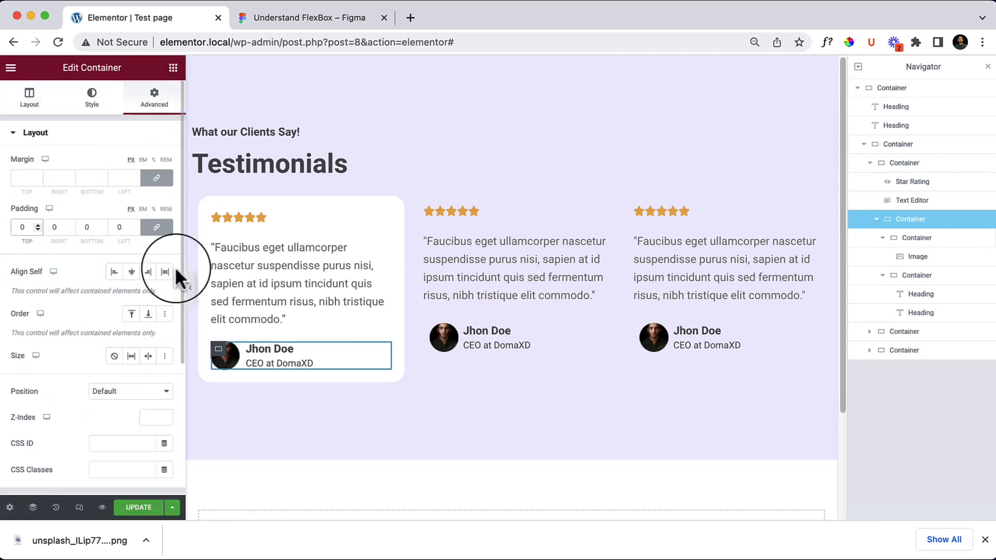
{"action": "left_click", "coordinate": [190, 288]}
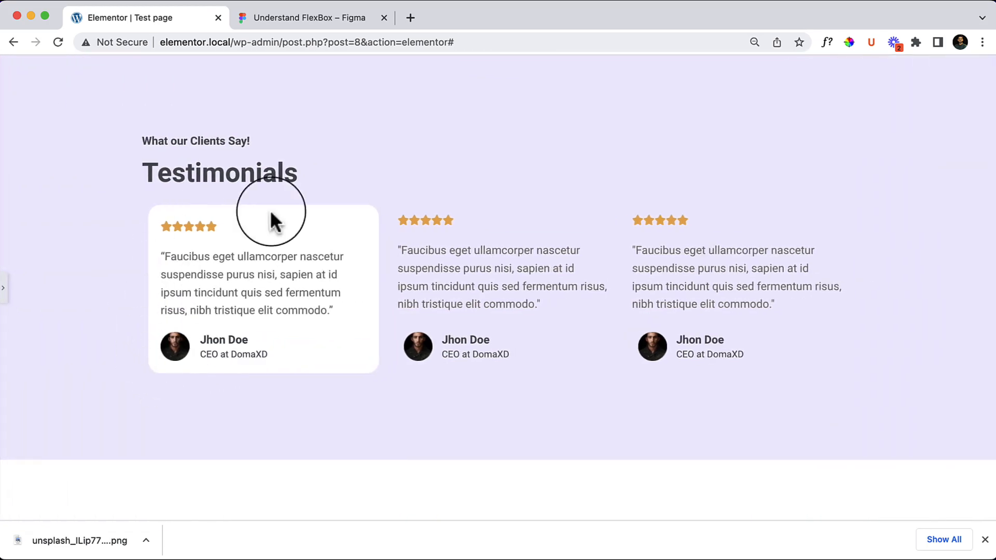
- Delete the second and third testimonial cards, which still lack the white card styling
{"action": "left_click", "coordinate": [9, 300]}
{"action": "right_click", "coordinate": [433, 210]}
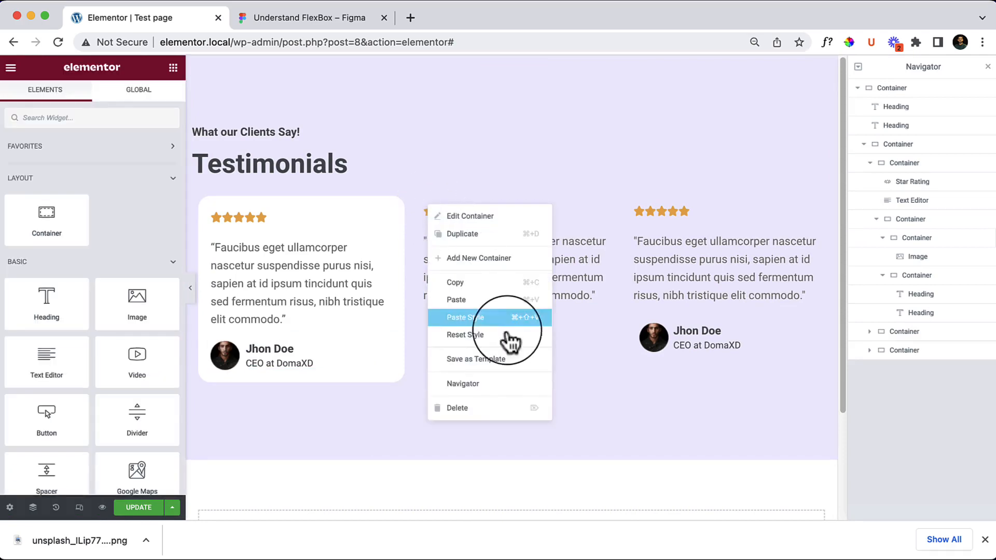
{"action": "left_click", "coordinate": [518, 408]}
{"action": "right_click", "coordinate": [529, 216]}
{"action": "left_click", "coordinate": [591, 422]}
- Duplicate the styled first card twice to fill the testimonials row and preview the section
{"action": "right_click", "coordinate": [206, 239]}
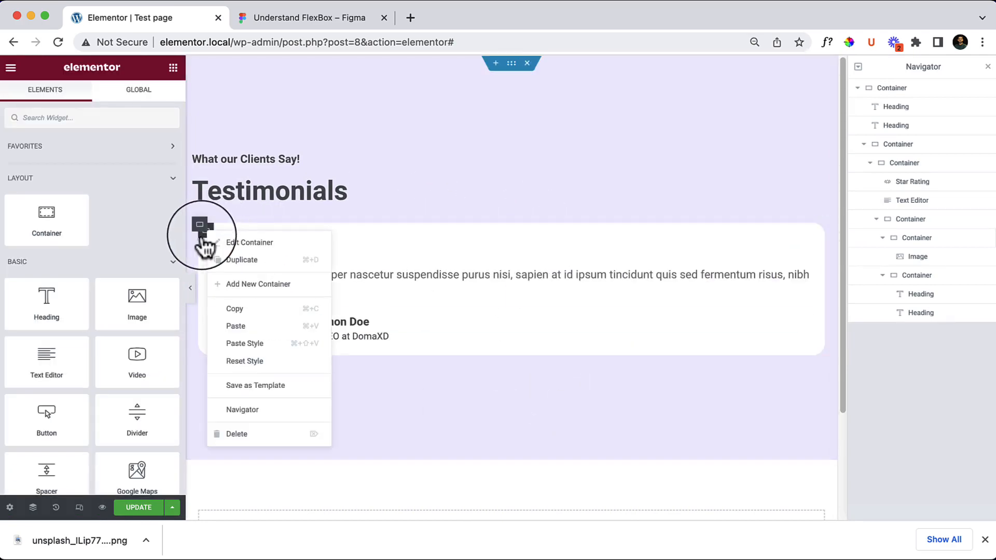
{"action": "left_click", "coordinate": [207, 240]}
{"action": "right_click", "coordinate": [205, 235]}
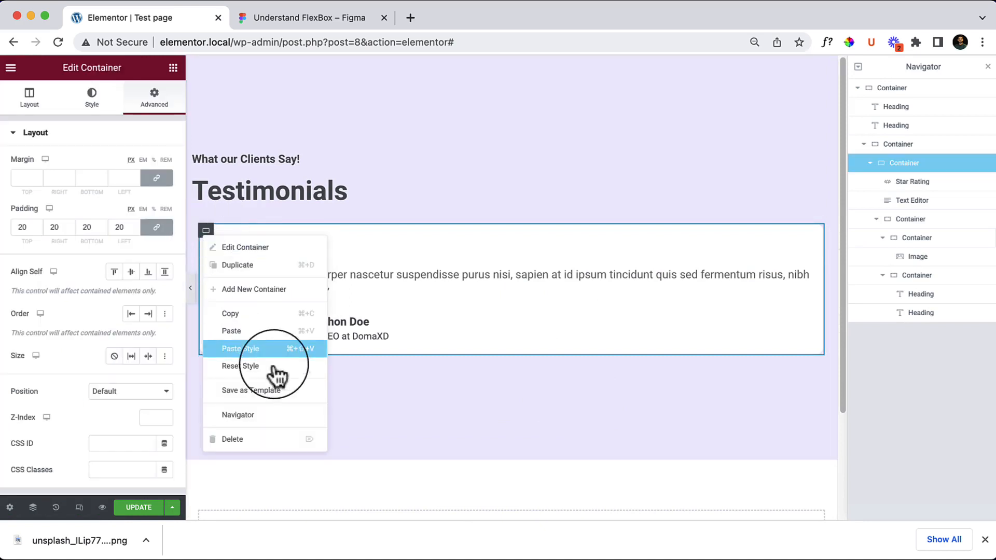
{"action": "left_click", "coordinate": [280, 265]}
{"action": "right_click", "coordinate": [526, 224]}
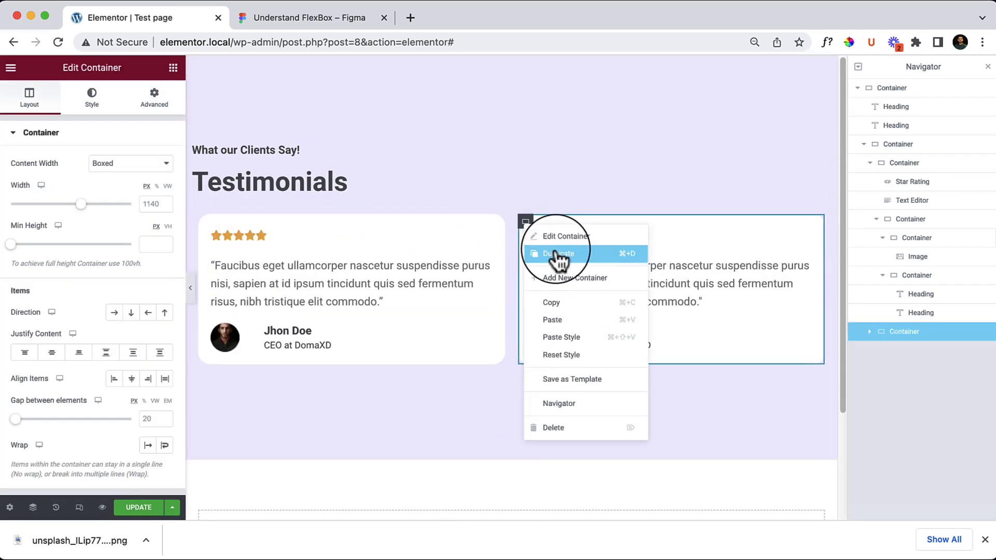
{"action": "left_click", "coordinate": [555, 253]}
{"action": "left_click", "coordinate": [190, 290]}
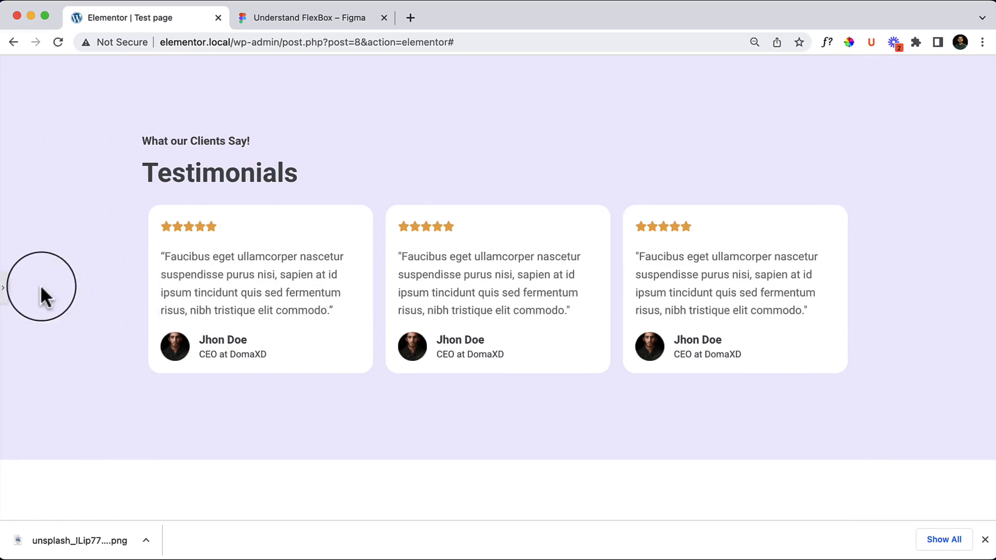
- Examine how the card containers are nested inside the testimonials row and collapse the first card's structure
{"action": "left_click", "coordinate": [8, 287]}
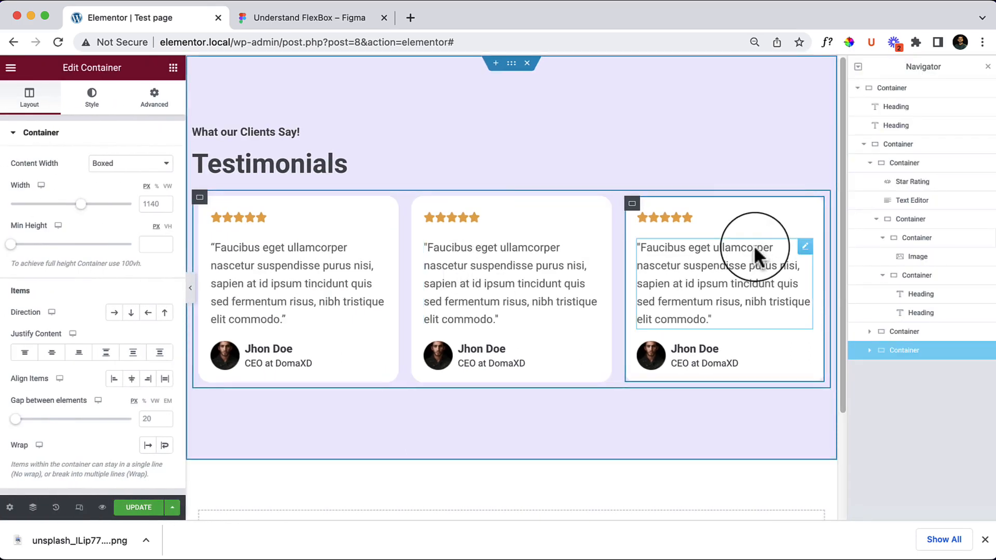
{"action": "left_click", "coordinate": [861, 147]}
{"action": "left_click", "coordinate": [863, 145]}
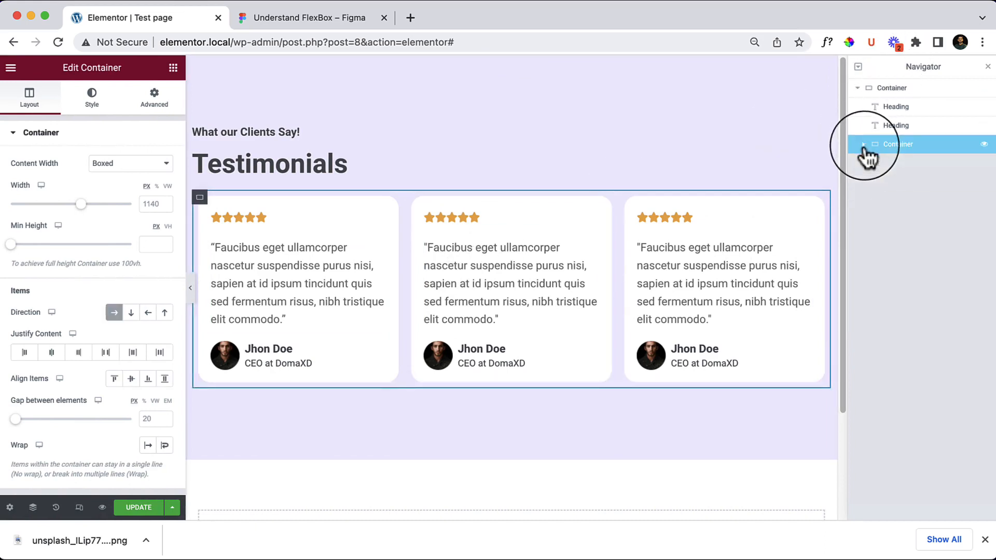
{"action": "left_click", "coordinate": [863, 145]}
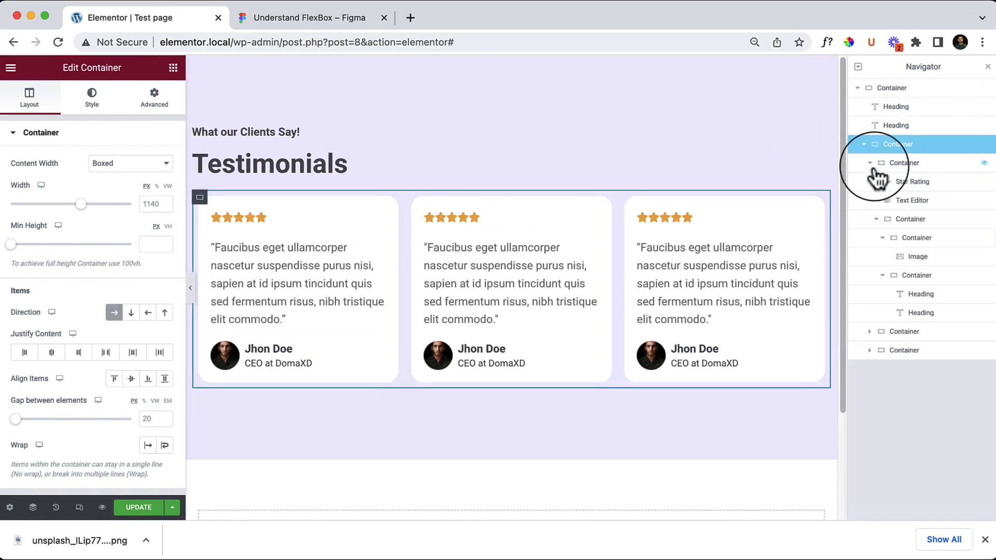
{"action": "left_click", "coordinate": [877, 164]}
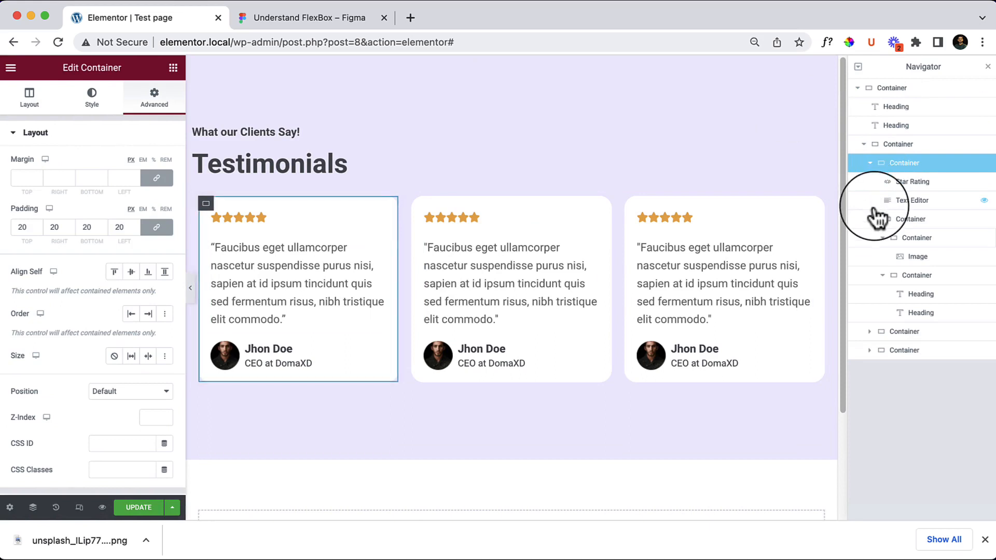
{"action": "left_click", "coordinate": [870, 162]}
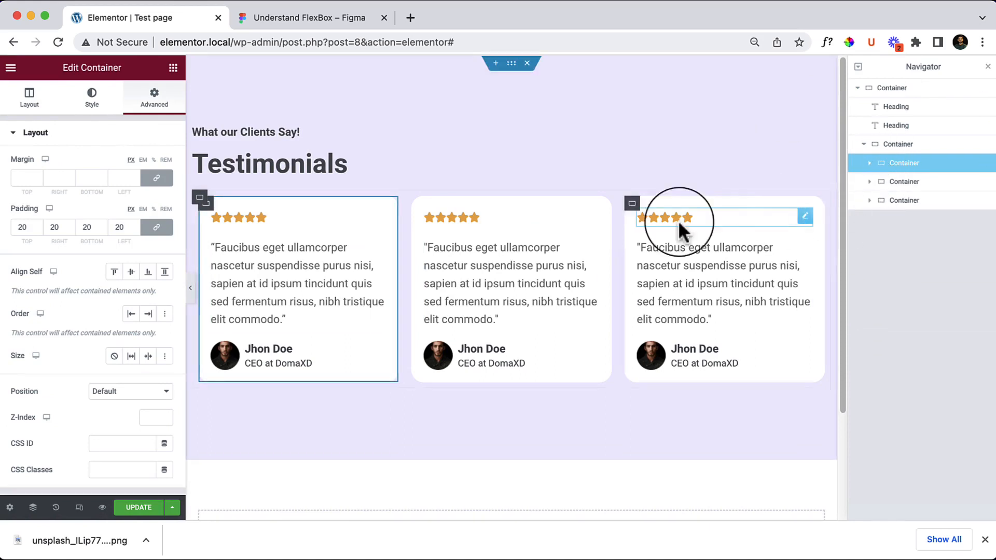
- Adjust the gap between elements in the row container holding the three cards, trying 46 px and 36 px
{"action": "left_click", "coordinate": [905, 147]}
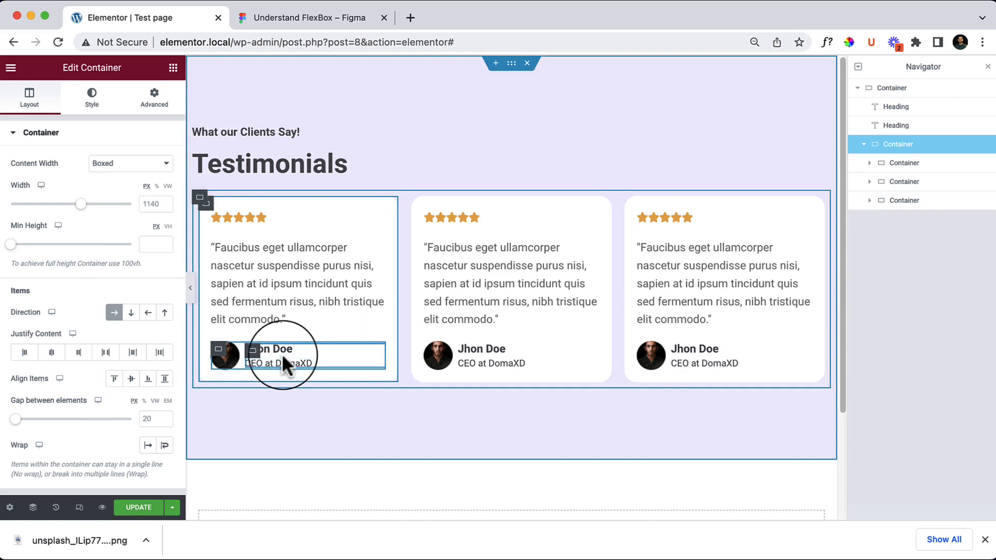
{"action": "left_click_drag", "start_coordinate": [16, 419], "coordinate": [26, 446]}
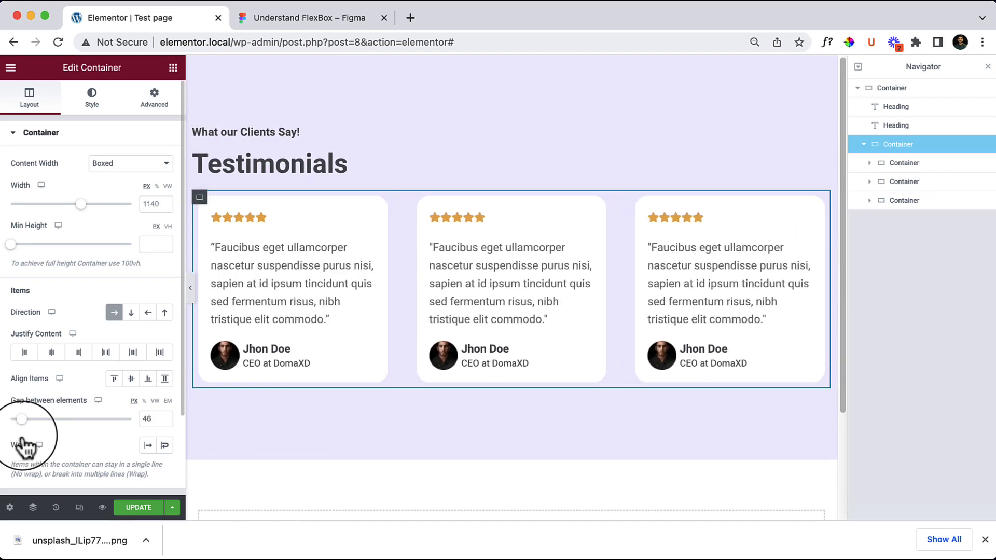
{"action": "triple_click", "coordinate": [166, 421]}
{"action": "triple_click", "coordinate": [166, 421]}
{"action": "triple_click", "coordinate": [166, 421]}
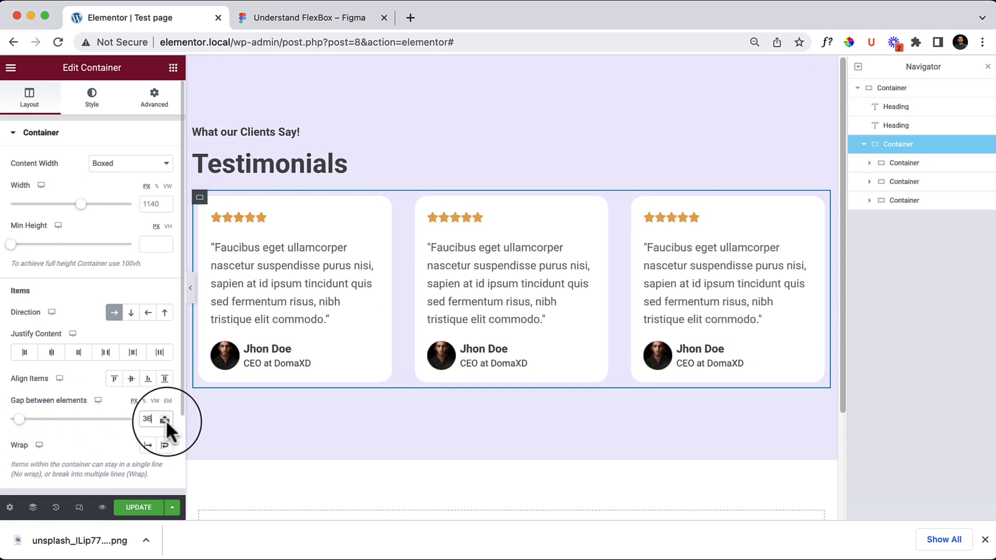
{"action": "triple_click", "coordinate": [166, 421]}
{"action": "left_click_drag", "start_coordinate": [19, 421], "coordinate": [22, 431]}
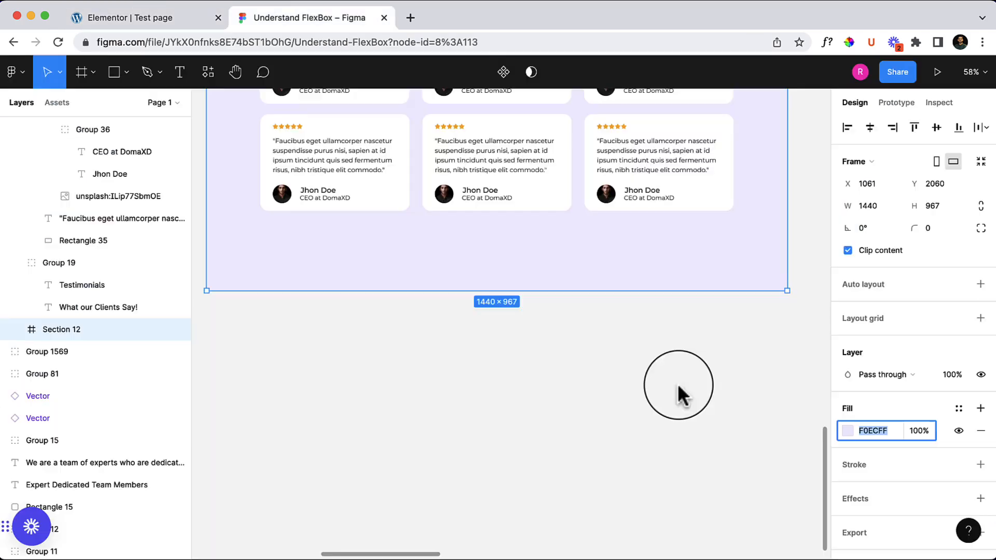
- Switch to the Figma file and examine the Featured Jobs design in frame 6
{"action": "scroll", "coordinate": [678, 384], "scroll_direction": "down", "scroll_amount": 5}
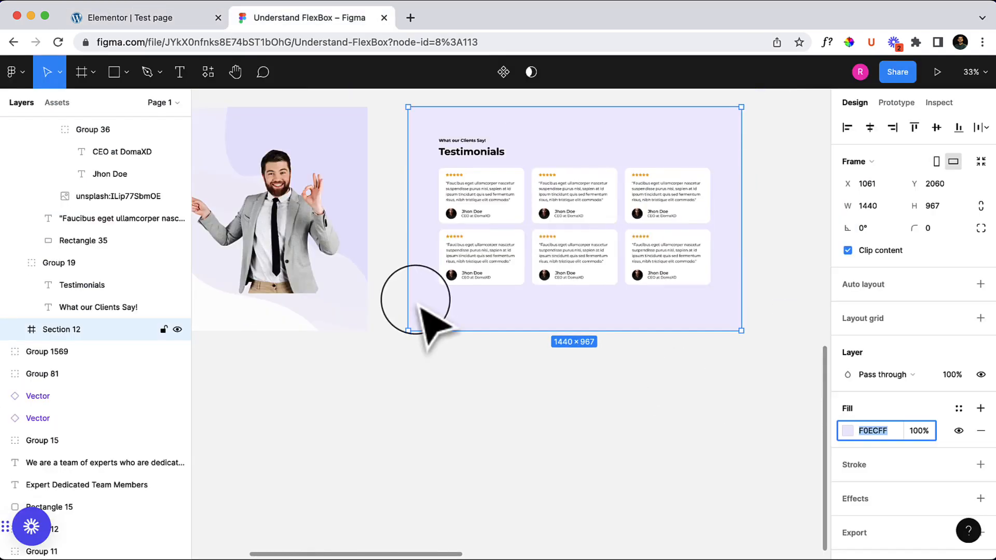
{"action": "scroll", "coordinate": [545, 306], "scroll_direction": "up", "scroll_amount": 5}
{"action": "scroll", "coordinate": [571, 317], "scroll_direction": "up", "scroll_amount": 1}
{"action": "left_click_drag", "start_coordinate": [306, 298], "coordinate": [557, 337]}
{"action": "key", "text": "super+z"}
{"action": "left_click_drag", "start_coordinate": [404, 378], "coordinate": [675, 373]}
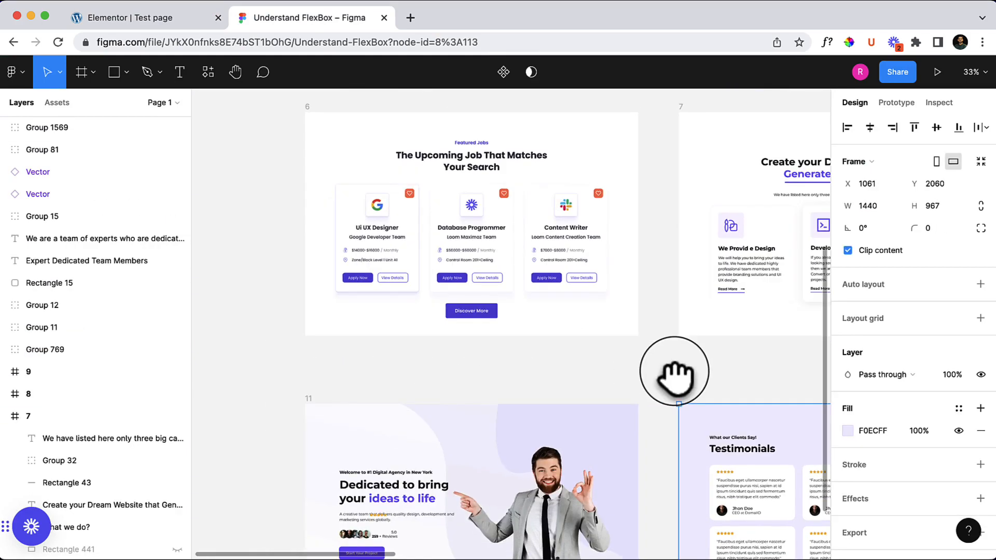
{"action": "scroll", "coordinate": [498, 353], "scroll_direction": "up", "scroll_amount": 4}
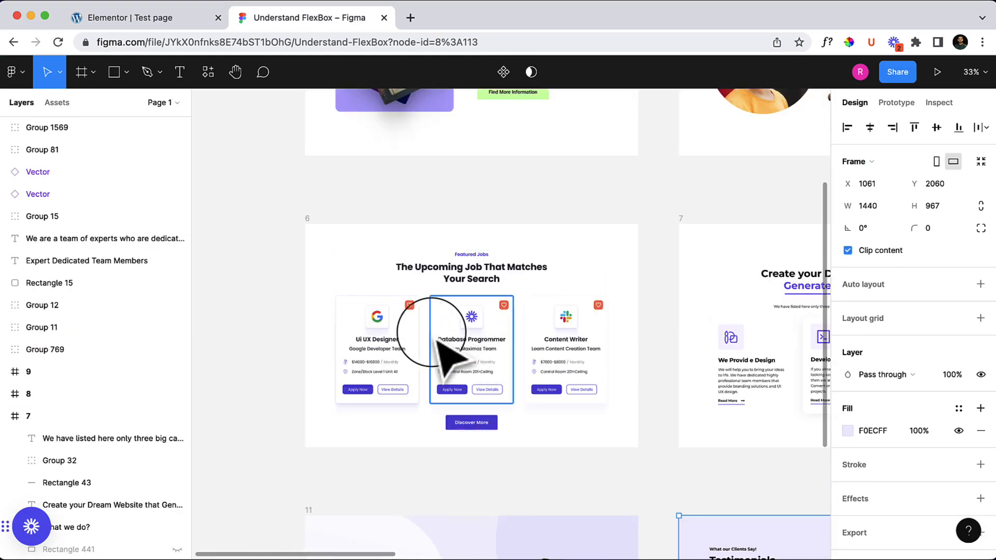
{"action": "scroll", "coordinate": [444, 358], "scroll_direction": "up", "scroll_amount": 3}
{"action": "scroll", "coordinate": [487, 371], "scroll_direction": "up", "scroll_amount": 2}
{"action": "scroll", "coordinate": [500, 382], "scroll_direction": "up", "scroll_amount": 2}
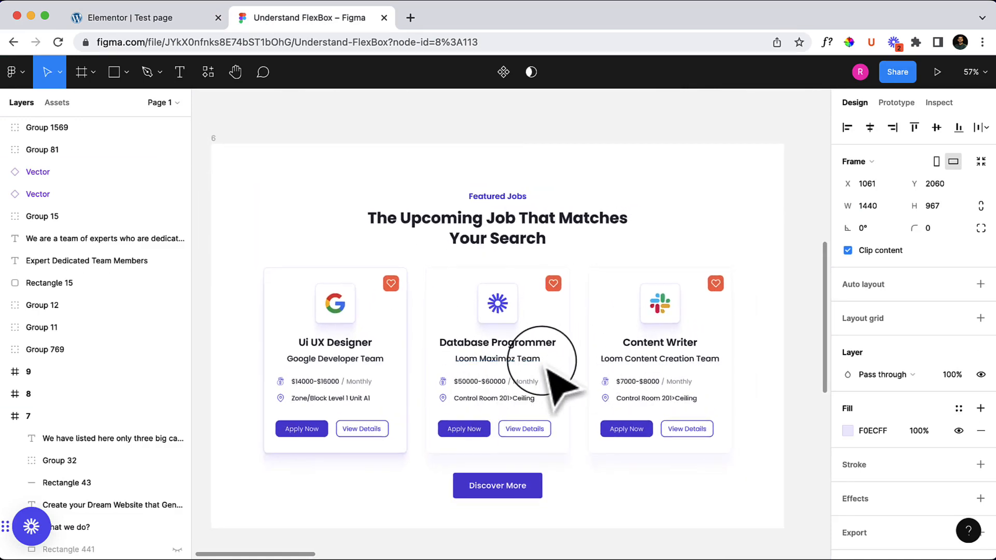
{"action": "scroll", "coordinate": [571, 410], "scroll_direction": "down", "scroll_amount": 1}
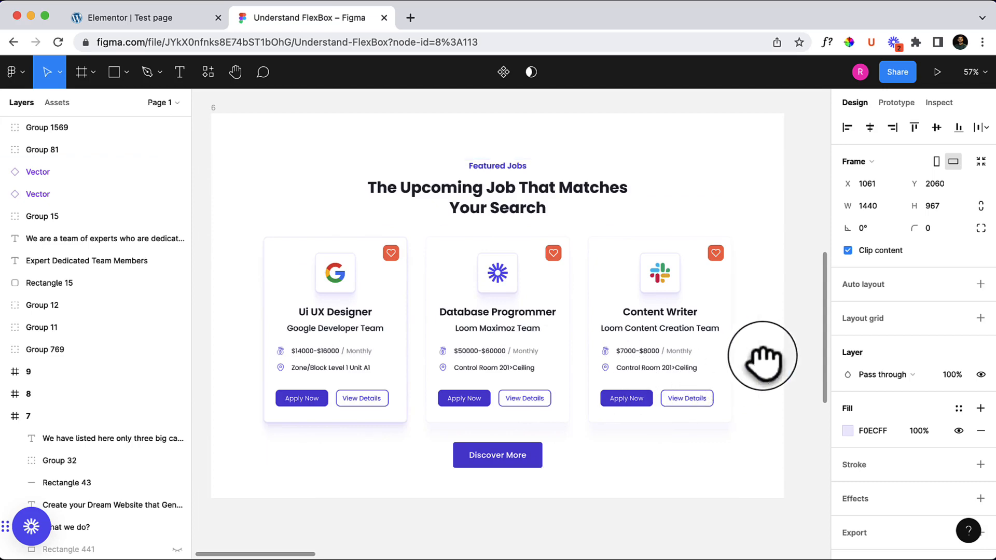
- Survey the other section frames in the Figma file and zoom back in on the Featured Jobs layout in frame 6
{"action": "left_click_drag", "start_coordinate": [763, 356], "coordinate": [605, 306]}
{"action": "scroll", "coordinate": [629, 346], "scroll_direction": "down", "scroll_amount": 3}
{"action": "left_click_drag", "start_coordinate": [708, 402], "coordinate": [375, 399]}
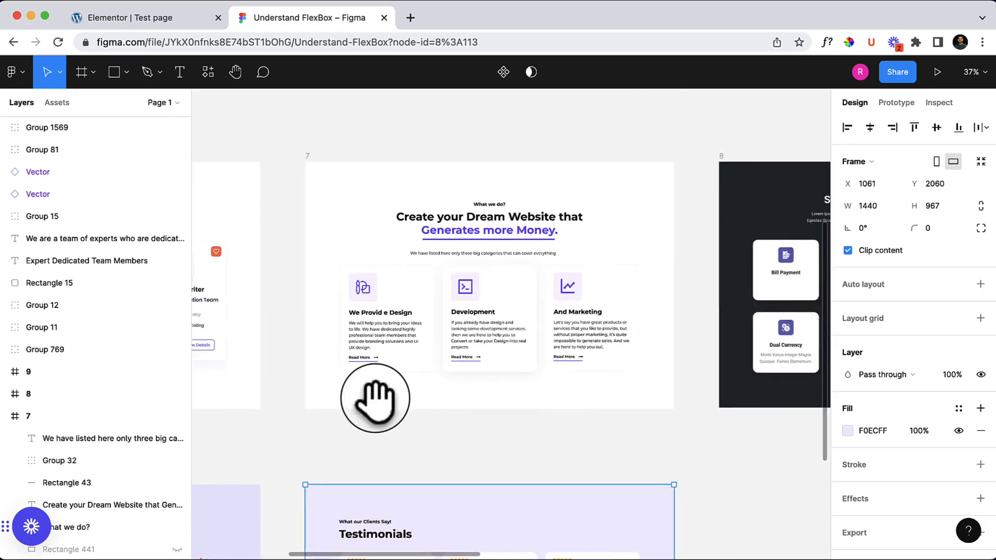
{"action": "left_click_drag", "start_coordinate": [653, 389], "coordinate": [350, 318]}
{"action": "left_click_drag", "start_coordinate": [610, 303], "coordinate": [781, 98]}
{"action": "left_click_drag", "start_coordinate": [497, 485], "coordinate": [675, 350]}
{"action": "left_click_drag", "start_coordinate": [286, 382], "coordinate": [595, 428]}
{"action": "scroll", "coordinate": [585, 430], "scroll_direction": "down", "scroll_amount": 3}
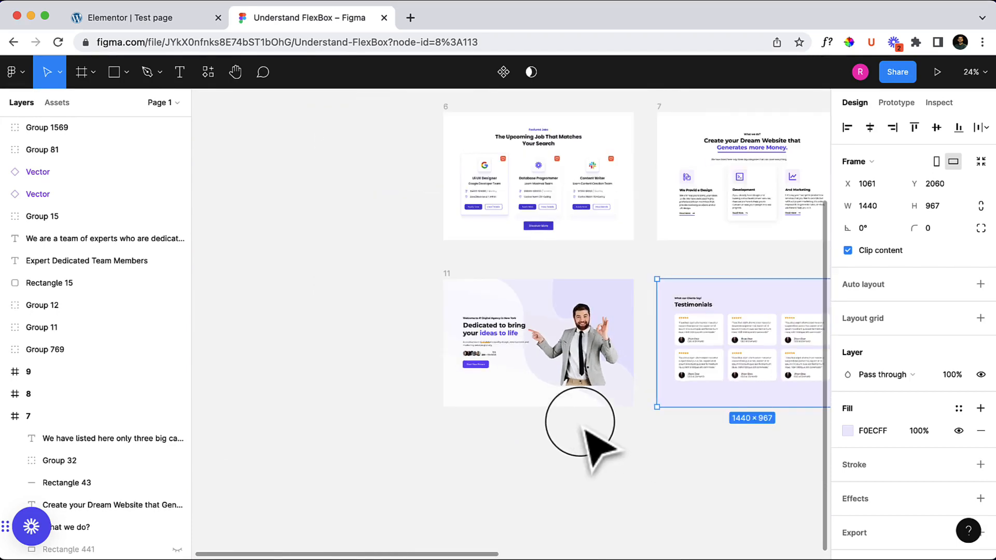
{"action": "left_click_drag", "start_coordinate": [723, 238], "coordinate": [329, 456]}
{"action": "left_click_drag", "start_coordinate": [638, 293], "coordinate": [432, 332]}
{"action": "left_click_drag", "start_coordinate": [608, 357], "coordinate": [429, 311]}
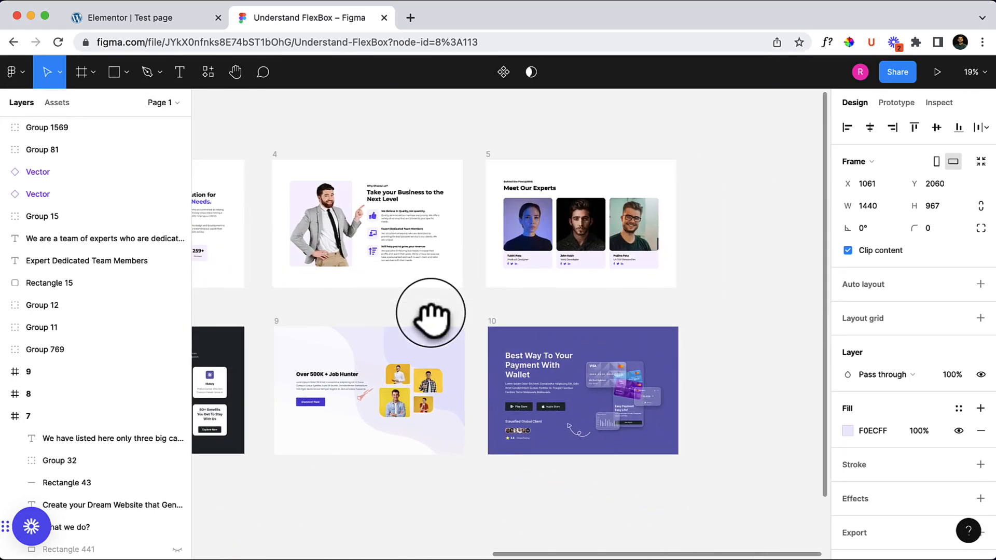
{"action": "left_click_drag", "start_coordinate": [283, 380], "coordinate": [549, 334]}
{"action": "left_click_drag", "start_coordinate": [441, 375], "coordinate": [743, 325]}
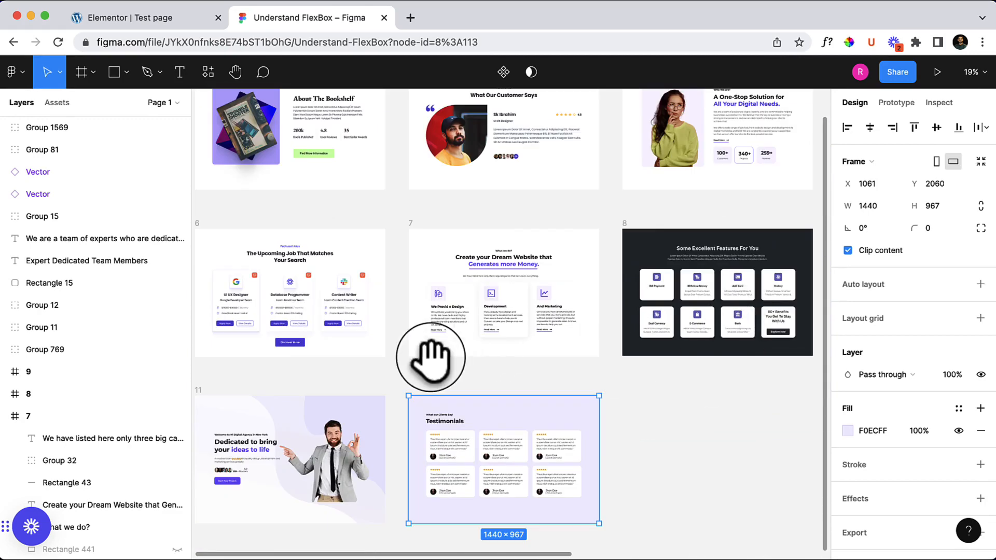
{"action": "left_click_drag", "start_coordinate": [429, 356], "coordinate": [628, 353]}
{"action": "scroll", "coordinate": [466, 243], "scroll_direction": "up", "scroll_amount": 5}
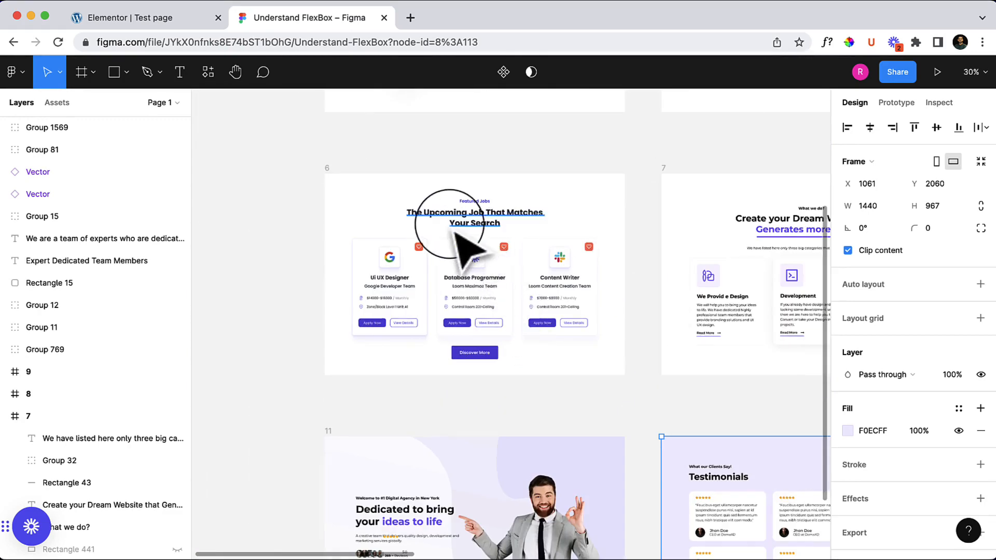
{"action": "scroll", "coordinate": [498, 259], "scroll_direction": "up", "scroll_amount": 2}
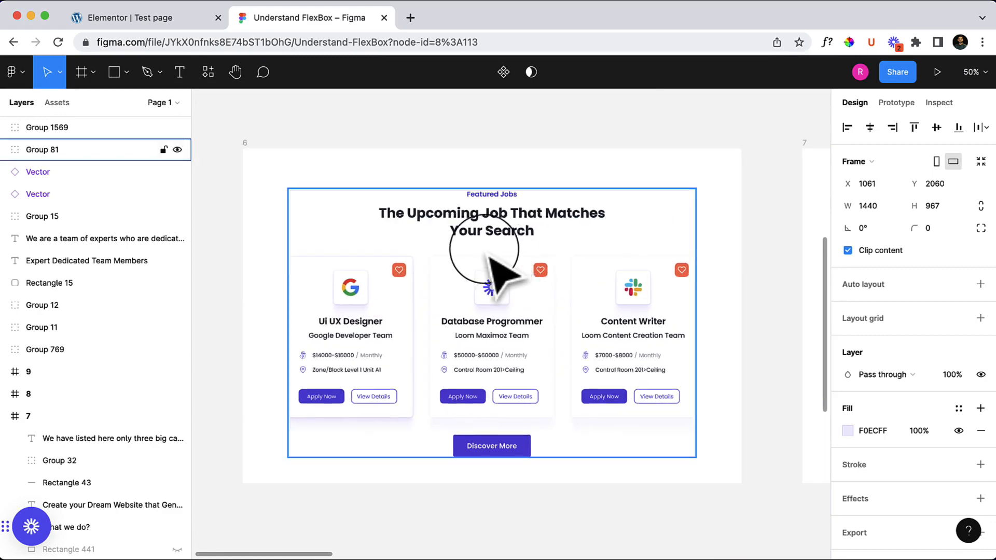
- Duplicate the whole testimonials section container in Elementor and return to the Featured Jobs design in Figma
{"action": "left_click", "coordinate": [155, 21]}
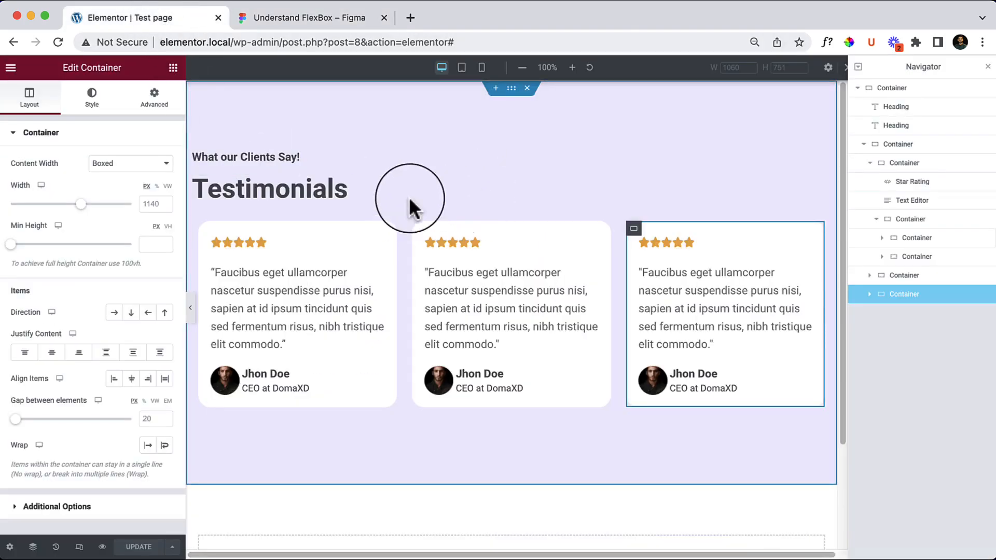
{"action": "right_click", "coordinate": [511, 91]}
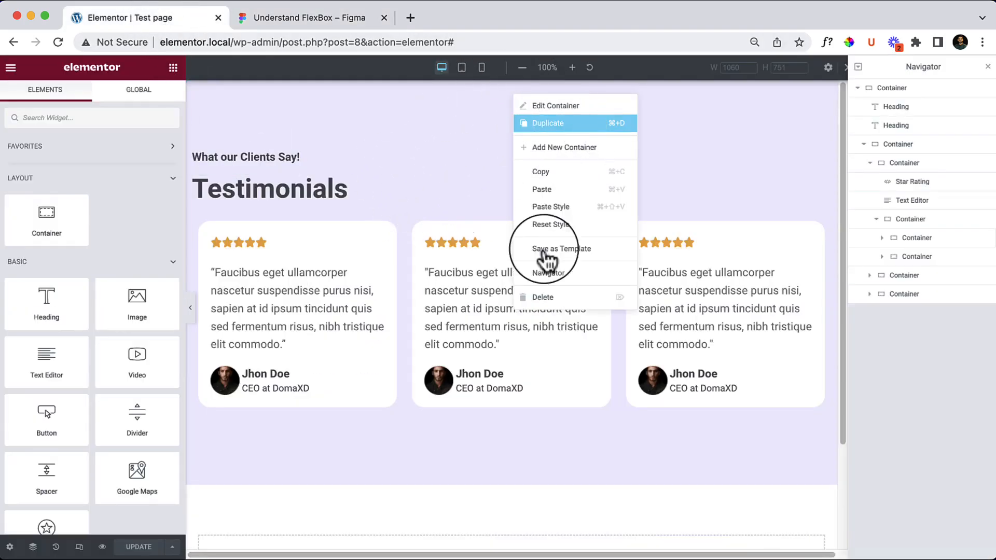
{"action": "left_click", "coordinate": [542, 190]}
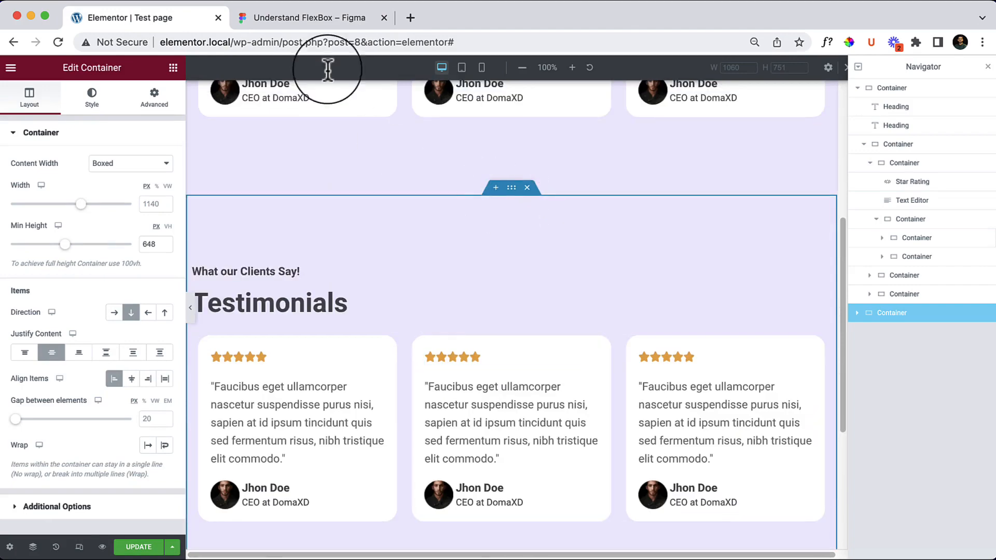
{"action": "left_click", "coordinate": [311, 18]}
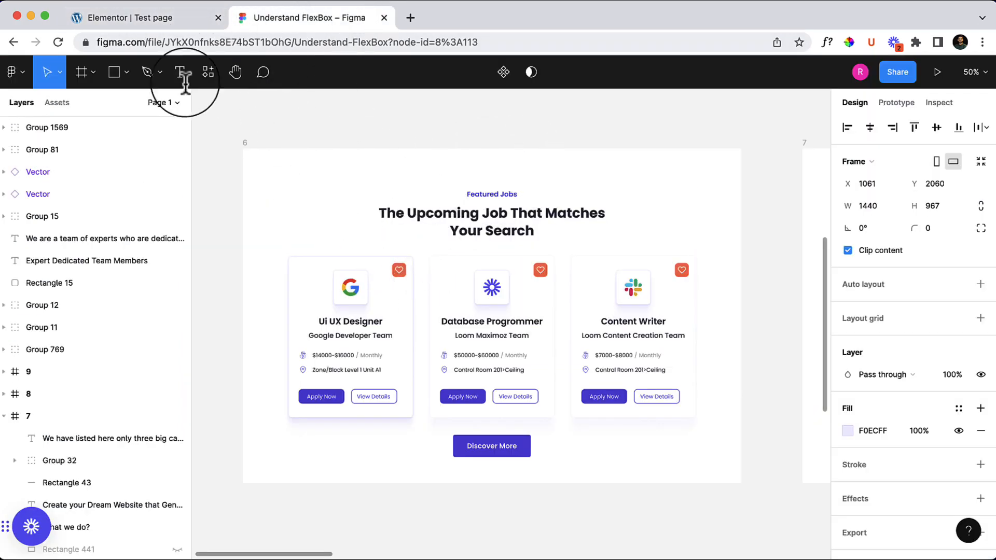
- Switch to the Elementor page and set the duplicated testimonials section's background color to white (#FFFFFF)
{"action": "left_click", "coordinate": [155, 17]}
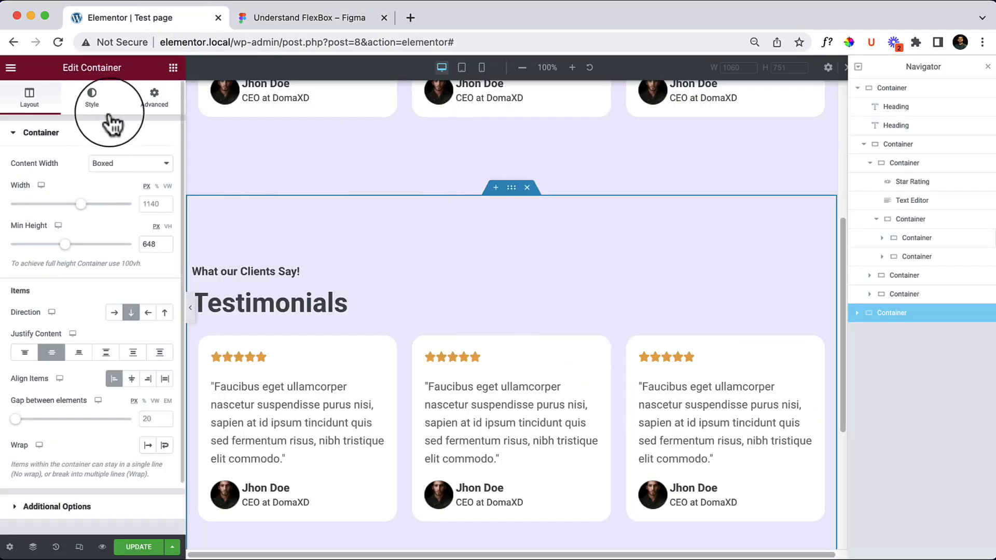
{"action": "left_click", "coordinate": [92, 99]}
{"action": "left_click", "coordinate": [148, 215]}
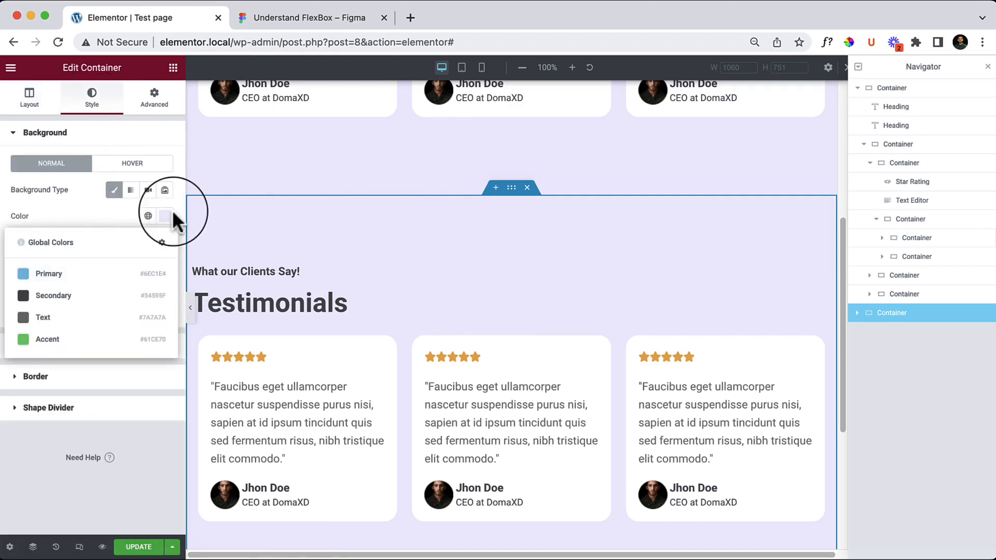
{"action": "left_click", "coordinate": [166, 216]}
{"action": "left_click_drag", "start_coordinate": [98, 293], "coordinate": [2, 244]}
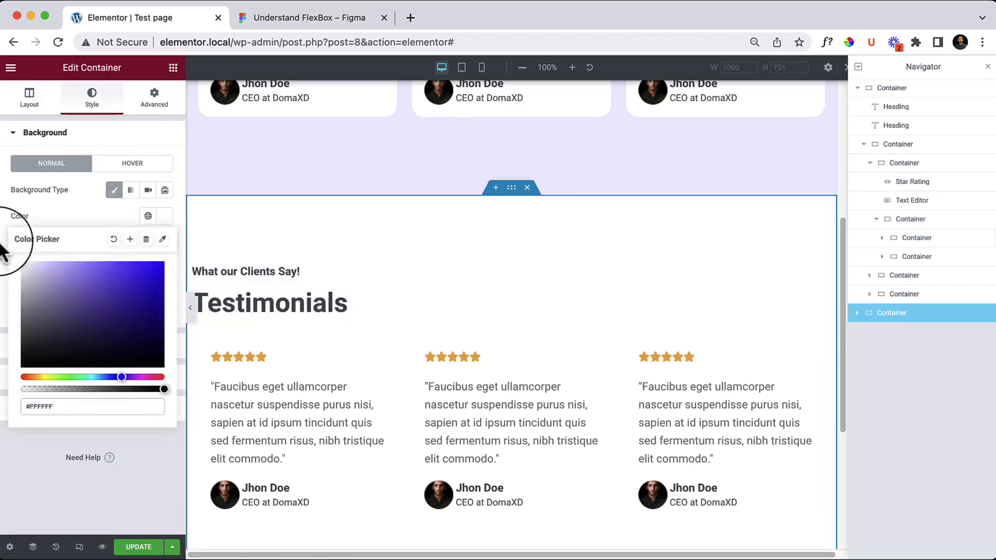
- Delete the container holding the three testimonial cards from the duplicated section, keeping its two headings
{"action": "left_click", "coordinate": [300, 314]}
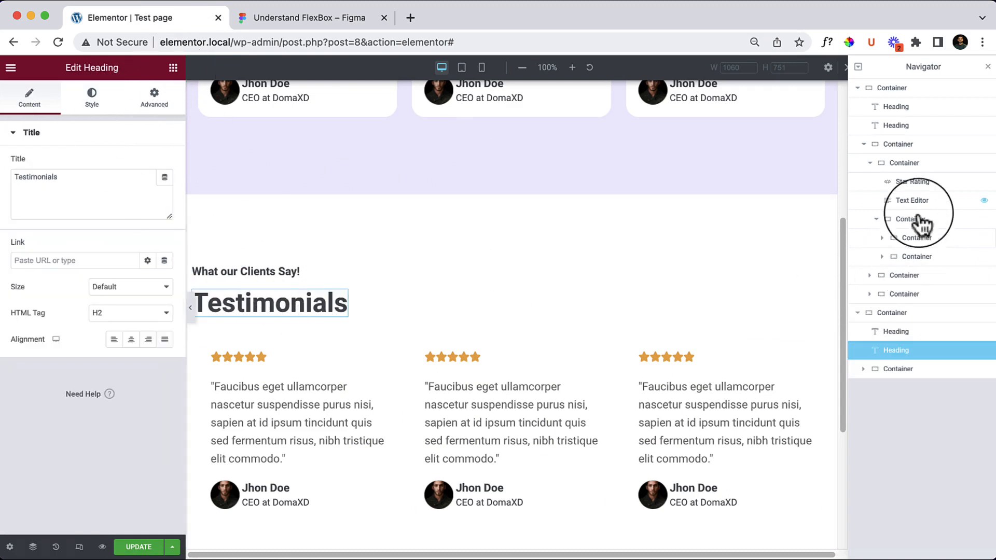
{"action": "left_click", "coordinate": [904, 332]}
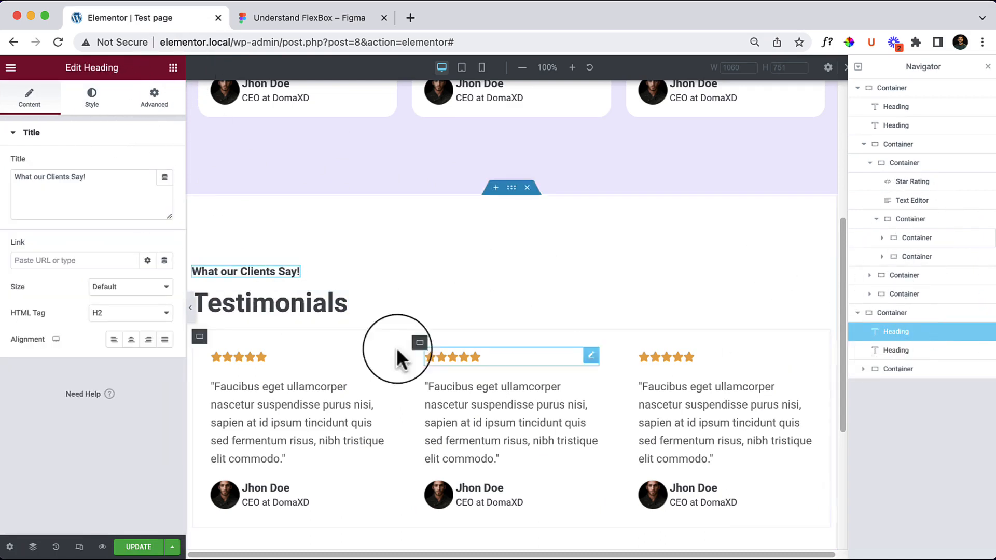
{"action": "left_click", "coordinate": [203, 341]}
{"action": "right_click", "coordinate": [202, 340]}
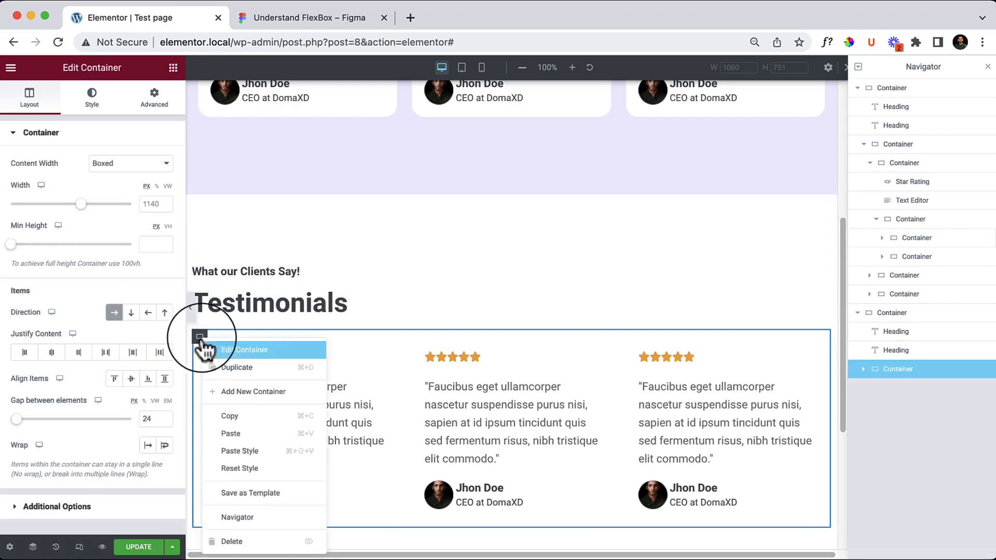
{"action": "left_click", "coordinate": [278, 542]}
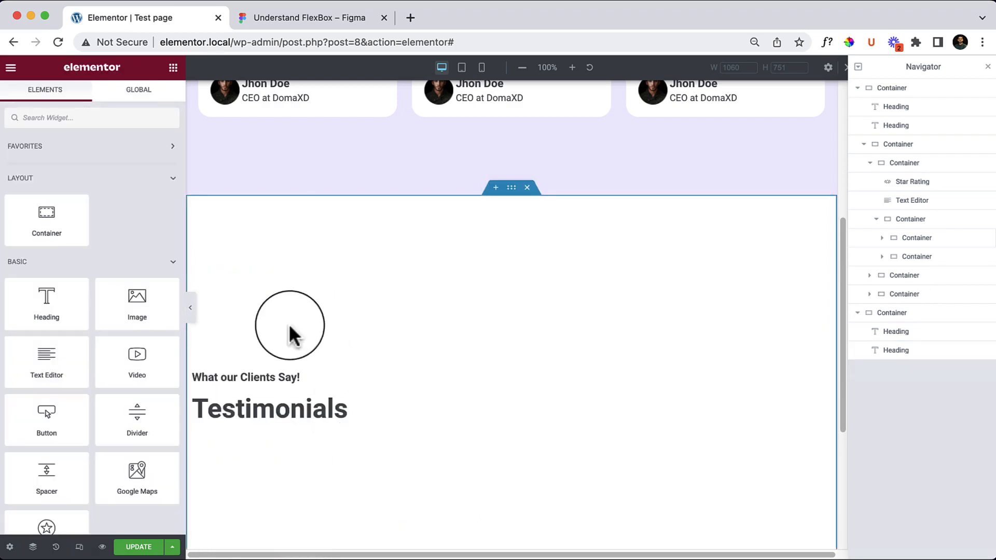
- Add a new empty container below the Testimonials heading in the duplicated section
{"action": "left_click", "coordinate": [264, 379]}
{"action": "left_click", "coordinate": [131, 340]}
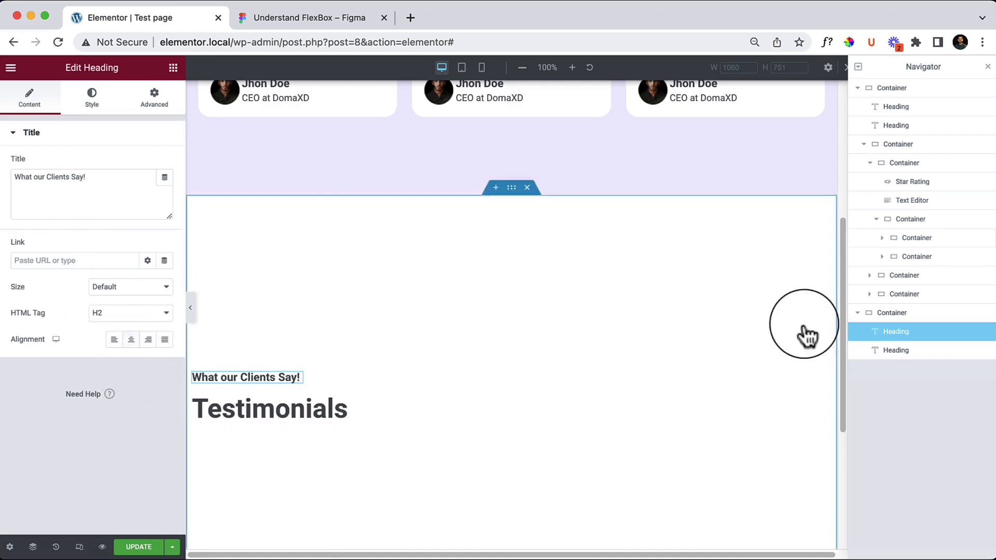
{"action": "left_click", "coordinate": [895, 312]}
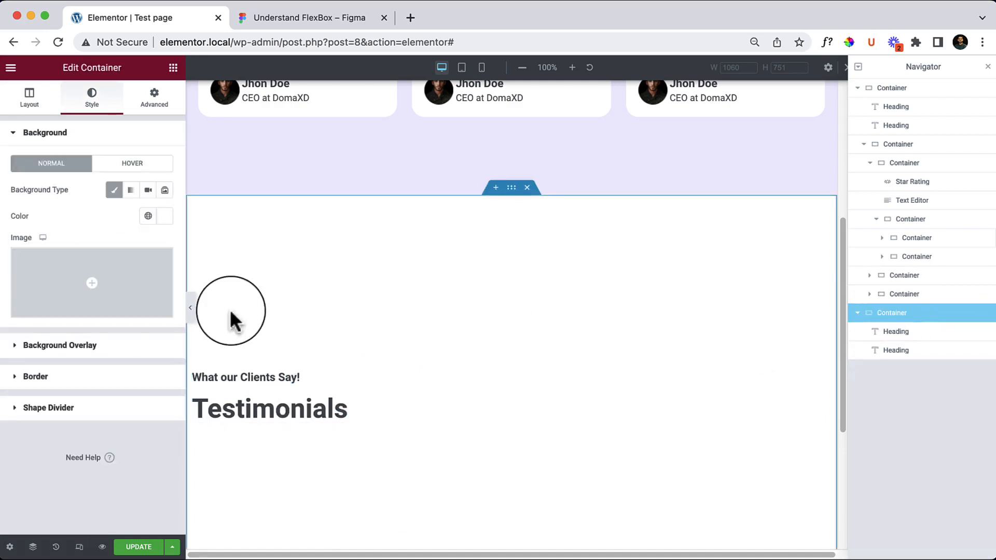
{"action": "left_click", "coordinate": [27, 99]}
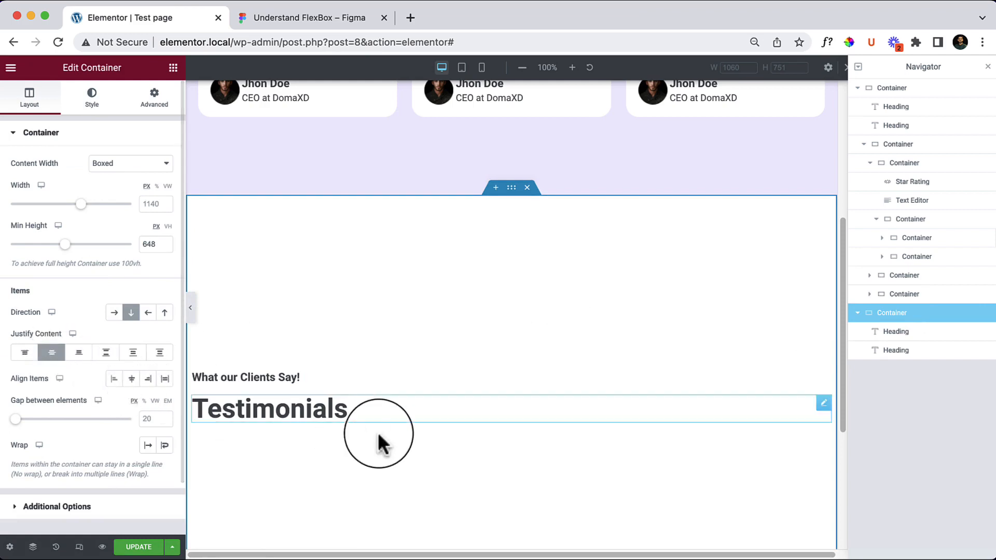
{"action": "scroll", "coordinate": [376, 432], "scroll_direction": "down", "scroll_amount": 3}
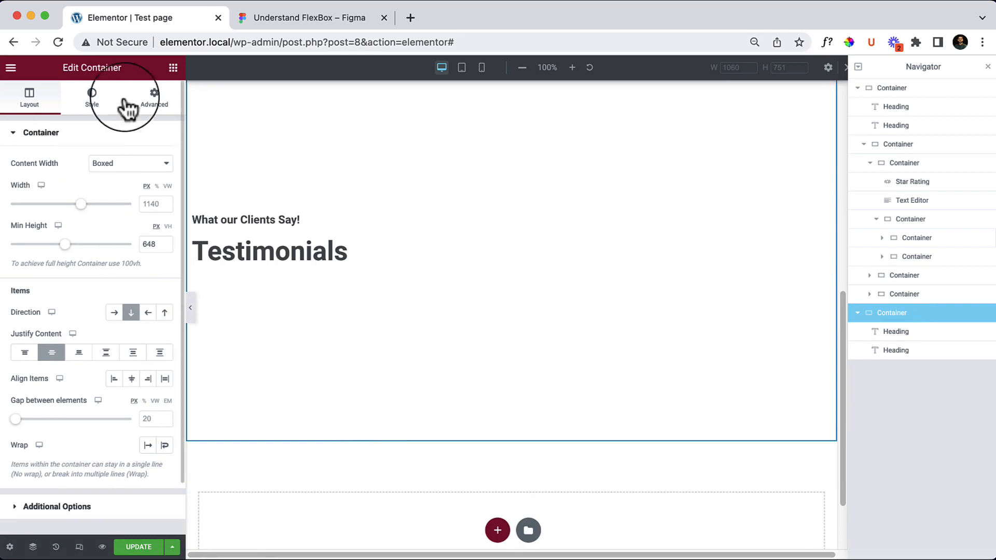
{"action": "left_click", "coordinate": [173, 67]}
{"action": "left_click_drag", "start_coordinate": [44, 211], "coordinate": [313, 266]}
- Switch to the Figma file and examine the Ui UX Designer card, its Google icon and the frame that contains them
{"action": "left_click", "coordinate": [282, 17]}
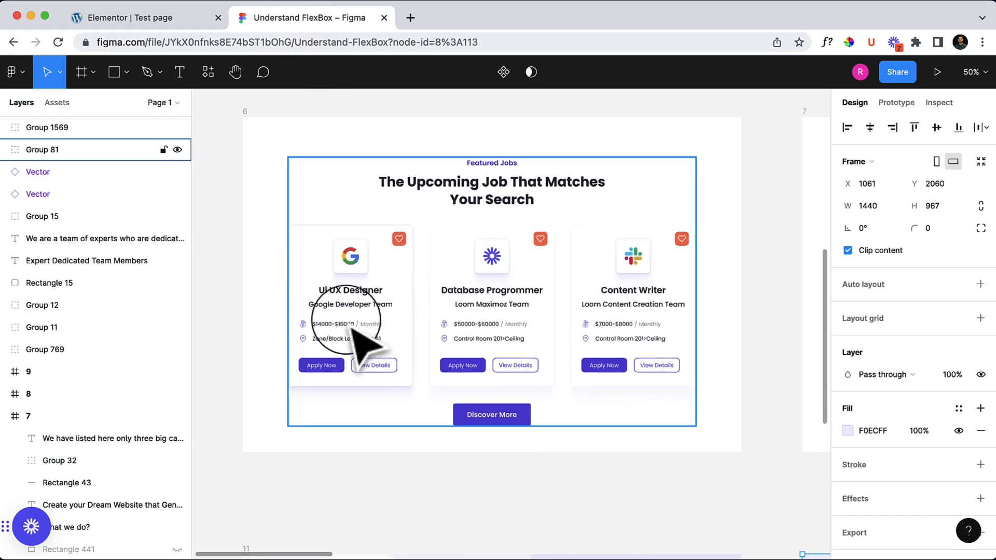
{"action": "scroll", "coordinate": [358, 249], "scroll_direction": "up", "scroll_amount": 3}
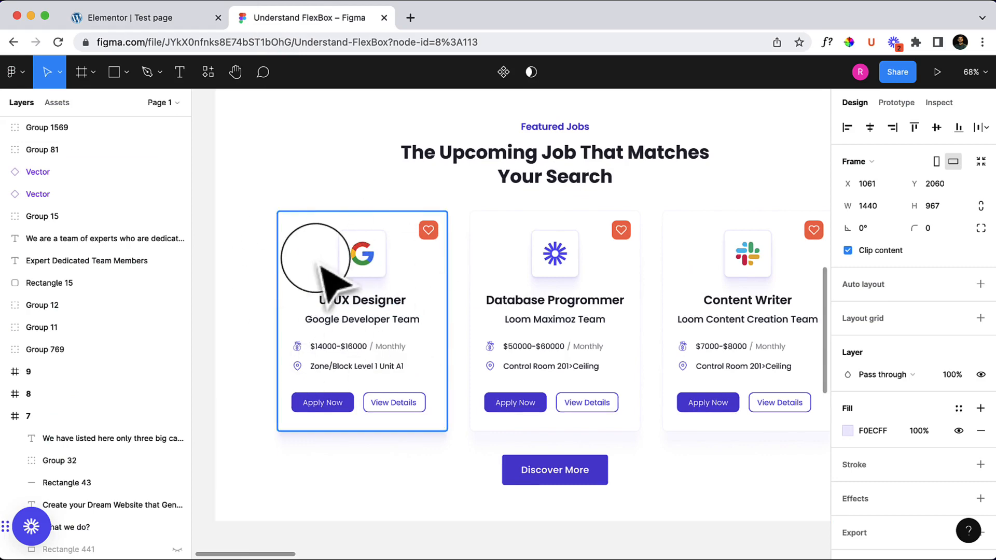
{"action": "scroll", "coordinate": [306, 281], "scroll_direction": "up", "scroll_amount": 3}
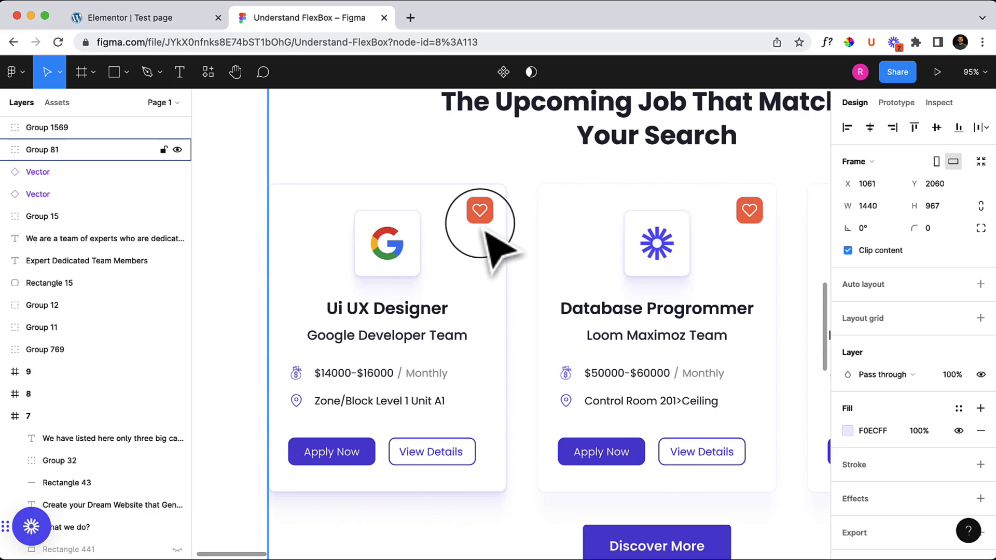
{"action": "left_click", "coordinate": [401, 254]}
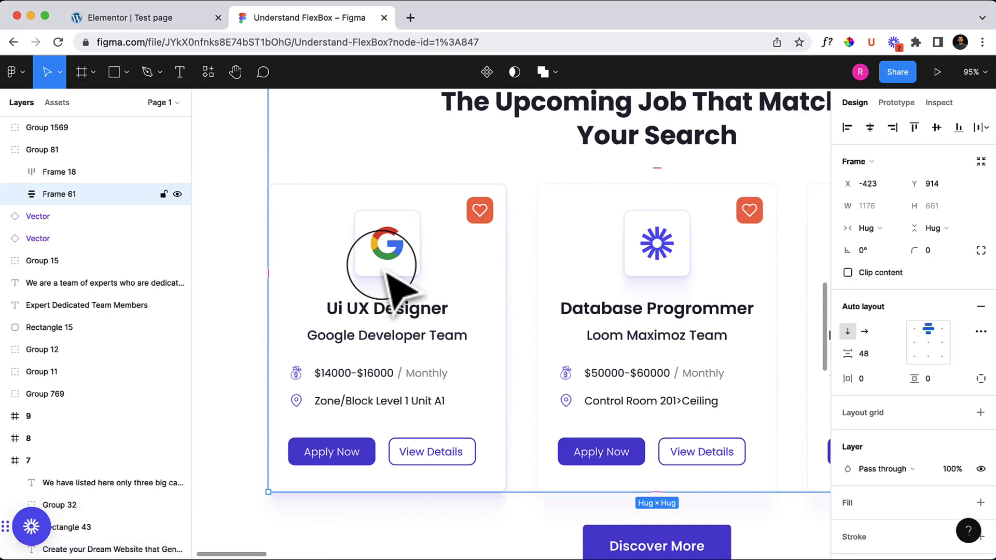
{"action": "double_click", "coordinate": [401, 254]}
{"action": "double_click", "coordinate": [401, 255]}
{"action": "double_click", "coordinate": [401, 254]}
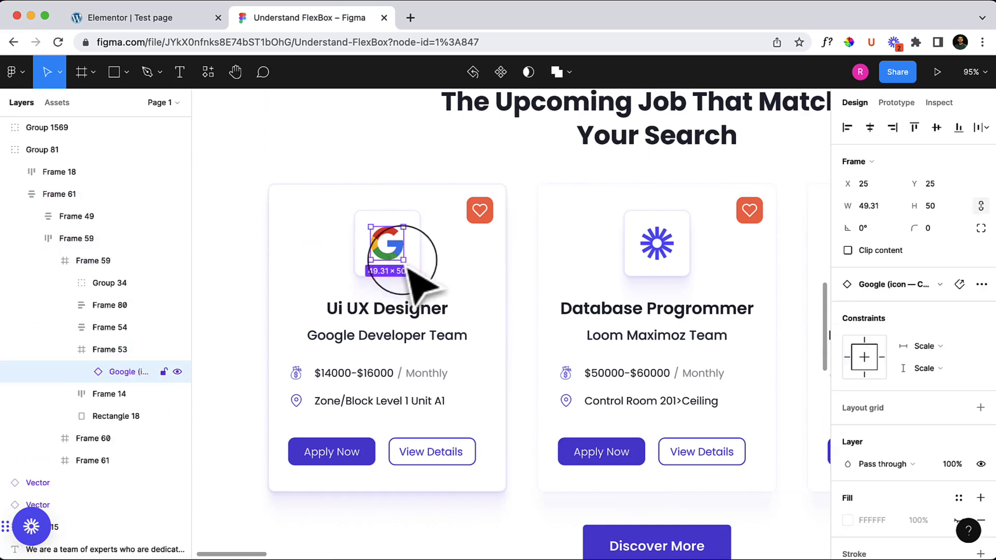
{"action": "left_click", "coordinate": [471, 281]}
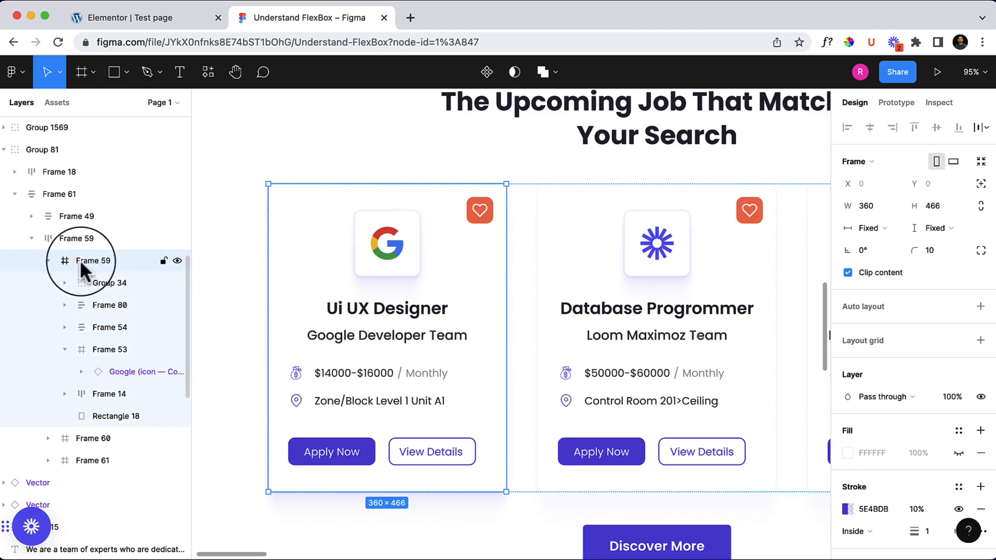
{"action": "left_click", "coordinate": [177, 260]}
{"action": "left_click", "coordinate": [177, 260]}
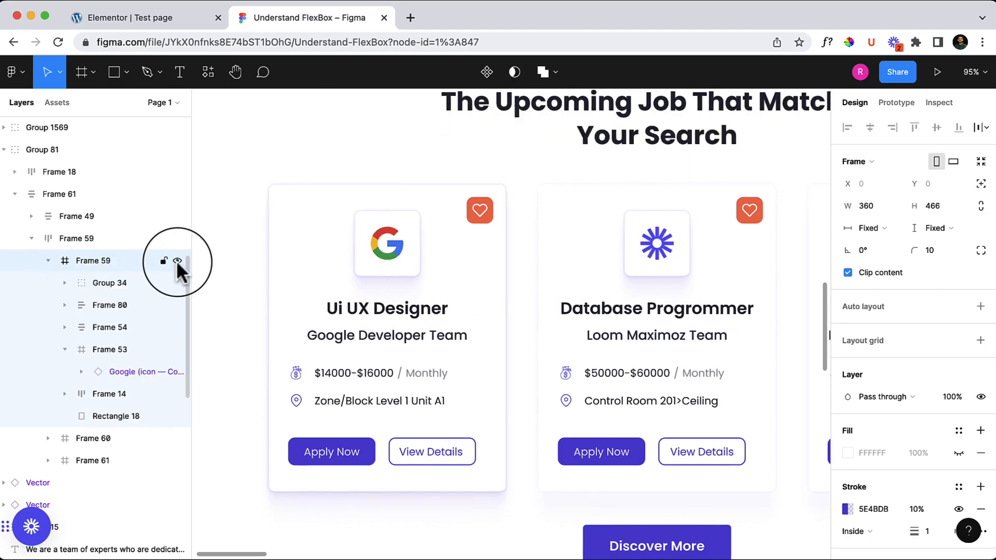
- Find the Google icon's box, Frame 53, among the first card's layers and export it as a 1x PNG
{"action": "left_click", "coordinate": [101, 282]}
{"action": "left_click", "coordinate": [104, 305]}
{"action": "left_click", "coordinate": [99, 329]}
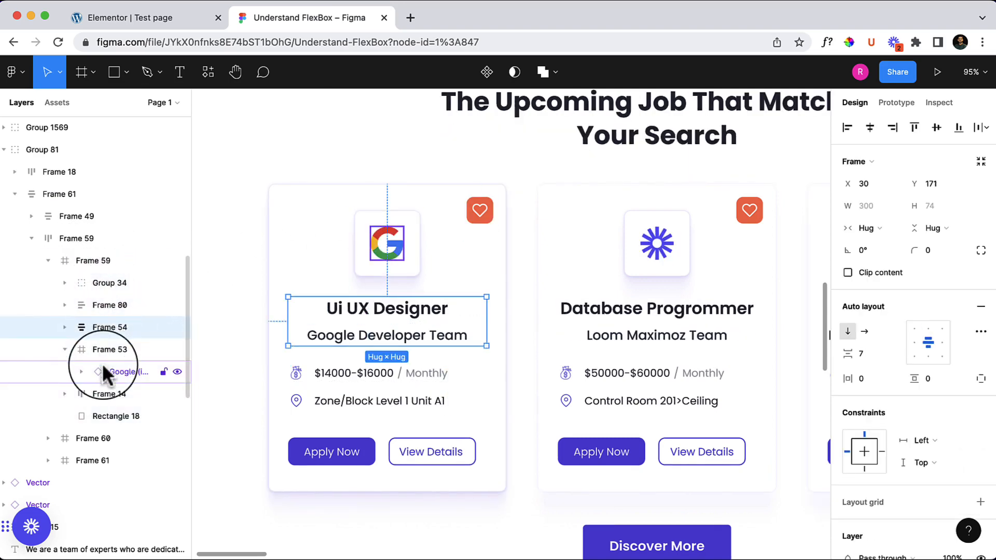
{"action": "left_click", "coordinate": [105, 373]}
{"action": "left_click", "coordinate": [104, 349]}
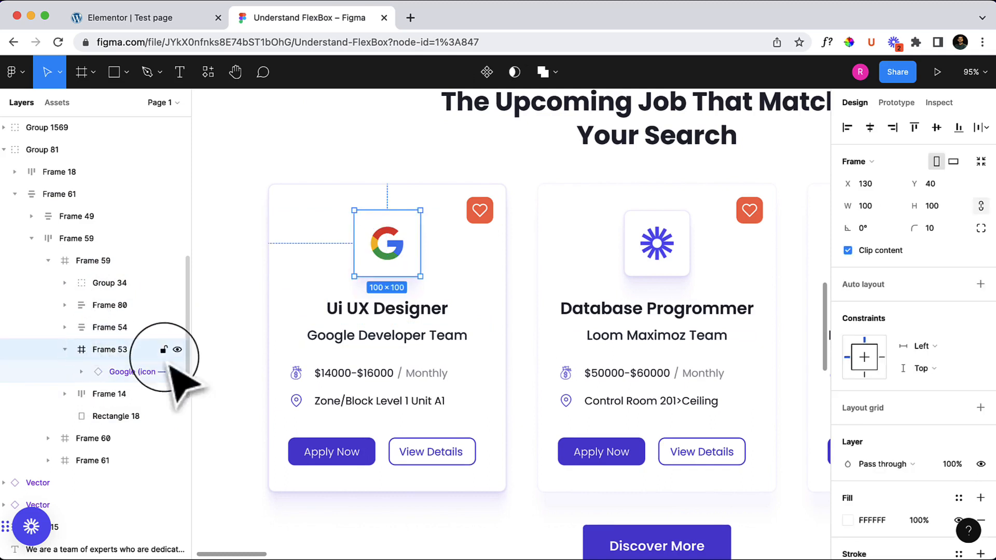
{"action": "scroll", "coordinate": [902, 475], "scroll_direction": "down", "scroll_amount": 6}
{"action": "scroll", "coordinate": [898, 433], "scroll_direction": "down", "scroll_amount": 3}
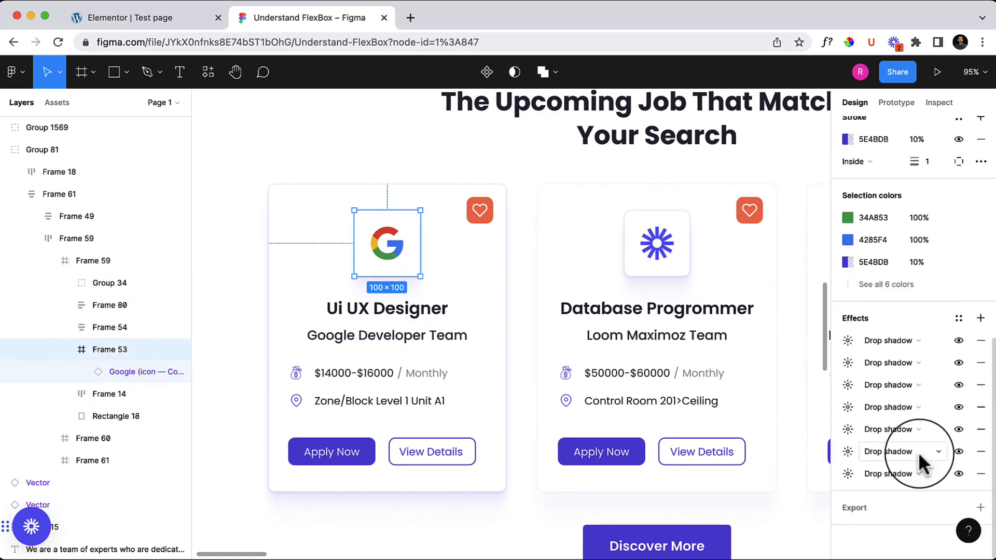
{"action": "scroll", "coordinate": [892, 507], "scroll_direction": "down", "scroll_amount": 2}
{"action": "left_click", "coordinate": [910, 480]}
- Switch to the Elementor page and nest two more containers, one inside the other, in the empty container below the headings
{"action": "left_click", "coordinate": [158, 21]}
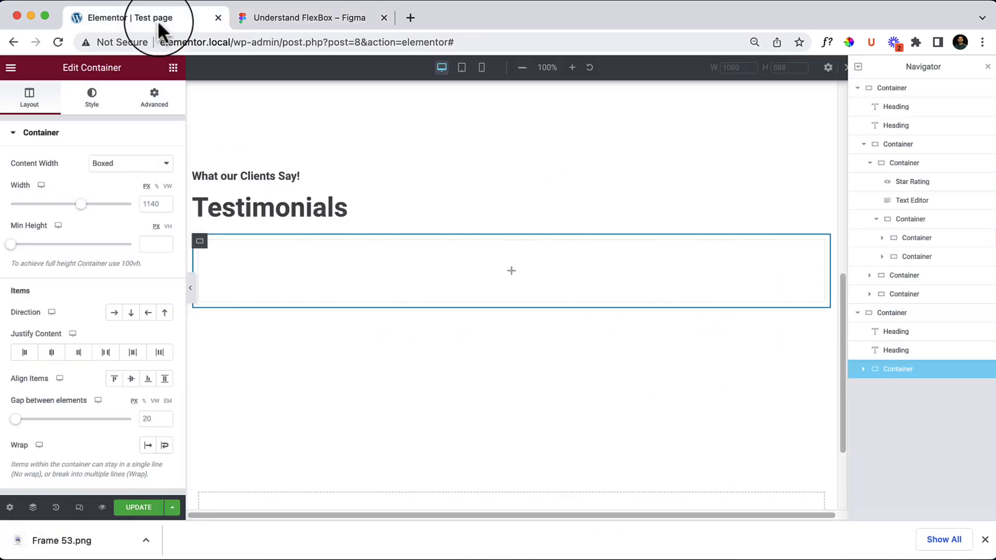
{"action": "left_click", "coordinate": [510, 274]}
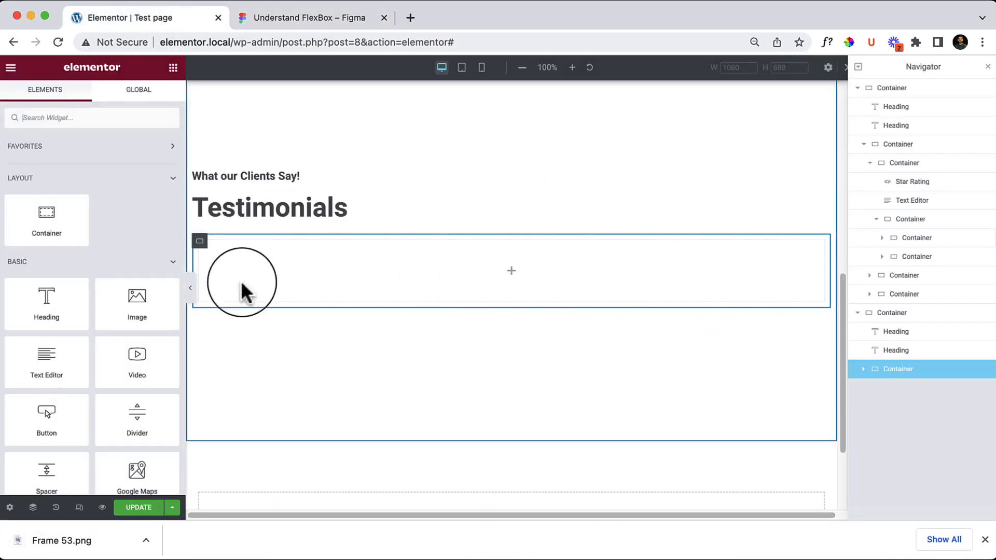
{"action": "left_click", "coordinate": [860, 374]}
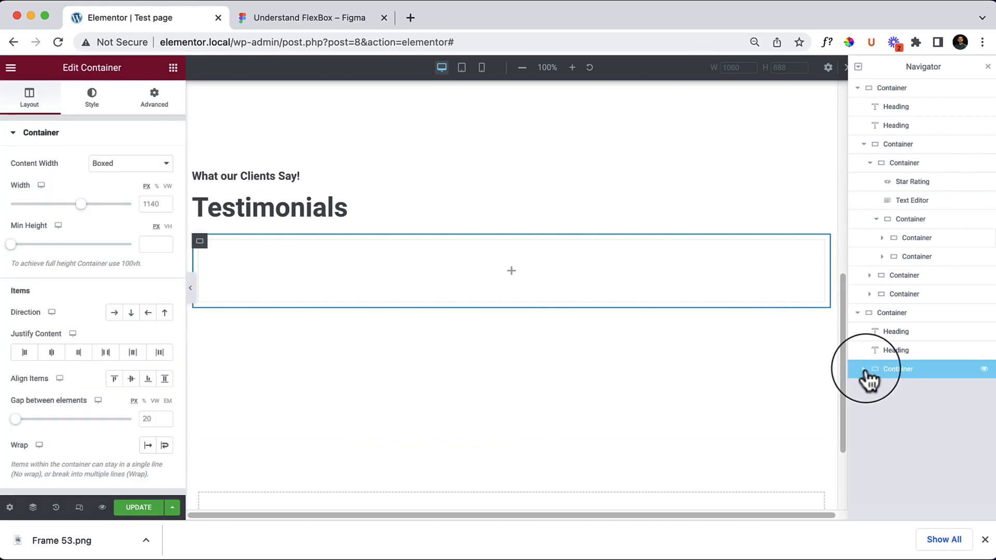
{"action": "left_click", "coordinate": [238, 271]}
{"action": "left_click_drag", "start_coordinate": [58, 223], "coordinate": [554, 284]}
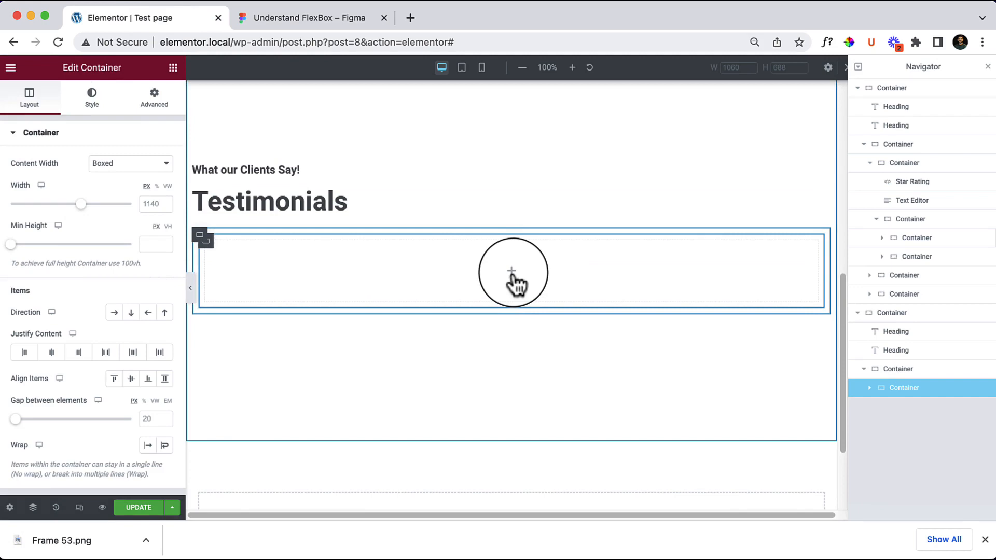
{"action": "left_click", "coordinate": [512, 272]}
{"action": "left_click_drag", "start_coordinate": [47, 231], "coordinate": [524, 300]}
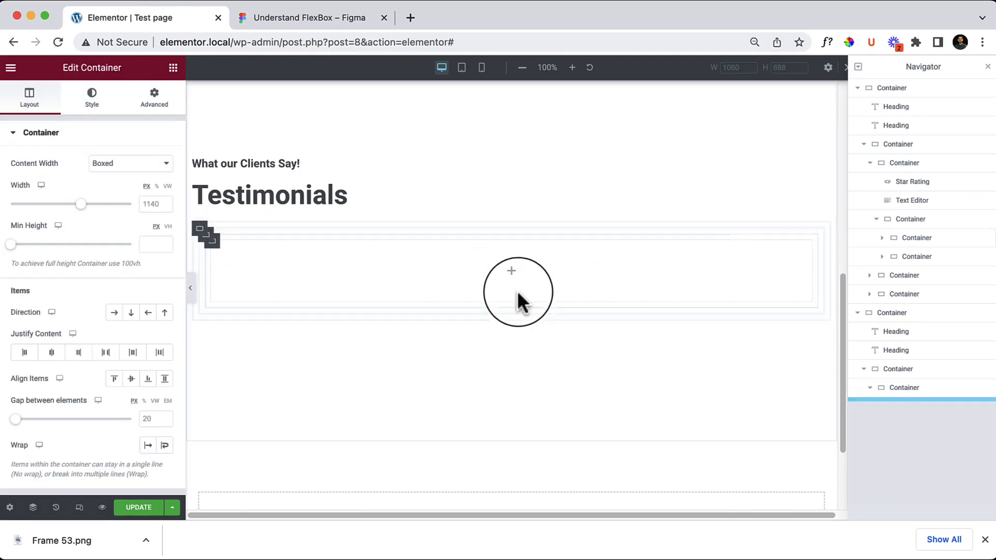
{"action": "left_click", "coordinate": [221, 256]}
{"action": "left_click", "coordinate": [208, 238]}
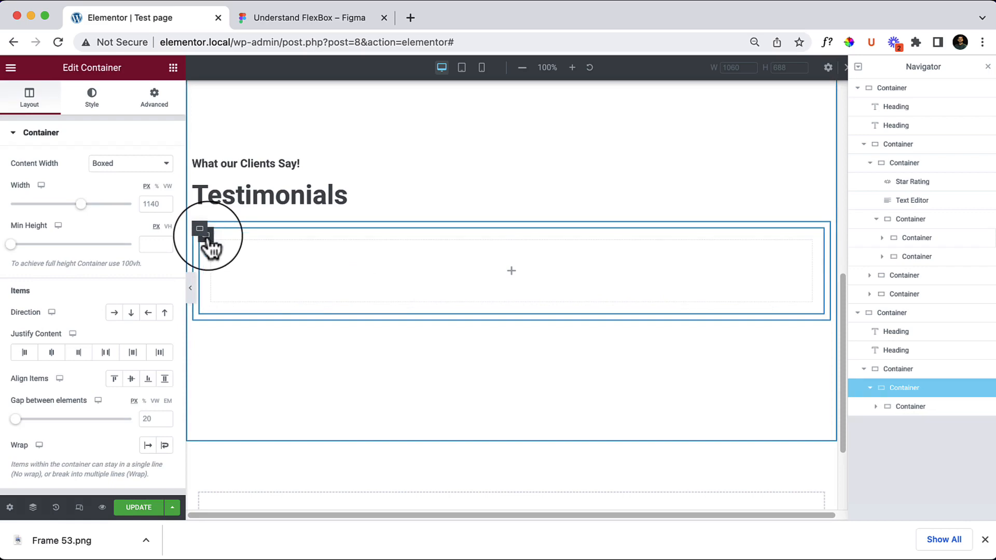
- Check the card's layout in Figma, then add an Image widget to Elementor's innermost container and upload and insert Frame 53.png
{"action": "left_click", "coordinate": [273, 22]}
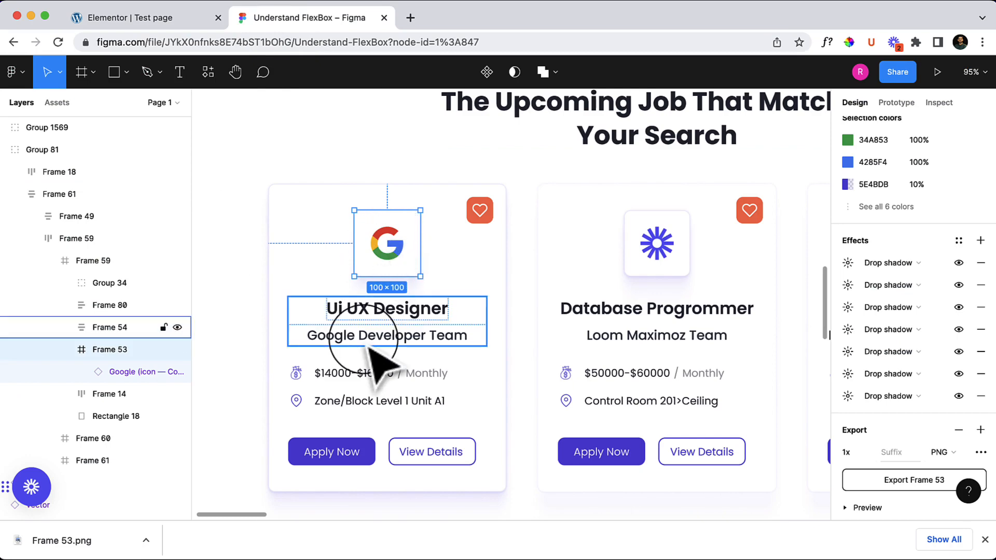
{"action": "left_click", "coordinate": [122, 19]}
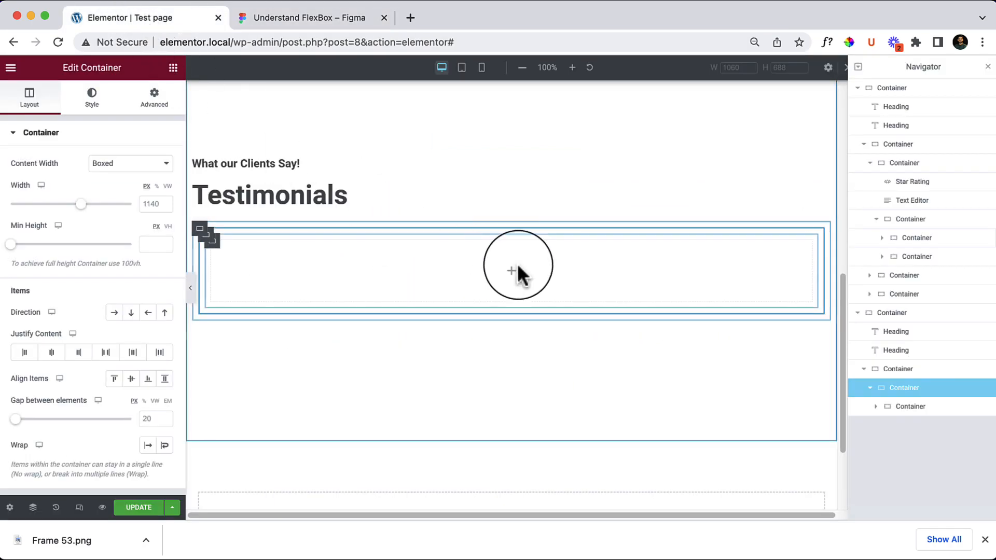
{"action": "left_click", "coordinate": [510, 275]}
{"action": "left_click_drag", "start_coordinate": [149, 327], "coordinate": [497, 269]}
{"action": "left_click", "coordinate": [56, 200]}
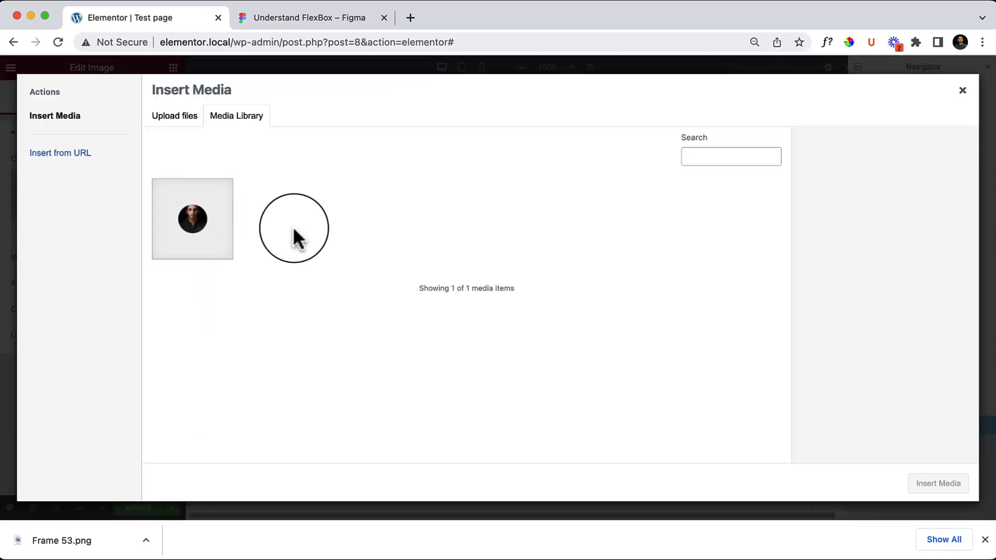
{"action": "left_click_drag", "start_coordinate": [65, 539], "coordinate": [414, 237]}
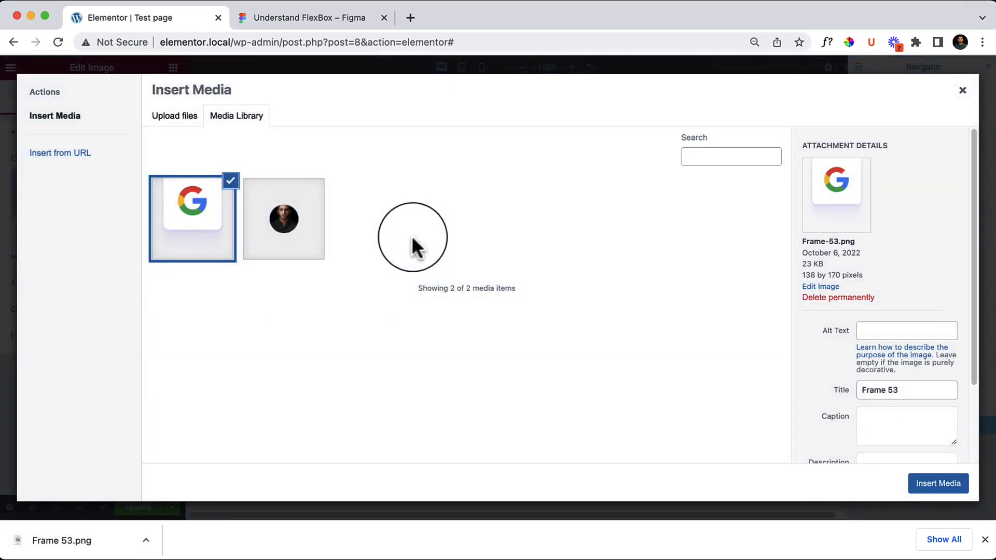
{"action": "left_click", "coordinate": [937, 485]}
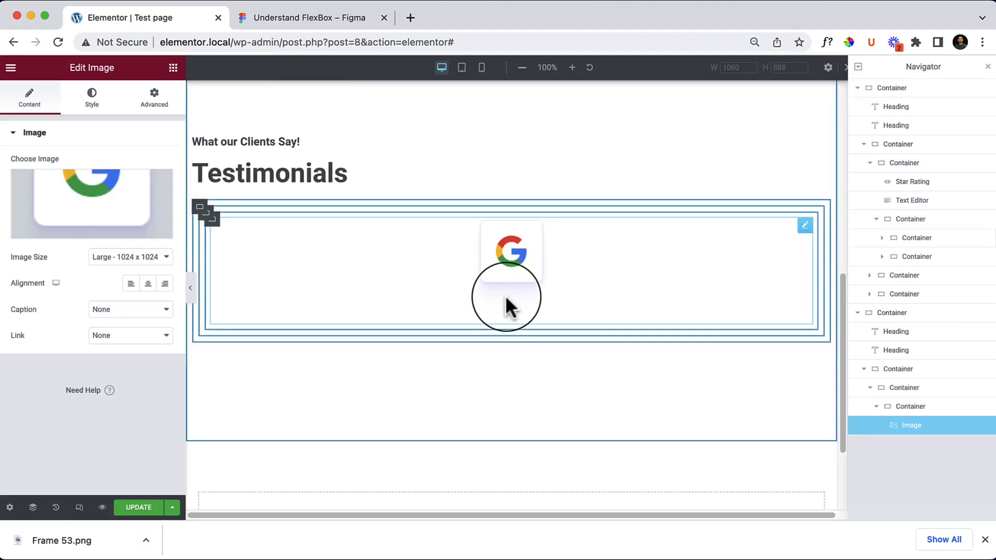
- Reopen the image selection and permanently delete the Frame-53.png Google icon from the media library
{"action": "left_click", "coordinate": [90, 186]}
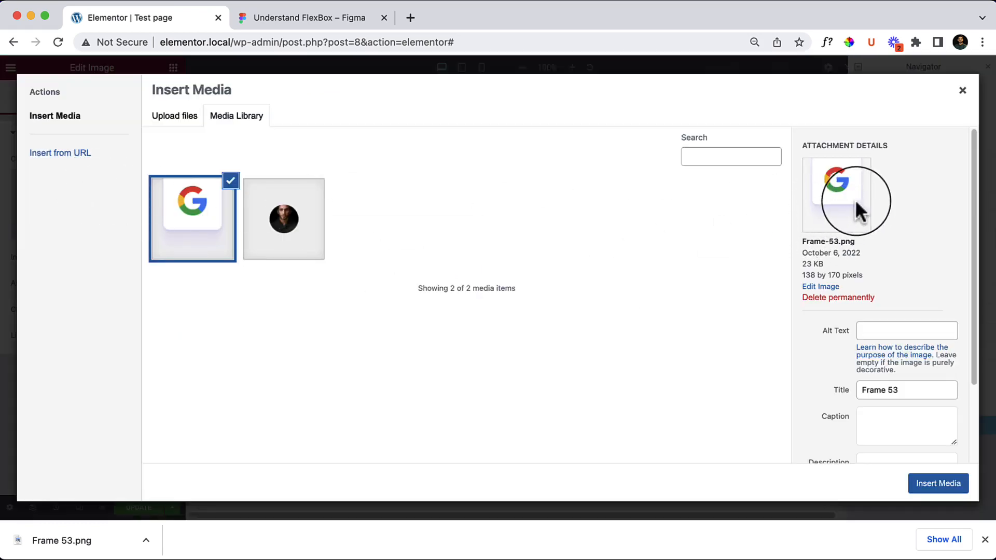
{"action": "left_click", "coordinate": [854, 298]}
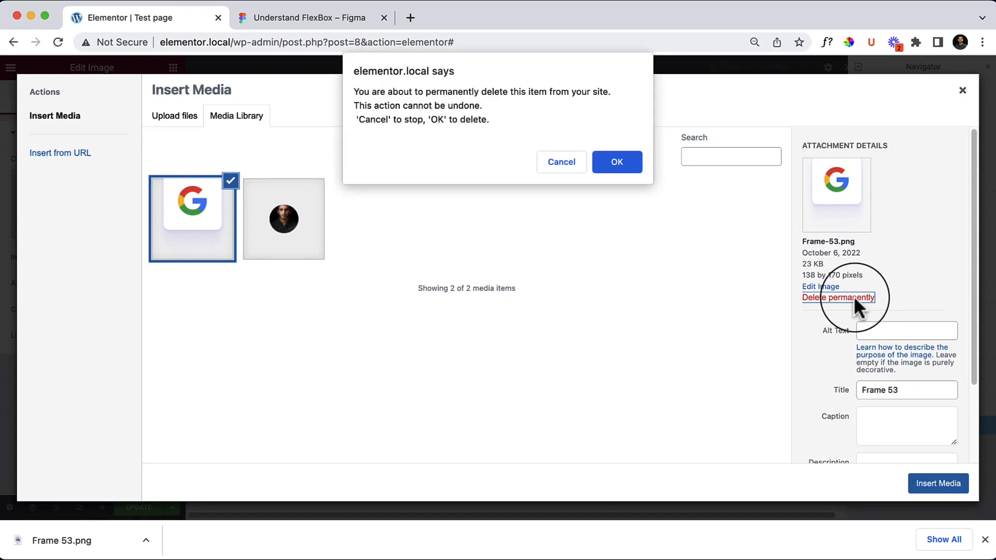
{"action": "left_click", "coordinate": [616, 159]}
{"action": "left_click", "coordinate": [297, 239]}
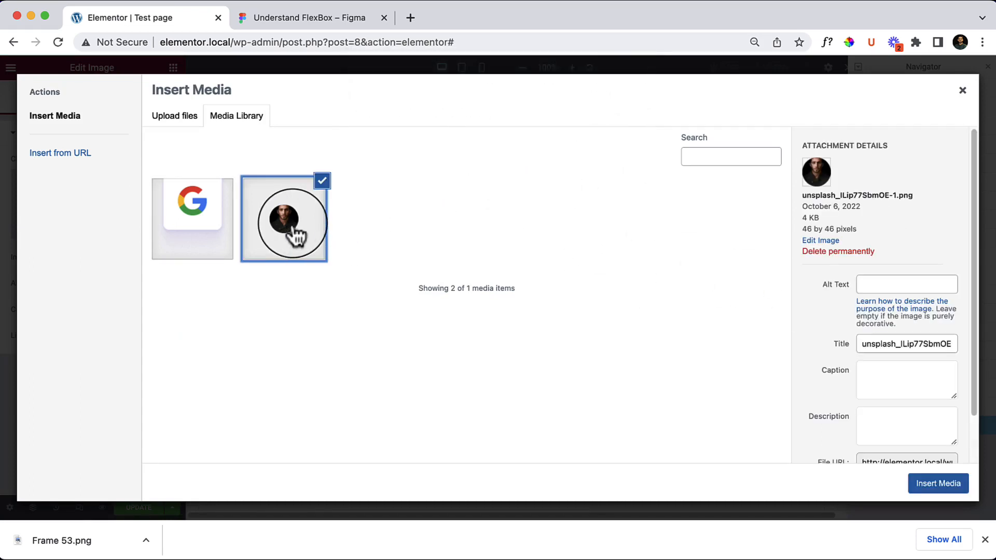
- Insert the portrait image to leave the media library, then in Figma add a drop shadow to the Google icon and export it as a 1x PNG
{"action": "left_click", "coordinate": [935, 484]}
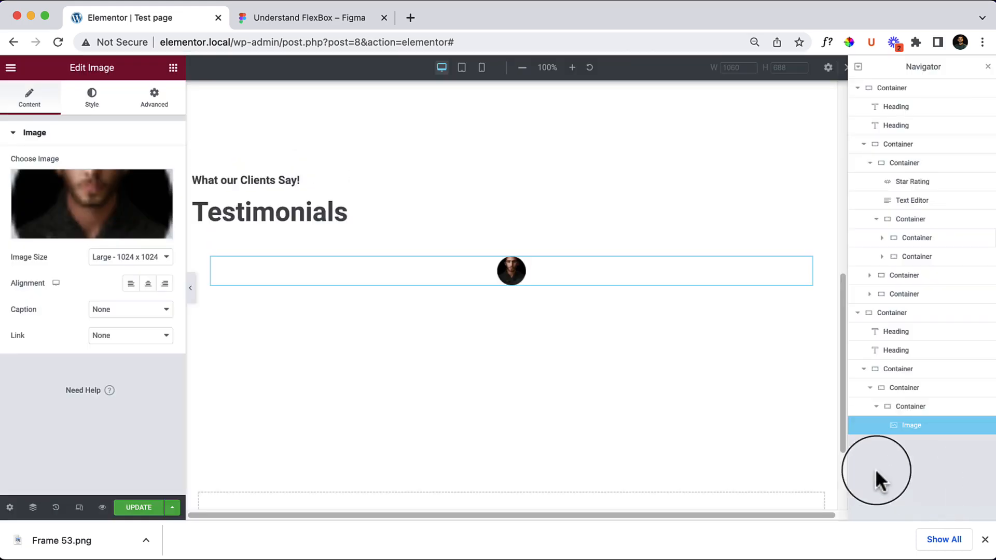
{"action": "left_click", "coordinate": [304, 20]}
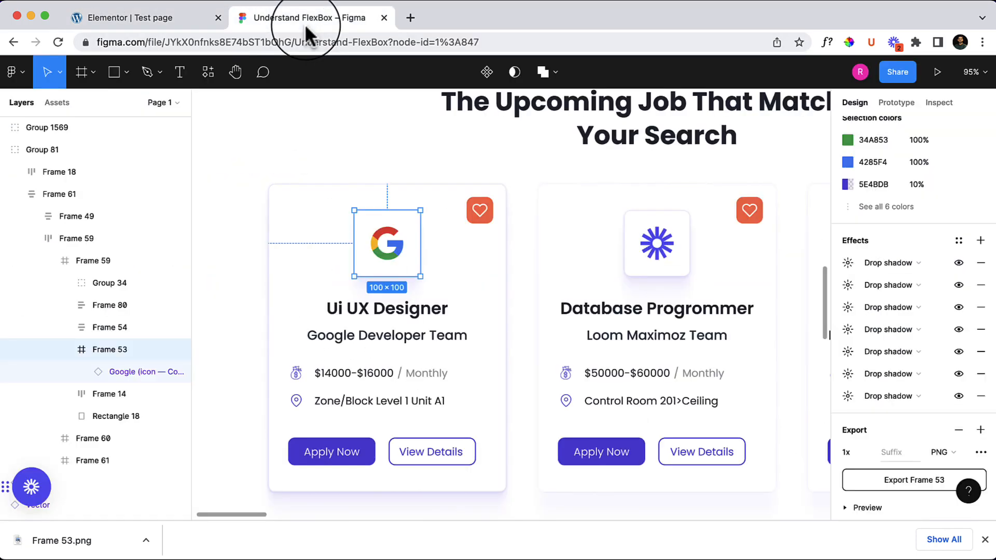
{"action": "left_click", "coordinate": [393, 246]}
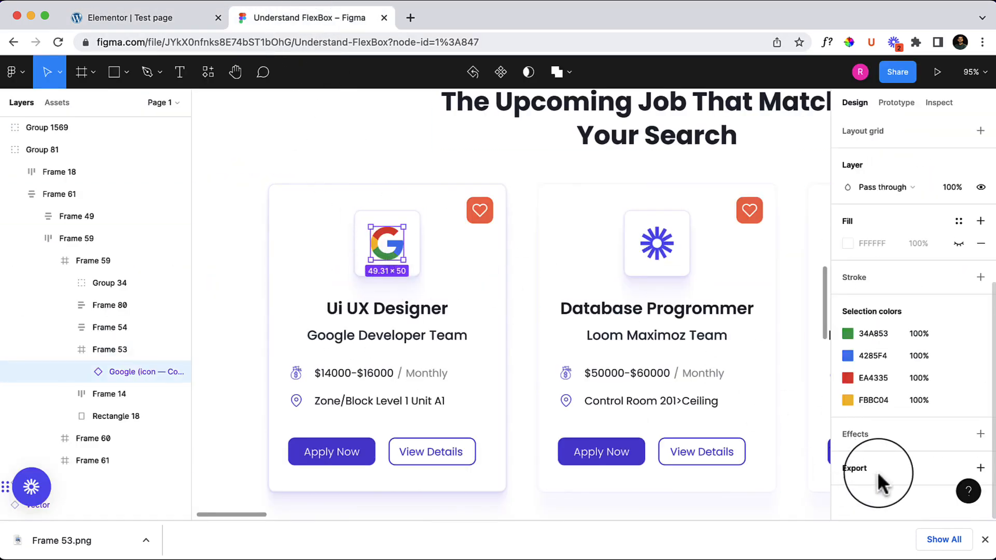
{"action": "left_click", "coordinate": [895, 435]}
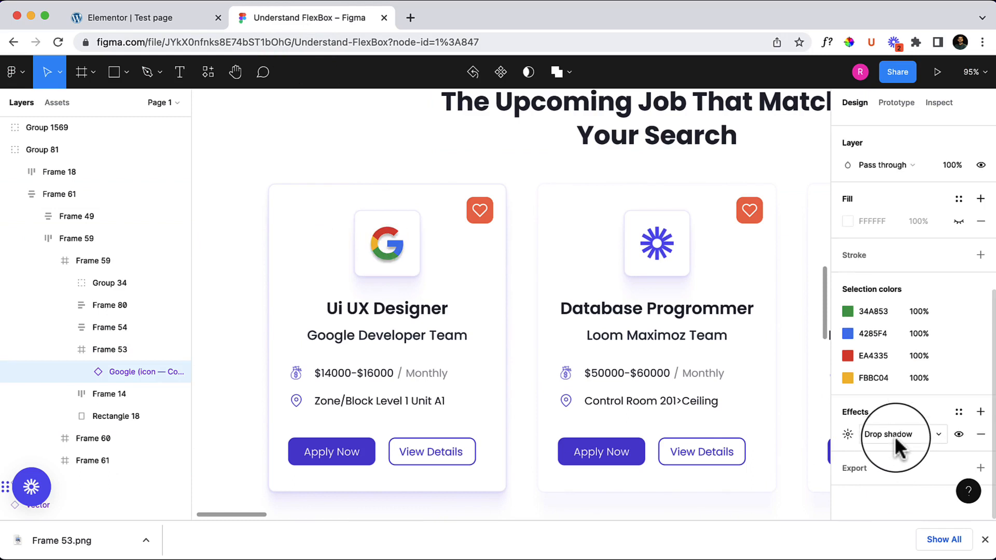
{"action": "left_click", "coordinate": [891, 467]}
{"action": "left_click", "coordinate": [929, 439]}
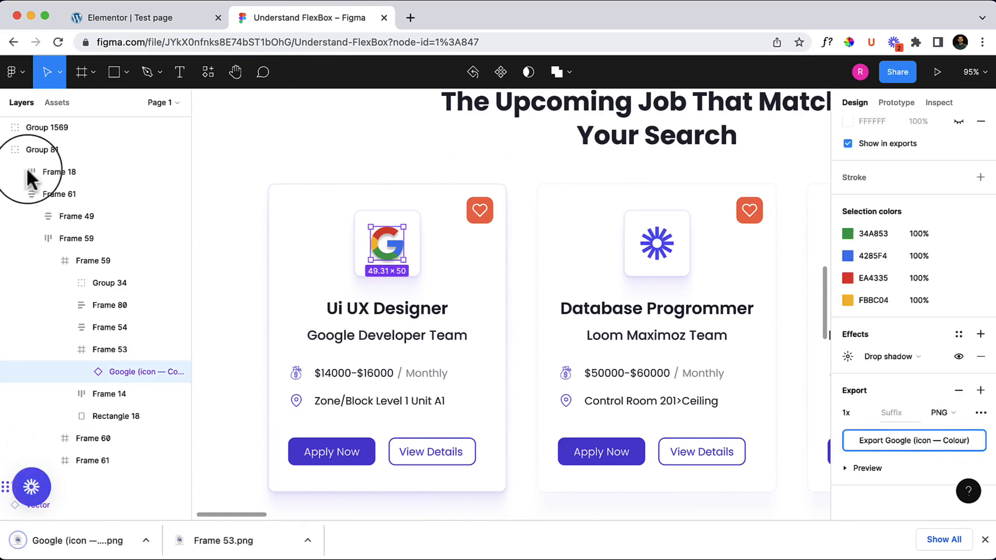
- Switch to the Elementor page and replace the Image widget's picture with the exported Google icon PNG
{"action": "left_click", "coordinate": [151, 16]}
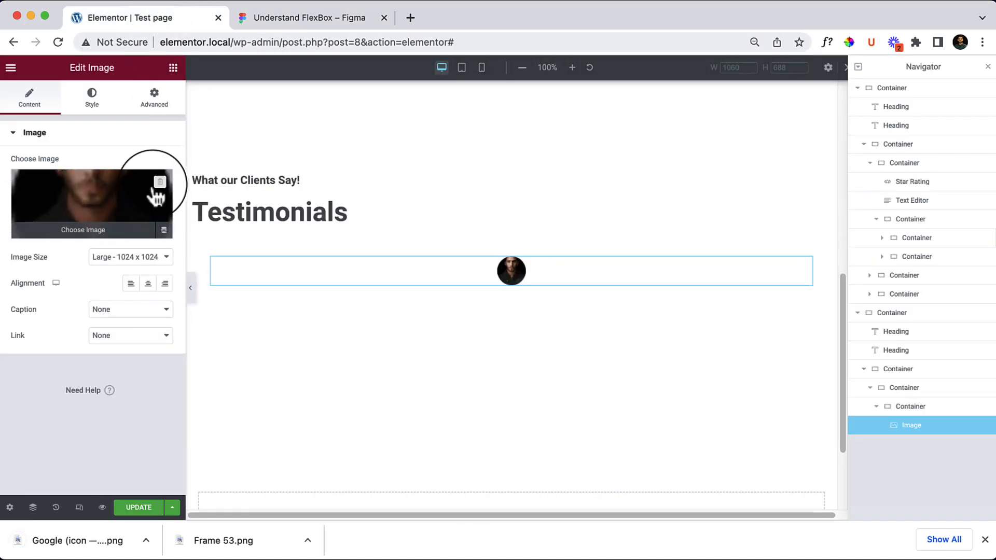
{"action": "left_click", "coordinate": [116, 205]}
{"action": "left_click_drag", "start_coordinate": [93, 541], "coordinate": [278, 313]}
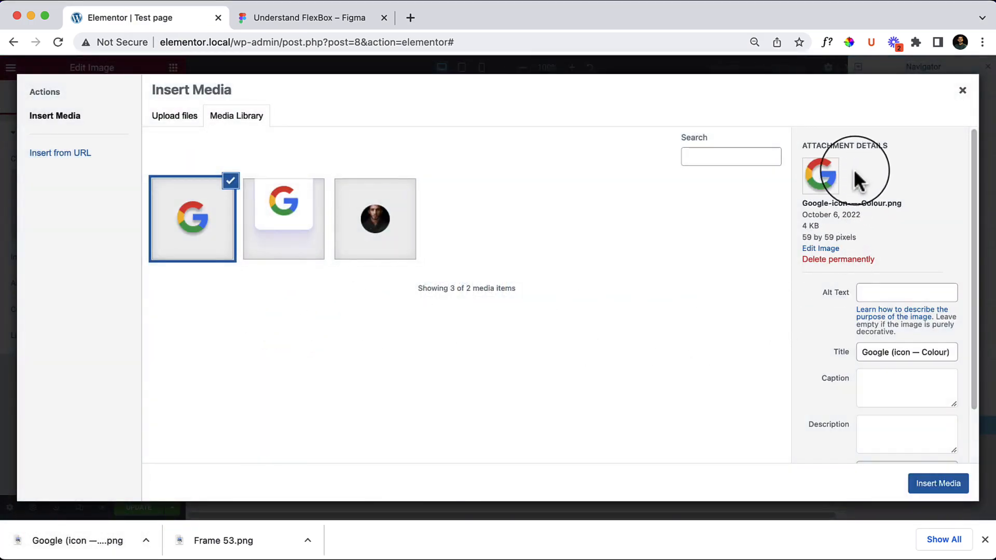
{"action": "left_click", "coordinate": [936, 485]}
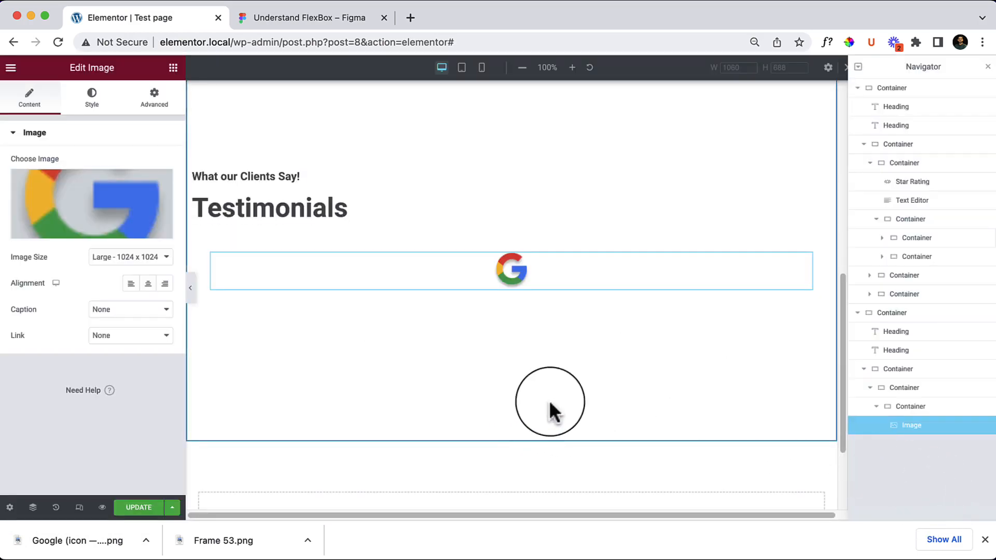
- Identify the card's nested containers and add a second container below the Google icon's container, inside the card container
{"action": "left_click", "coordinate": [914, 408]}
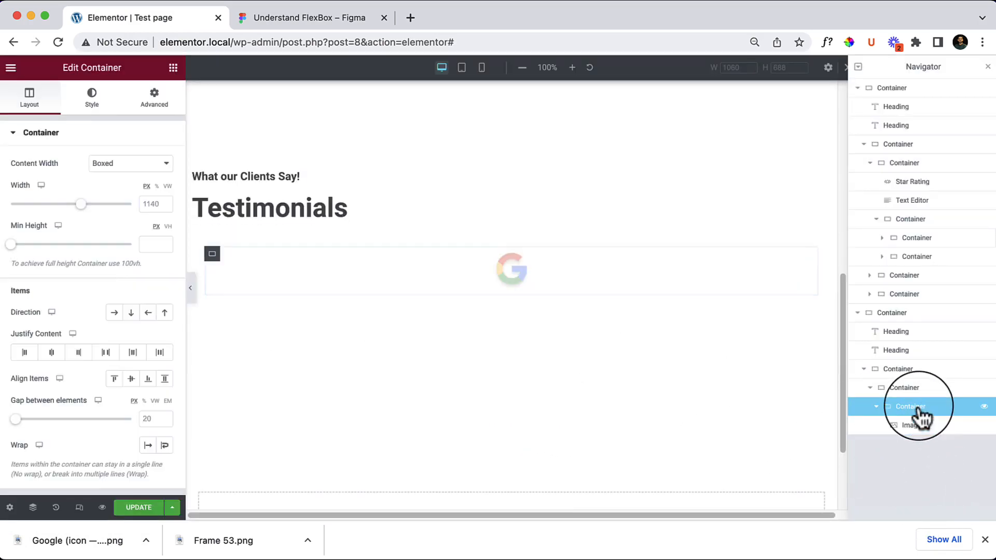
{"action": "left_click", "coordinate": [890, 390]}
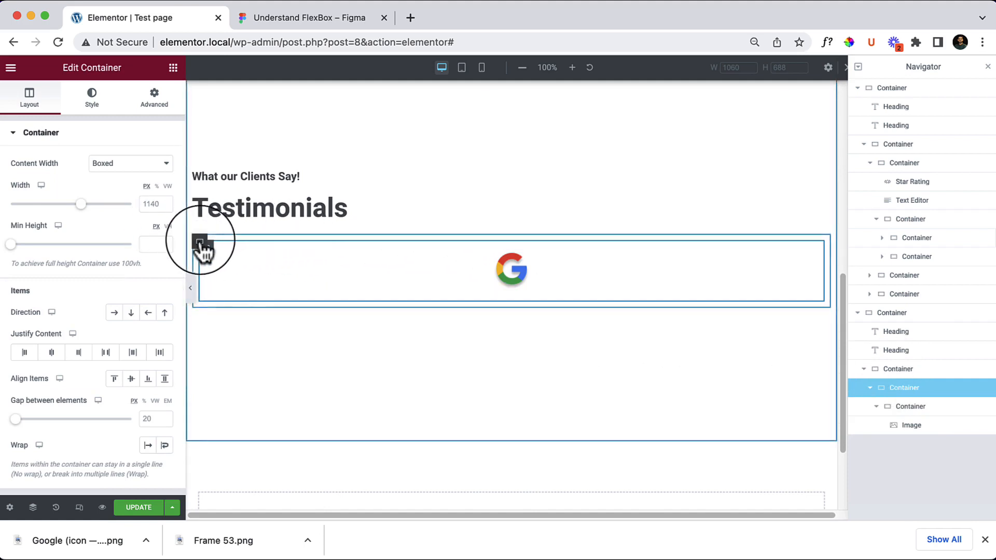
{"action": "left_click", "coordinate": [200, 241]}
{"action": "left_click", "coordinate": [901, 392]}
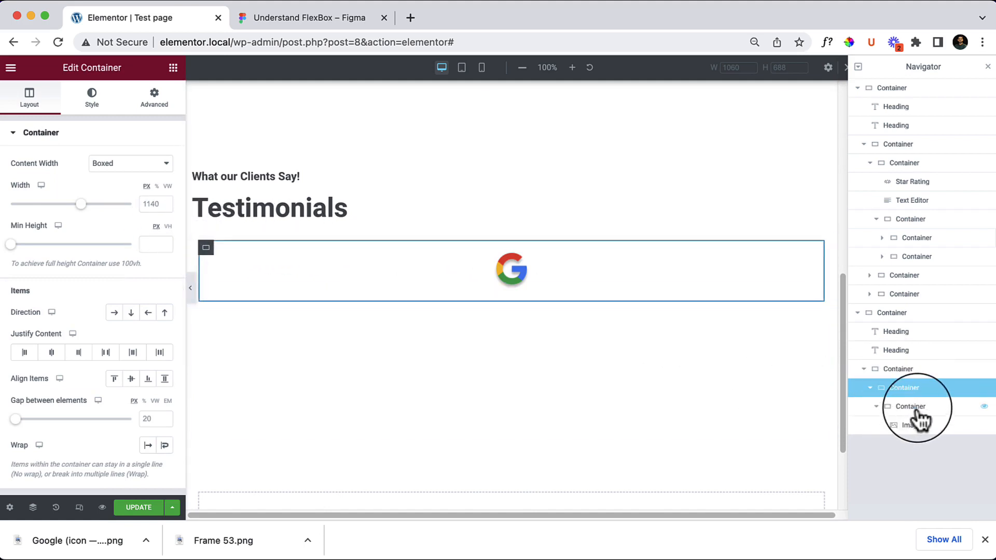
{"action": "left_click", "coordinate": [915, 409]}
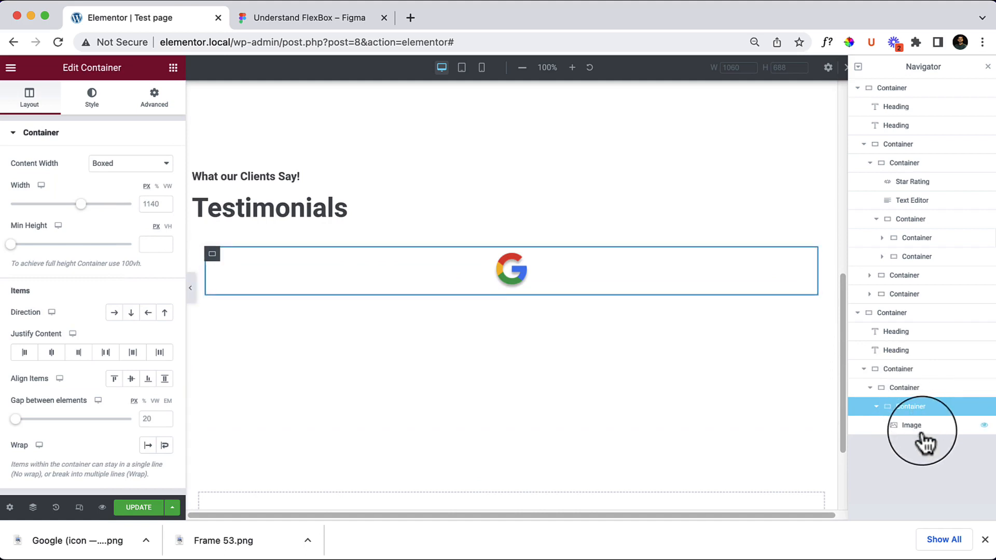
{"action": "left_click", "coordinate": [877, 407]}
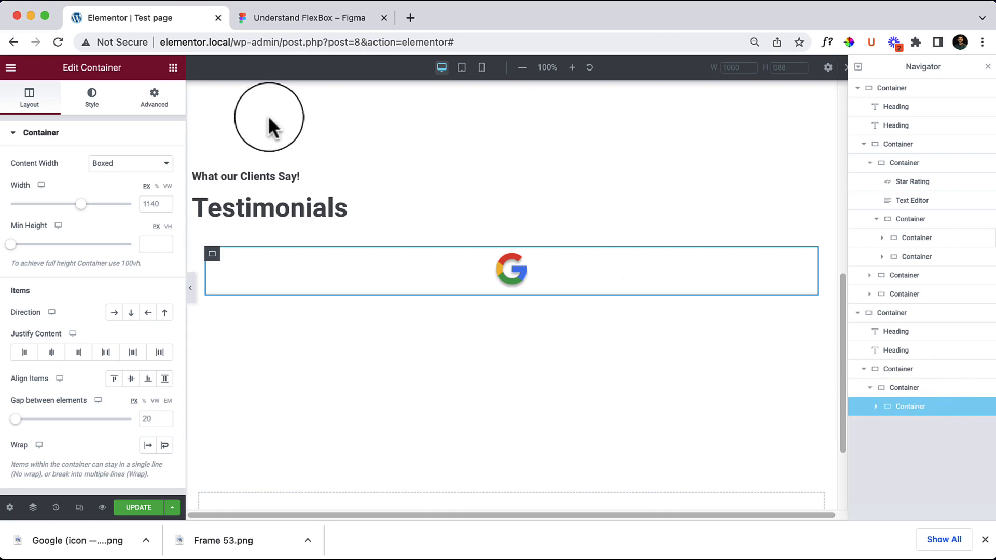
{"action": "left_click", "coordinate": [172, 68]}
{"action": "left_click_drag", "start_coordinate": [47, 218], "coordinate": [473, 306]}
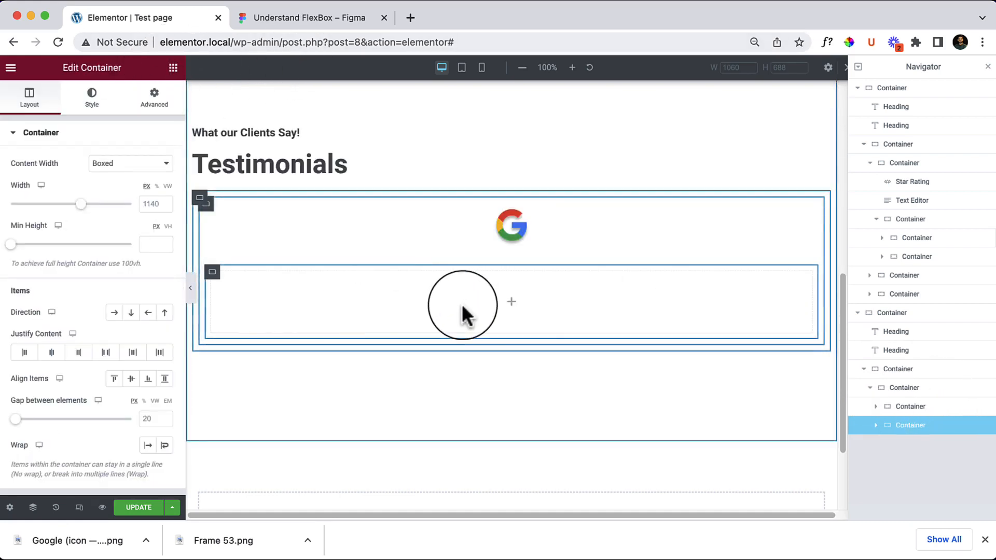
- Copy the job title from Figma's first card and add a Heading reading "Ui UX Designer" in Elementor's new container
{"action": "left_click", "coordinate": [306, 21]}
{"action": "left_click", "coordinate": [352, 316]}
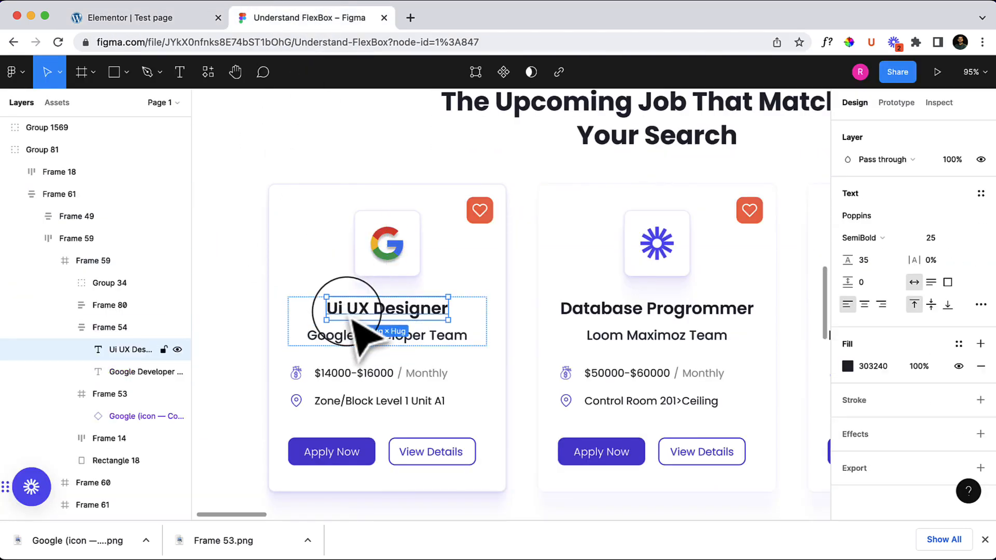
{"action": "double_click", "coordinate": [356, 319]}
{"action": "key", "text": "super+c"}
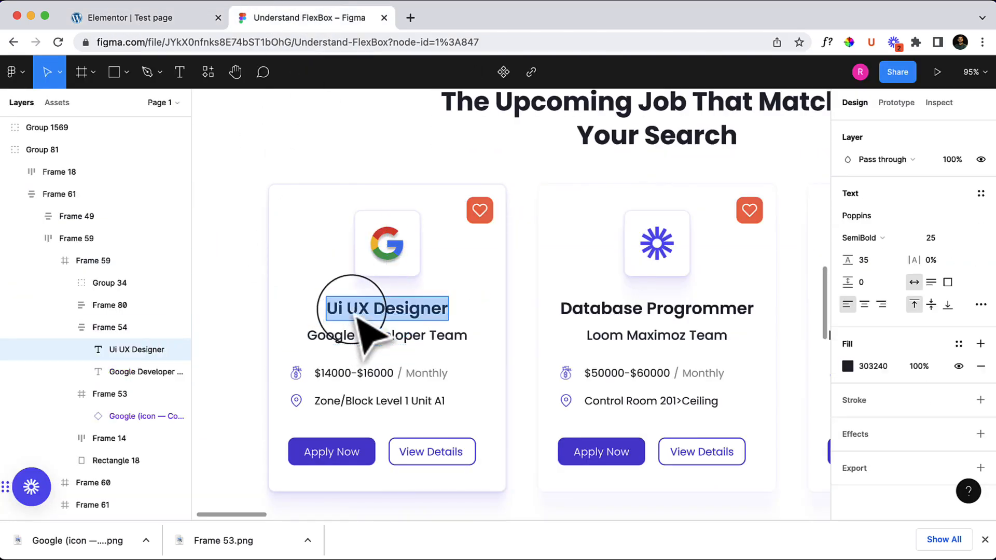
{"action": "left_click", "coordinate": [176, 21]}
{"action": "left_click", "coordinate": [174, 67]}
{"action": "left_click_drag", "start_coordinate": [76, 294], "coordinate": [422, 298]}
{"action": "double_click", "coordinate": [94, 182]}
{"action": "key", "text": "super+a"}
{"action": "key", "text": "super+v"}
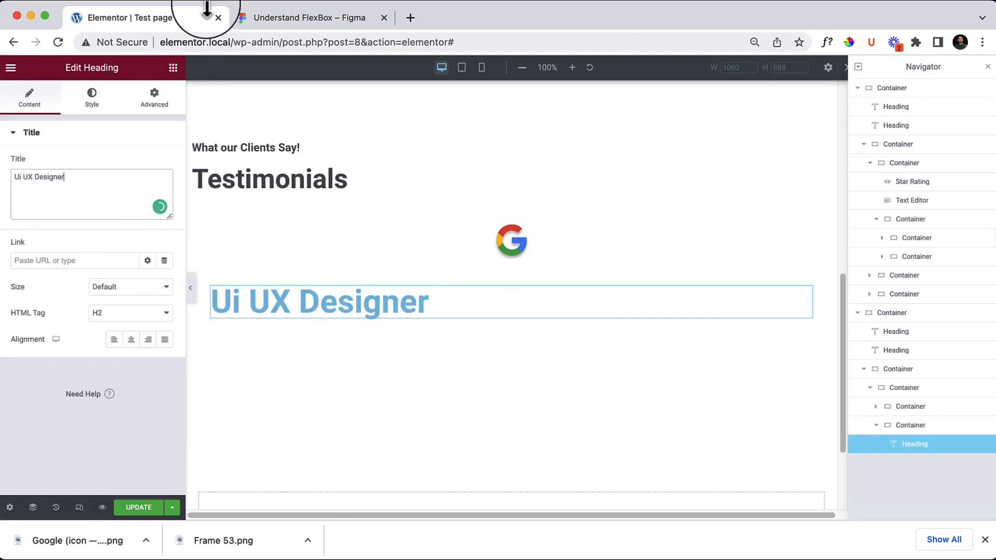
- Check the company line in Figma, then duplicate the job title heading in Elementor and change the copy to "Google Developer team"
{"action": "left_click", "coordinate": [285, 18]}
{"action": "double_click", "coordinate": [391, 335]}
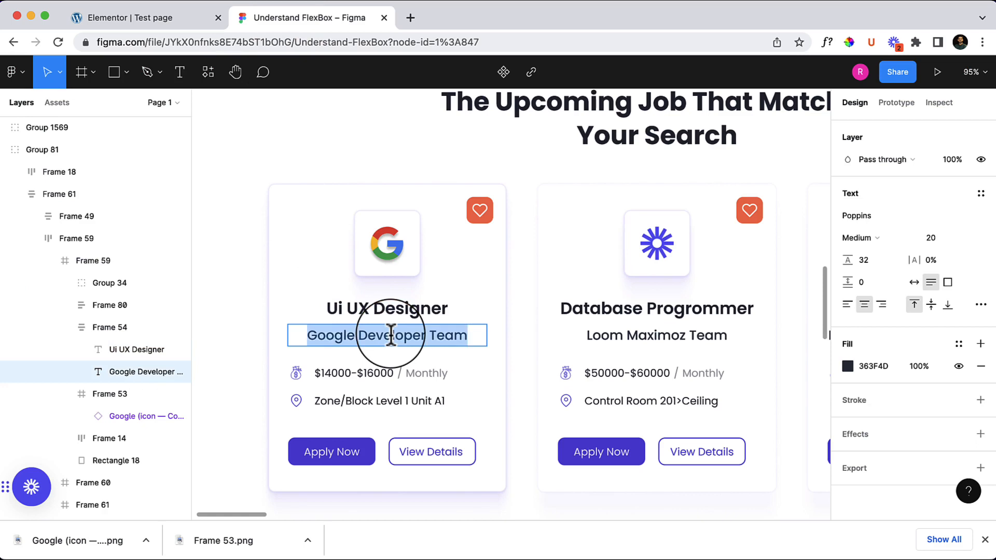
{"action": "left_click", "coordinate": [176, 17]}
{"action": "right_click", "coordinate": [370, 314]}
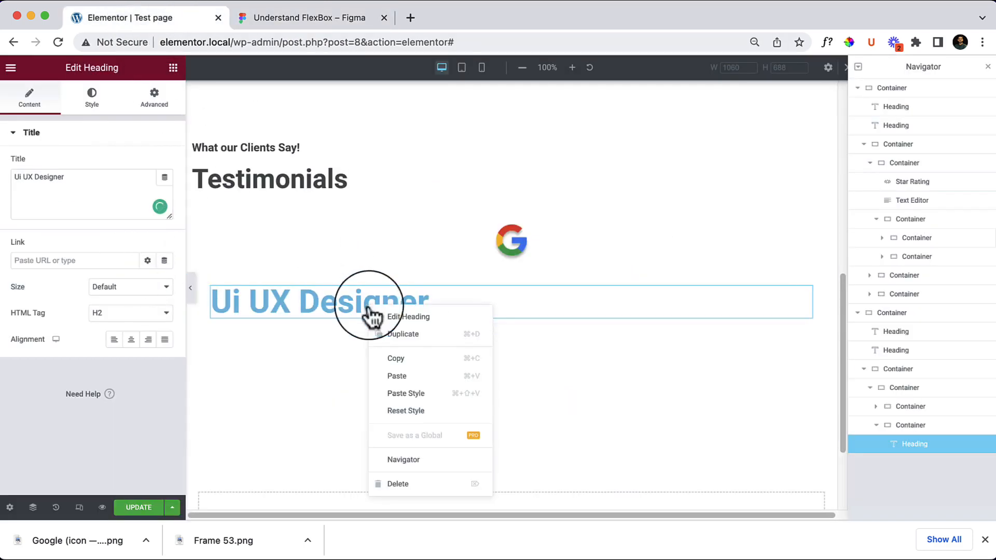
{"action": "left_click", "coordinate": [409, 335]}
{"action": "left_click", "coordinate": [107, 205]}
{"action": "key", "text": "shift+alt+Left"}
{"action": "key", "text": "shift+alt+Left"}
{"action": "key", "text": "shift+alt+Left"}
{"action": "type", "text": "Google Developer team"}
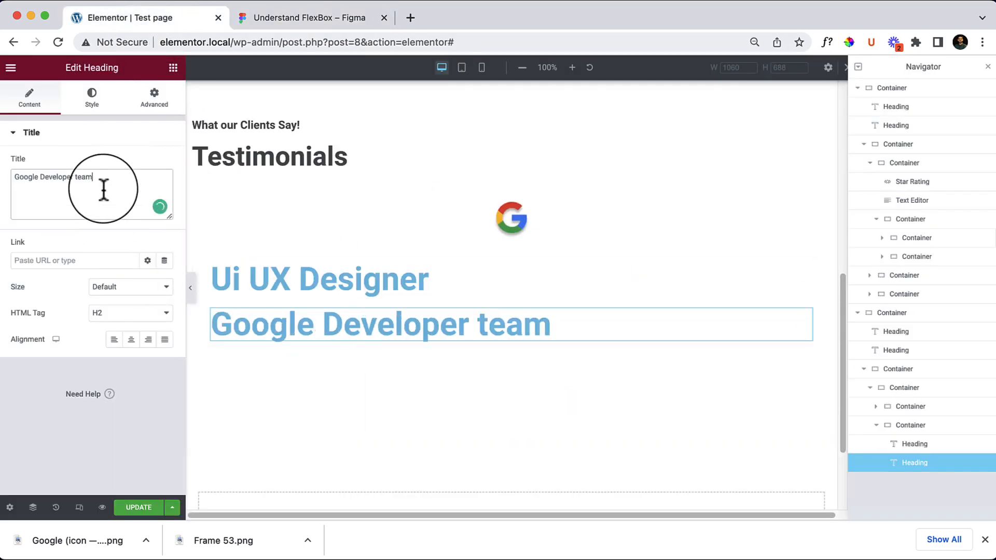
- Check the job title's text style in Figma, then set Elementor's "Ui UX Designer" heading to colour #000000 and size 25 px
{"action": "left_click", "coordinate": [313, 290]}
{"action": "left_click", "coordinate": [312, 19]}
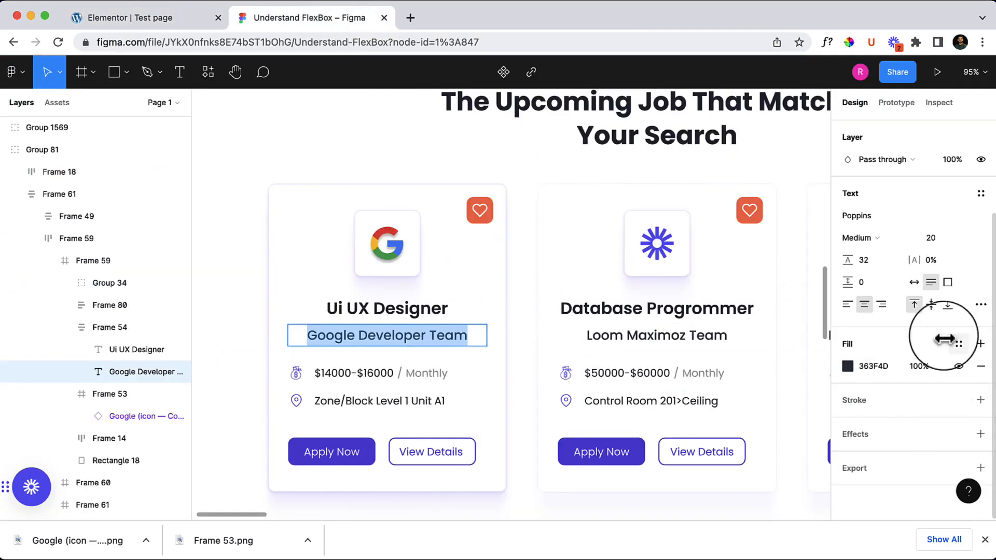
{"action": "left_click", "coordinate": [411, 306]}
{"action": "double_click", "coordinate": [412, 307]}
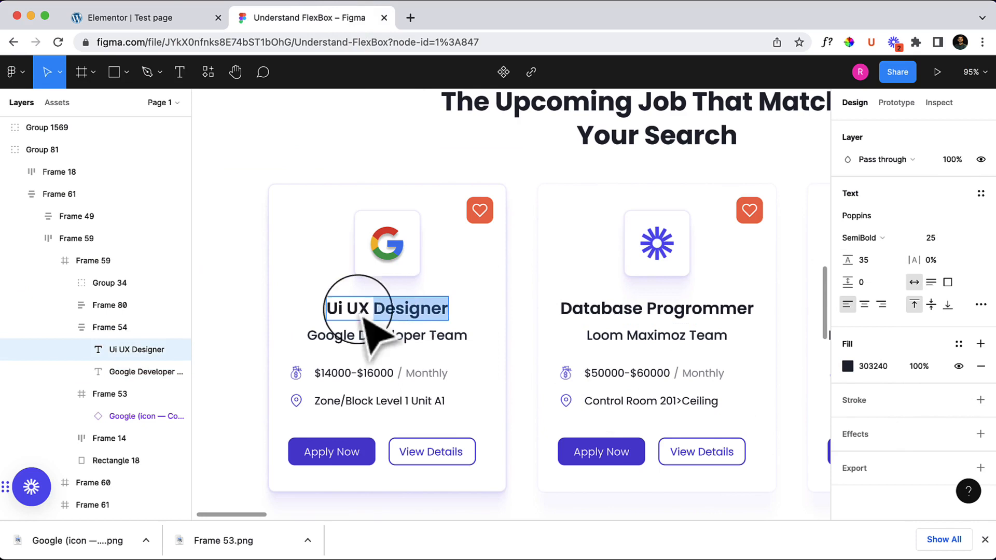
{"action": "left_click", "coordinate": [209, 21]}
{"action": "left_click", "coordinate": [92, 99]}
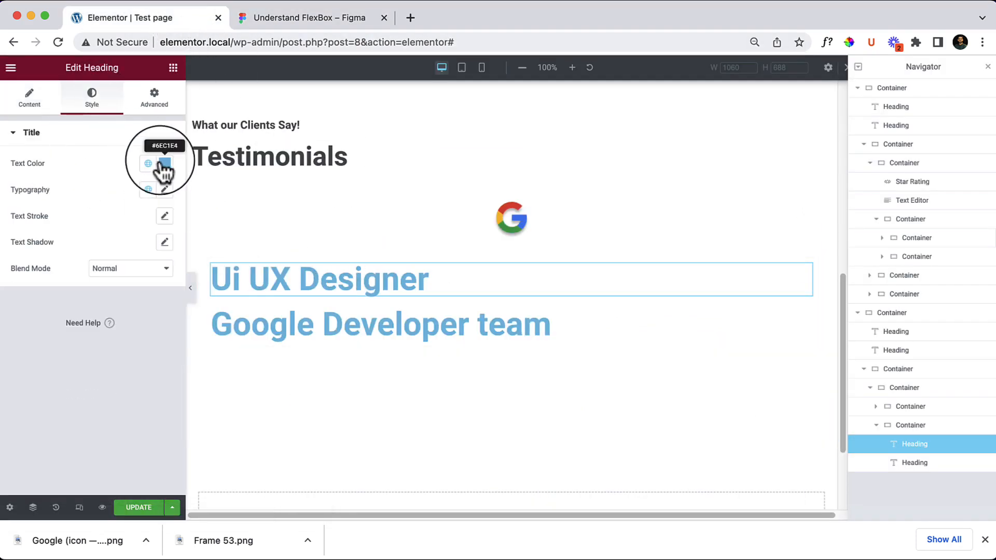
{"action": "left_click", "coordinate": [164, 164]}
{"action": "type", "text": "#000000"}
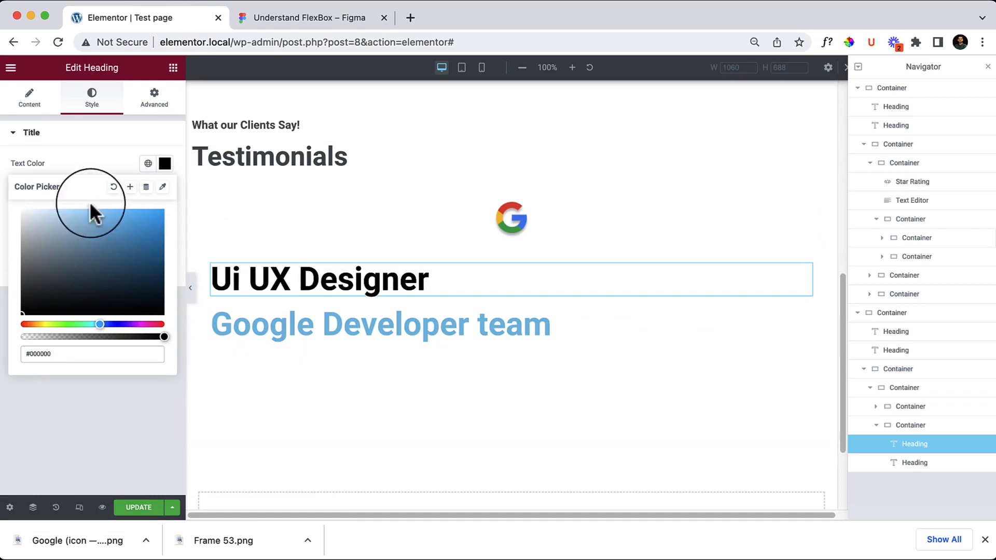
{"action": "left_click", "coordinate": [89, 159]}
{"action": "left_click", "coordinate": [164, 190]}
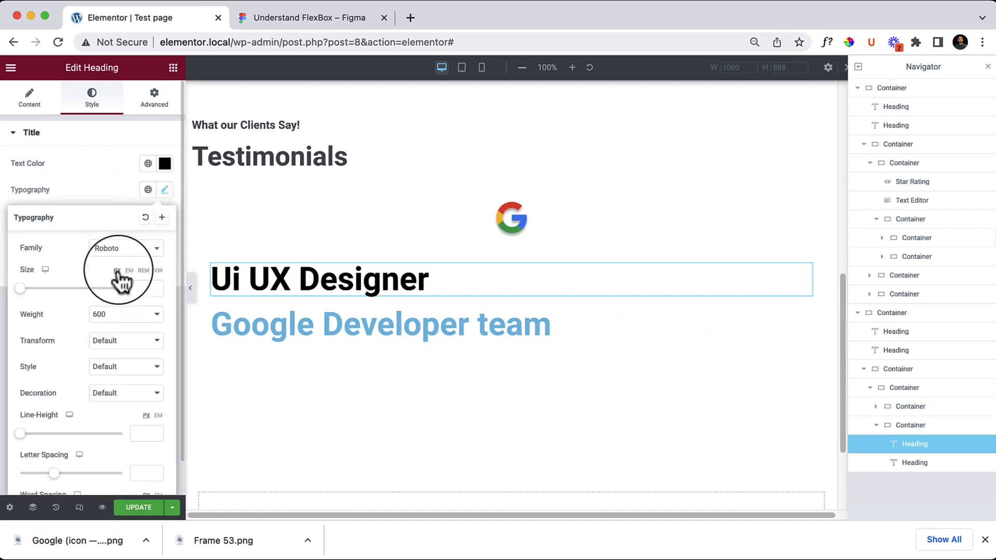
{"action": "type", "text": "30"}
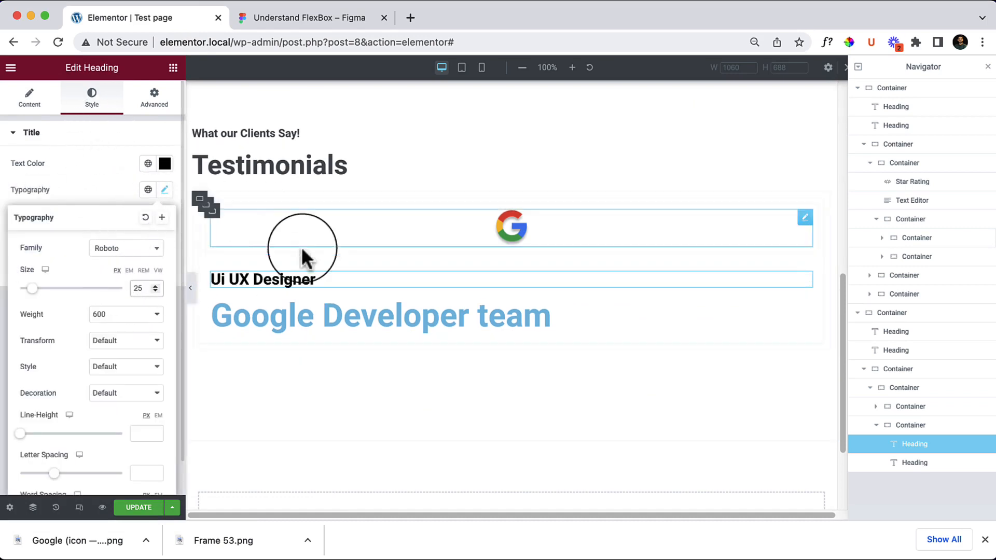
- Set the "Google Developer team" heading's text colour to #000000 and its font size to 20 px
{"action": "left_click", "coordinate": [315, 310]}
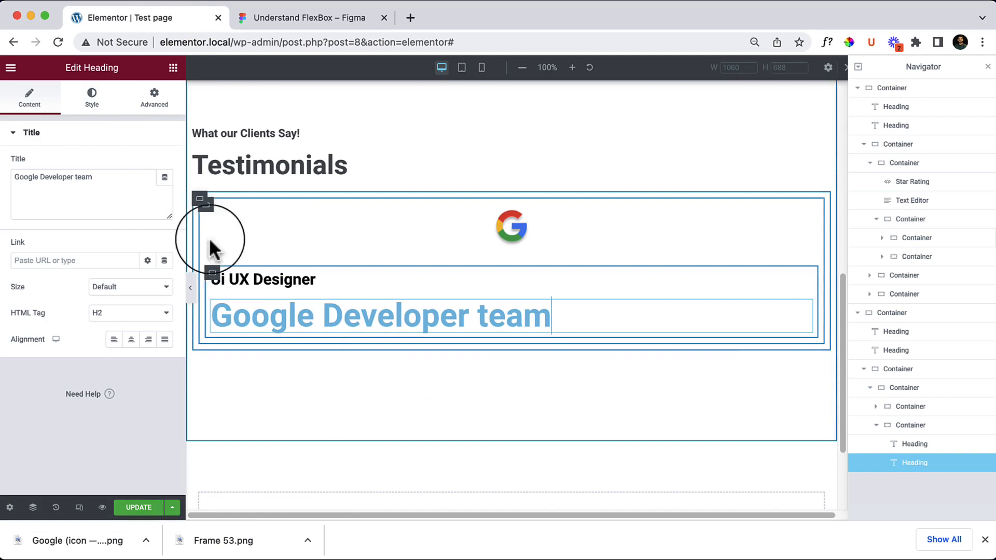
{"action": "left_click", "coordinate": [93, 99]}
{"action": "left_click", "coordinate": [165, 164]}
{"action": "left_click_drag", "start_coordinate": [95, 296], "coordinate": [21, 340]}
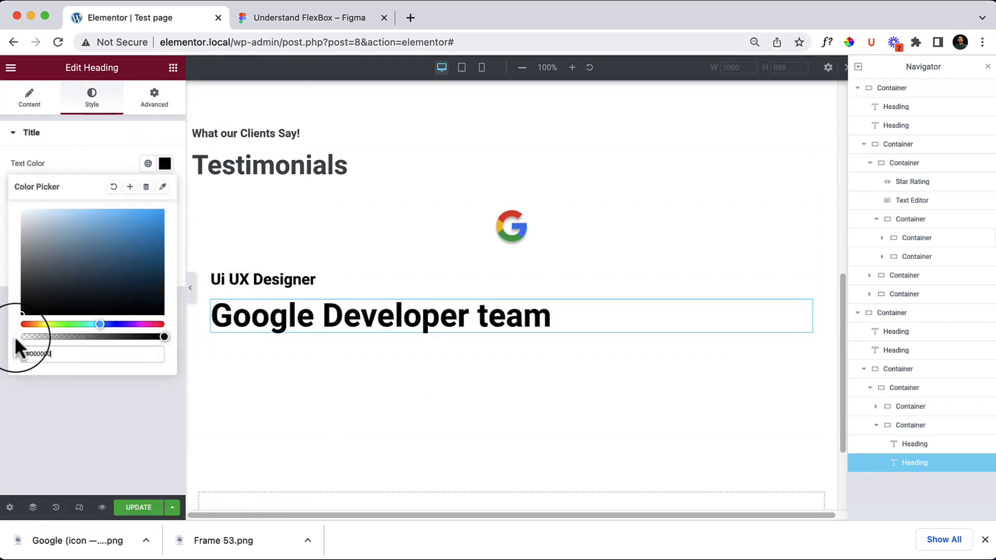
{"action": "left_click", "coordinate": [111, 143]}
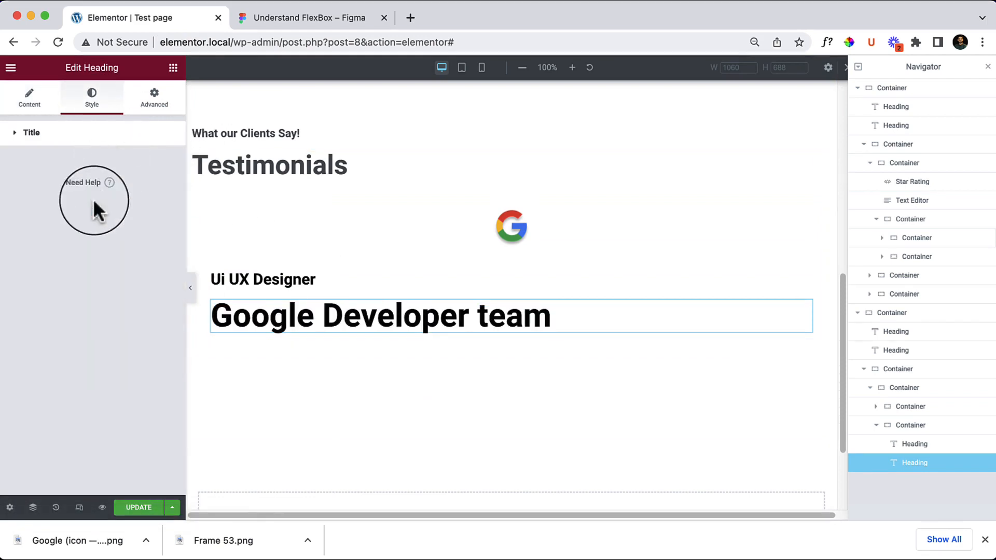
{"action": "left_click", "coordinate": [70, 137]}
{"action": "left_click", "coordinate": [164, 190]}
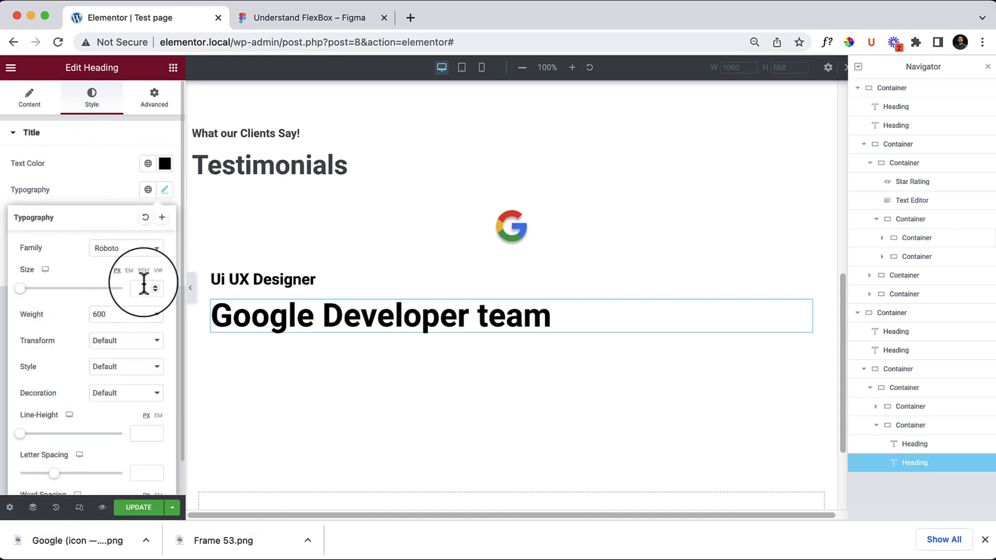
{"action": "type", "text": "20"}
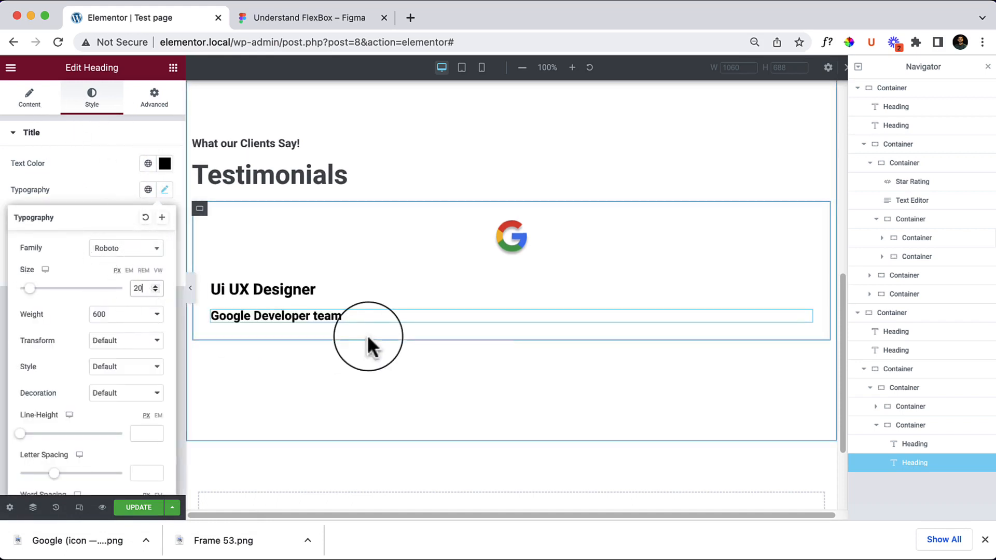
- Copy the salary text $14000-$16000 from Figma, then add an Icon List widget below the two card headings in Elementor
{"action": "left_click", "coordinate": [264, 18]}
{"action": "double_click", "coordinate": [346, 373]}
{"action": "key", "text": "ctrl+c"}
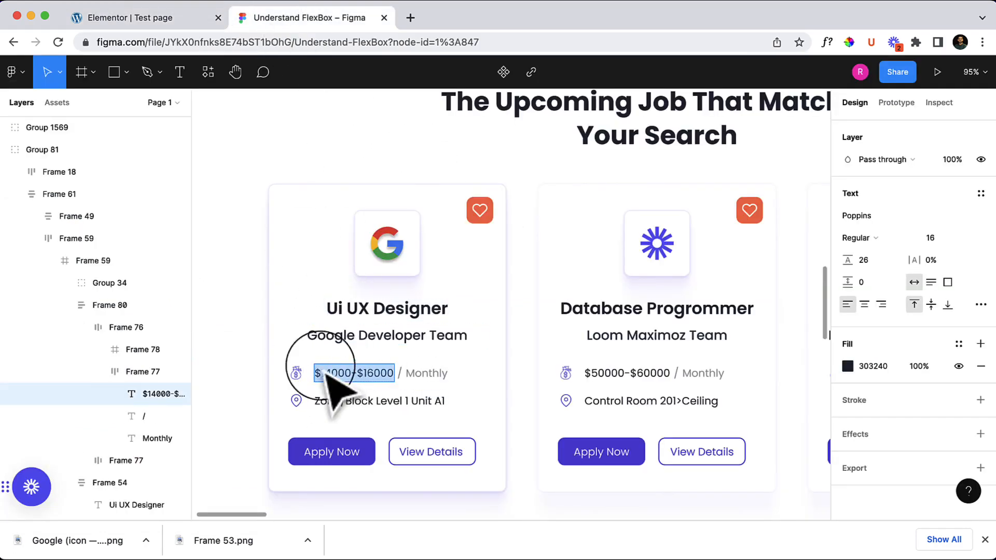
{"action": "left_click", "coordinate": [174, 17]}
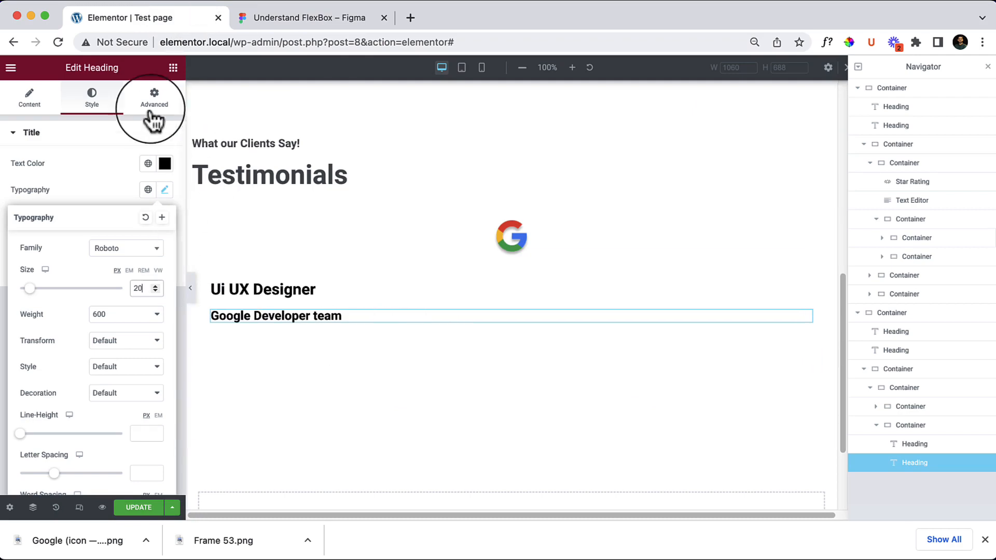
{"action": "left_click", "coordinate": [173, 67]}
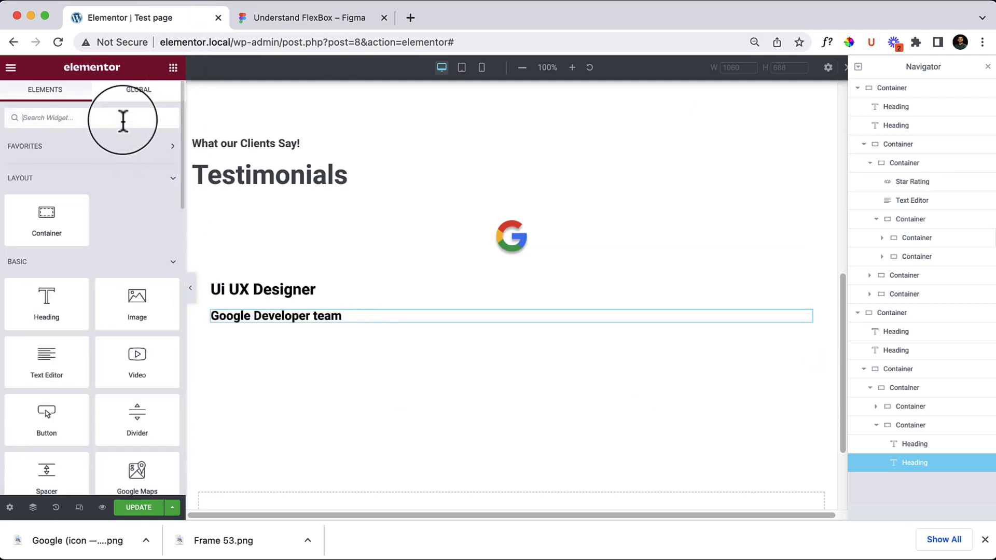
{"action": "type", "text": "list"}
{"action": "left_click_drag", "start_coordinate": [47, 166], "coordinate": [441, 314]}
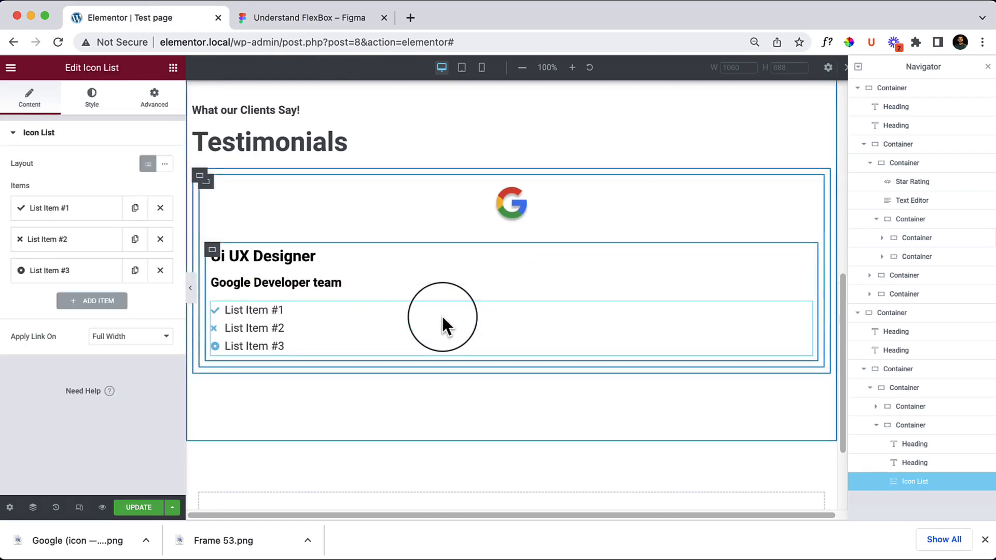
- Set the first two icon list items to "$14000-$16000" and "Zone/Block Level 1 Unit A1", copying the location from Figma, and delete the third item
{"action": "left_click", "coordinate": [92, 227]}
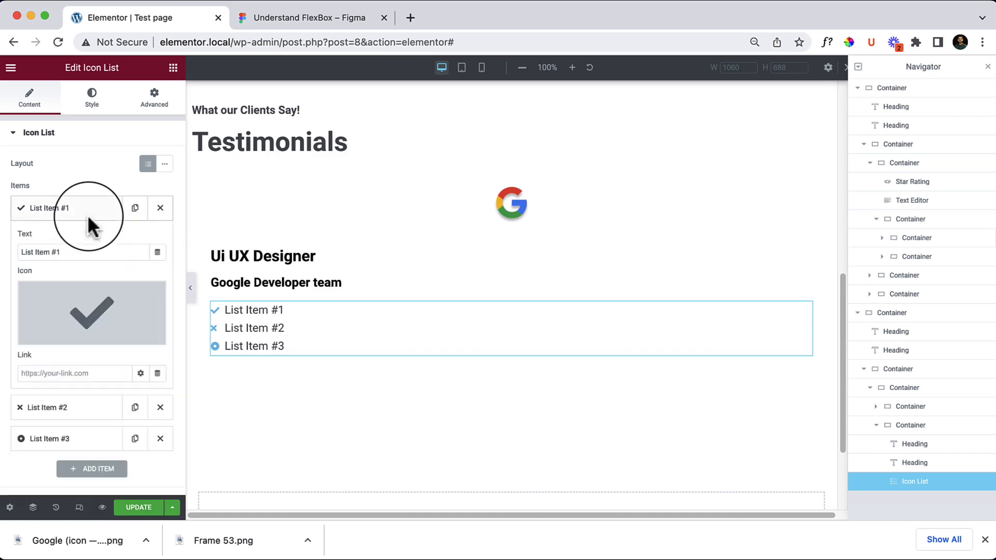
{"action": "key", "text": "ctrl+v"}
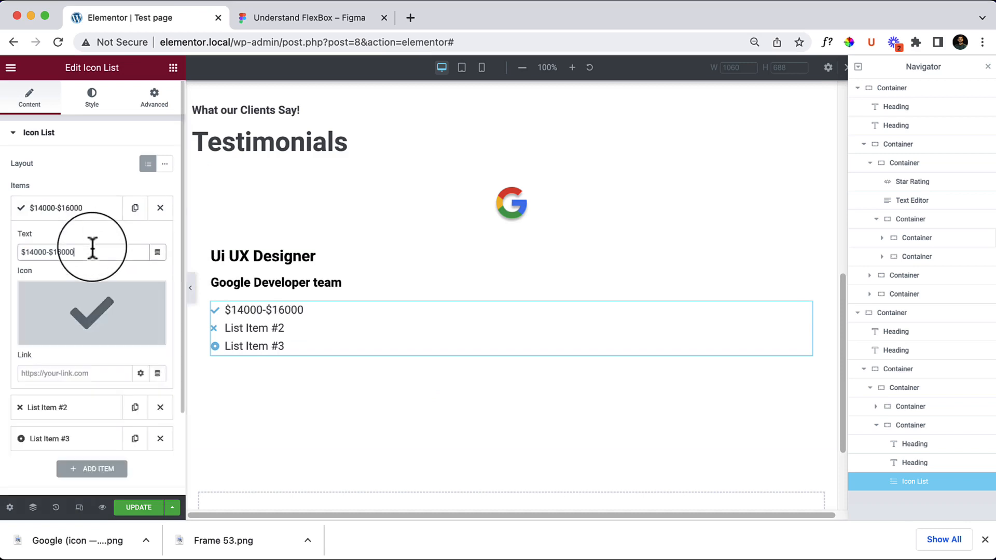
{"action": "left_click", "coordinate": [289, 16]}
{"action": "double_click", "coordinate": [361, 404]}
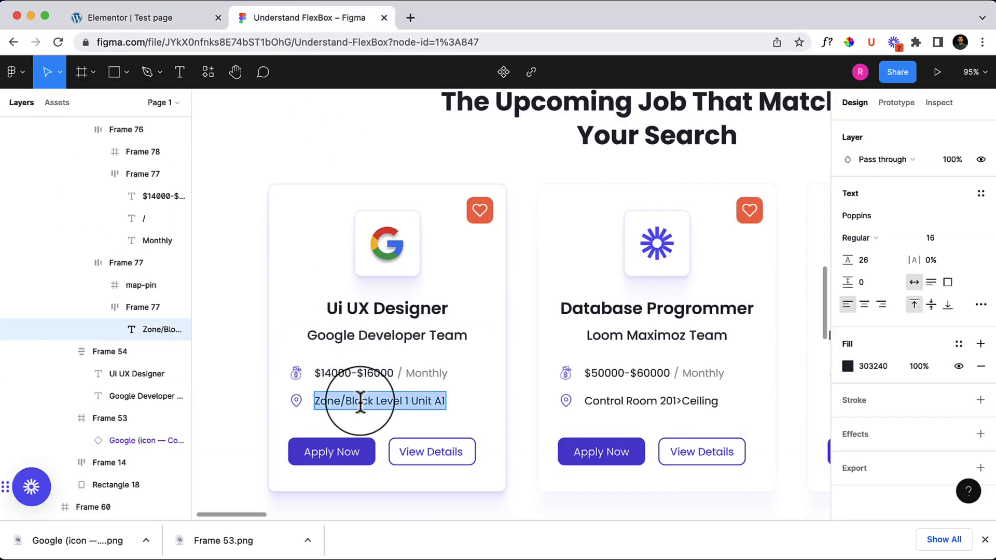
{"action": "left_click", "coordinate": [156, 23]}
{"action": "left_click", "coordinate": [94, 209]}
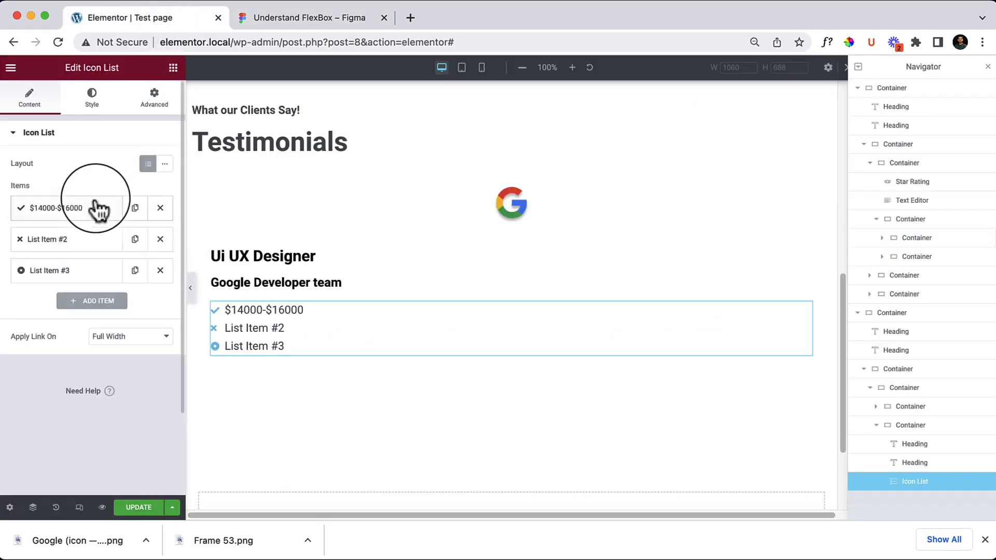
{"action": "left_click", "coordinate": [90, 244]}
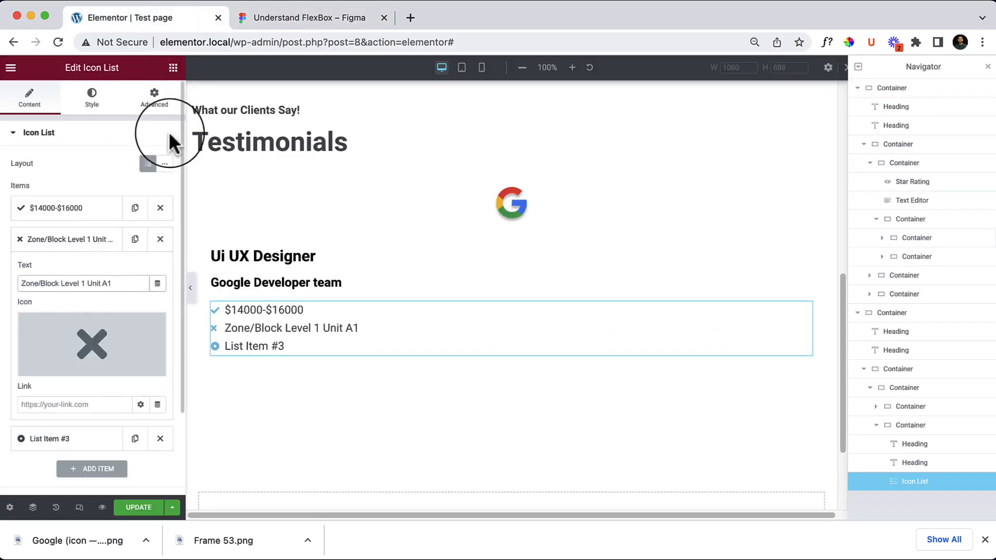
{"action": "left_click", "coordinate": [96, 240]}
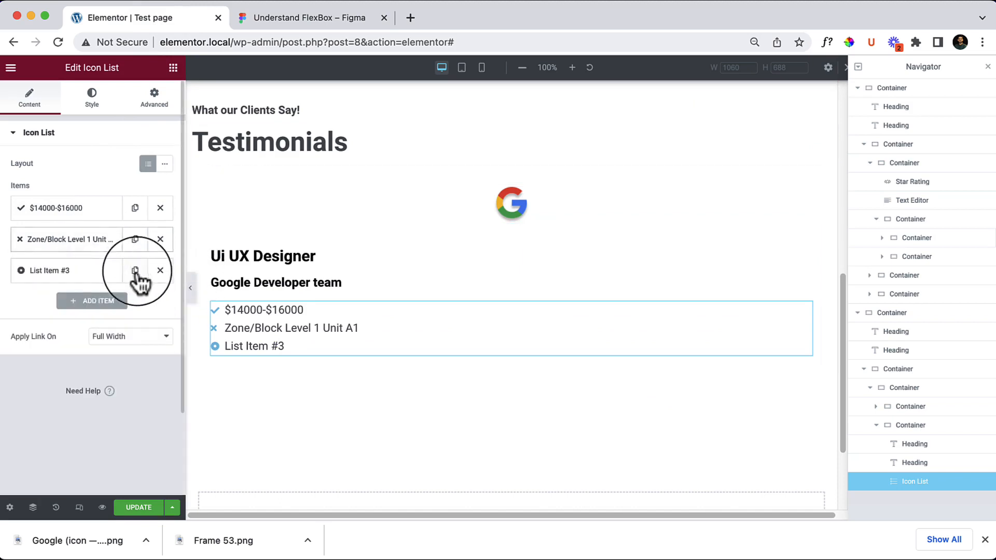
{"action": "left_click", "coordinate": [160, 270]}
- Check the list icons in Figma, then search Elementor's icon library for "doll" and give the salary item the dollar speech-bubble icon
{"action": "left_click", "coordinate": [298, 17]}
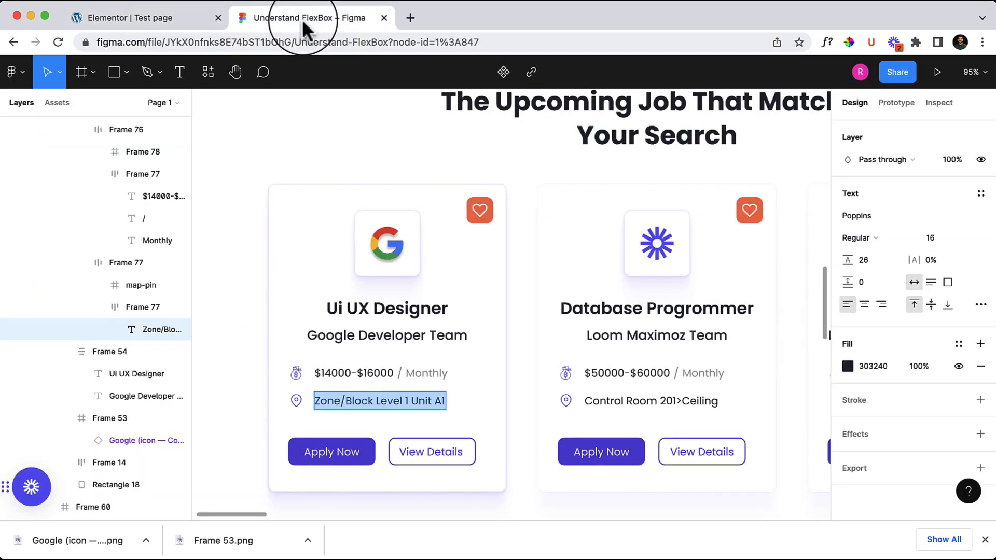
{"action": "left_click", "coordinate": [119, 16]}
{"action": "left_click", "coordinate": [26, 210]}
{"action": "left_click", "coordinate": [86, 285]}
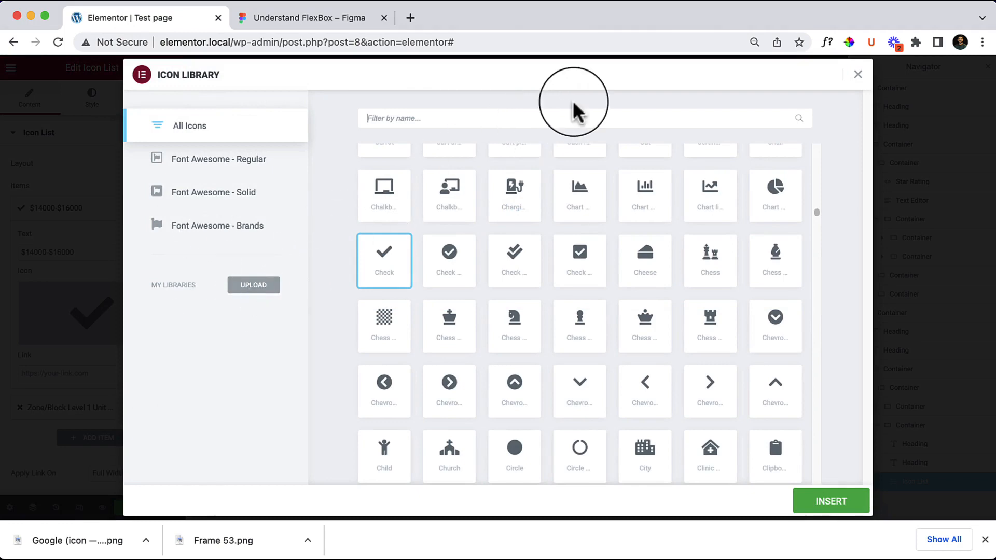
{"action": "type", "text": "doll"}
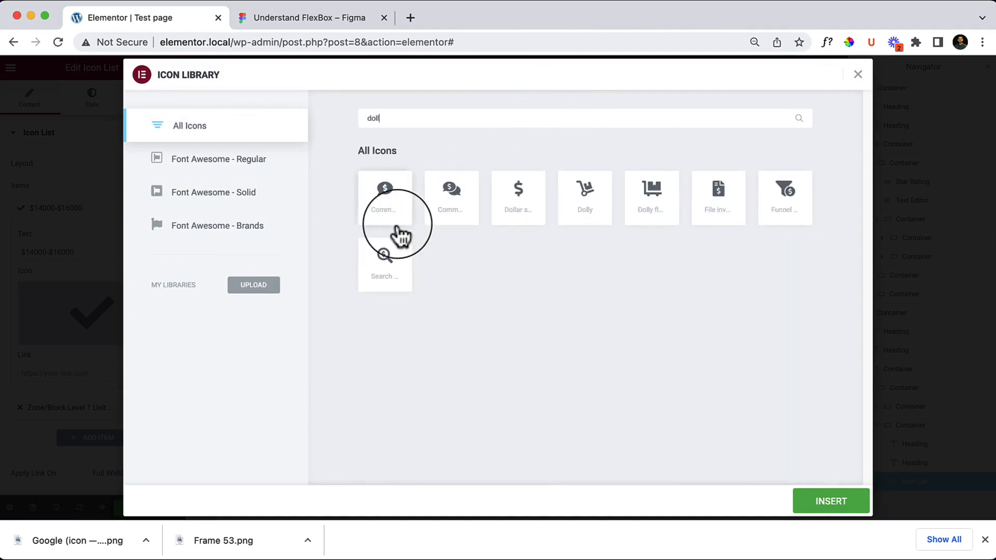
{"action": "left_click", "coordinate": [830, 501]}
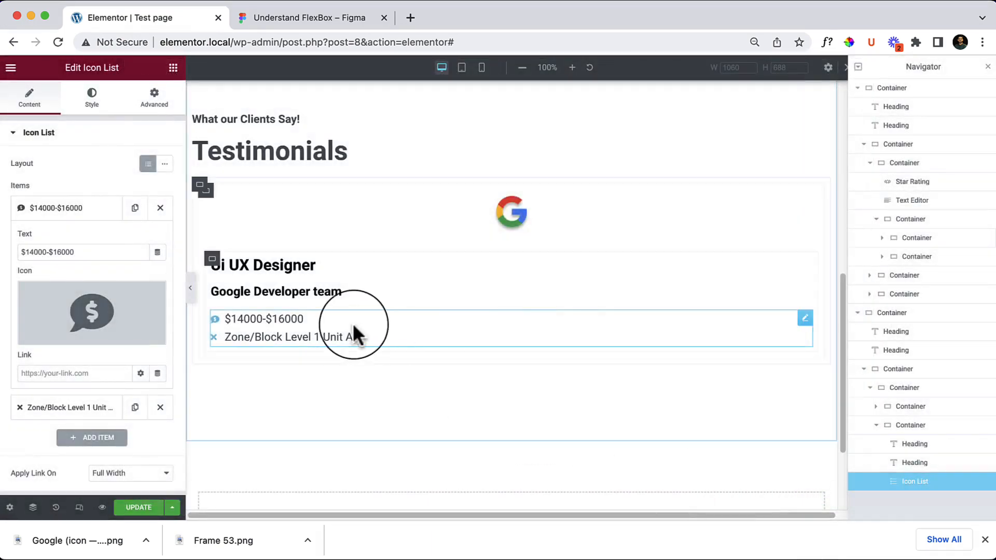
- Search the icon library for "loca" and give the "Zone/Block Level 1 Unit A1" item the location arrow icon
{"action": "left_click", "coordinate": [77, 407]}
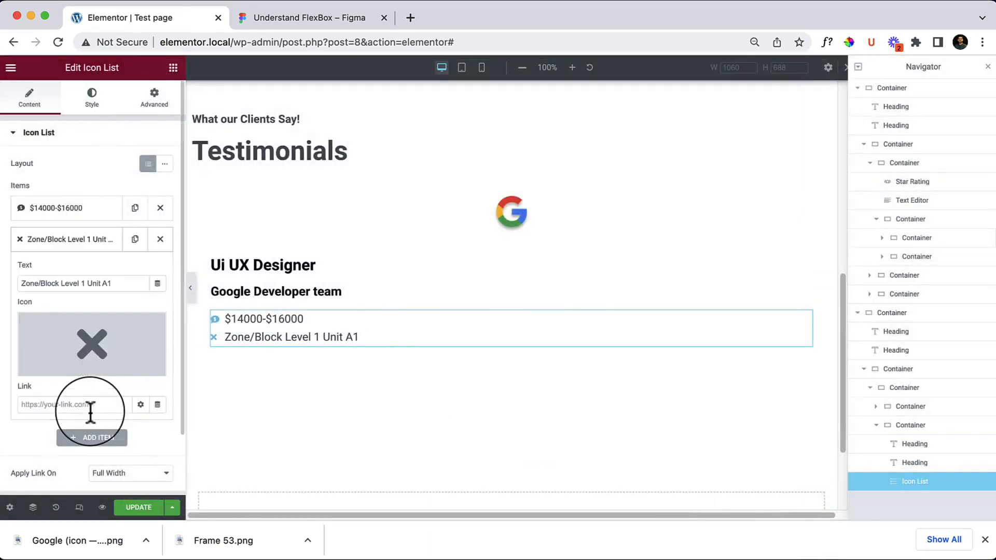
{"action": "left_click", "coordinate": [108, 337]}
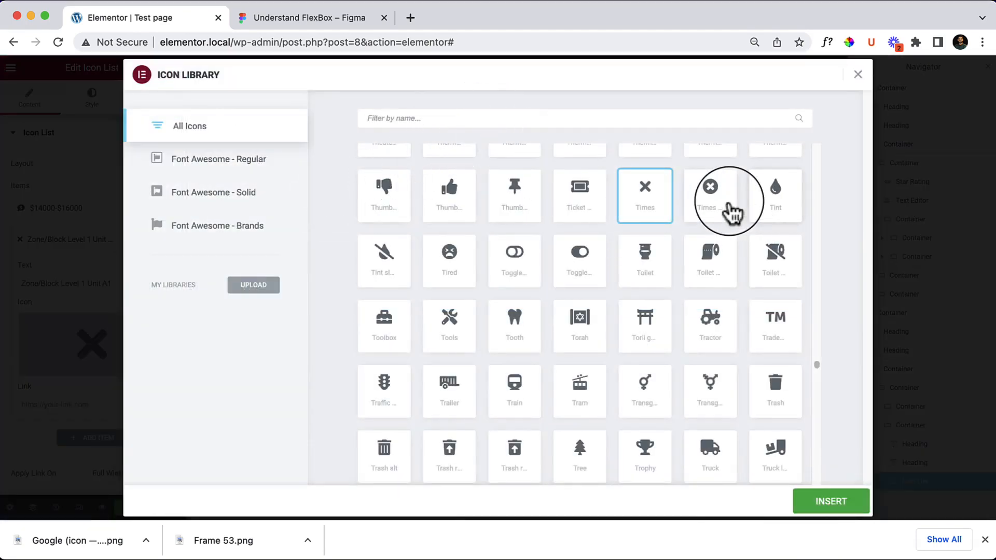
{"action": "type", "text": "loca"}
{"action": "left_click", "coordinate": [414, 204]}
{"action": "left_click", "coordinate": [825, 506]}
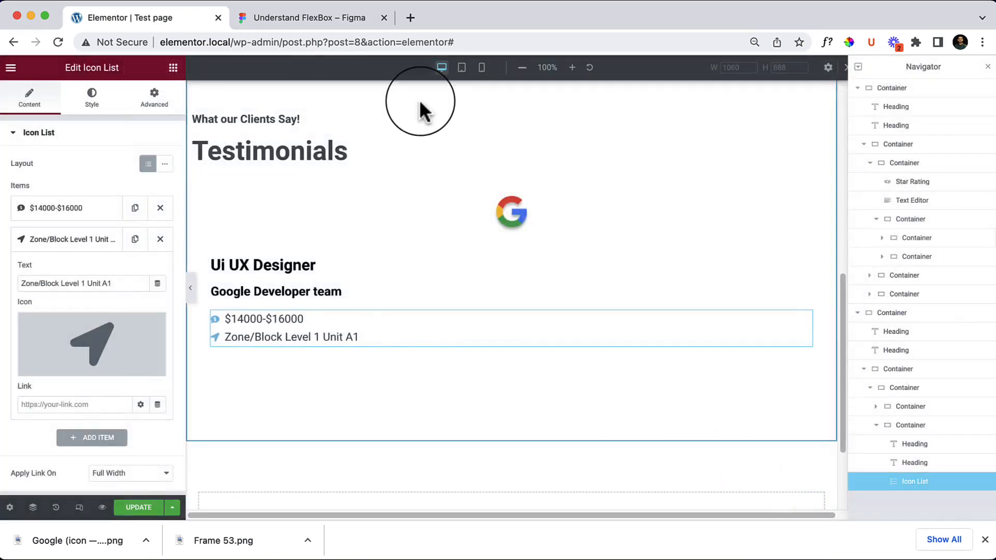
- Sample the first job card's purple button colour in Figma with ColorPick Eyedropper and copy its hex code 5E4BDB
{"action": "left_click", "coordinate": [322, 21]}
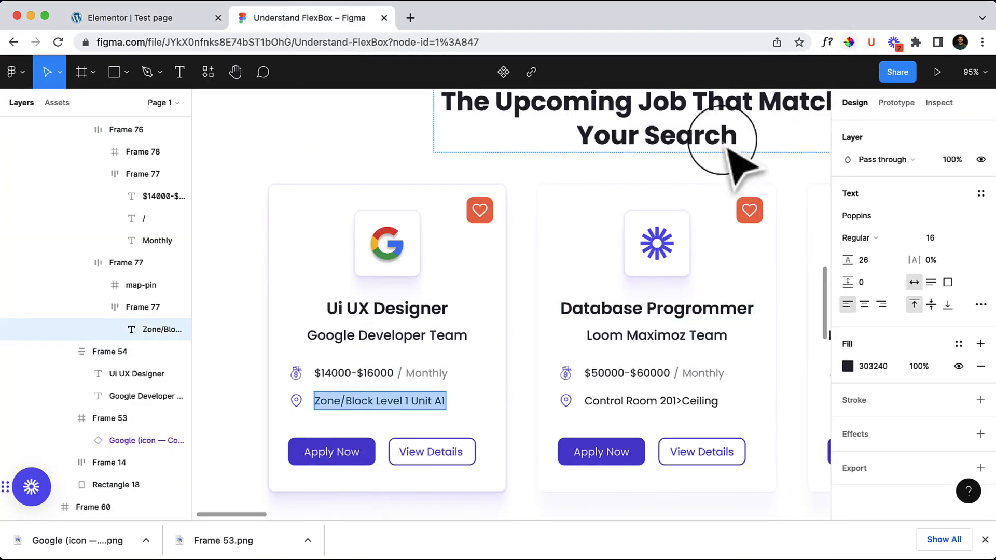
{"action": "left_click", "coordinate": [534, 265]}
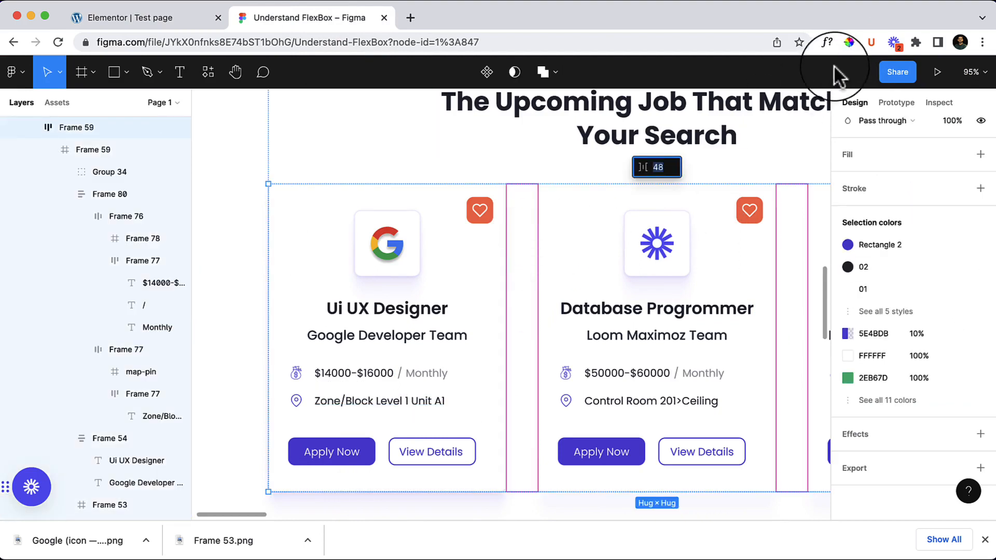
{"action": "left_click", "coordinate": [849, 43]}
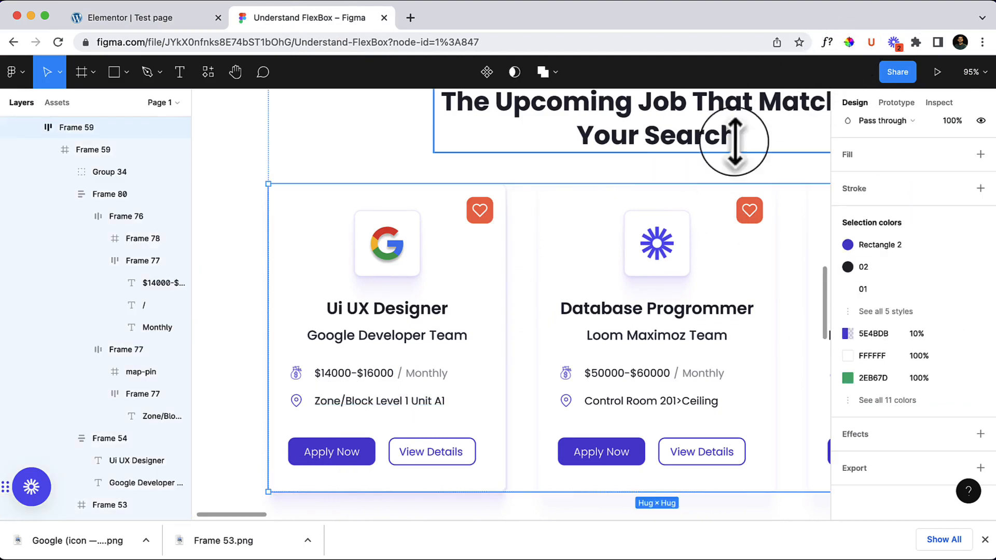
{"action": "left_click", "coordinate": [367, 444]}
{"action": "right_click", "coordinate": [409, 397]}
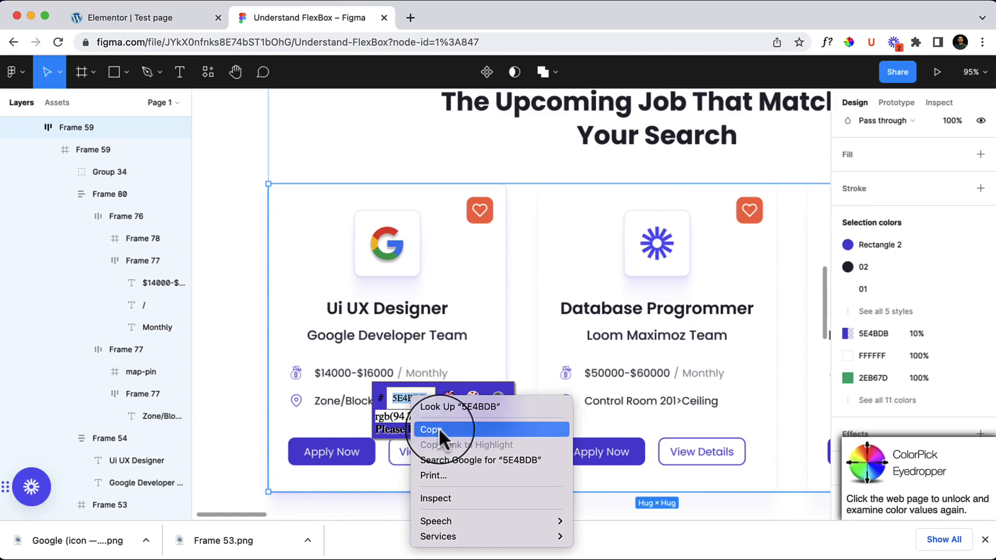
{"action": "left_click", "coordinate": [456, 429]}
{"action": "left_click", "coordinate": [497, 398]}
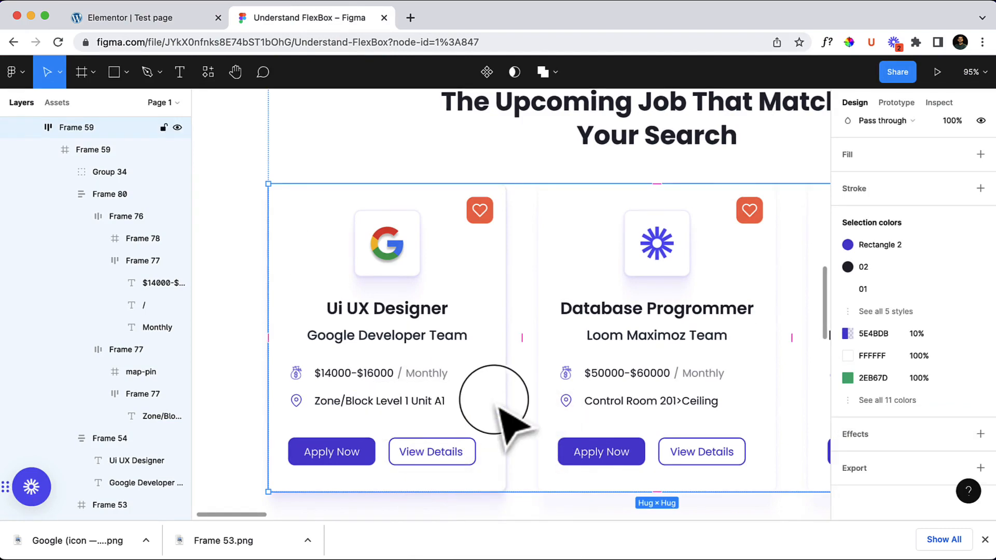
- Detach the Rectangle 2 colour style from the card's buttons in Figma, copy its hex code, and set Elementor's icon list icon colour to #5E4BDB
{"action": "left_click", "coordinate": [205, 20]}
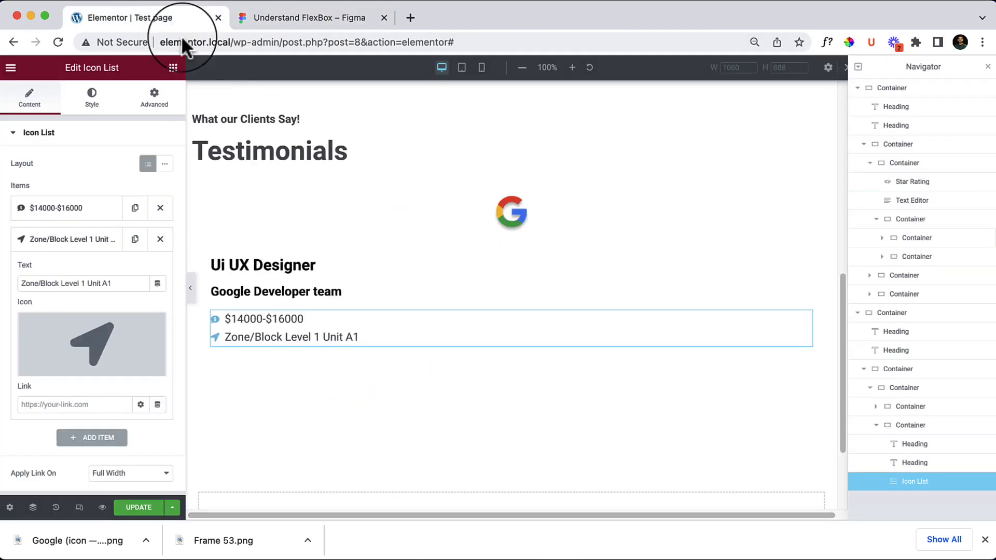
{"action": "left_click", "coordinate": [104, 101]}
{"action": "left_click", "coordinate": [70, 270]}
{"action": "left_click", "coordinate": [164, 196]}
{"action": "triple_click", "coordinate": [28, 386]}
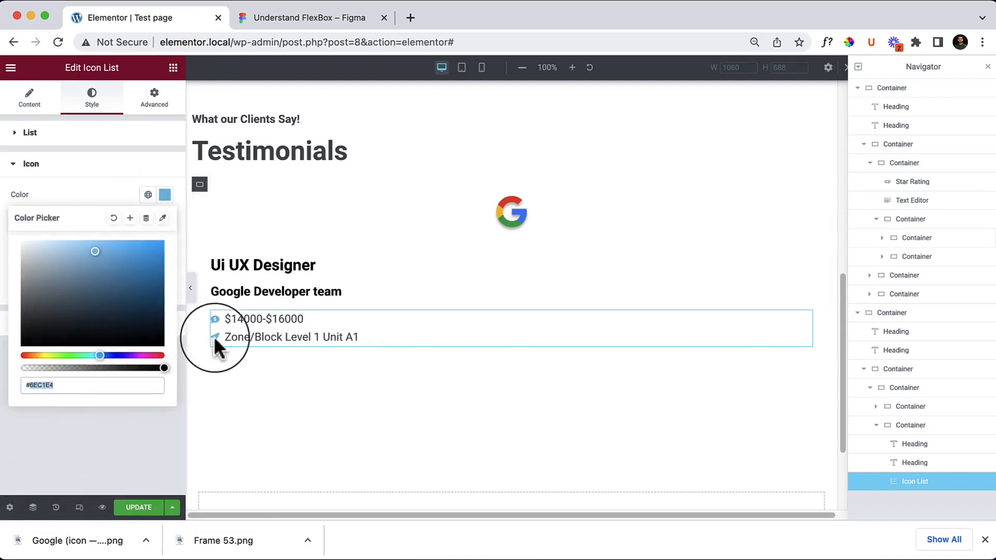
{"action": "left_click", "coordinate": [332, 20]}
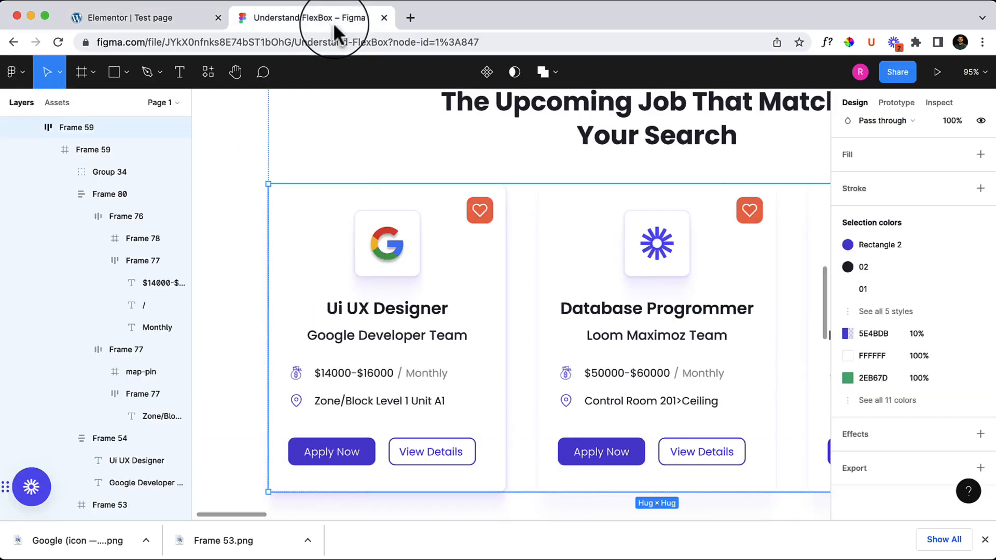
{"action": "left_click", "coordinate": [310, 466]}
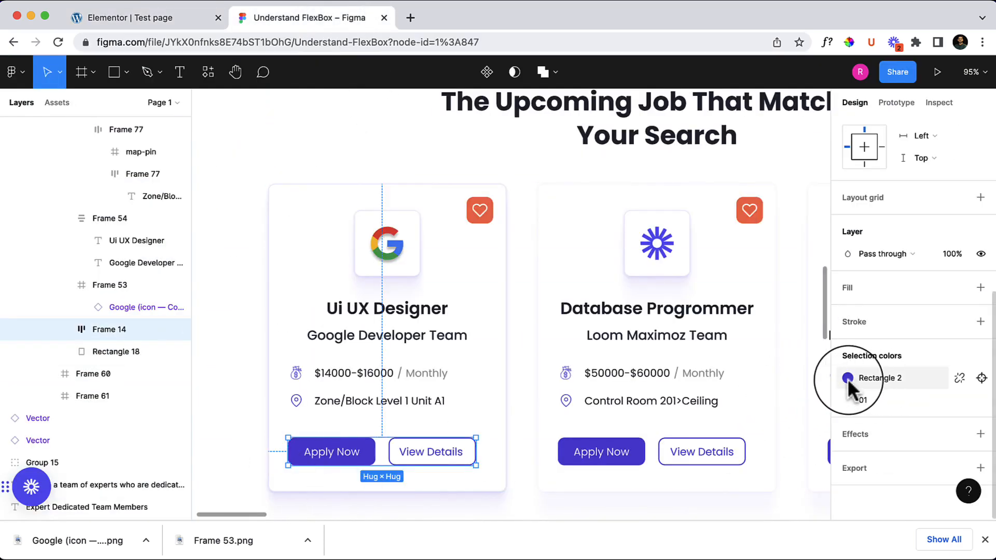
{"action": "left_click", "coordinate": [848, 381]}
{"action": "left_click", "coordinate": [959, 379]}
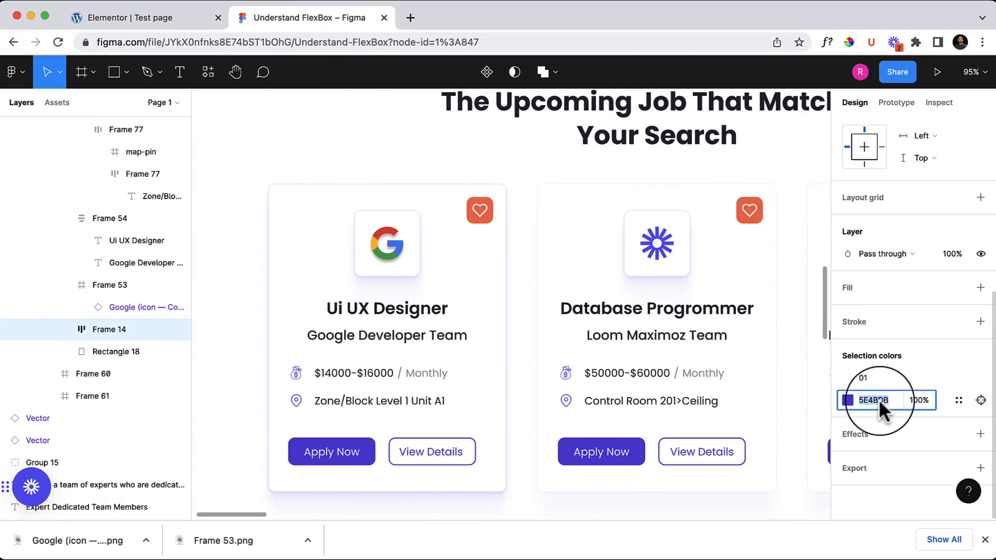
{"action": "left_click", "coordinate": [148, 15]}
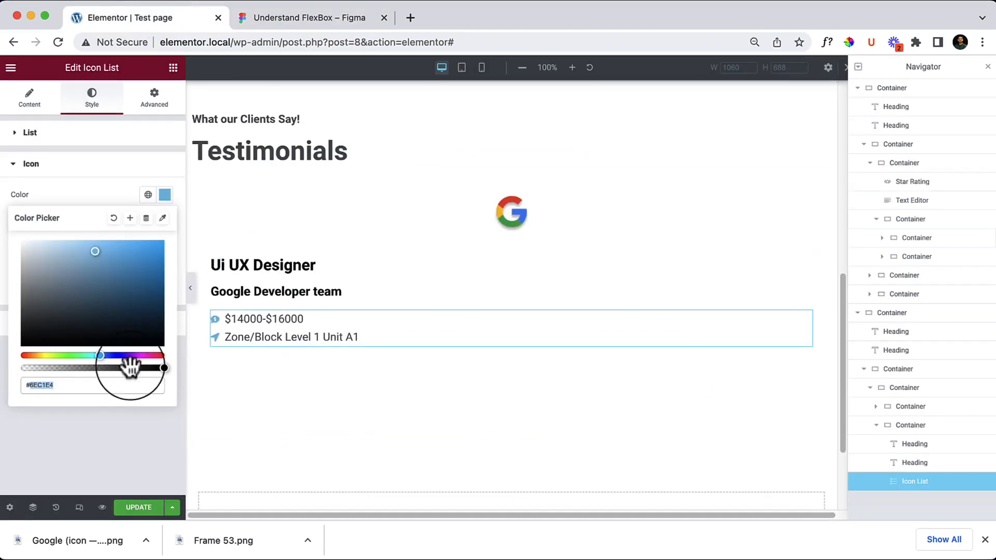
{"action": "key", "text": "ctrl+v"}
{"action": "left_click", "coordinate": [72, 412]}
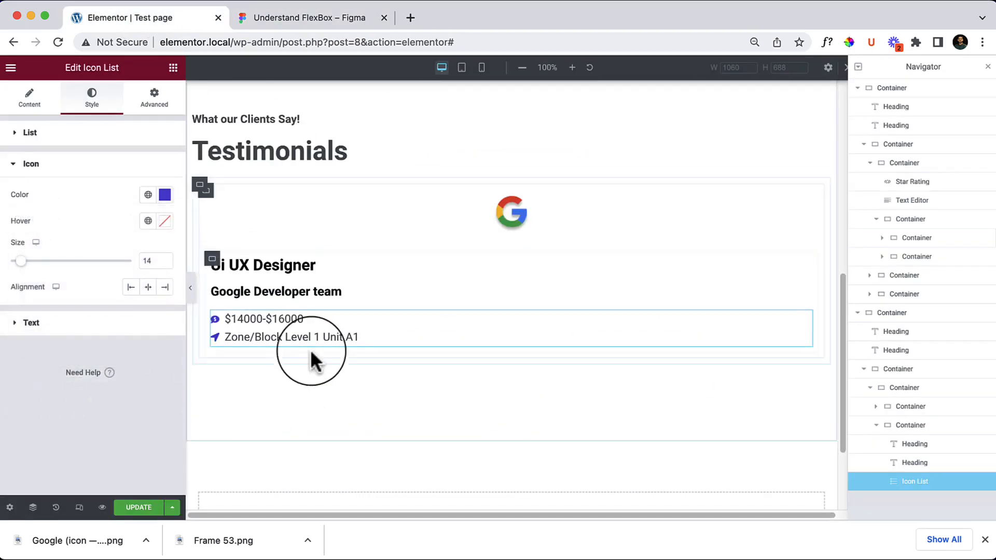
- Duplicate the first job card container twice to make three cards
{"action": "left_click", "coordinate": [209, 198]}
{"action": "left_click", "coordinate": [289, 230]}
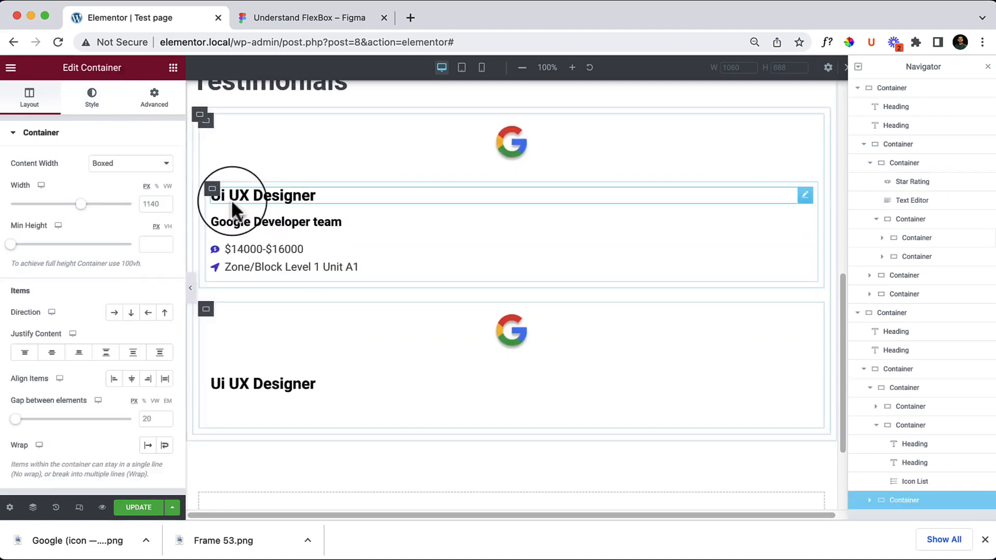
{"action": "right_click", "coordinate": [207, 134]}
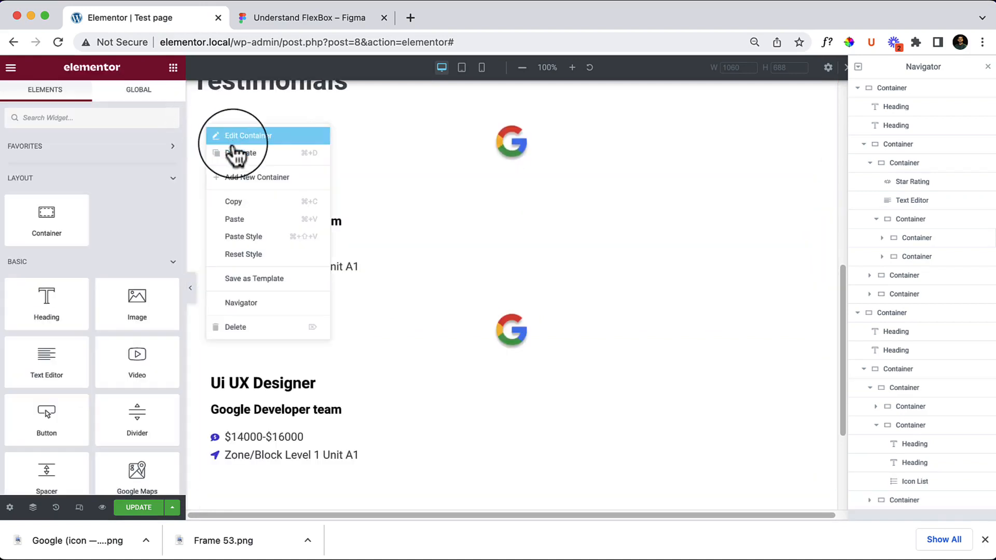
{"action": "left_click", "coordinate": [235, 154]}
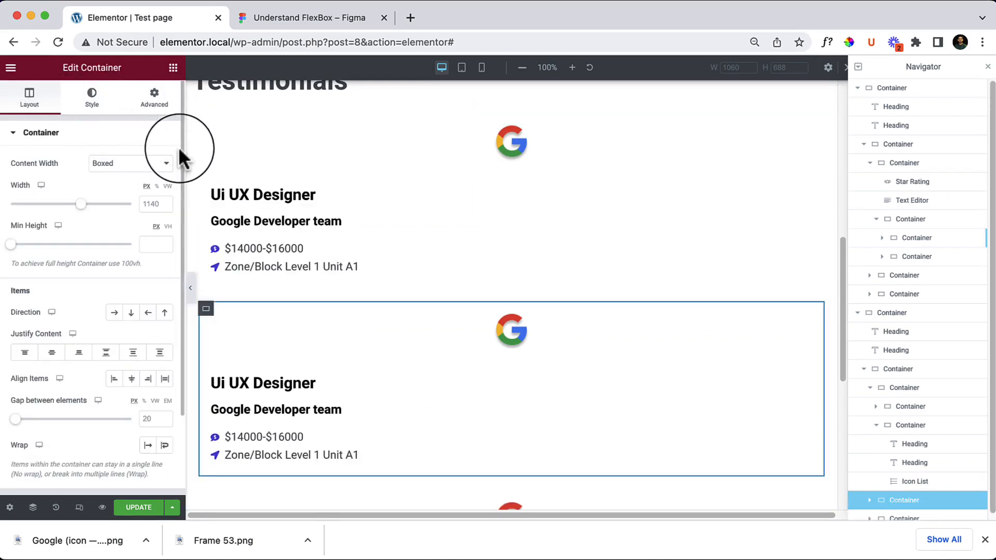
- Set the direction of the container holding the three job cards to a horizontal row
{"action": "left_click", "coordinate": [895, 315]}
{"action": "left_click", "coordinate": [905, 368]}
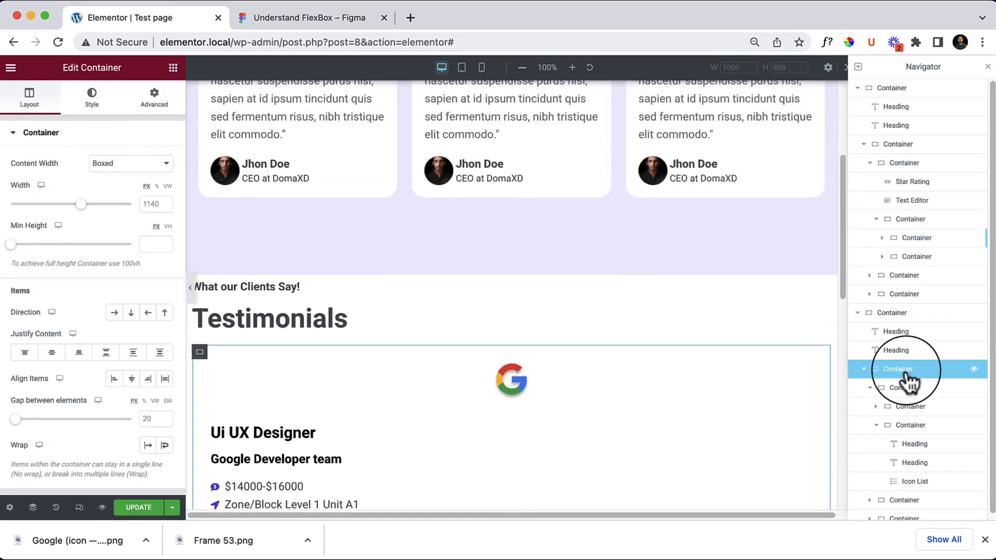
{"action": "left_click", "coordinate": [115, 312]}
{"action": "scroll", "coordinate": [423, 356], "scroll_direction": "down", "scroll_amount": 5}
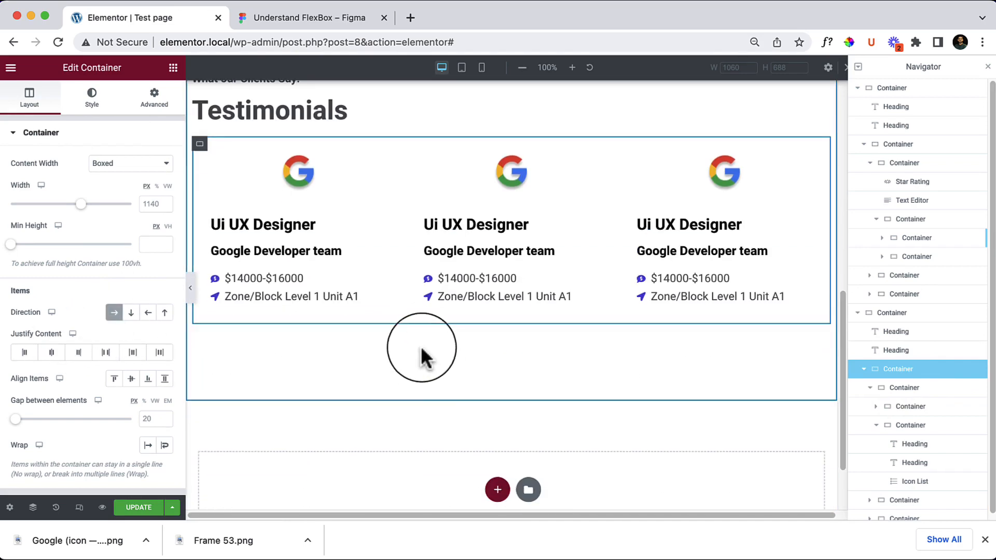
- Add a Button widget below the first card's icon list and set its background colour to the copied purple #5E4BDB
{"action": "left_click", "coordinate": [173, 68]}
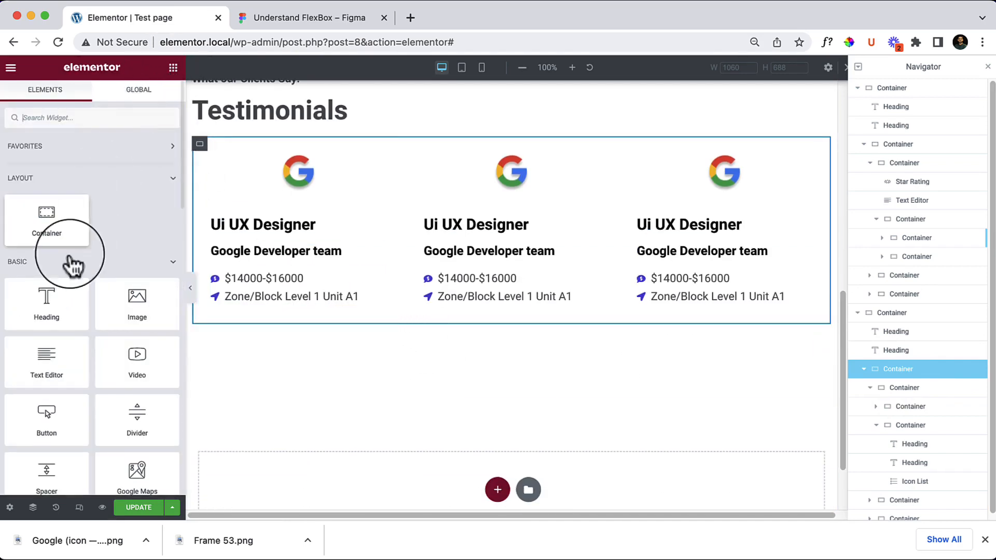
{"action": "left_click_drag", "start_coordinate": [53, 440], "coordinate": [320, 303]}
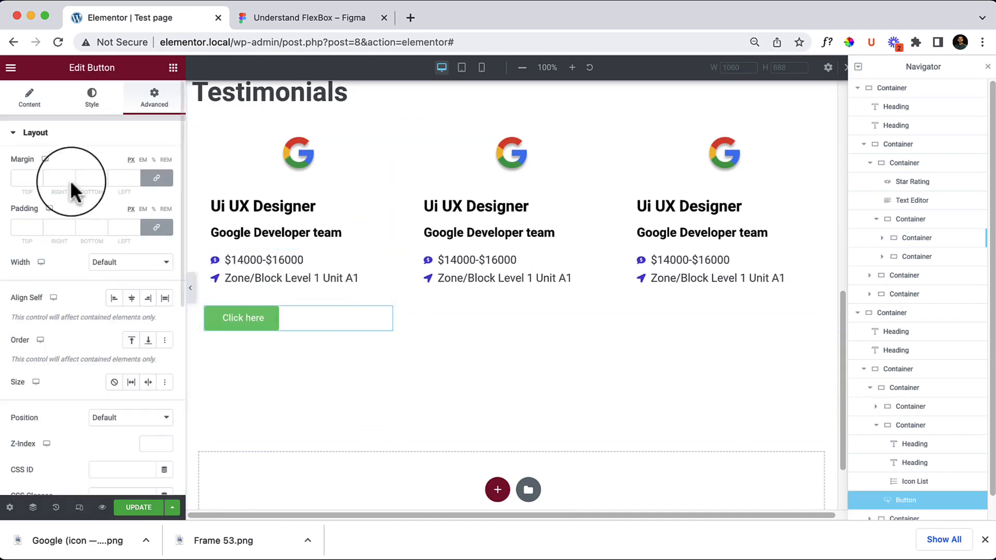
{"action": "left_click", "coordinate": [92, 100]}
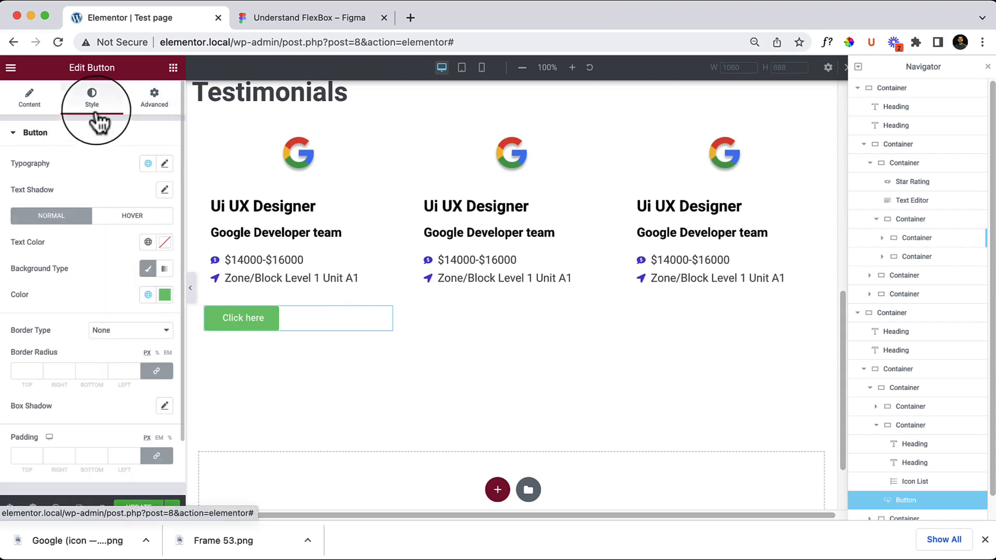
{"action": "left_click", "coordinate": [163, 296]}
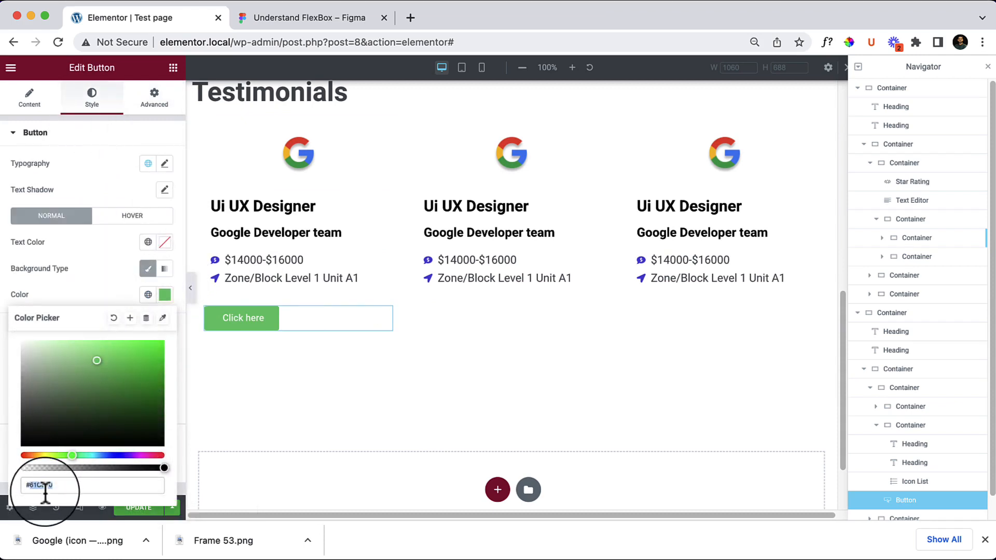
{"action": "key", "text": "super+v"}
{"action": "left_click", "coordinate": [96, 286]}
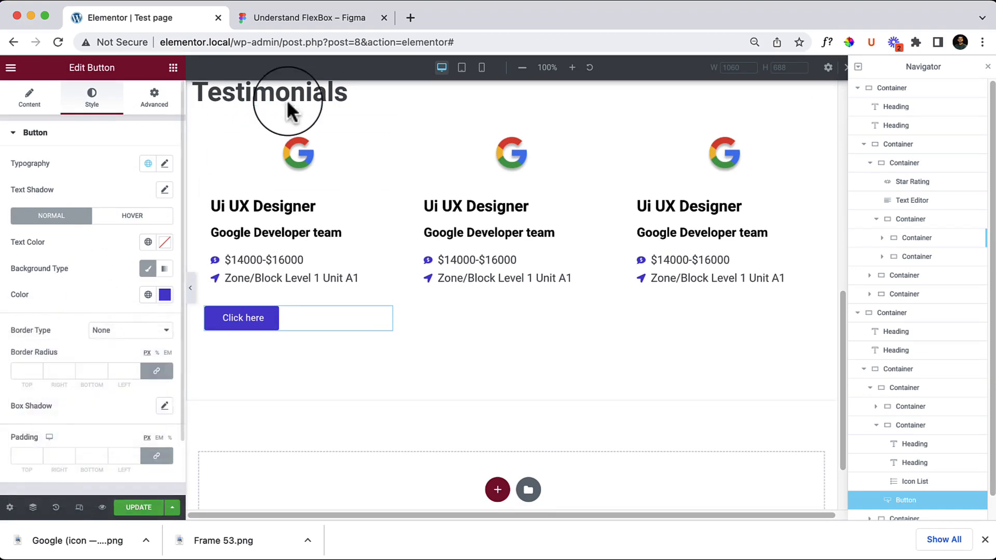
- Copy the first card's Apply Now label from the Figma design and use it as the text of the Elementor button
{"action": "left_click", "coordinate": [372, 21]}
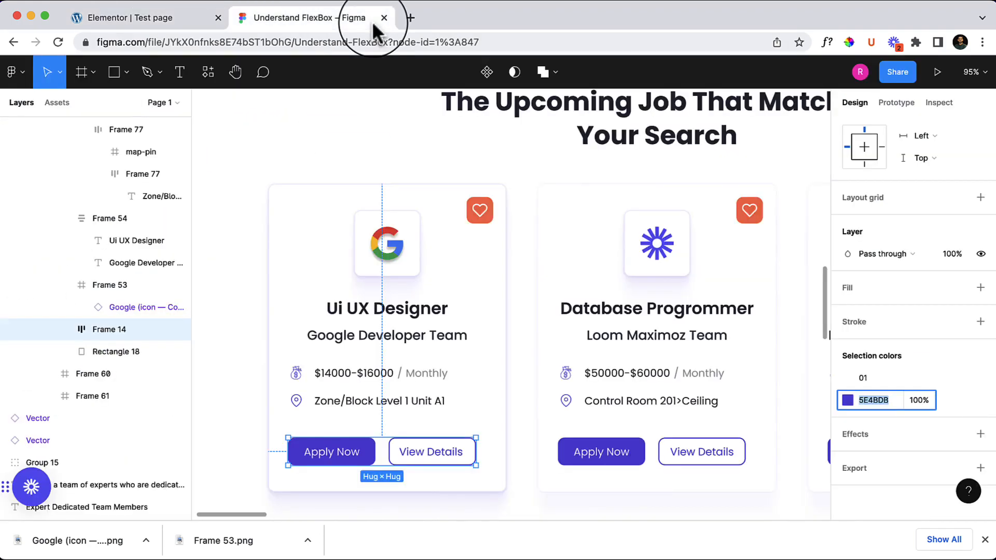
{"action": "double_click", "coordinate": [322, 455]}
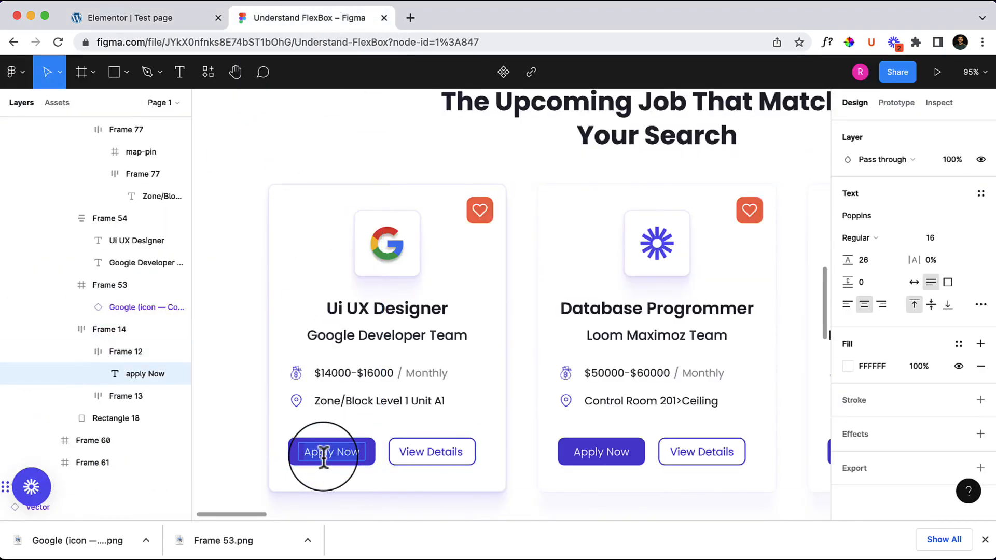
{"action": "left_click", "coordinate": [161, 21]}
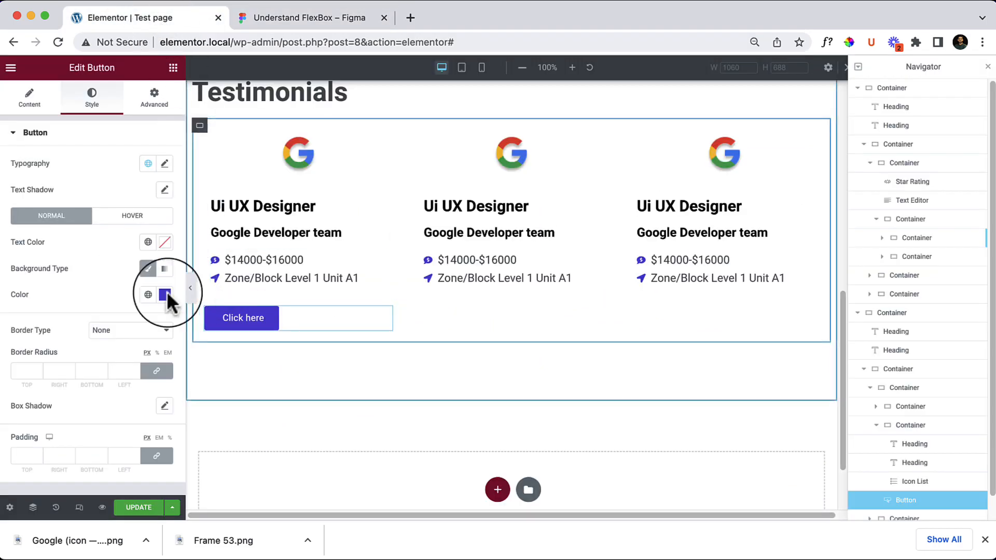
{"action": "left_click", "coordinate": [35, 110]}
{"action": "left_click", "coordinate": [115, 191]}
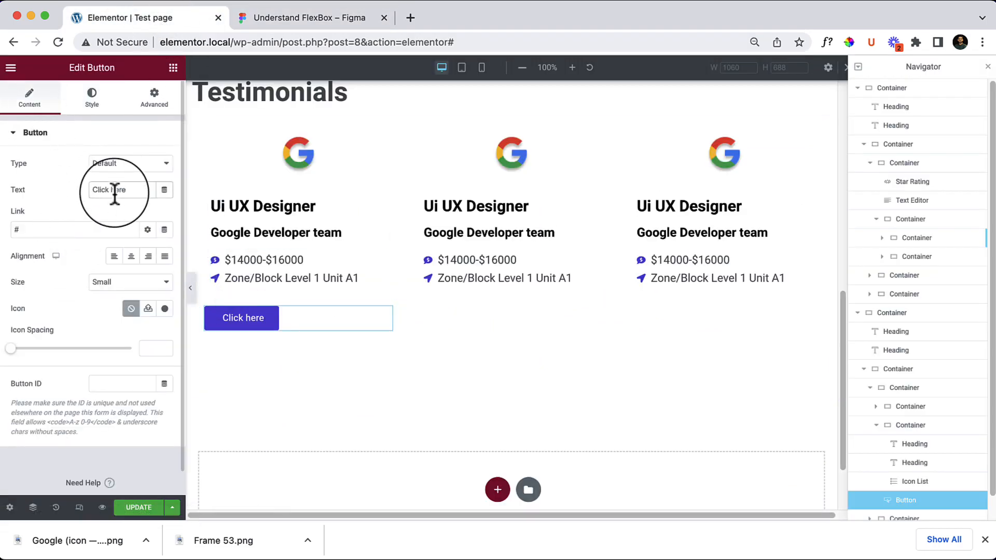
- Give the button a 10 px border radius and padding of 17 px top and bottom, 27 px right and left
{"action": "left_click", "coordinate": [97, 98]}
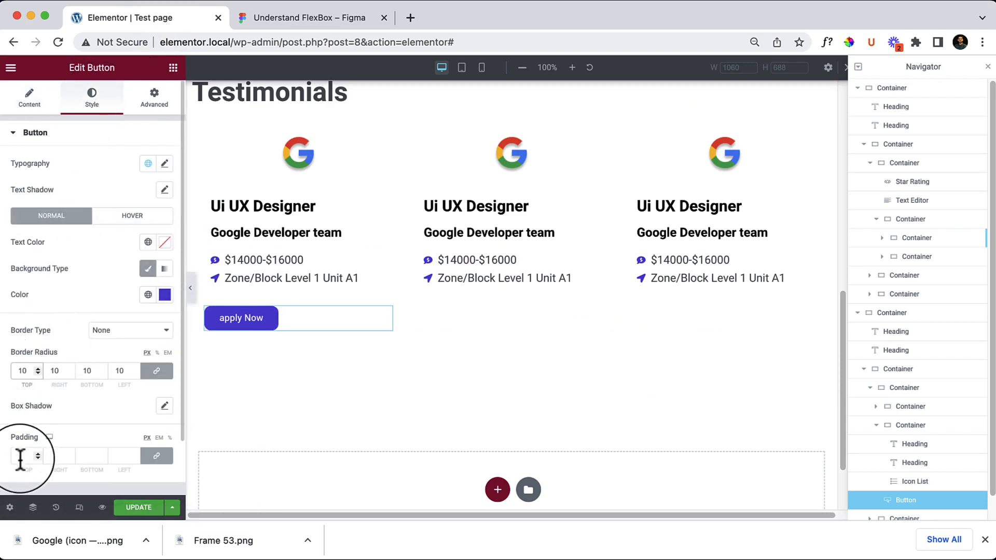
{"action": "type", "text": "0"}
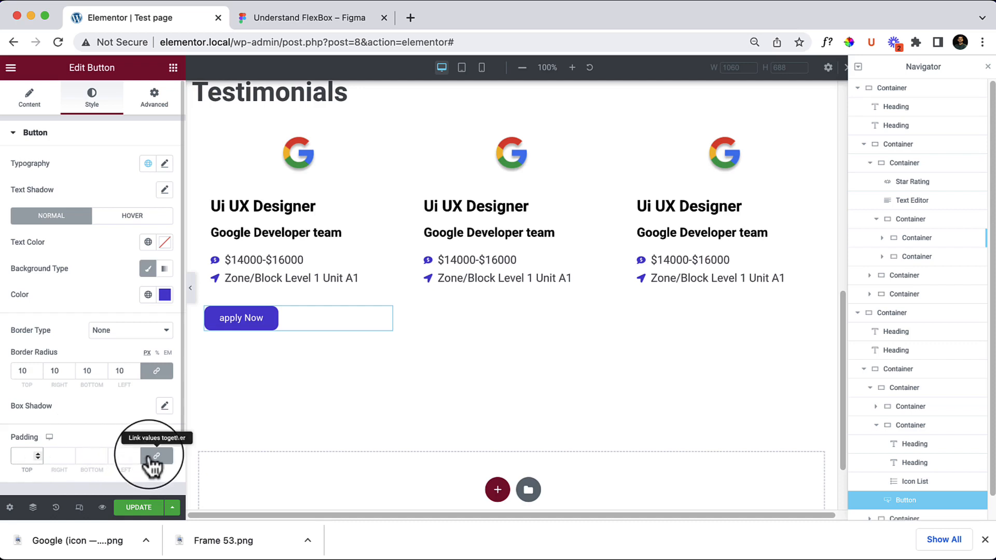
{"action": "left_click", "coordinate": [156, 455]}
{"action": "left_click", "coordinate": [16, 457]}
{"action": "type", "text": "10"}
{"action": "key", "text": "BackSpace"}
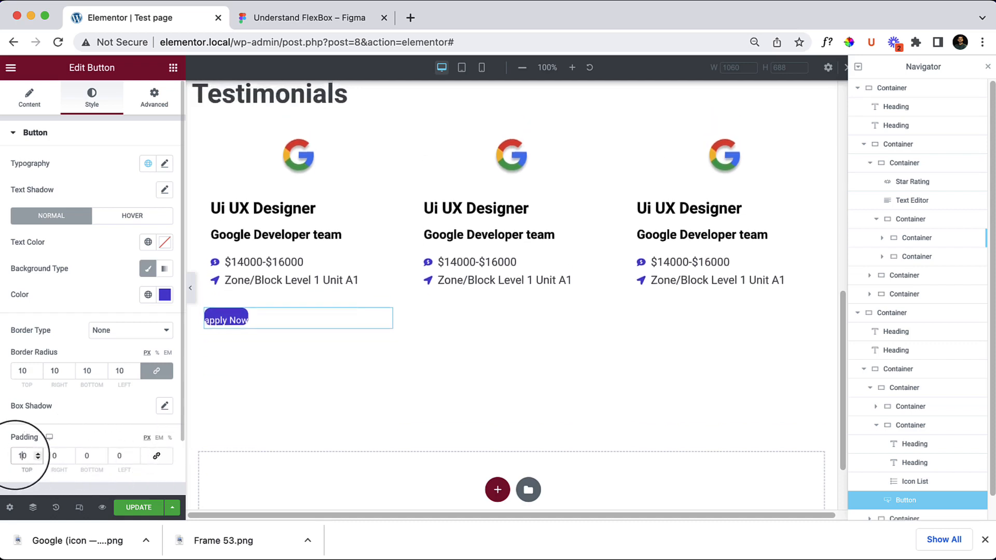
{"action": "type", "text": "5"}
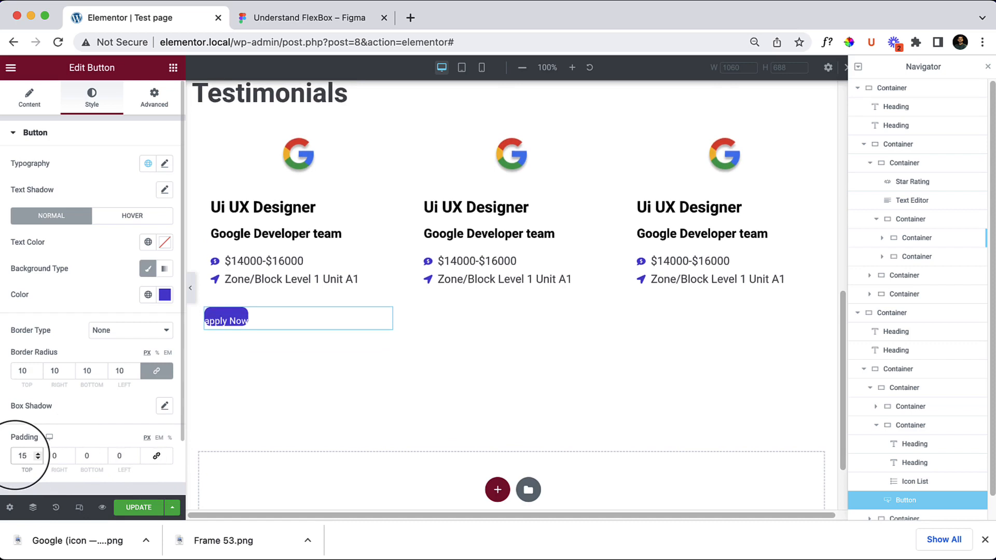
{"action": "key", "text": "Up"}
{"action": "key", "text": "Up"}
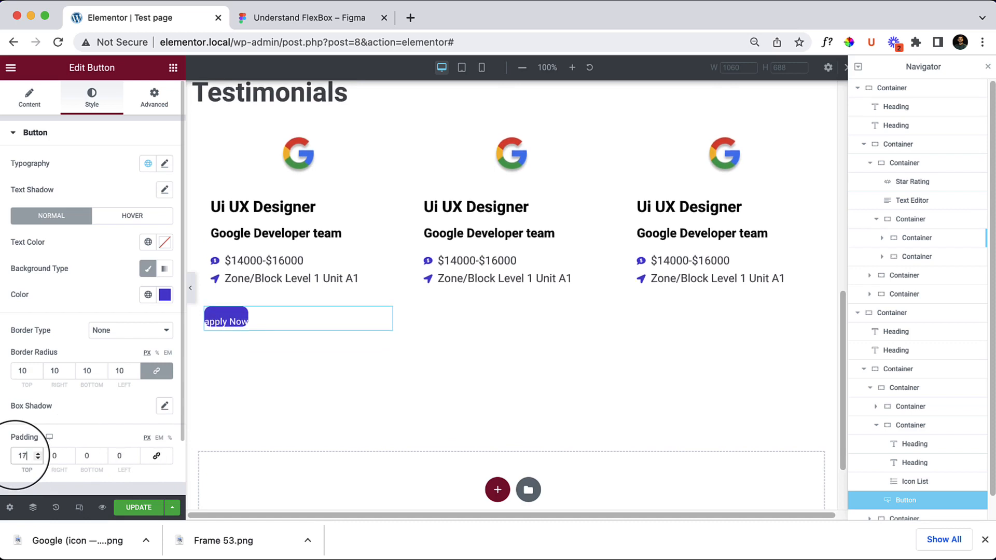
{"action": "type", "text": "17"}
{"action": "key", "text": "shift+Tab"}
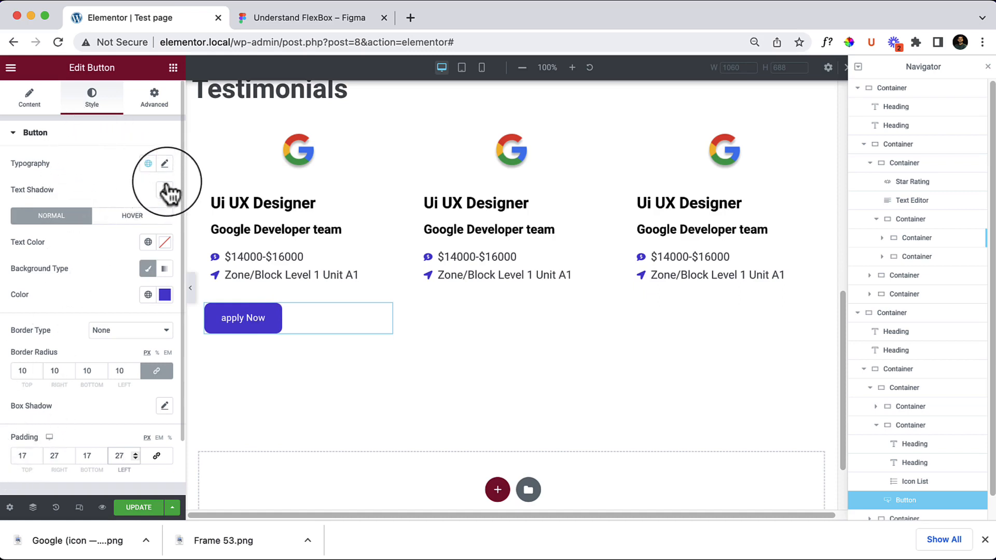
- Set the button's typography text transform to Capitalize
{"action": "left_click", "coordinate": [164, 164]}
{"action": "left_click", "coordinate": [125, 221]}
{"action": "left_click", "coordinate": [82, 244]}
{"action": "left_click", "coordinate": [144, 316]}
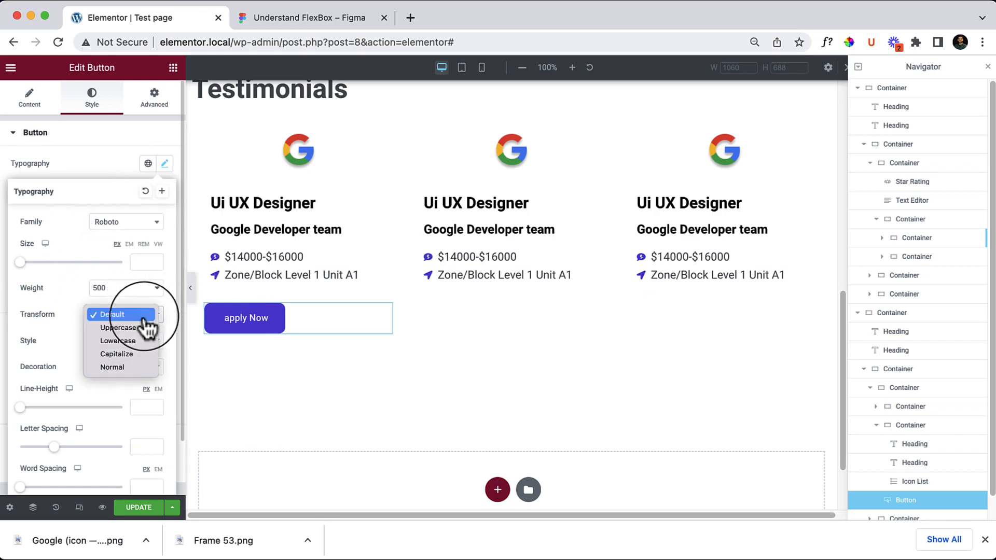
{"action": "left_click", "coordinate": [138, 355]}
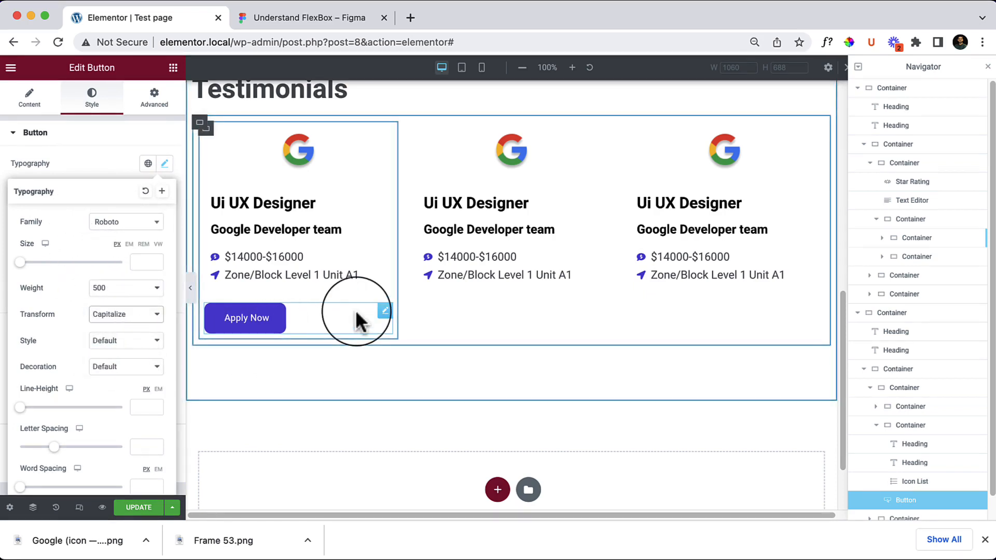
{"action": "left_click", "coordinate": [111, 159]}
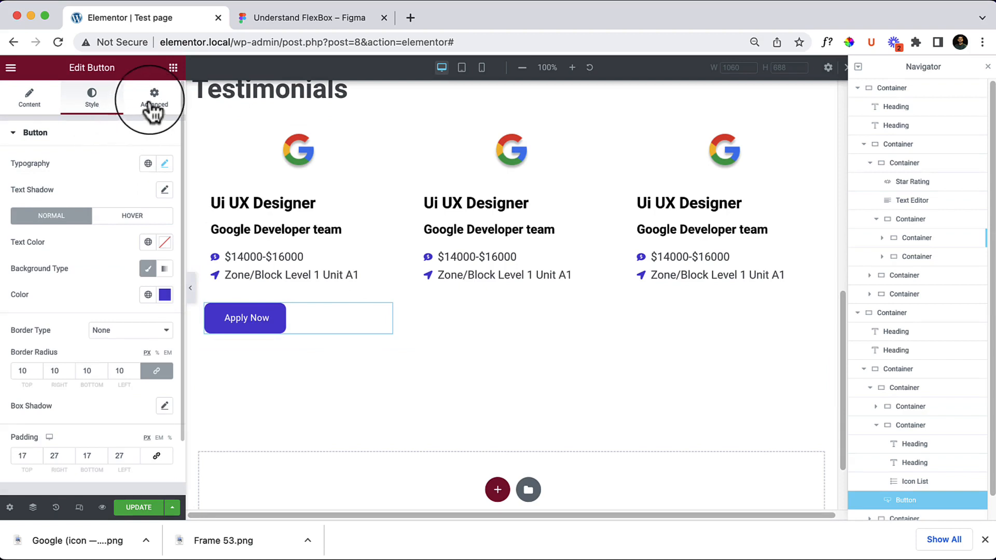
- Set the Apply Now button's layout width to Inline (auto)
{"action": "left_click", "coordinate": [152, 108]}
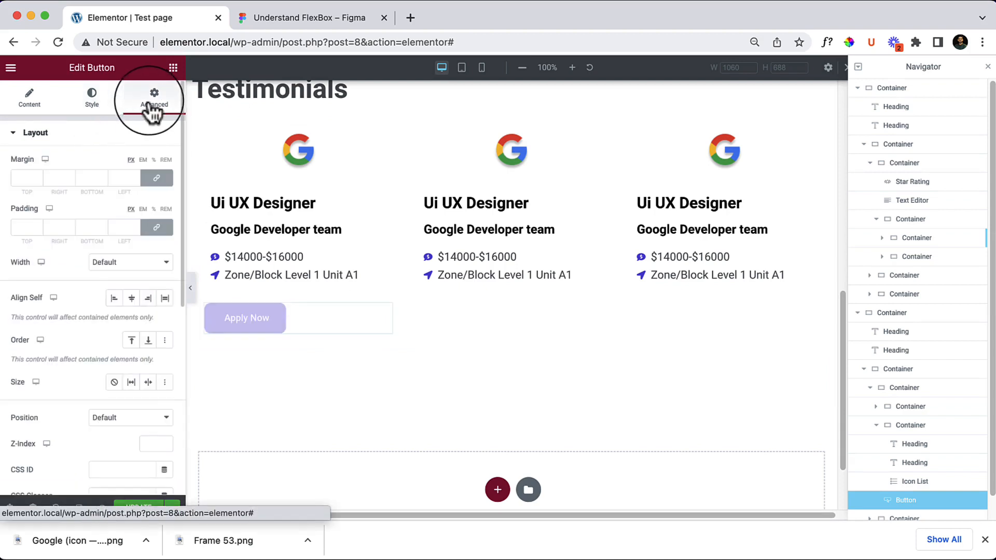
{"action": "left_click", "coordinate": [118, 267]}
{"action": "left_click", "coordinate": [127, 286]}
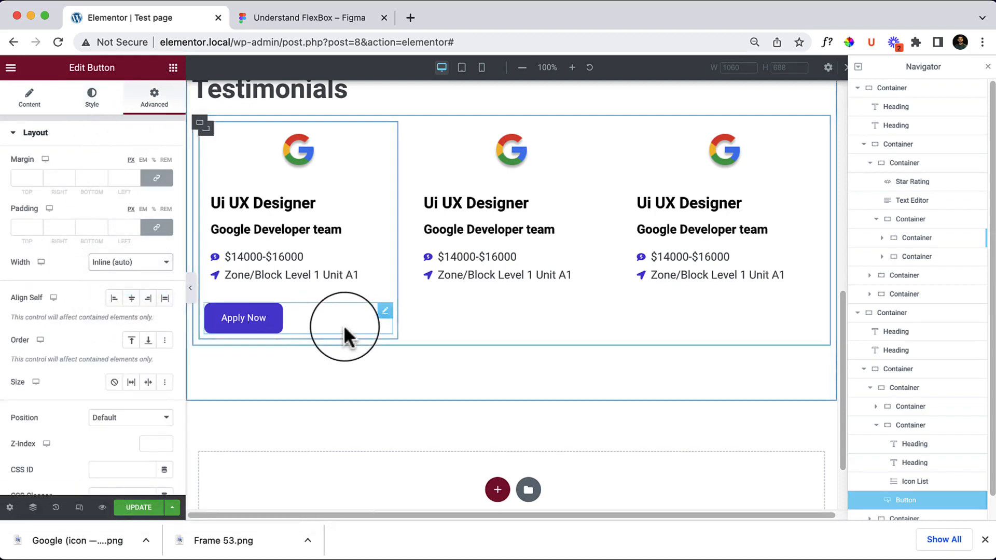
{"action": "left_click", "coordinate": [165, 263]}
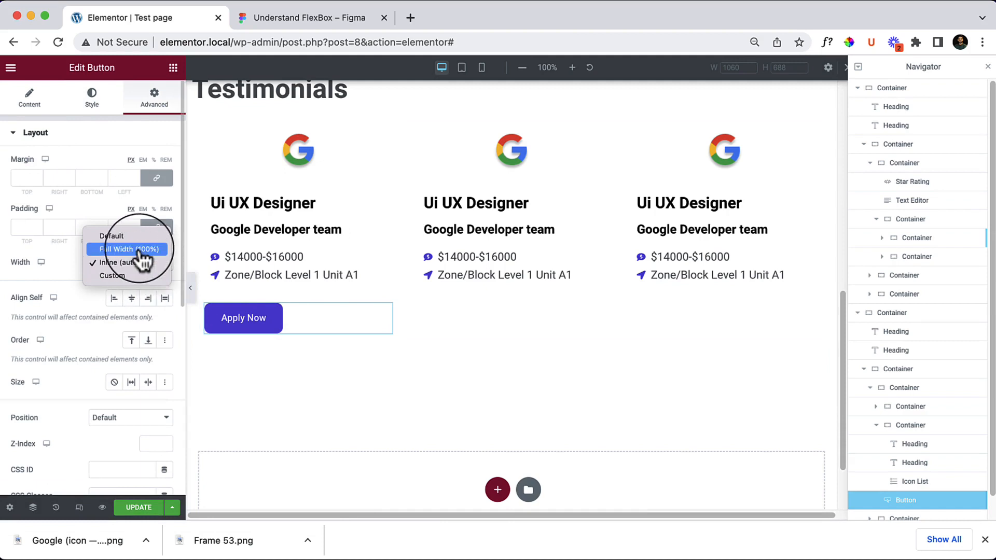
- Duplicate the Apply Now button in the first card
{"action": "left_click", "coordinate": [296, 326]}
{"action": "right_click", "coordinate": [306, 316]}
{"action": "left_click", "coordinate": [335, 341]}
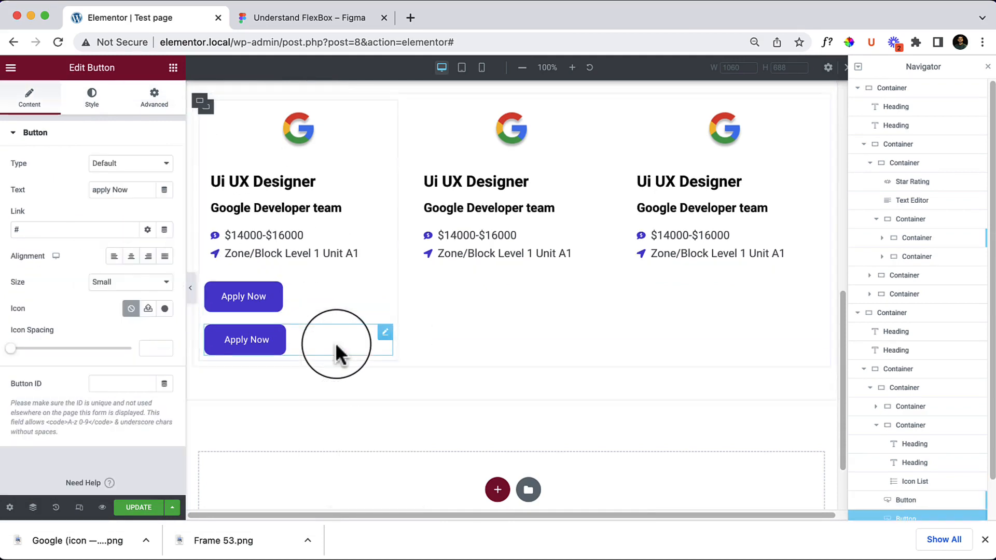
- Try a Custom width on the first Apply Now button, and return it to Inline (auto)
{"action": "left_click", "coordinate": [304, 298]}
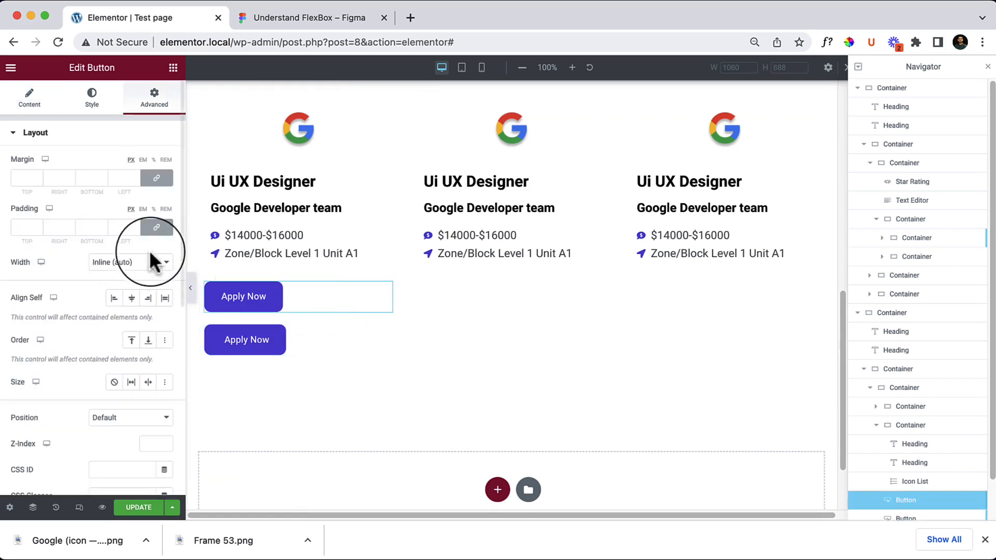
{"action": "left_click", "coordinate": [132, 277]}
{"action": "left_click", "coordinate": [119, 276]}
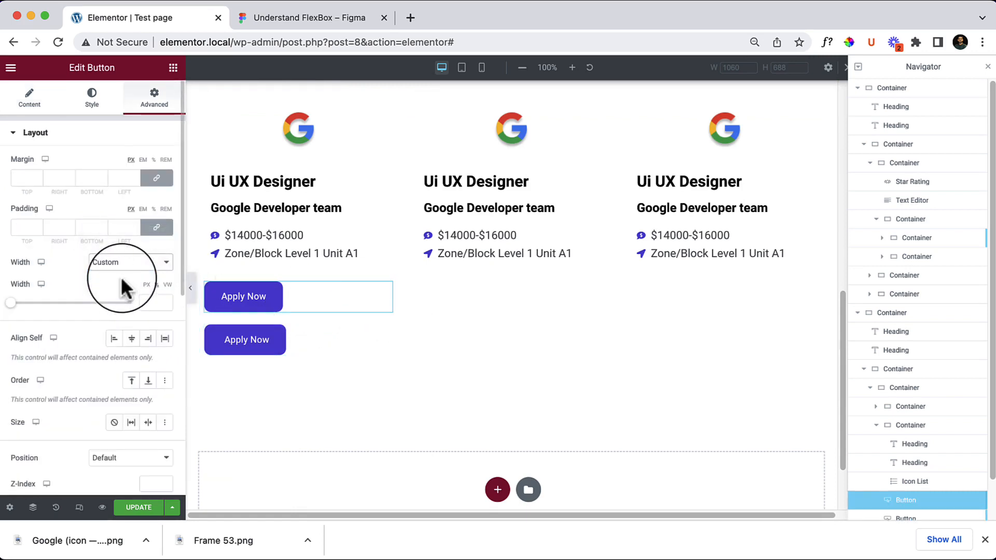
{"action": "left_click", "coordinate": [122, 265]}
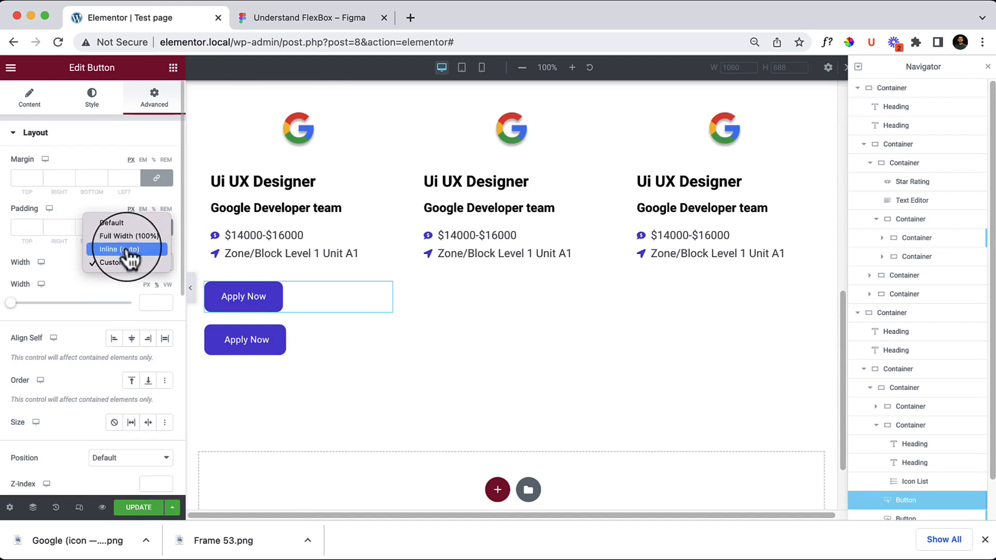
{"action": "left_click", "coordinate": [125, 249]}
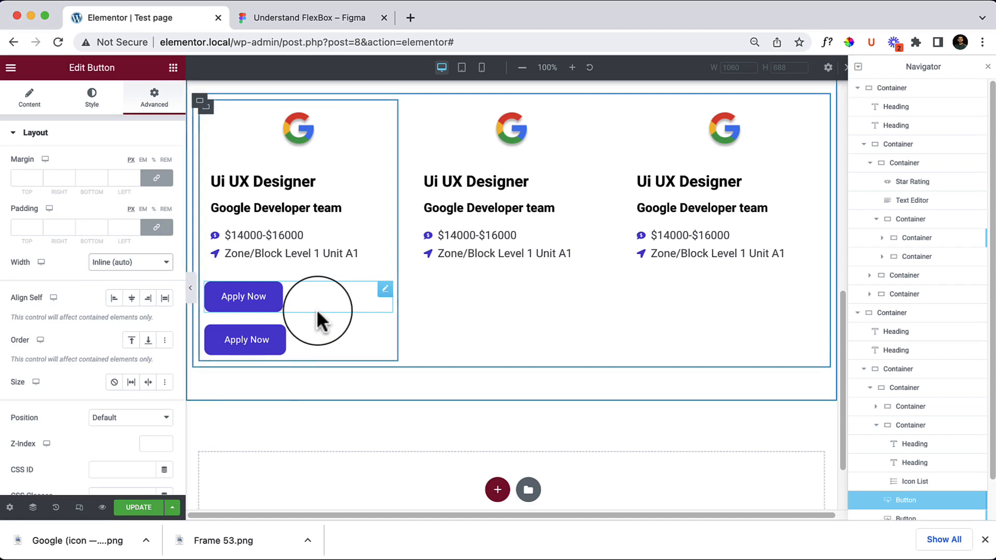
- Add a container with a nested container below the first card's icon list and move an Apply Now button into the inner one
{"action": "left_click", "coordinate": [173, 68]}
{"action": "left_click_drag", "start_coordinate": [49, 222], "coordinate": [272, 266]}
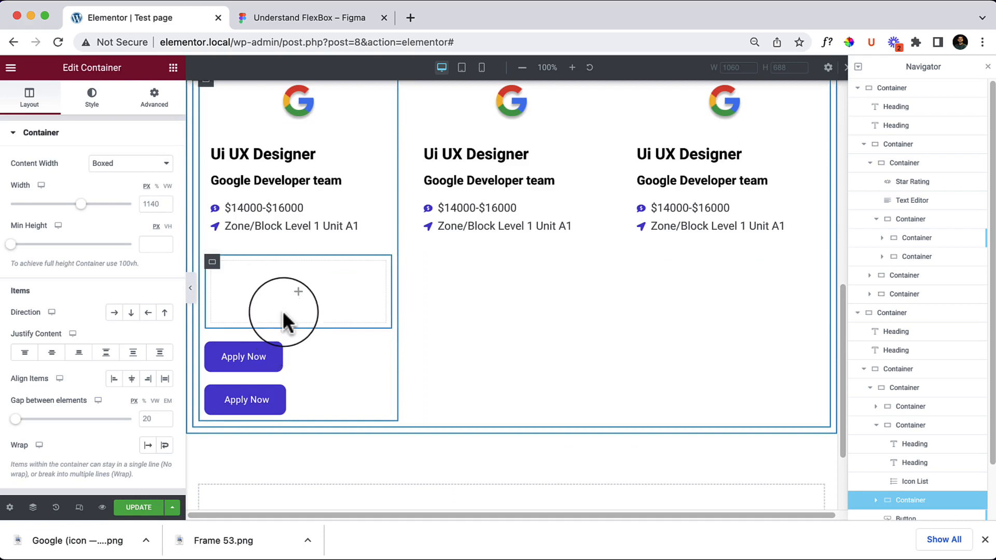
{"action": "left_click", "coordinate": [299, 292]}
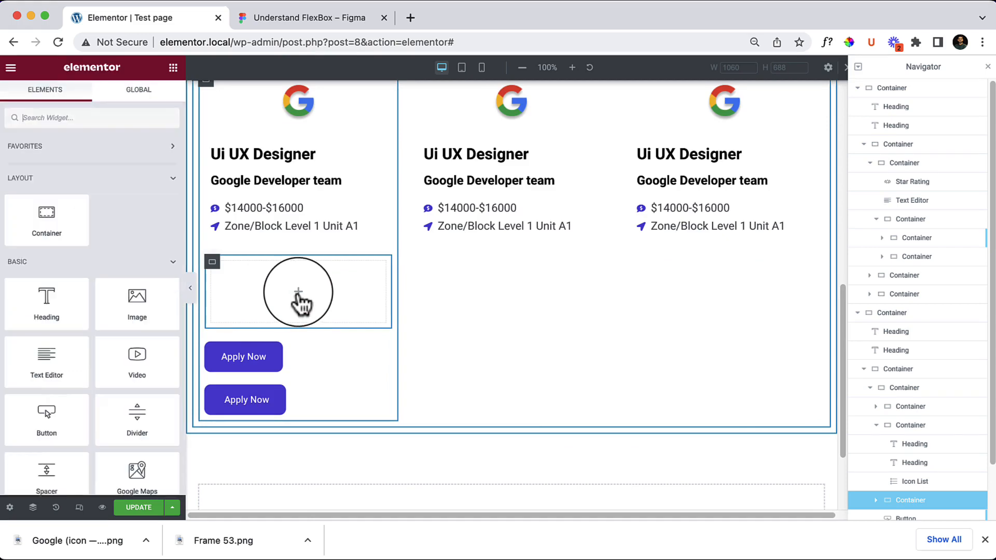
{"action": "left_click_drag", "start_coordinate": [69, 213], "coordinate": [217, 275]}
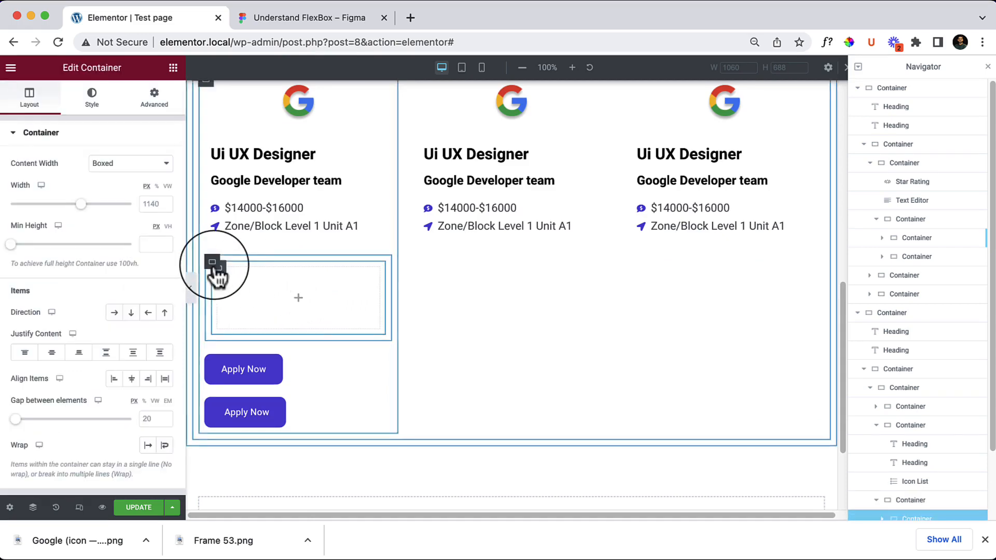
{"action": "left_click_drag", "start_coordinate": [292, 359], "coordinate": [293, 285]}
- Duplicate the inner container holding the Apply Now button and delete the leftover button below
{"action": "right_click", "coordinate": [222, 283]}
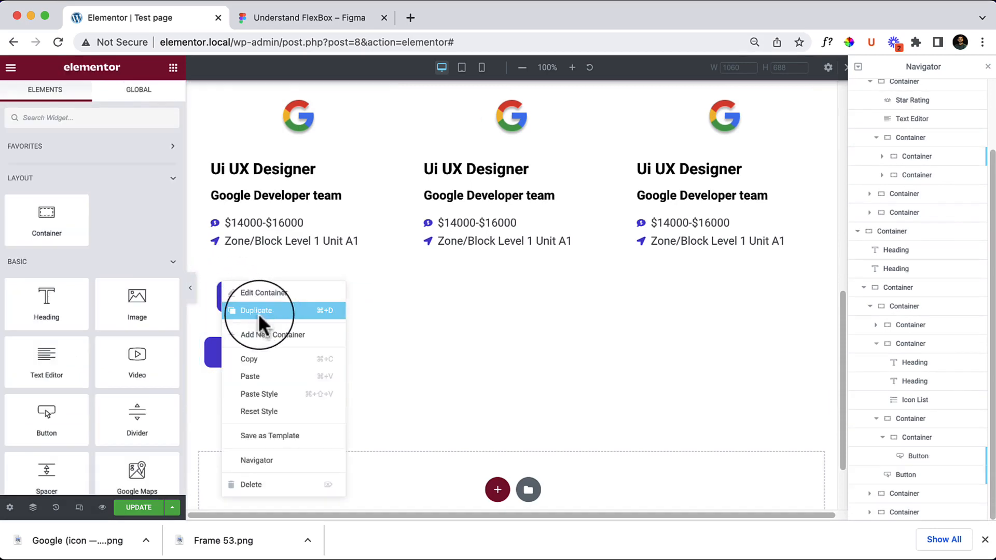
{"action": "left_click", "coordinate": [259, 310]}
{"action": "left_click", "coordinate": [317, 390]}
{"action": "right_click", "coordinate": [319, 388]}
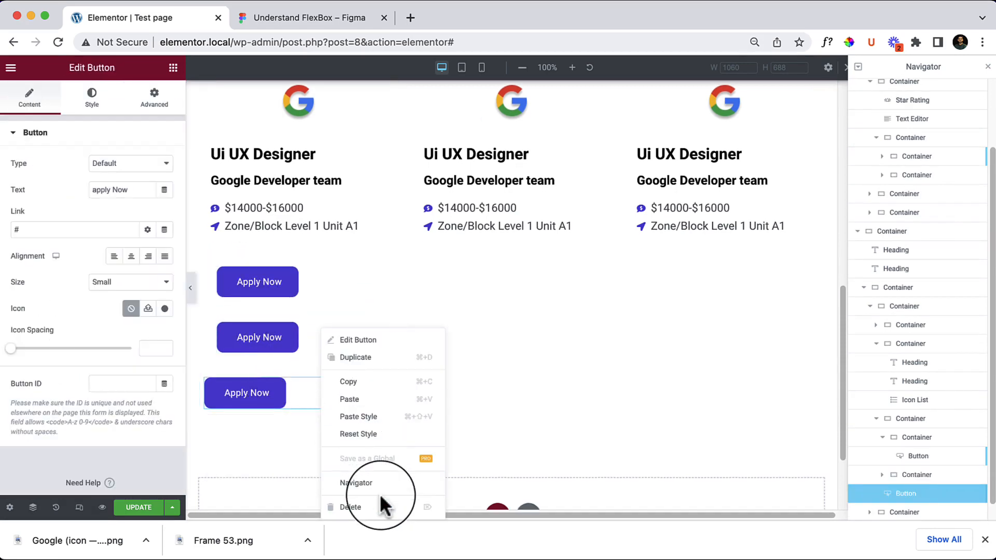
{"action": "left_click", "coordinate": [380, 506]}
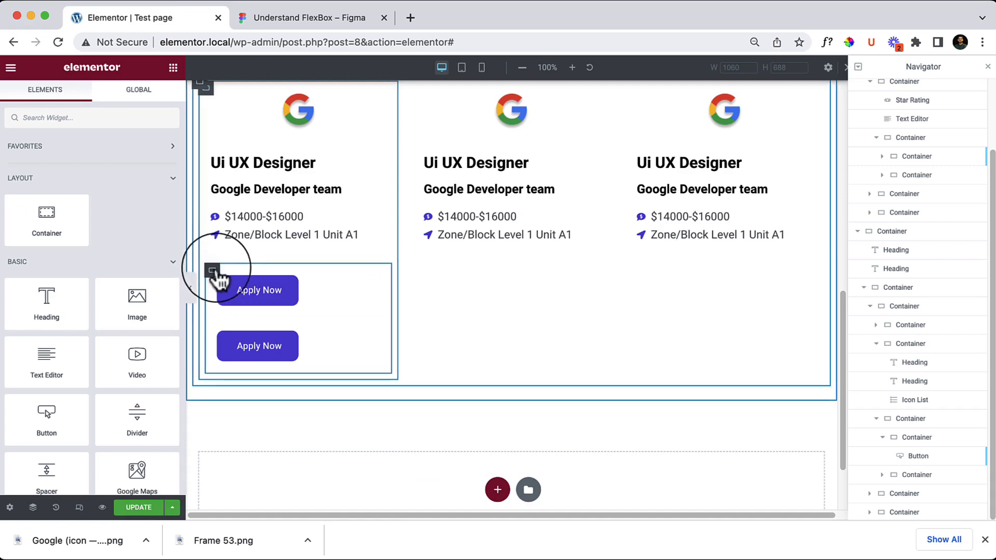
- Arrange the container holding both buttons as a horizontal row with an element gap of 0 and padding of 0
{"action": "left_click", "coordinate": [212, 271]}
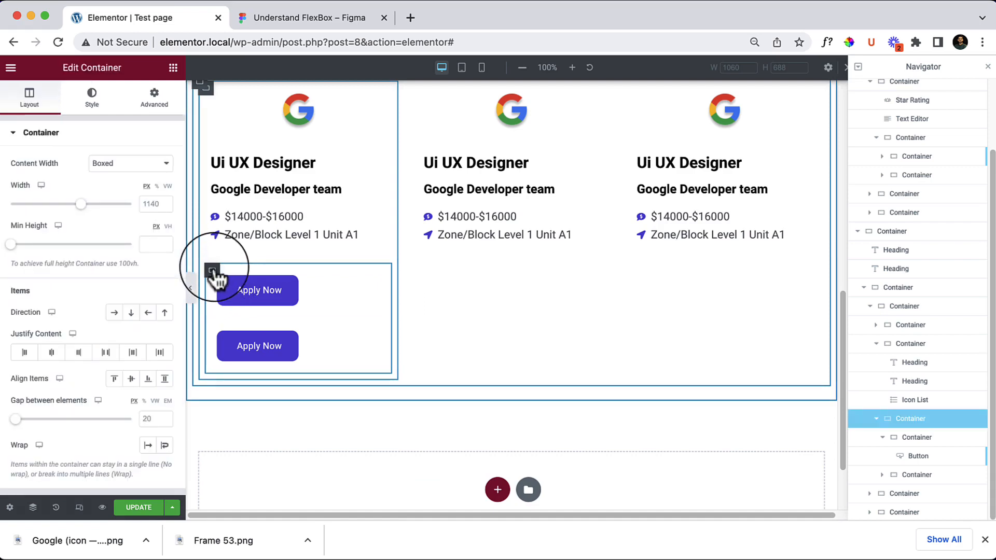
{"action": "left_click", "coordinate": [114, 314]}
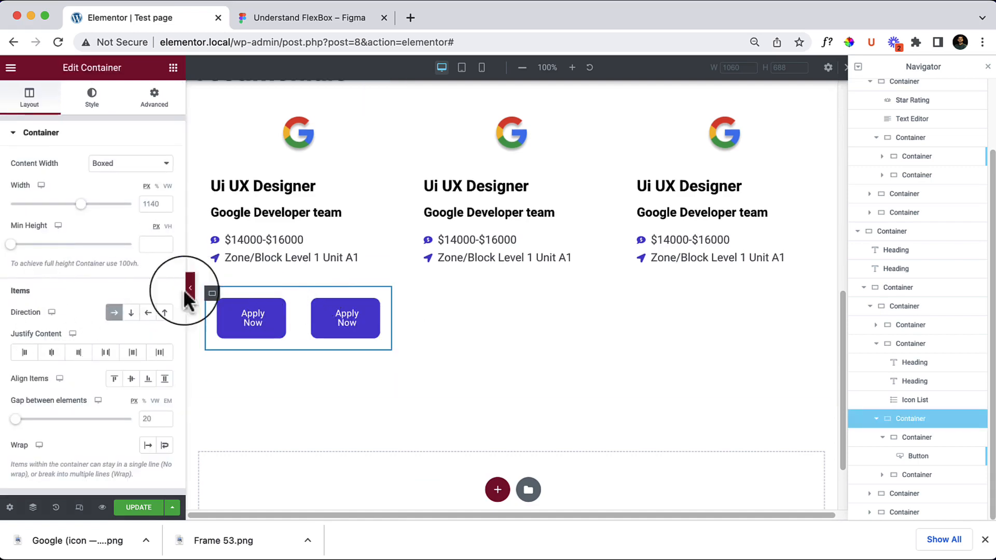
{"action": "left_click_drag", "start_coordinate": [32, 415], "coordinate": [5, 436]}
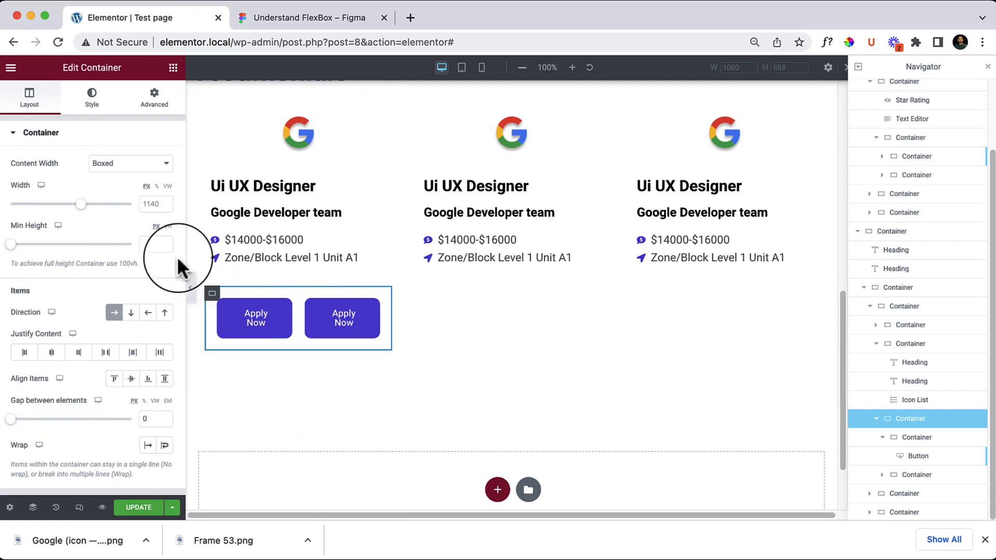
{"action": "left_click", "coordinate": [154, 98]}
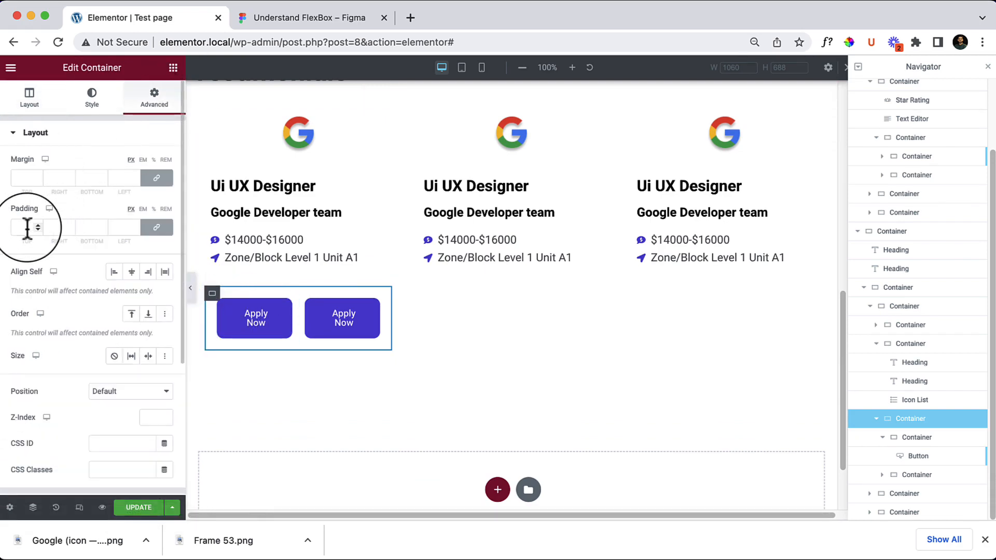
{"action": "type", "text": "0"}
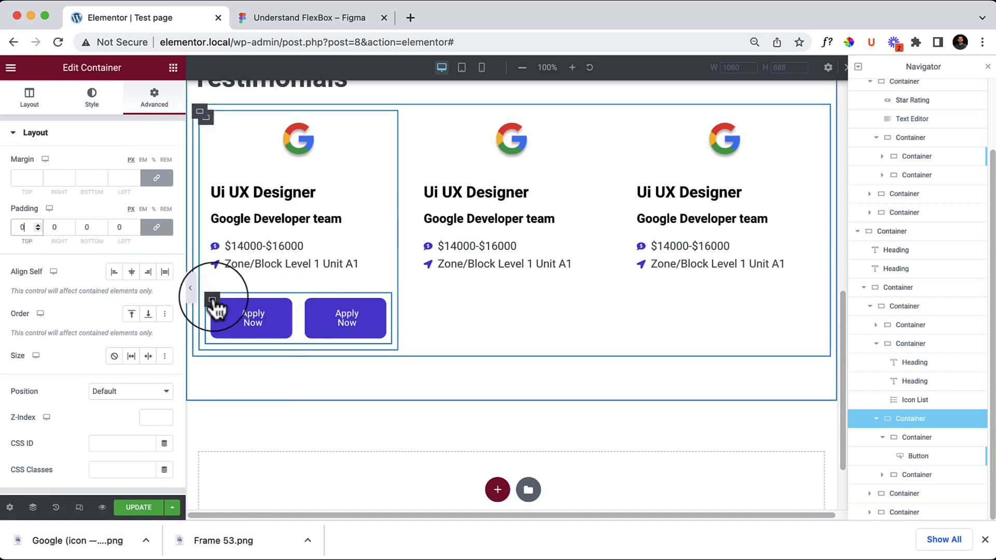
- Preview the cards without the editing panels, return to editing, and reduce the browser zoom to 75%
{"action": "key", "text": "super+p"}
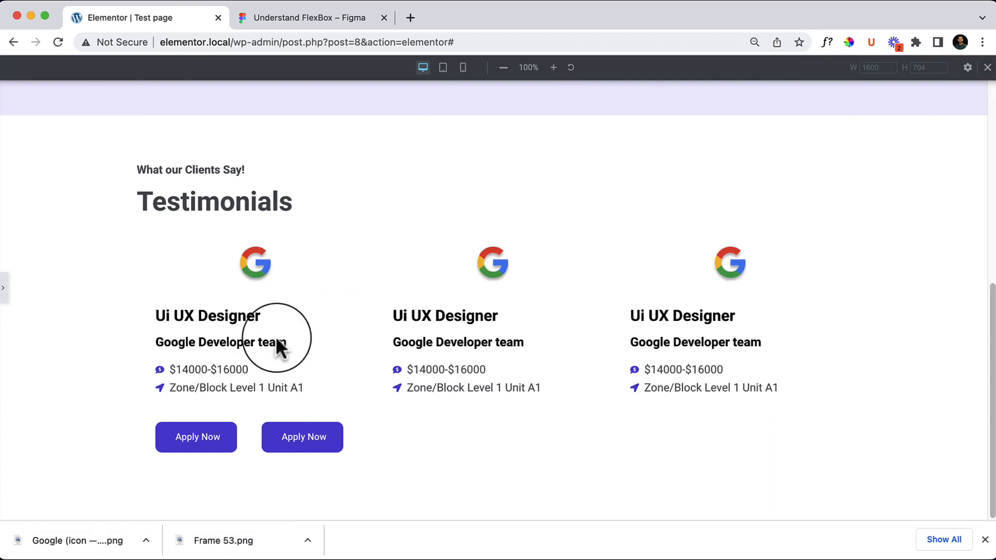
{"action": "left_click", "coordinate": [4, 289]}
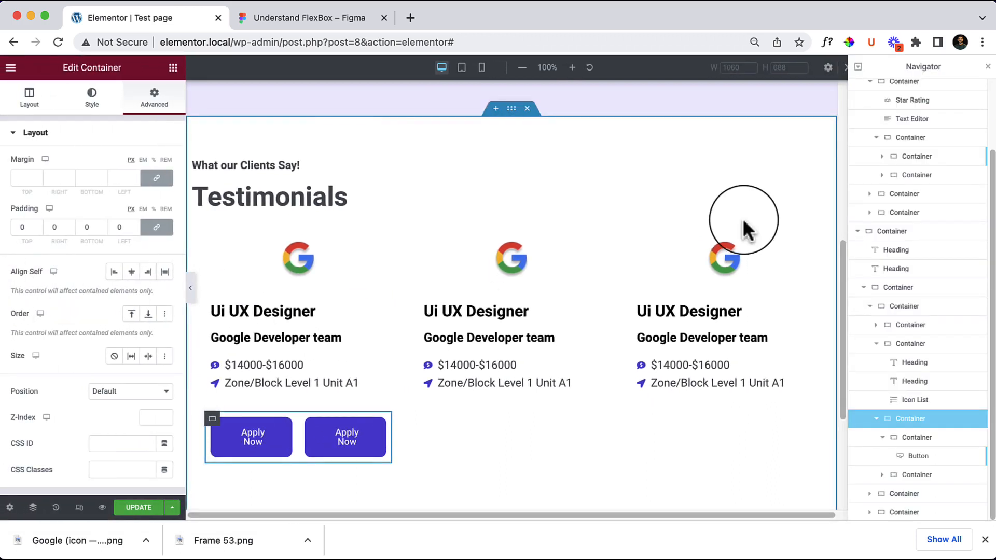
{"action": "key", "text": "super+minus"}
{"action": "key", "text": "super+minus"}
{"action": "key", "text": "super+minus"}
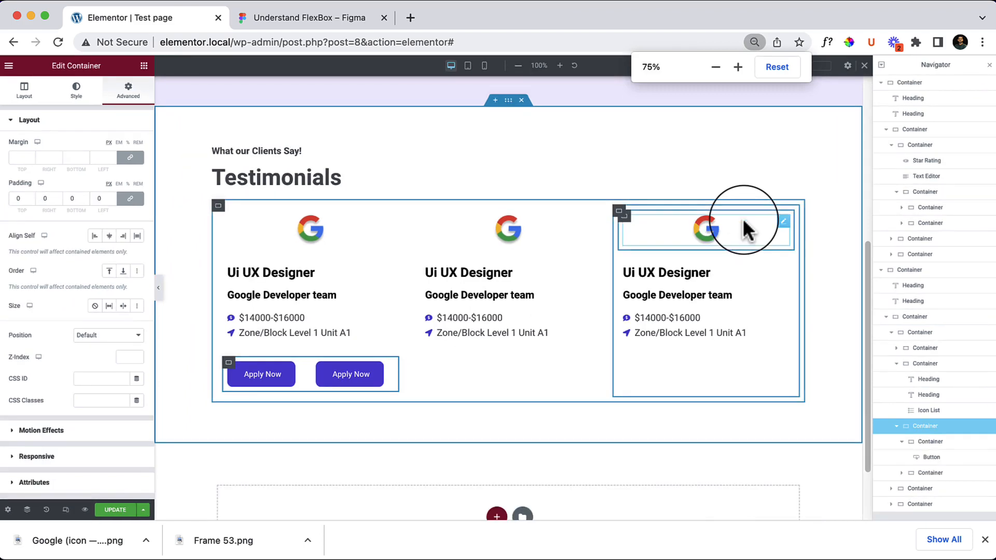
- Justify the contents of the first card's button row container to the start, with an element gap of 0
{"action": "key", "text": "super+plus"}
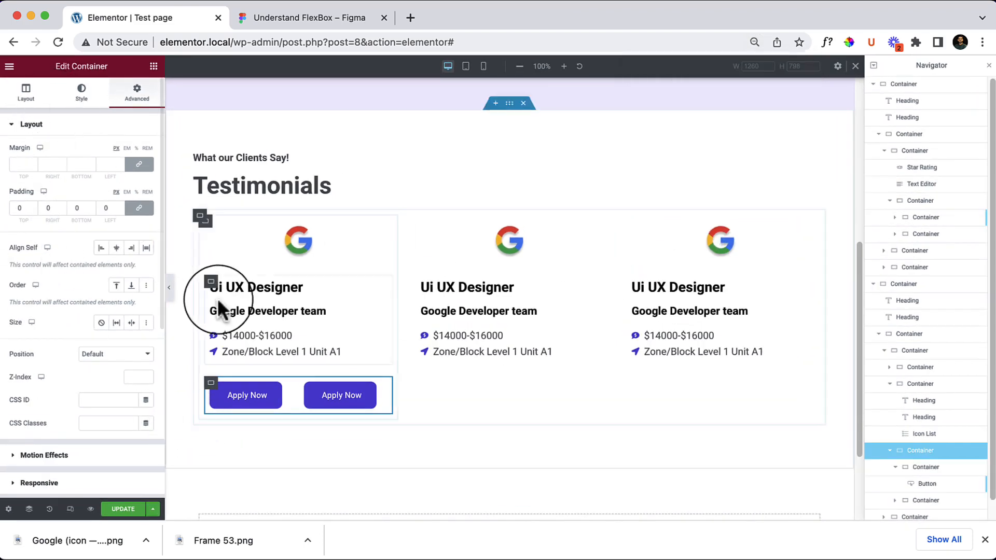
{"action": "left_click", "coordinate": [24, 93]}
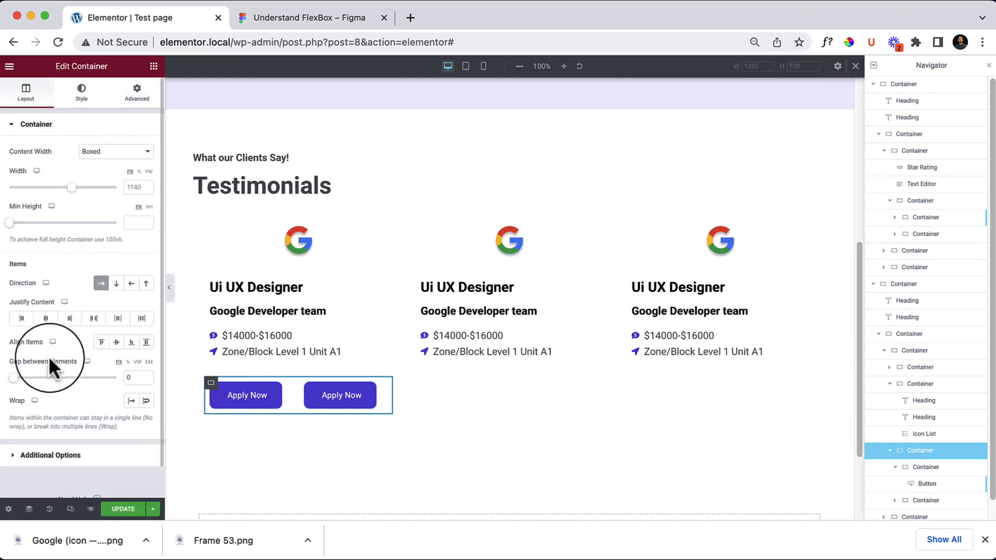
{"action": "mouse_move", "coordinate": [16, 385]}
{"action": "left_mouse_down"}
{"action": "mouse_move", "coordinate": [39, 383]}
{"action": "mouse_move", "coordinate": [4, 395]}
{"action": "left_mouse_up"}
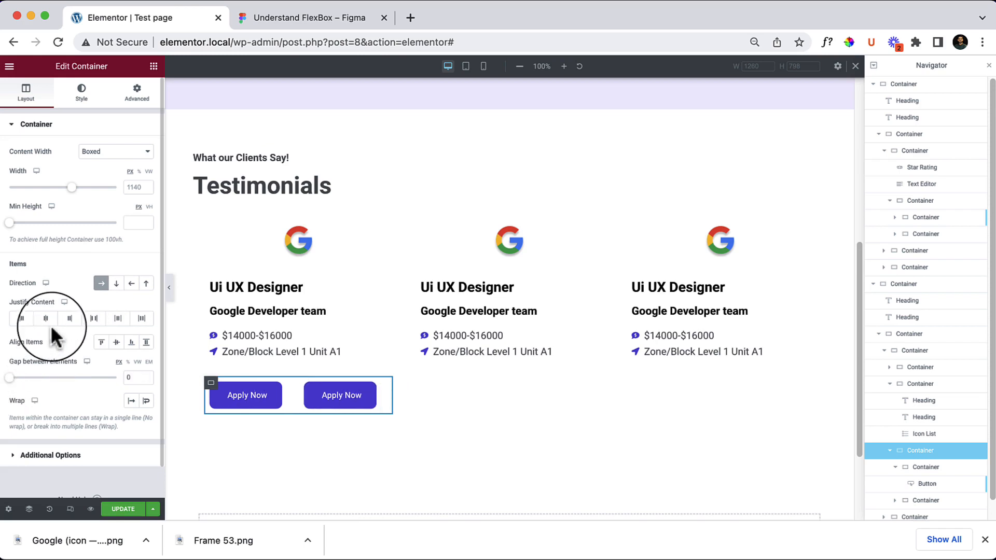
{"action": "left_click", "coordinate": [22, 321]}
{"action": "left_click", "coordinate": [22, 319]}
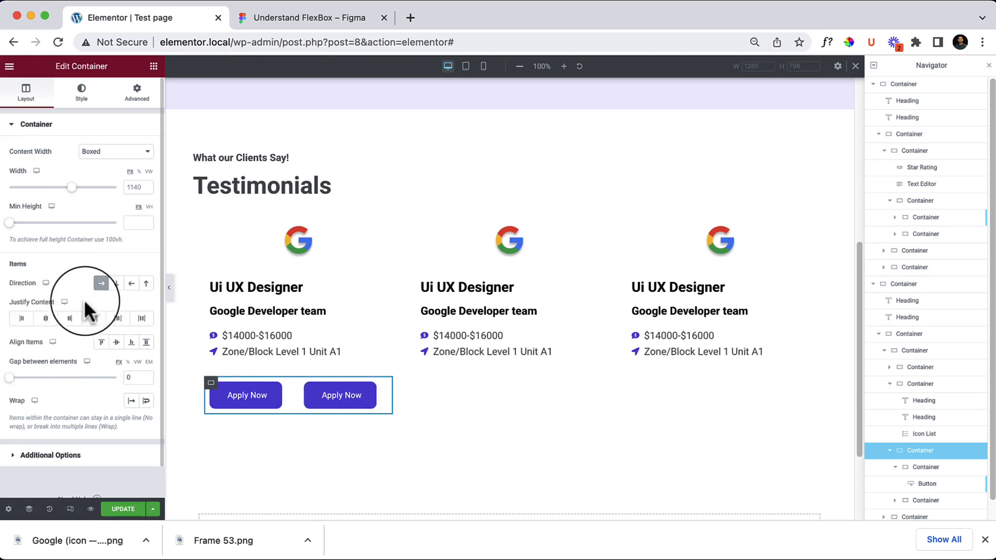
{"action": "left_click", "coordinate": [116, 319]}
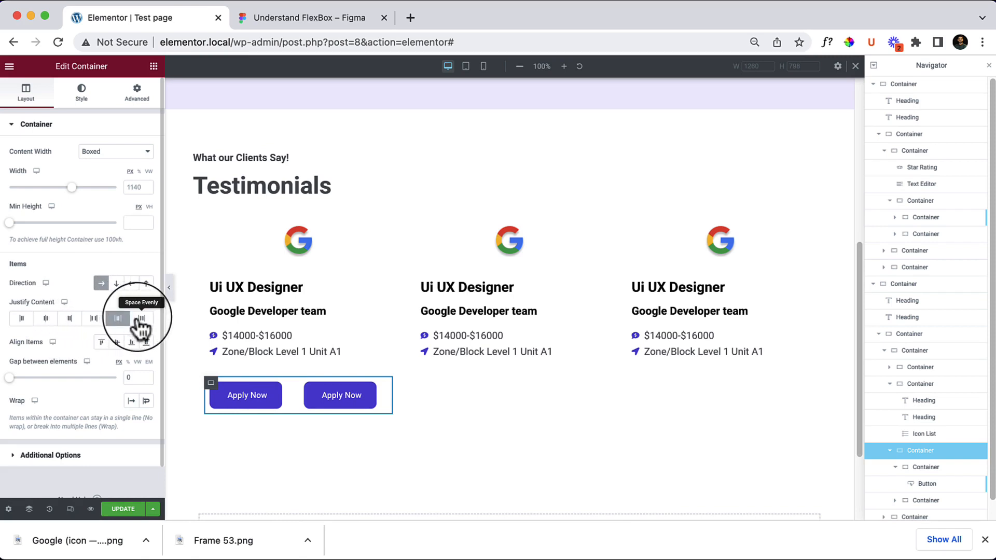
{"action": "left_click", "coordinate": [46, 319]}
{"action": "left_click", "coordinate": [21, 318]}
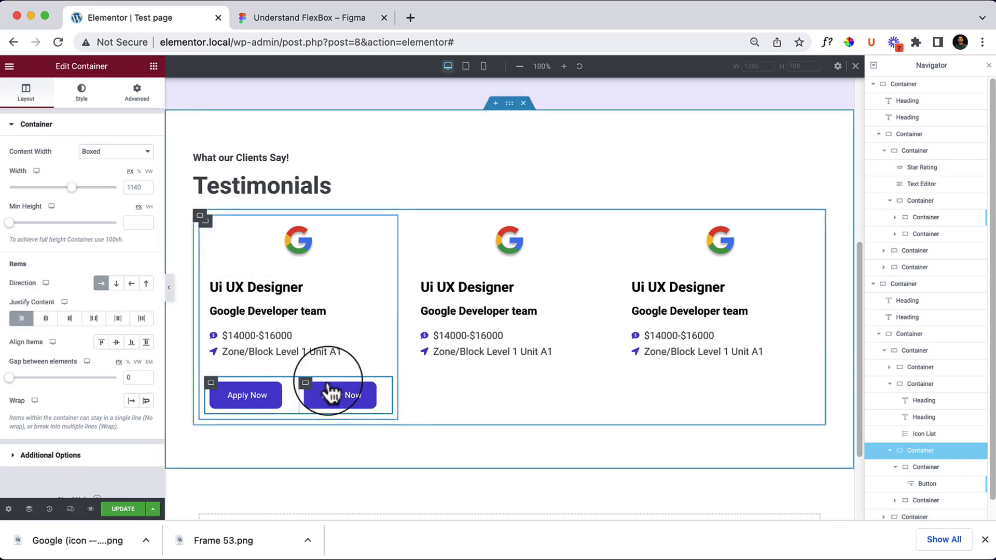
- Center the first Apply Now button within its inner container using Align Self
{"action": "left_click", "coordinate": [902, 469]}
{"action": "left_click", "coordinate": [895, 468]}
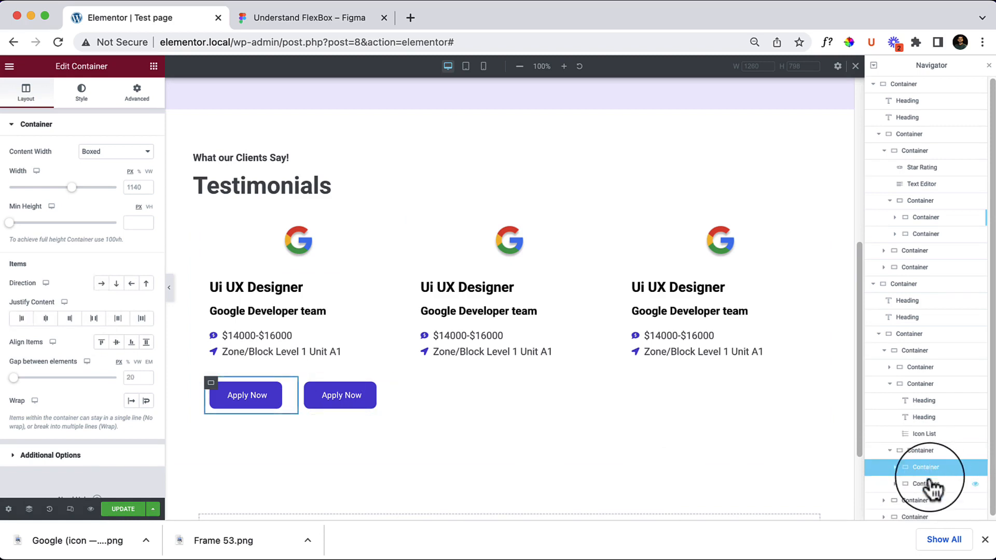
{"action": "left_click", "coordinate": [932, 488]}
{"action": "left_click", "coordinate": [920, 468]}
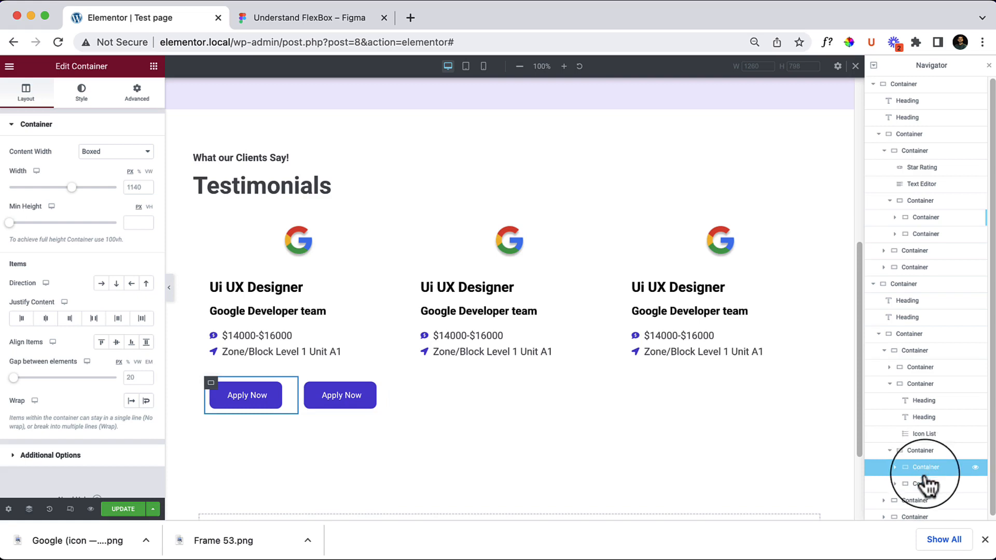
{"action": "left_click", "coordinate": [894, 468]}
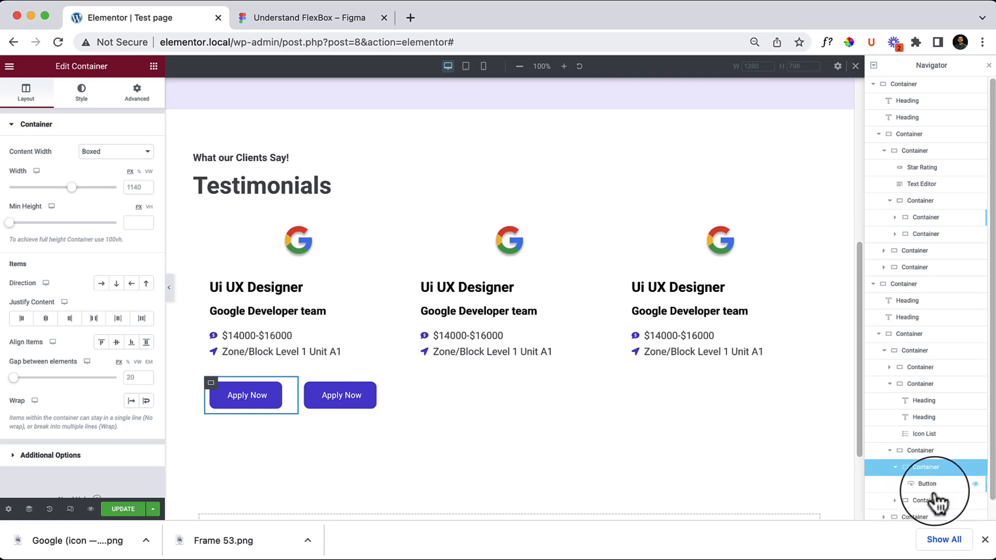
{"action": "left_click", "coordinate": [928, 484]}
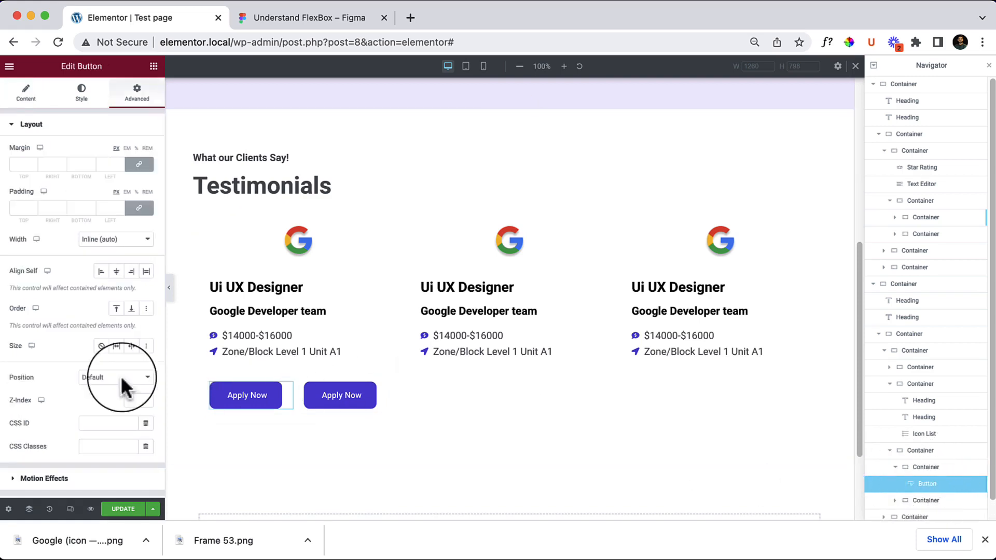
{"action": "left_click", "coordinate": [116, 272]}
- Center-align the second Apply Now button, preview the cards without the editing panels, and return to editing
{"action": "scroll", "coordinate": [902, 488], "scroll_direction": "down", "scroll_amount": 1}
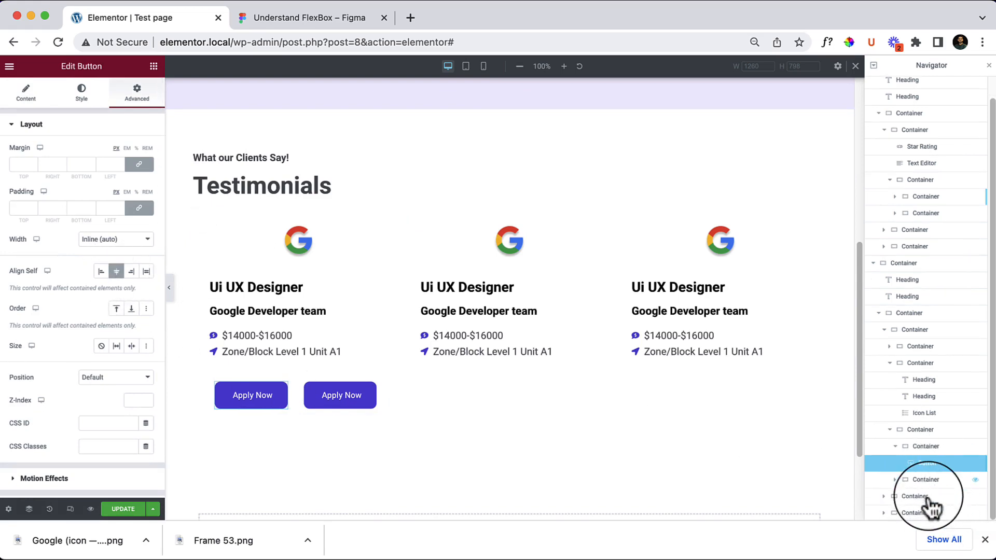
{"action": "left_click", "coordinate": [894, 480]}
{"action": "left_click", "coordinate": [926, 497]}
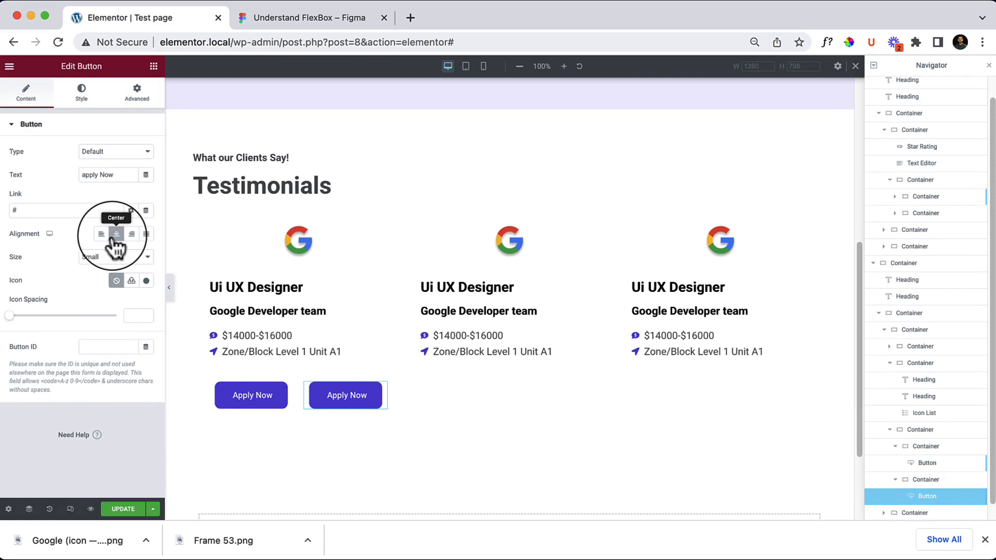
{"action": "left_click", "coordinate": [169, 286]}
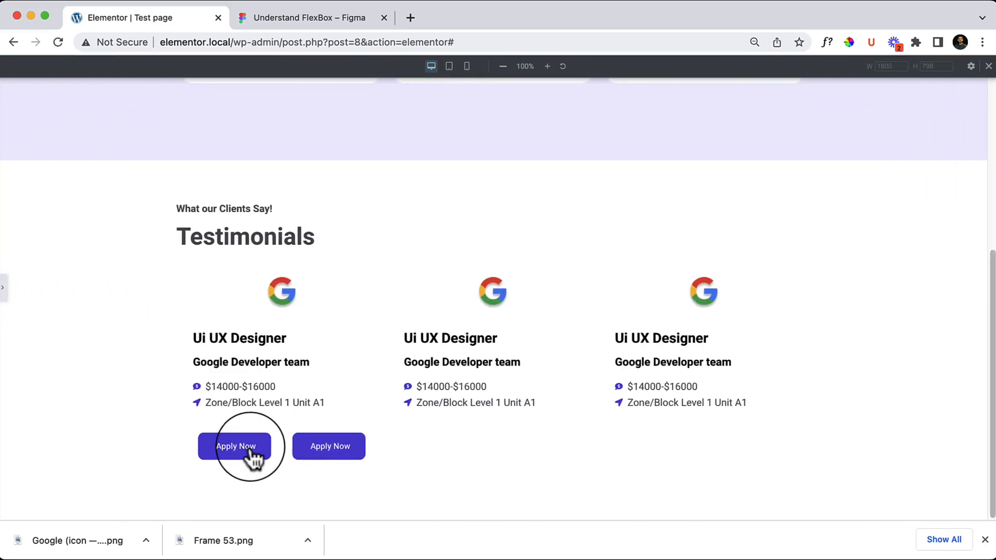
{"action": "left_click", "coordinate": [4, 288]}
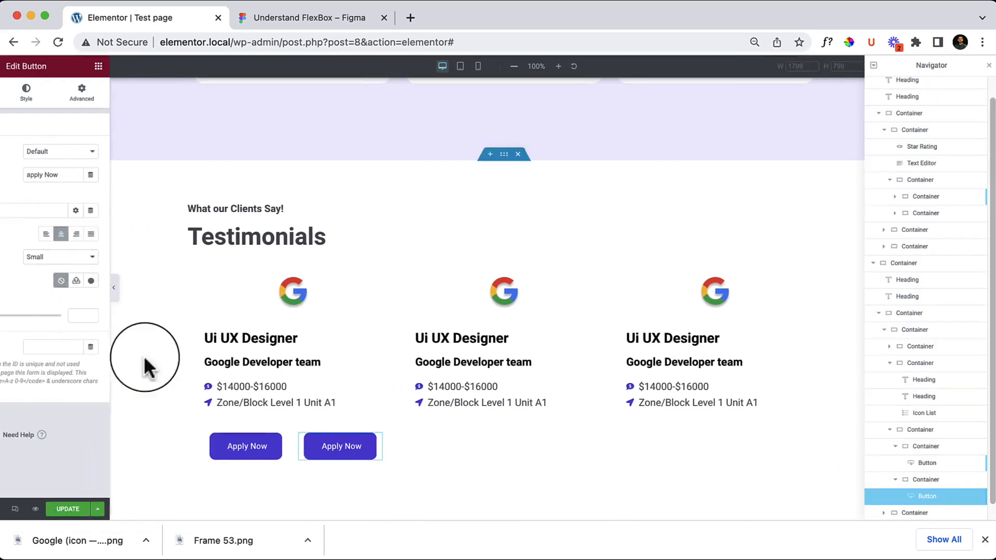
- Set the second Apply Now button's alignment to left
{"action": "left_click", "coordinate": [305, 434]}
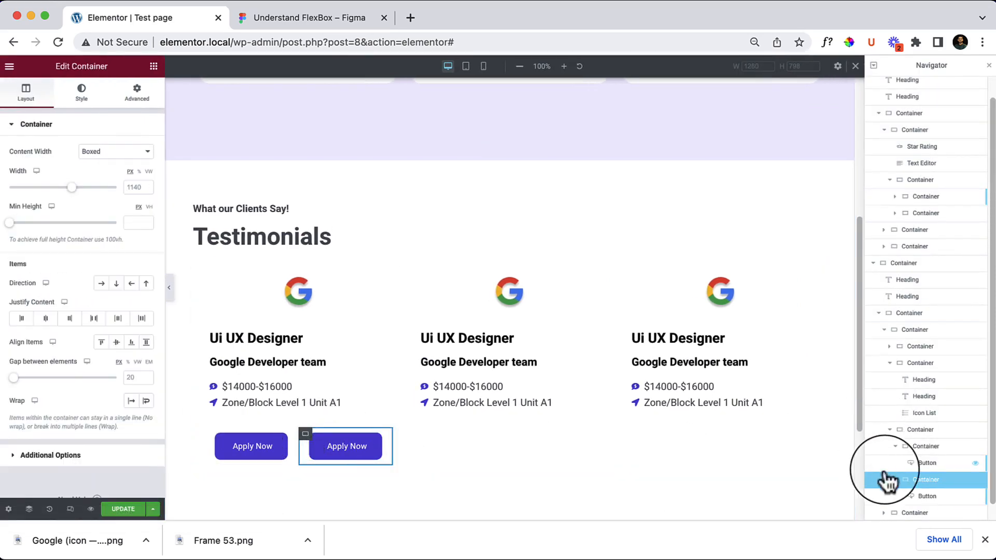
{"action": "left_click", "coordinate": [925, 497]}
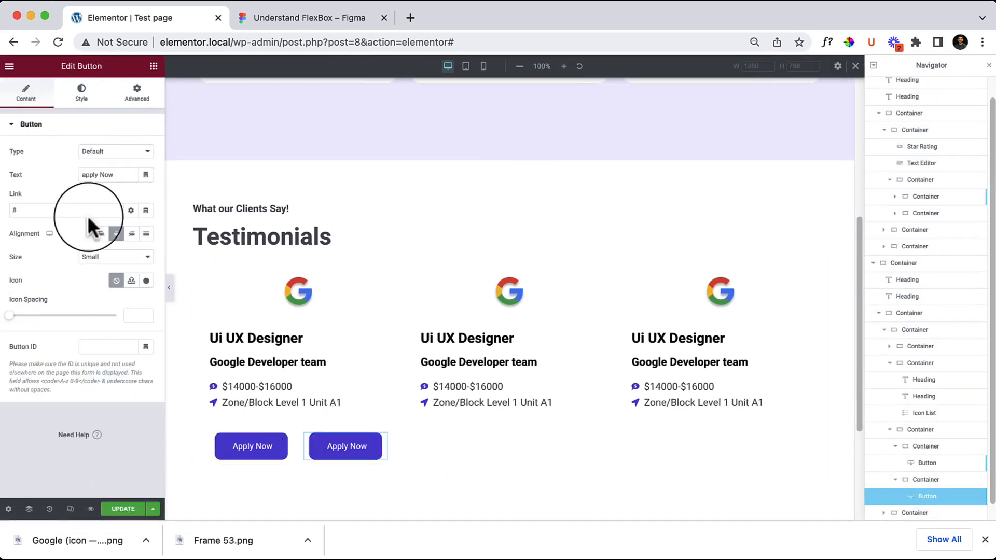
{"action": "left_click", "coordinate": [101, 234]}
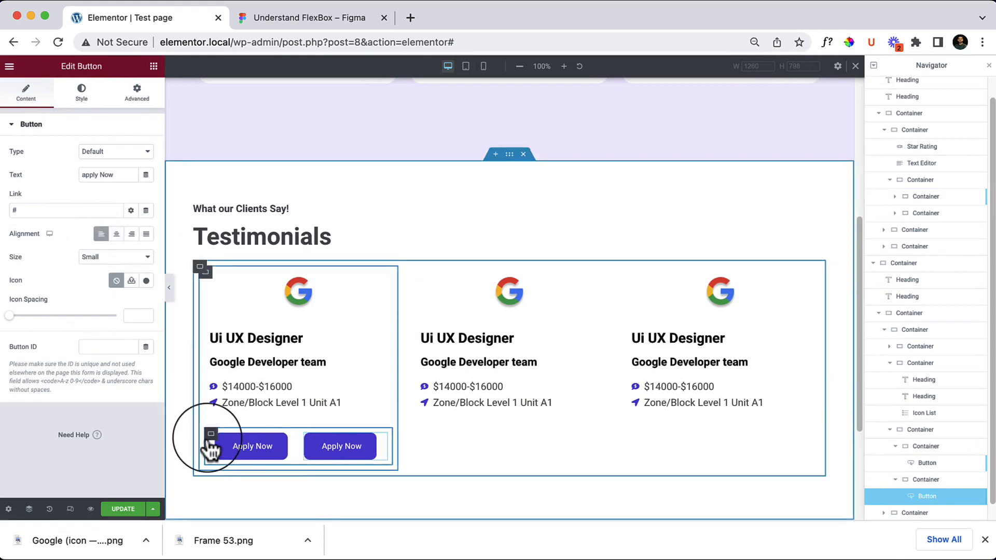
- Check the first Apply Now button's settings, and try right alignment on the second button before restoring left
{"action": "left_click", "coordinate": [211, 435]}
{"action": "left_click", "coordinate": [245, 449]}
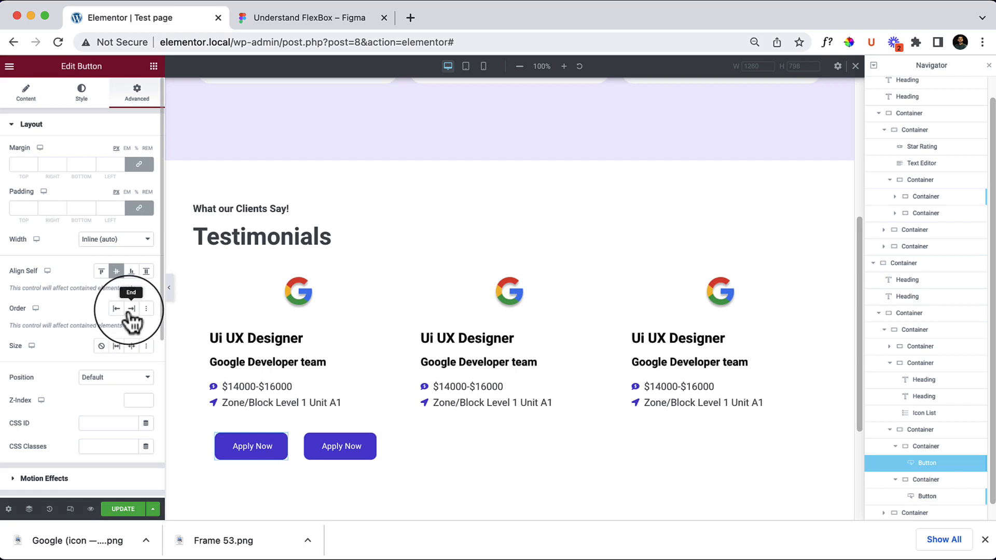
{"action": "left_click", "coordinate": [26, 103]}
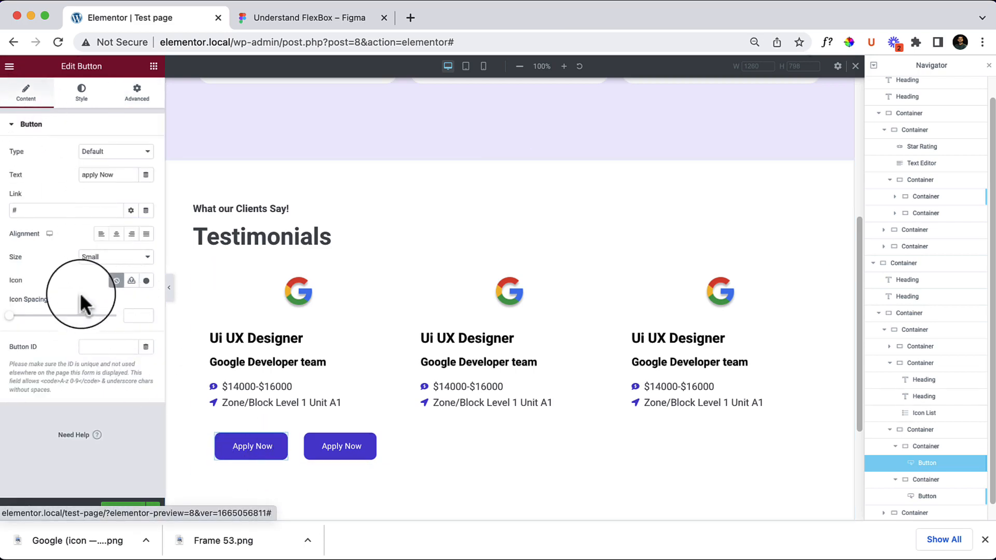
{"action": "left_click", "coordinate": [80, 94]}
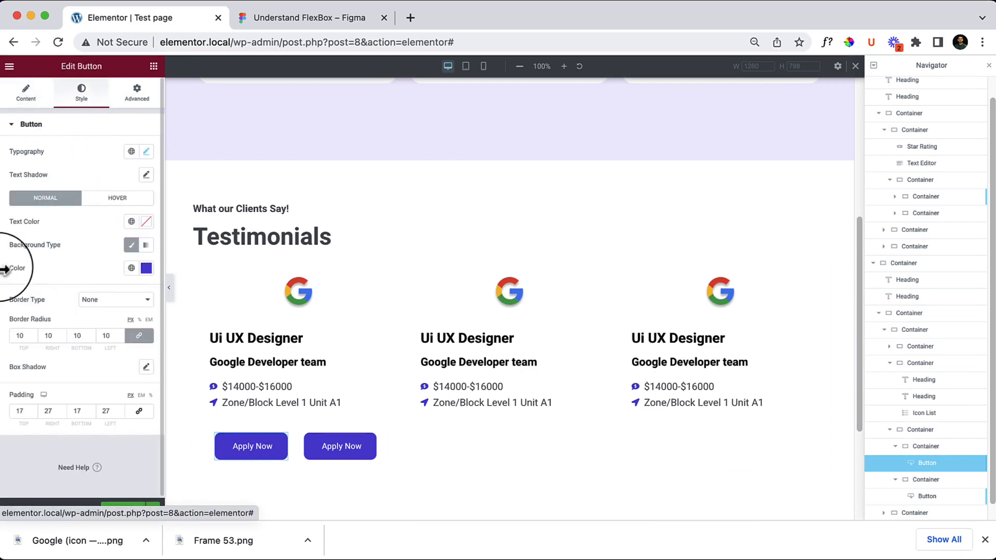
{"action": "left_click", "coordinate": [927, 496]}
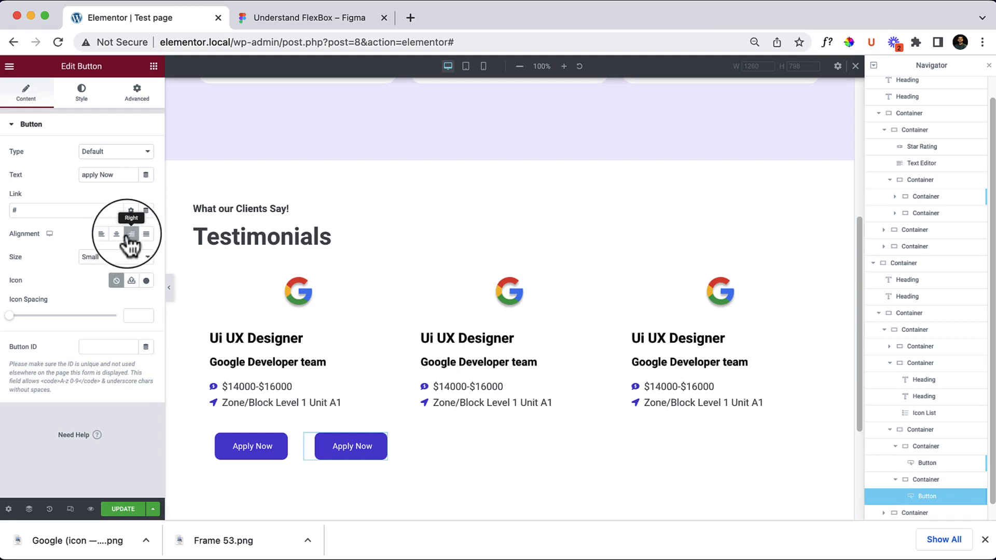
{"action": "left_click", "coordinate": [102, 236]}
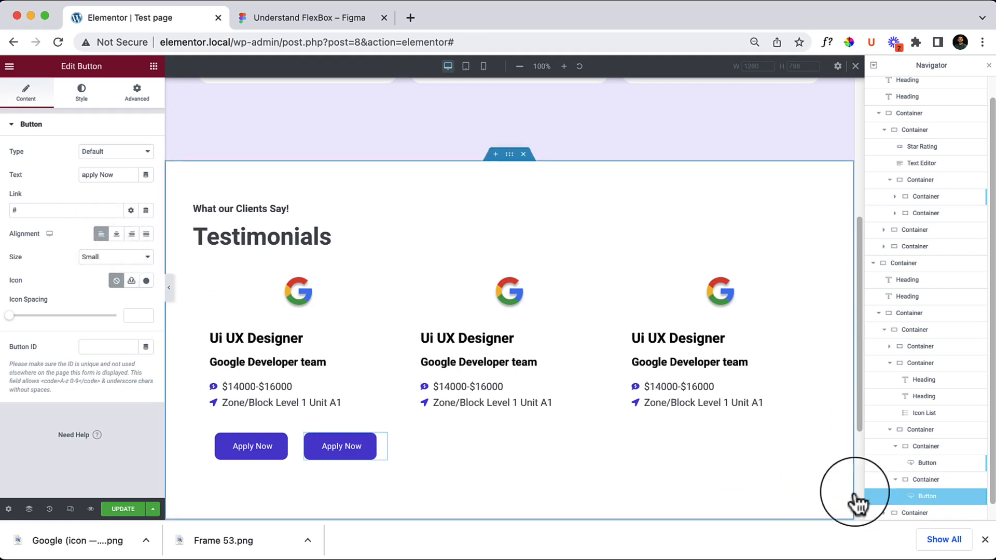
- Right-align the first Apply Now button, preview the cards without the editing panels, and return to editing
{"action": "left_click", "coordinate": [922, 463]}
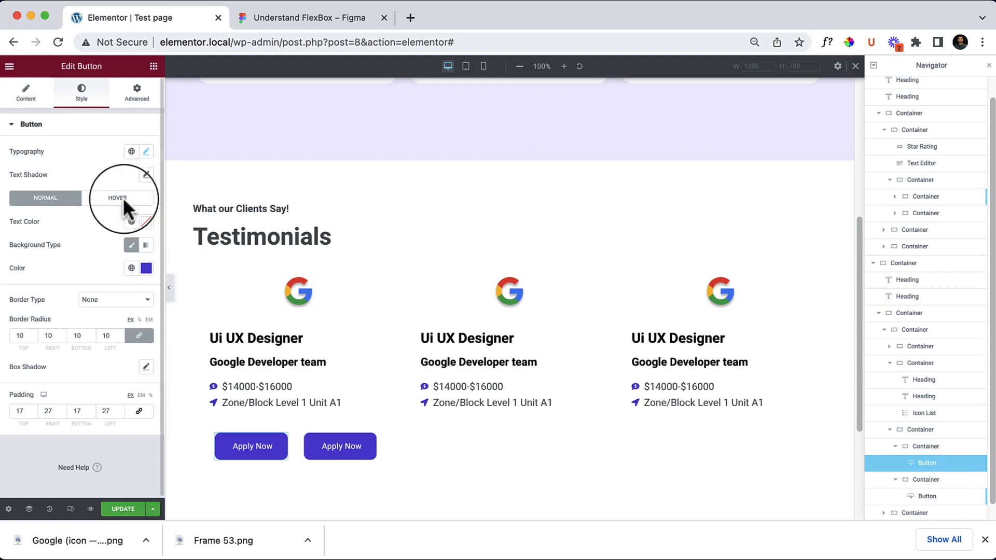
{"action": "left_click", "coordinate": [25, 91]}
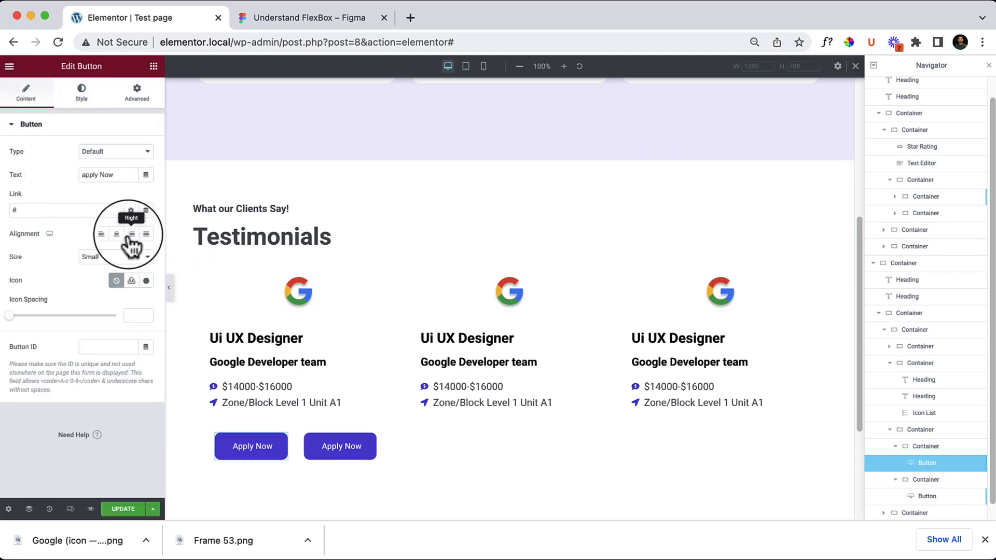
{"action": "left_click", "coordinate": [169, 288]}
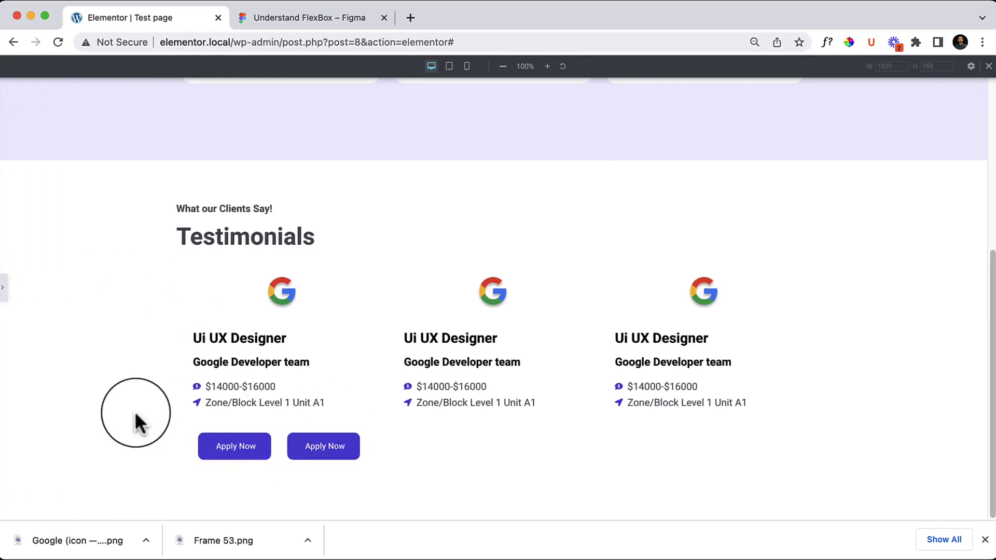
{"action": "left_click", "coordinate": [3, 288]}
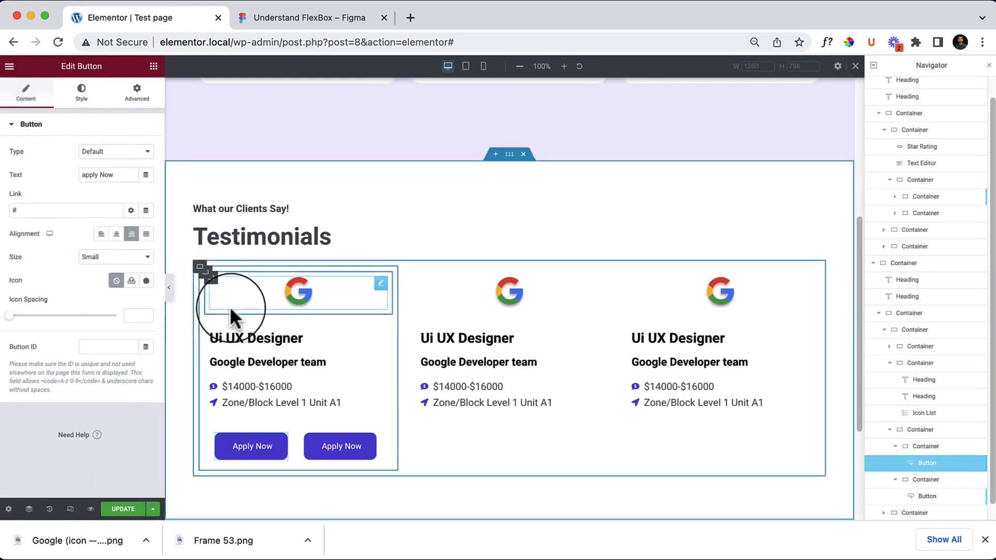
- Give the first card's container a solid border 1 px wide with a border radius of 30 px
{"action": "left_click", "coordinate": [205, 273]}
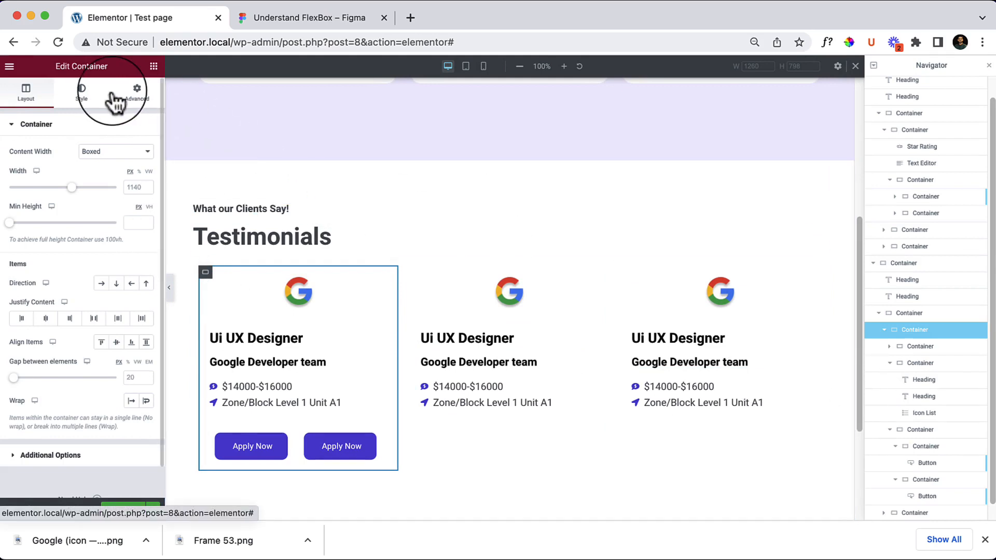
{"action": "key", "text": "super+equal"}
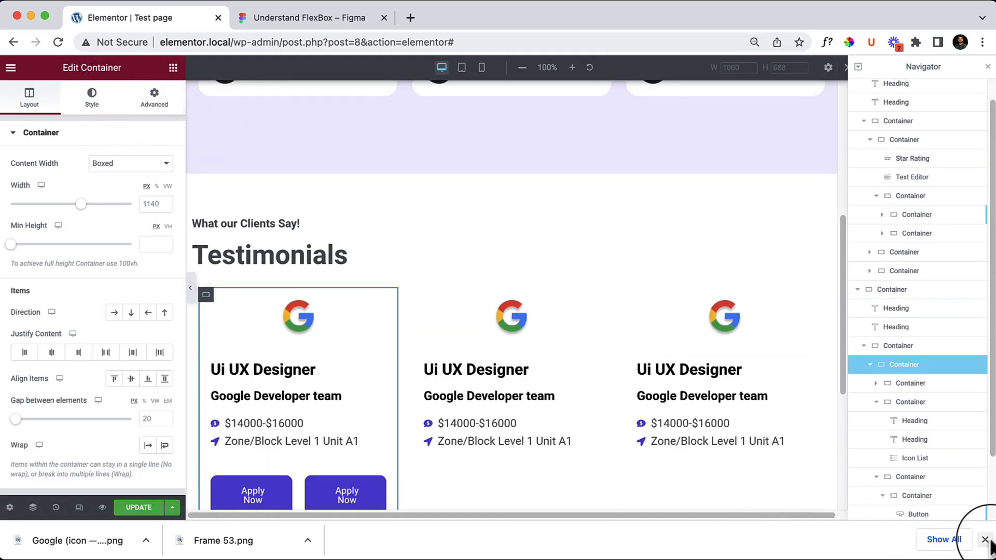
{"action": "left_click", "coordinate": [985, 539]}
{"action": "left_click", "coordinate": [78, 102]}
{"action": "left_click", "coordinate": [23, 257]}
{"action": "left_click", "coordinate": [114, 253]}
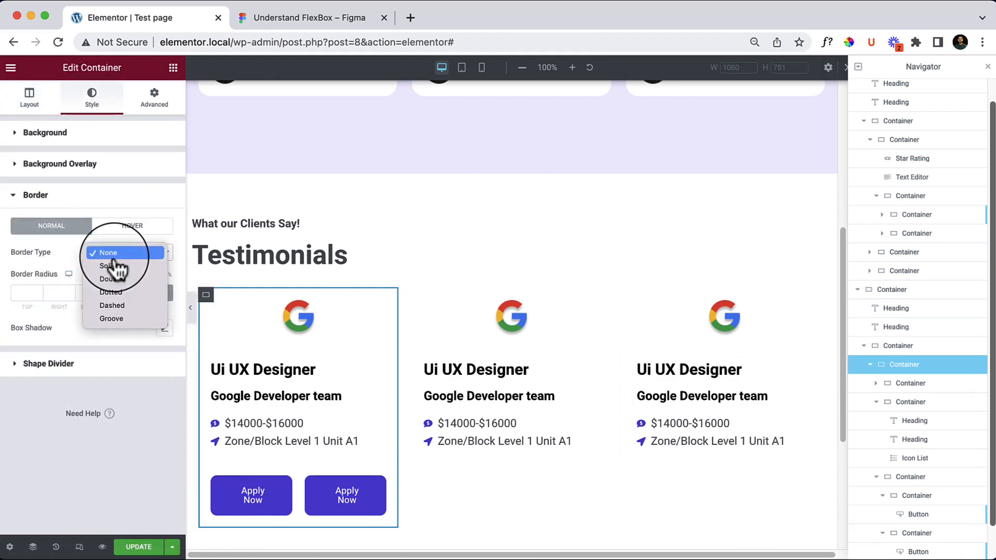
{"action": "left_click", "coordinate": [111, 263]}
{"action": "type", "text": "1"}
{"action": "left_click", "coordinate": [120, 292]}
{"action": "left_click", "coordinate": [17, 368]}
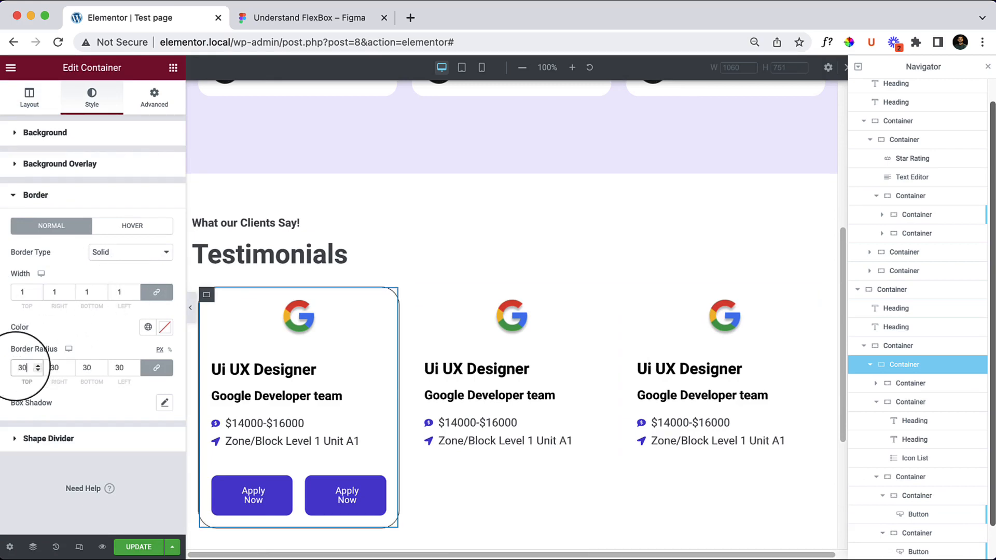
- Check the job card in the Figma design and give the first card a box shadow with vertical offset 5 and color rgba(0, 0, 0, 0.2)
{"action": "left_click", "coordinate": [269, 149]}
{"action": "left_click", "coordinate": [266, 18]}
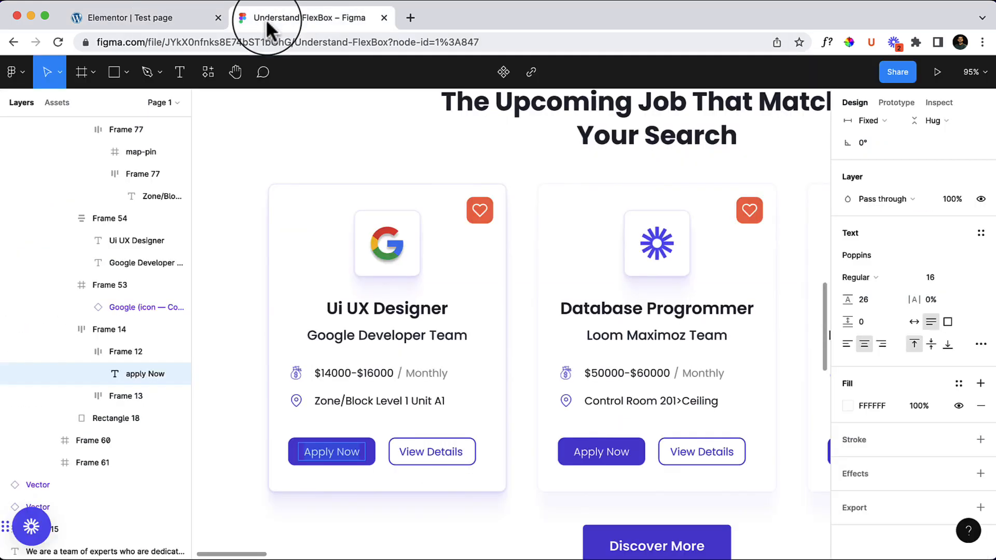
{"action": "left_click", "coordinate": [171, 18]}
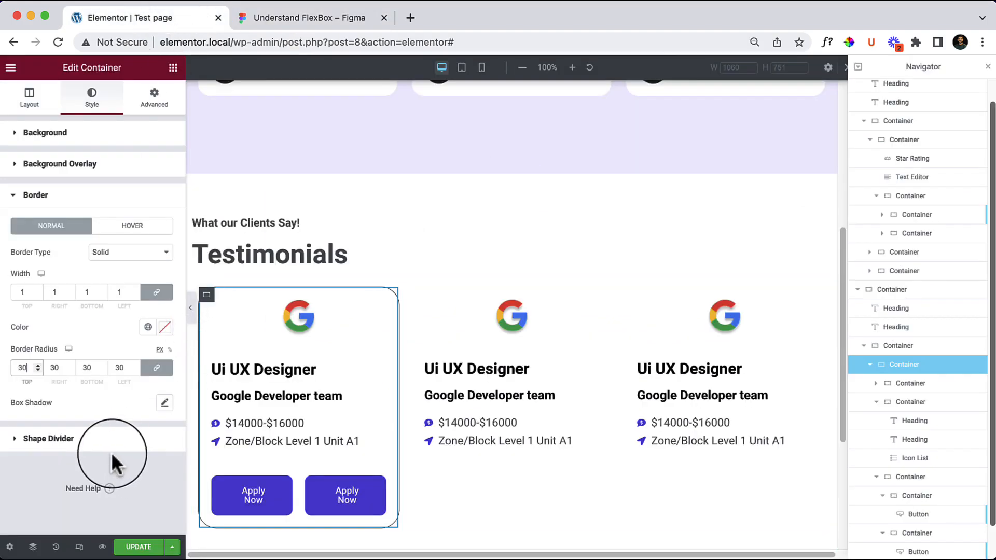
{"action": "left_click", "coordinate": [165, 403]}
{"action": "scroll", "coordinate": [90, 402], "scroll_direction": "down", "scroll_amount": 2}
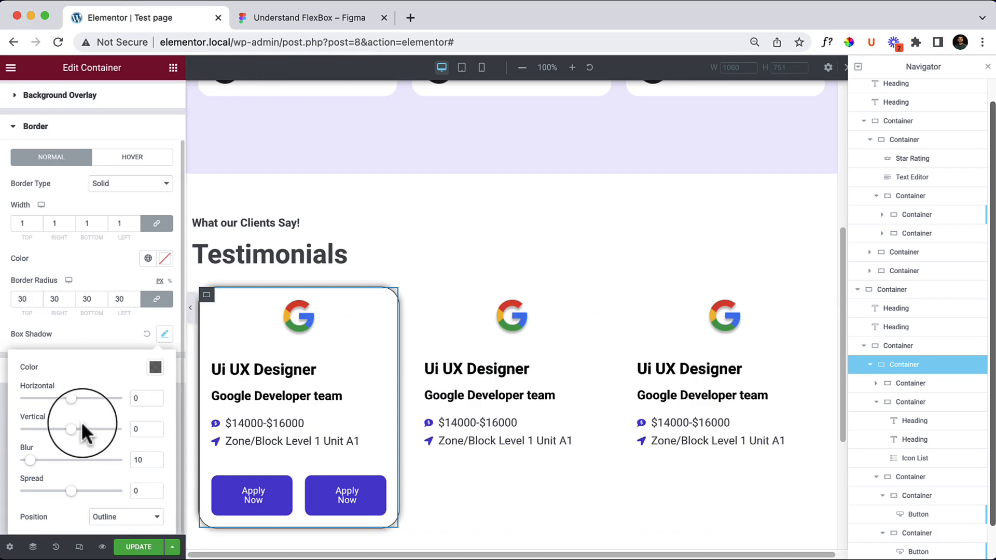
{"action": "left_click_drag", "start_coordinate": [71, 430], "coordinate": [73, 430]}
{"action": "left_click", "coordinate": [154, 368]}
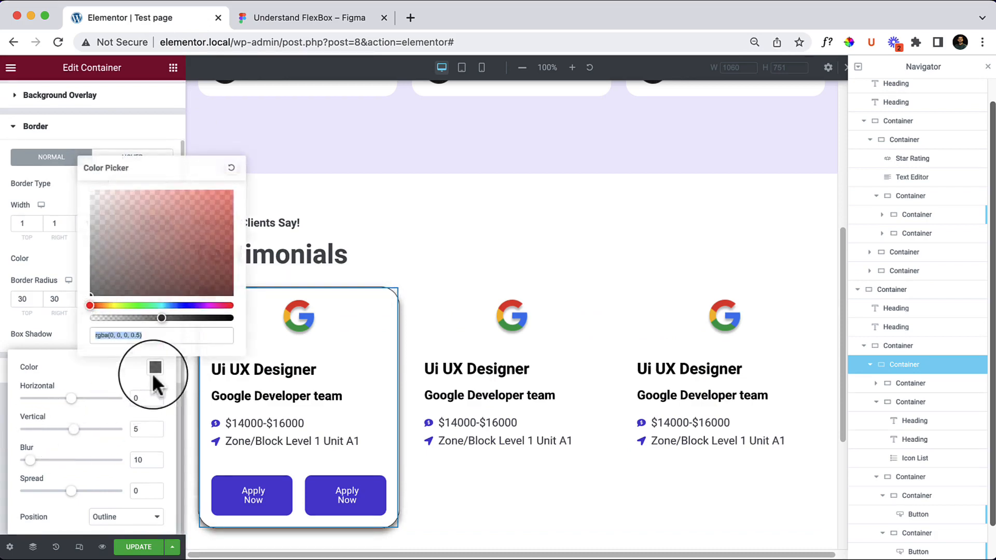
{"action": "left_click_drag", "start_coordinate": [133, 318], "coordinate": [119, 324]}
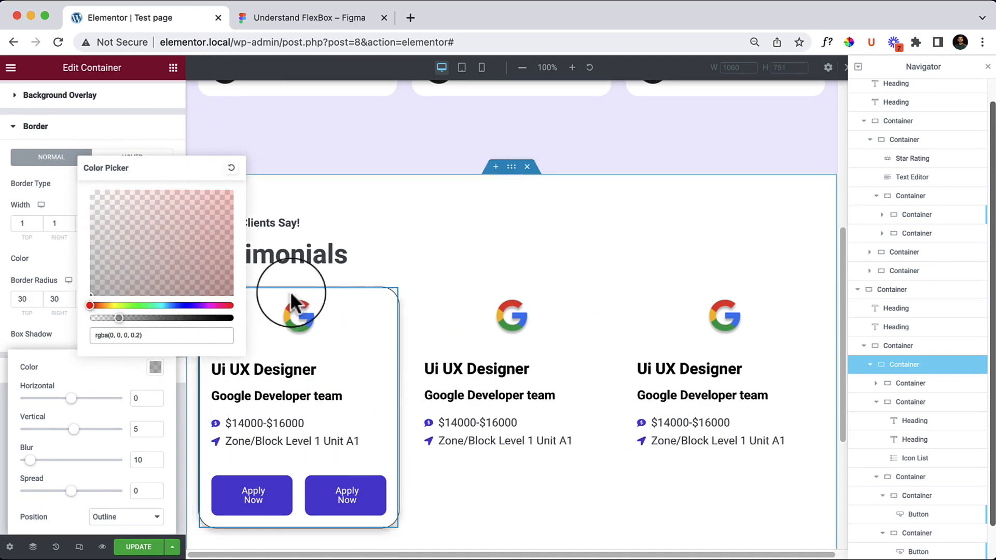
- Close the shadow settings, preview the first card's border and shadow without the editing panels, and return to editing
{"action": "left_click", "coordinate": [88, 372]}
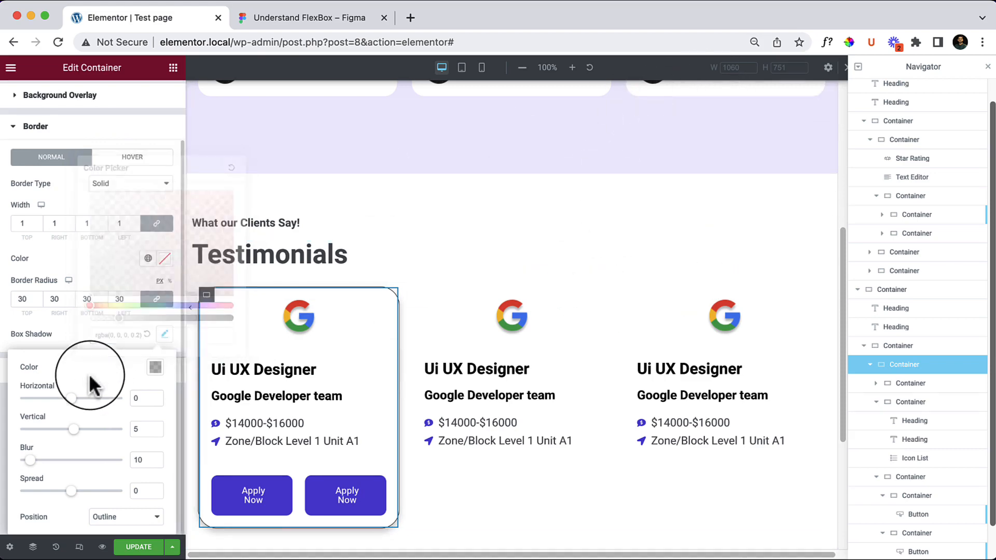
{"action": "left_click", "coordinate": [136, 332]}
{"action": "left_click", "coordinate": [190, 307]}
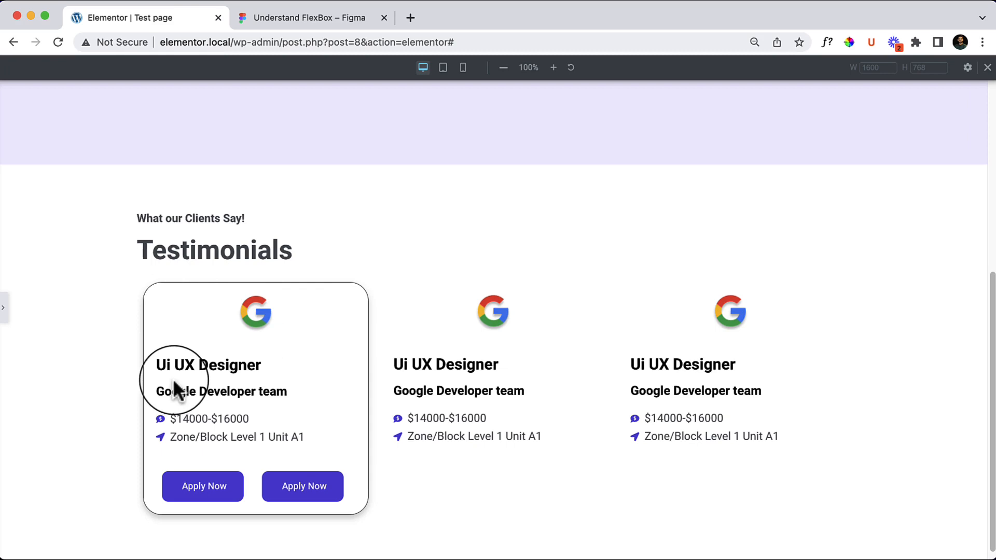
{"action": "left_click", "coordinate": [4, 308]}
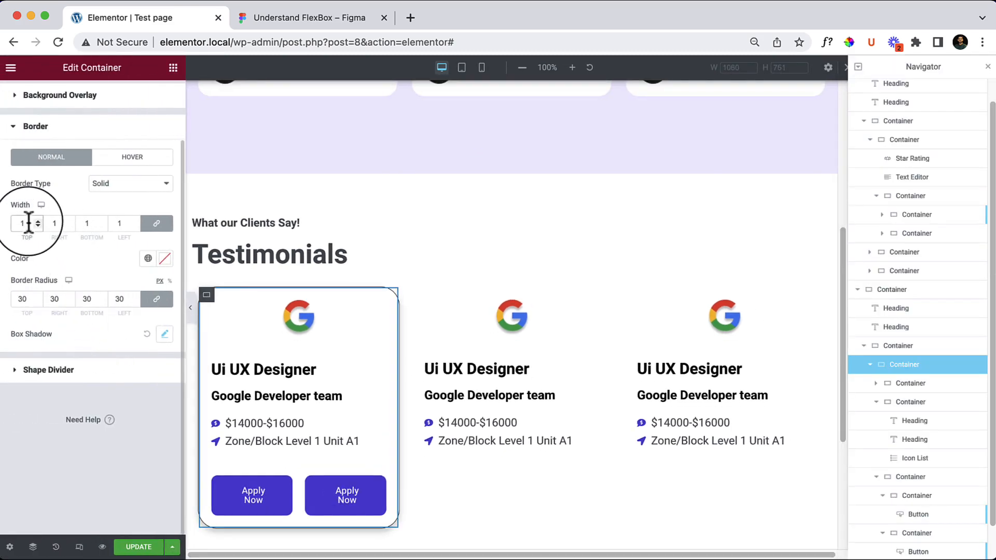
- Switch to the Figma design, copy the fill color 5E4BDB of the second card's Apply Now button, and return to Elementor
{"action": "scroll", "coordinate": [29, 223], "scroll_direction": "up", "scroll_amount": 2}
{"action": "left_click", "coordinate": [301, 17]}
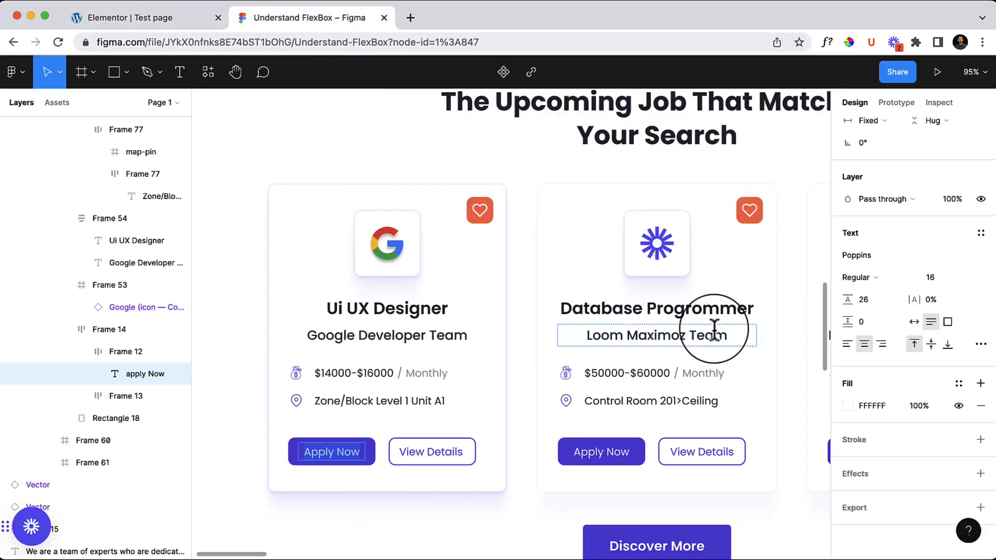
{"action": "left_click", "coordinate": [369, 453]}
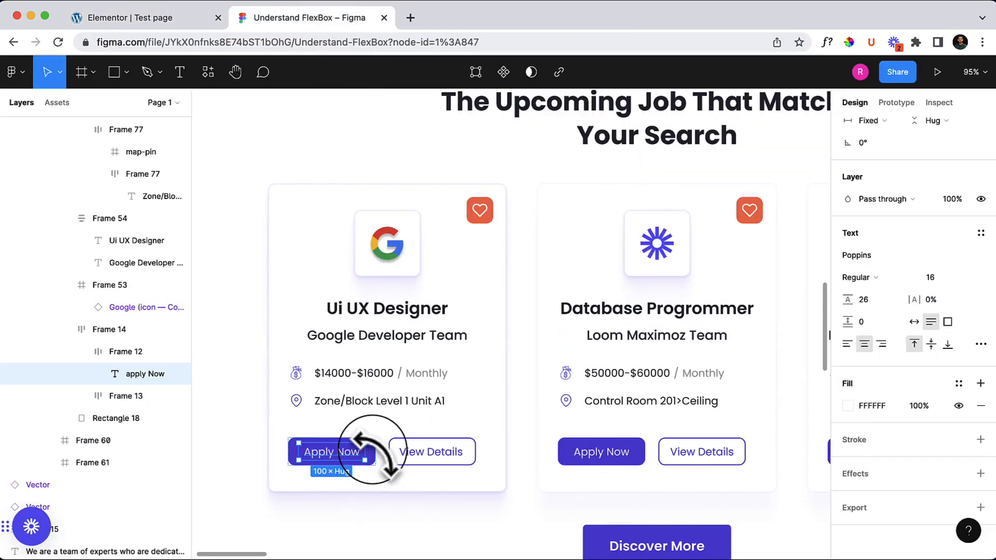
{"action": "left_click", "coordinate": [638, 459]}
{"action": "left_click", "coordinate": [635, 454]}
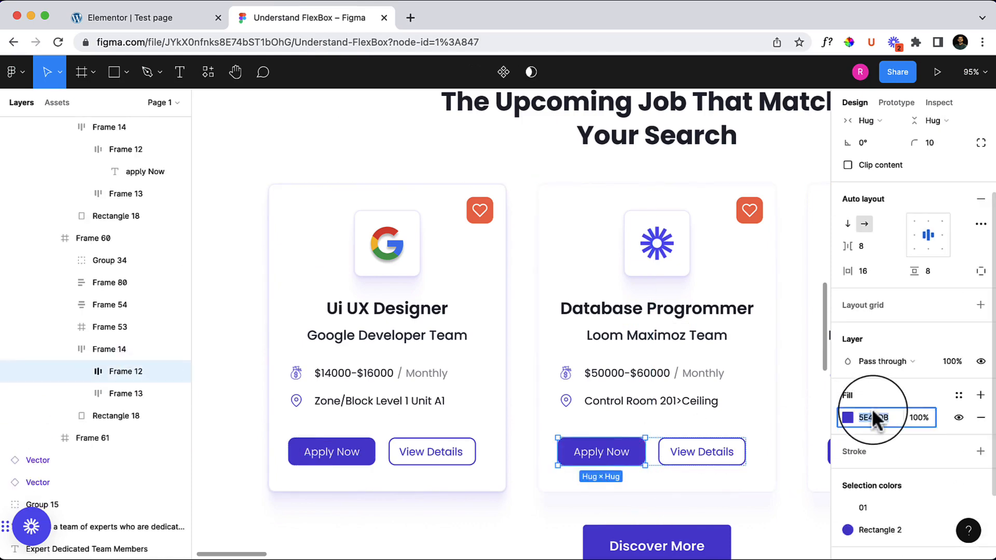
{"action": "left_click", "coordinate": [198, 19]}
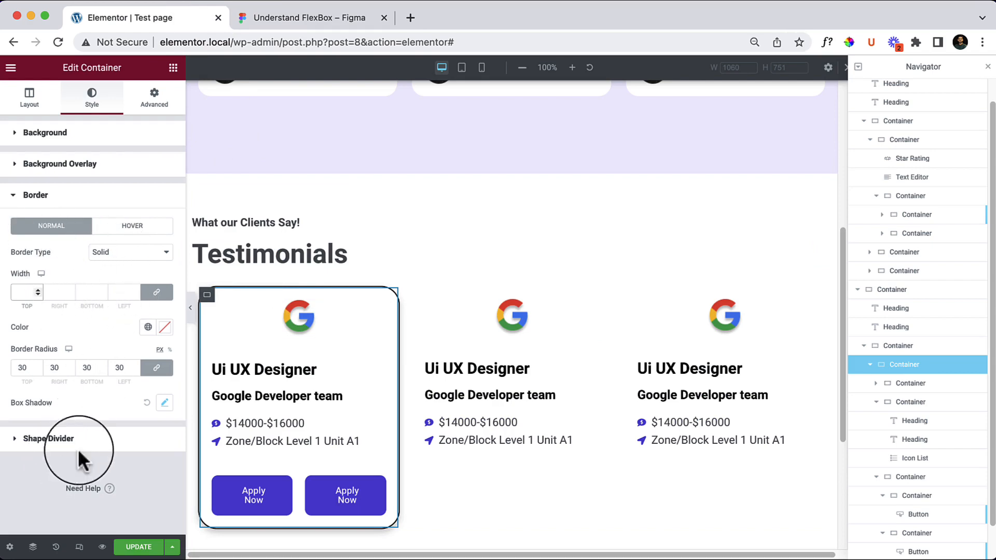
- Set the first card's box shadow color to the semi-transparent purple #5E4BDB94
{"action": "left_click", "coordinate": [164, 403]}
{"action": "left_click", "coordinate": [157, 437]}
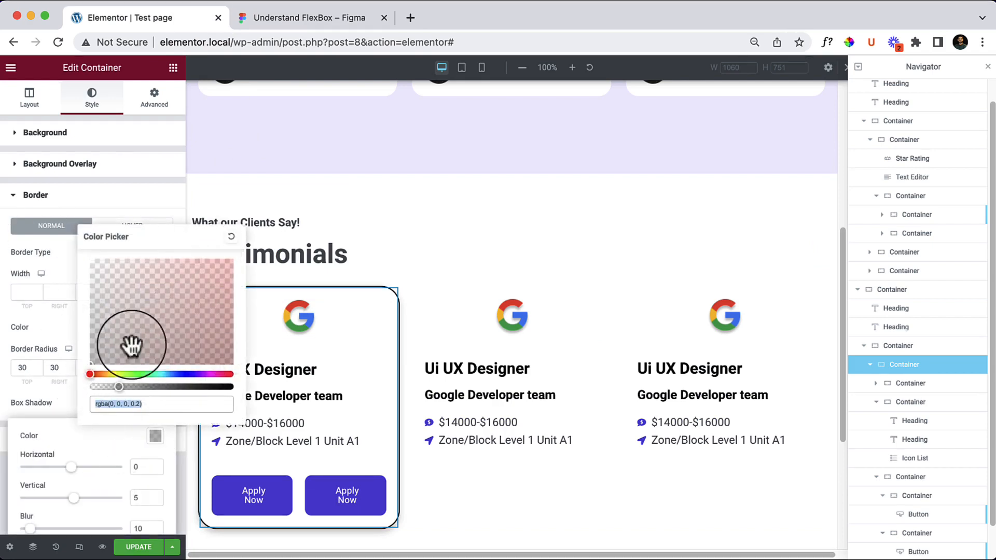
{"action": "type", "text": "5E4BDB"}
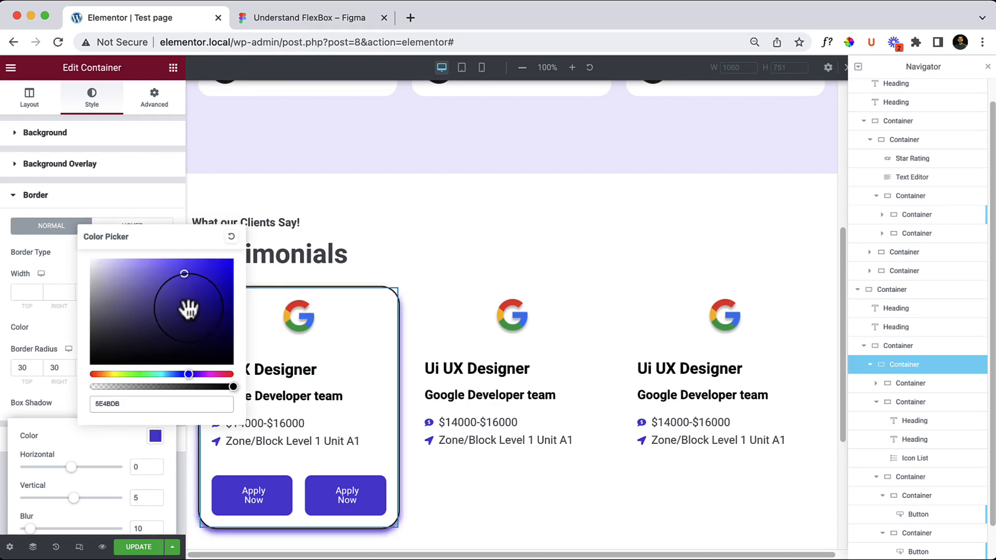
{"action": "left_click_drag", "start_coordinate": [182, 386], "coordinate": [173, 393]}
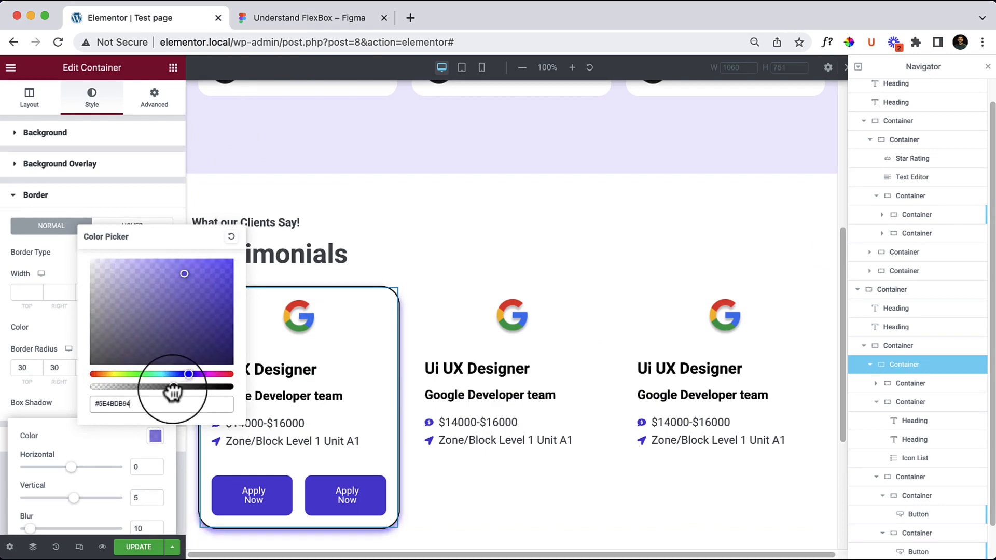
{"action": "left_click", "coordinate": [64, 337]}
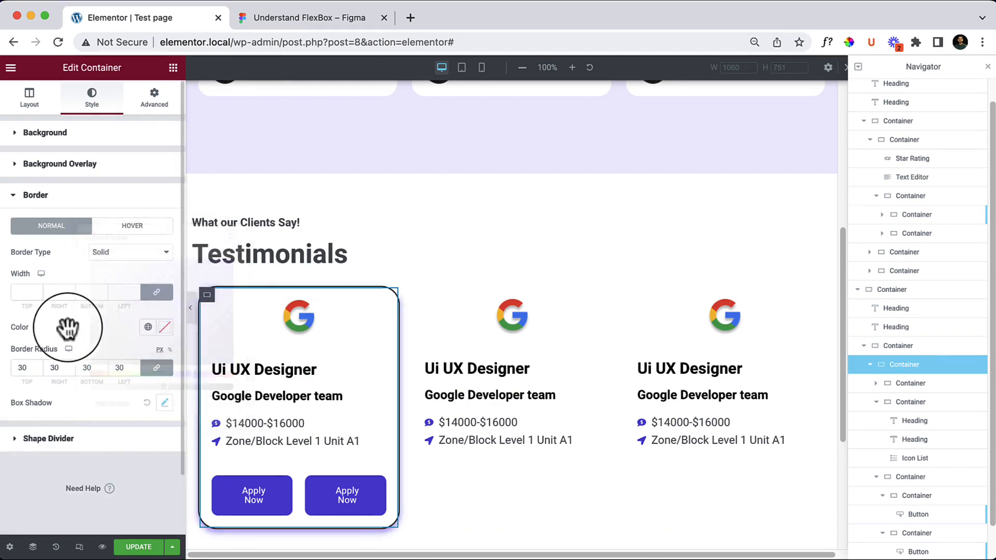
- Set the first card's border width to 0 on all sides, and compare the preview with the Figma design
{"action": "left_click", "coordinate": [59, 292]}
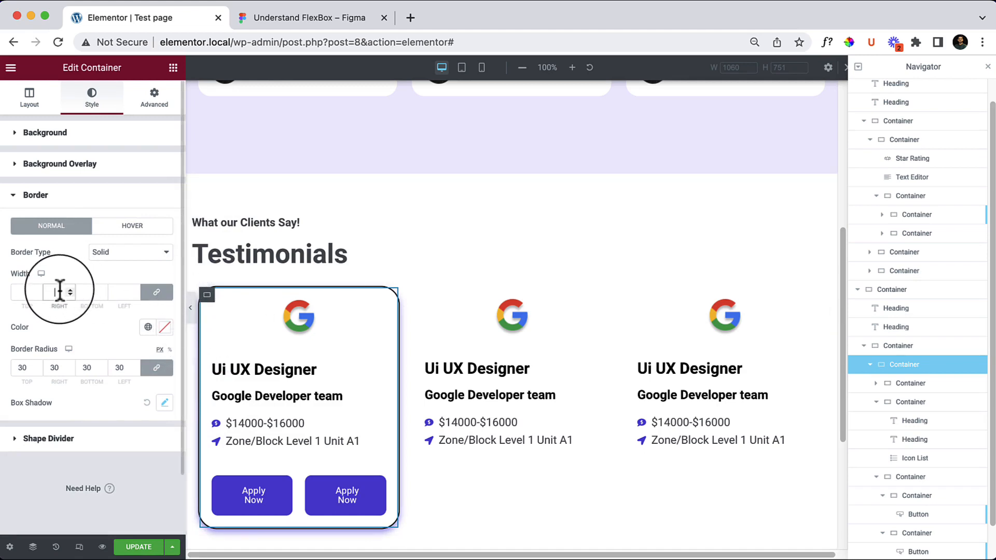
{"action": "type", "text": "0"}
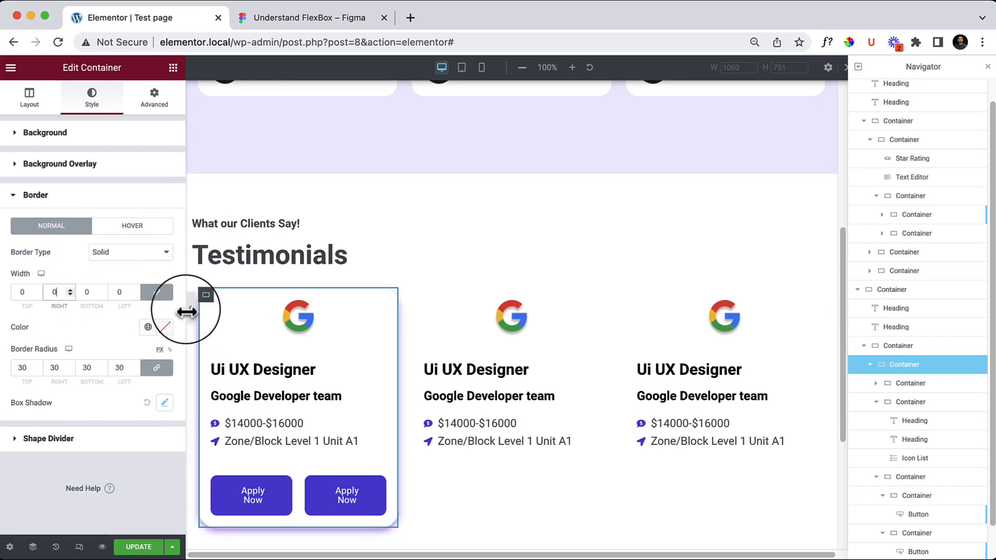
{"action": "left_click", "coordinate": [190, 311]}
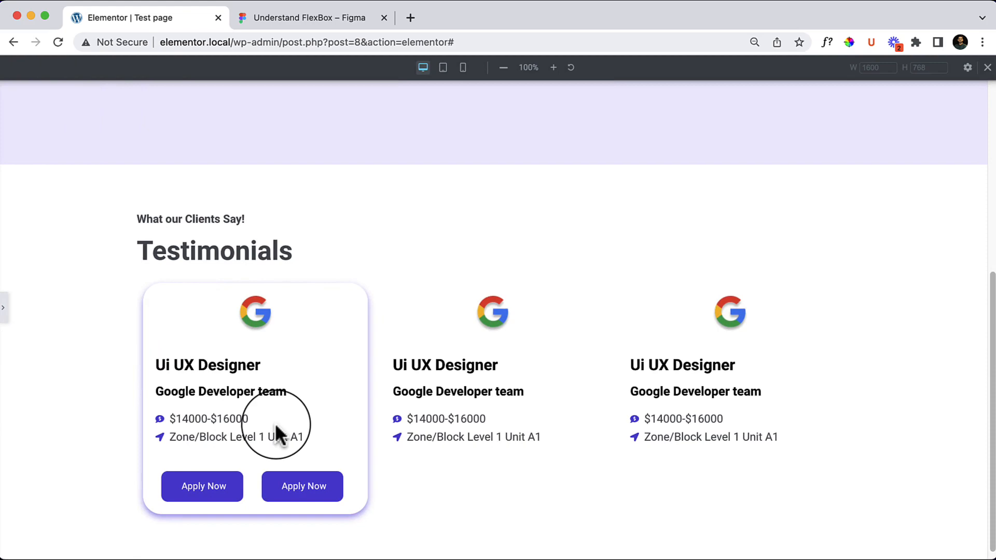
{"action": "left_click", "coordinate": [353, 17]}
{"action": "left_click", "coordinate": [194, 19]}
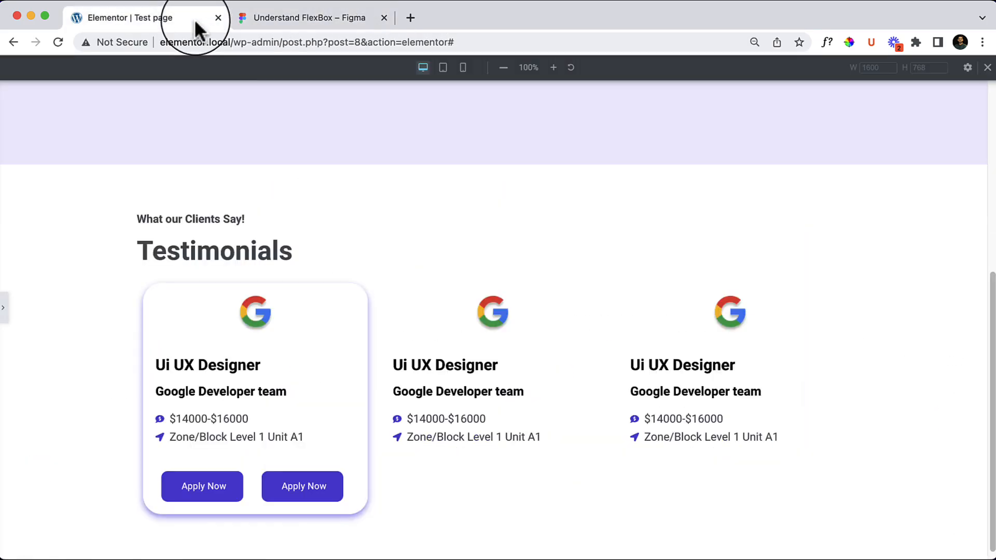
{"action": "left_click", "coordinate": [3, 307]}
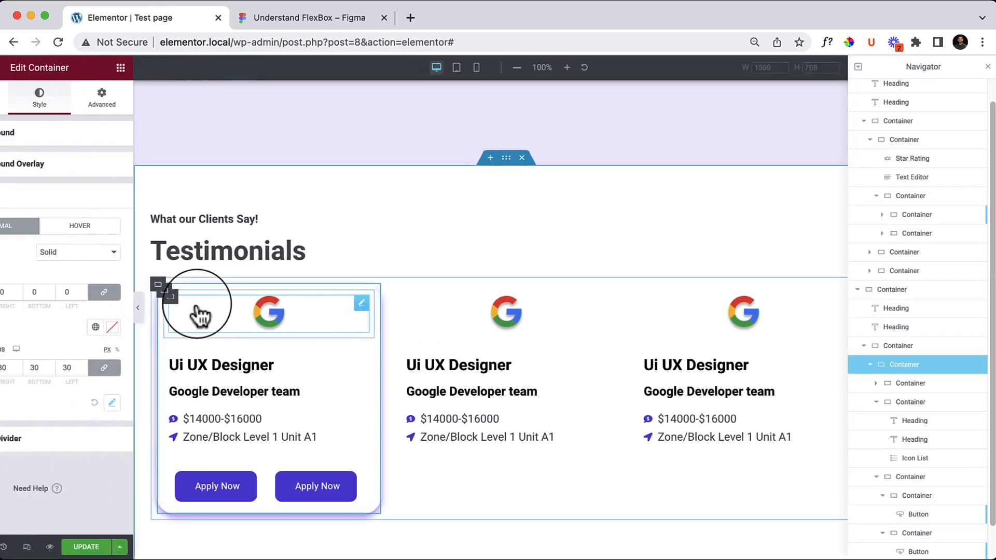
- Give the first card's container 30 px padding on all sides, and compare the preview with the Figma job card
{"action": "left_click", "coordinate": [204, 295]}
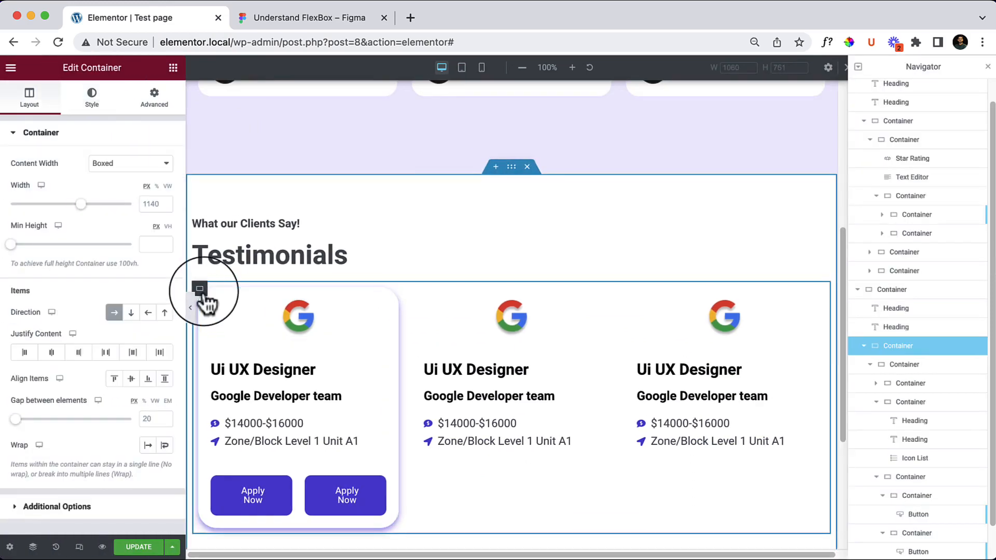
{"action": "left_click", "coordinate": [205, 297]}
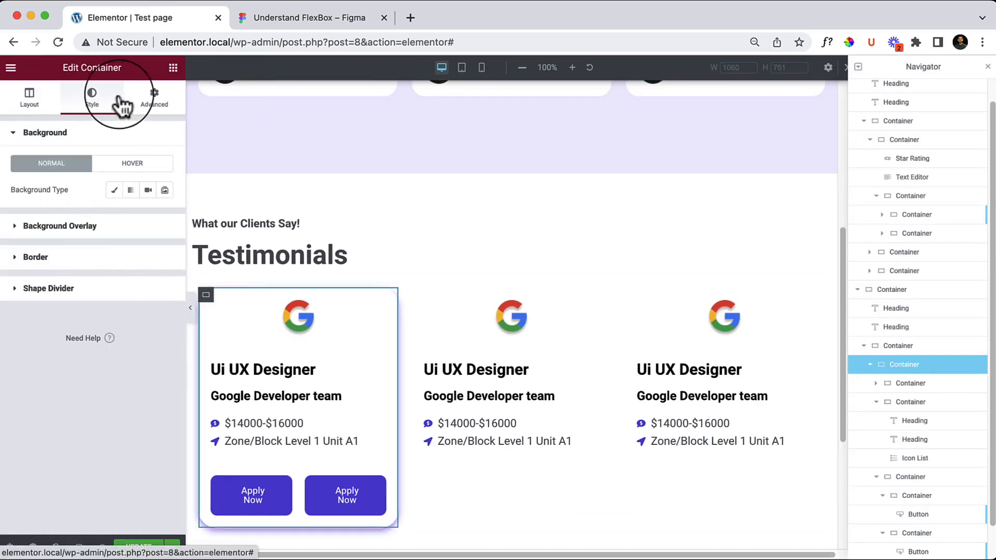
{"action": "left_click", "coordinate": [136, 101]}
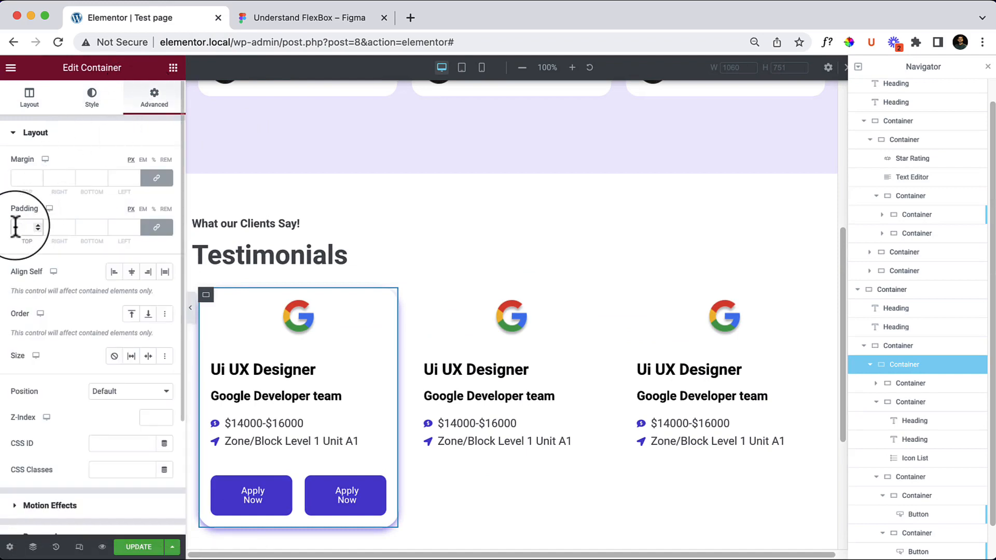
{"action": "type", "text": "30"}
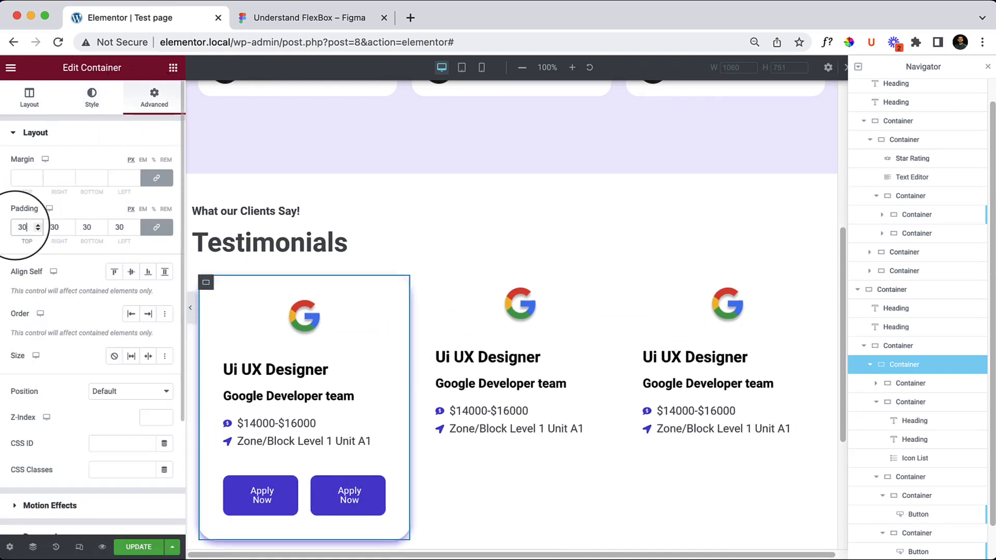
{"action": "left_click", "coordinate": [191, 309]}
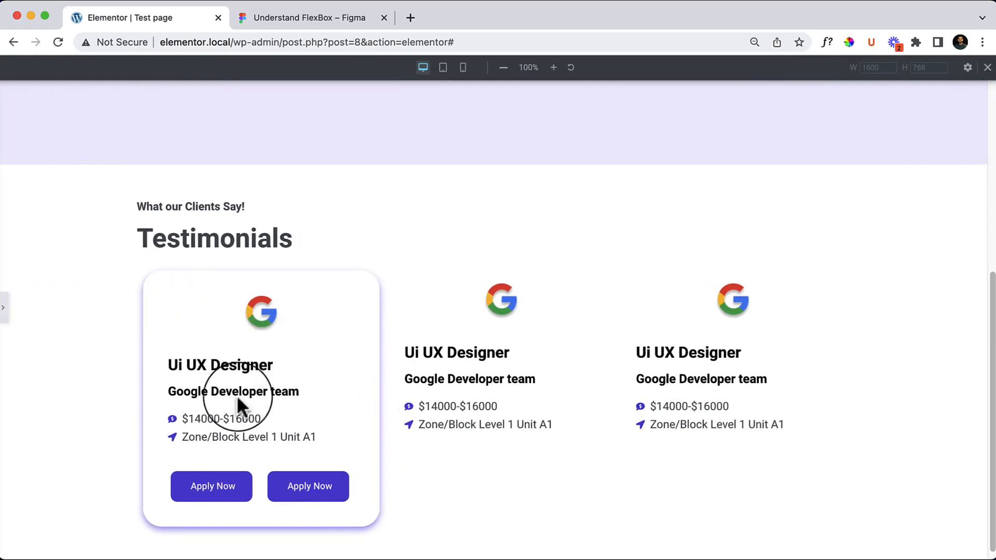
{"action": "left_click", "coordinate": [320, 17]}
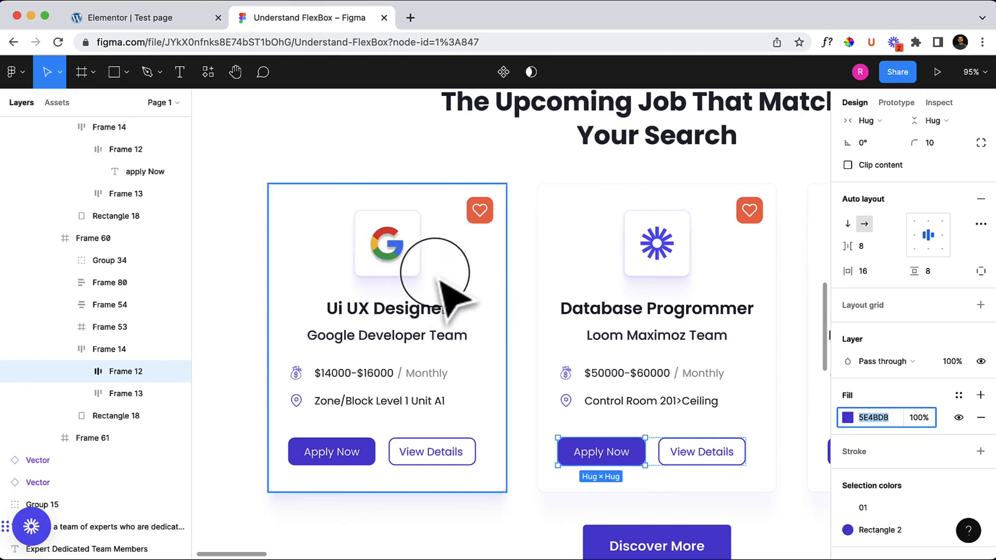
{"action": "left_click", "coordinate": [197, 22]}
{"action": "left_click", "coordinate": [4, 312]}
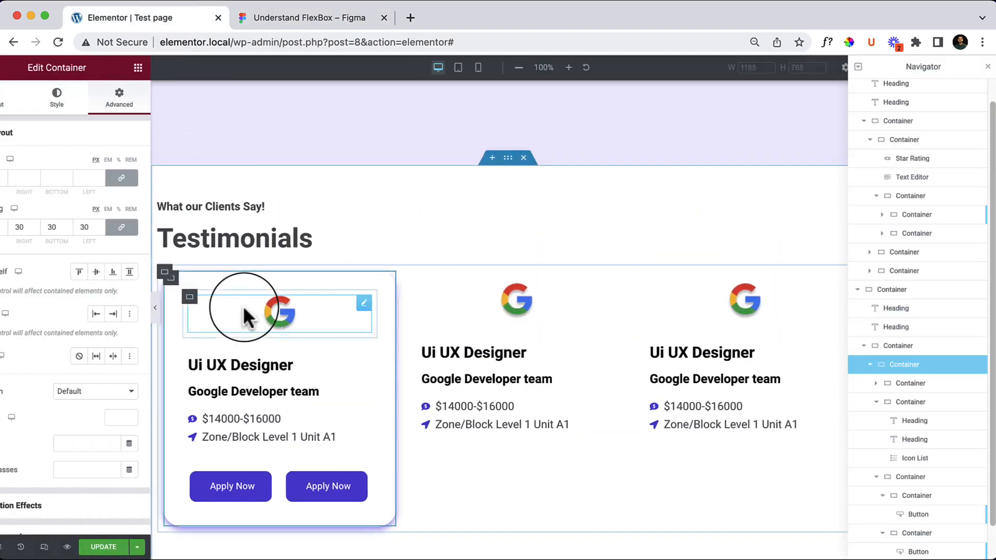
- Set the width of the container around the first card's Google logo to 60 px
{"action": "left_click", "coordinate": [226, 303]}
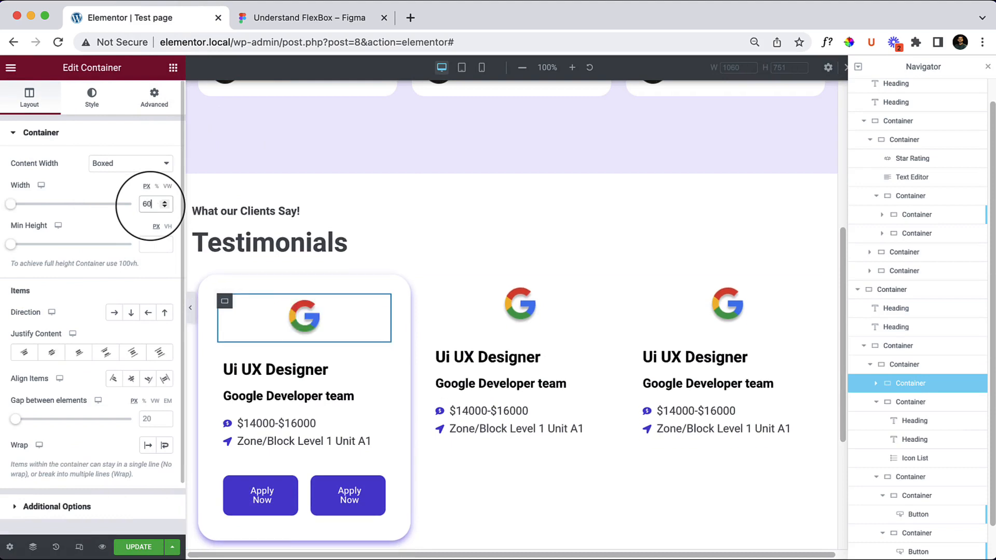
{"action": "left_click", "coordinate": [87, 212]}
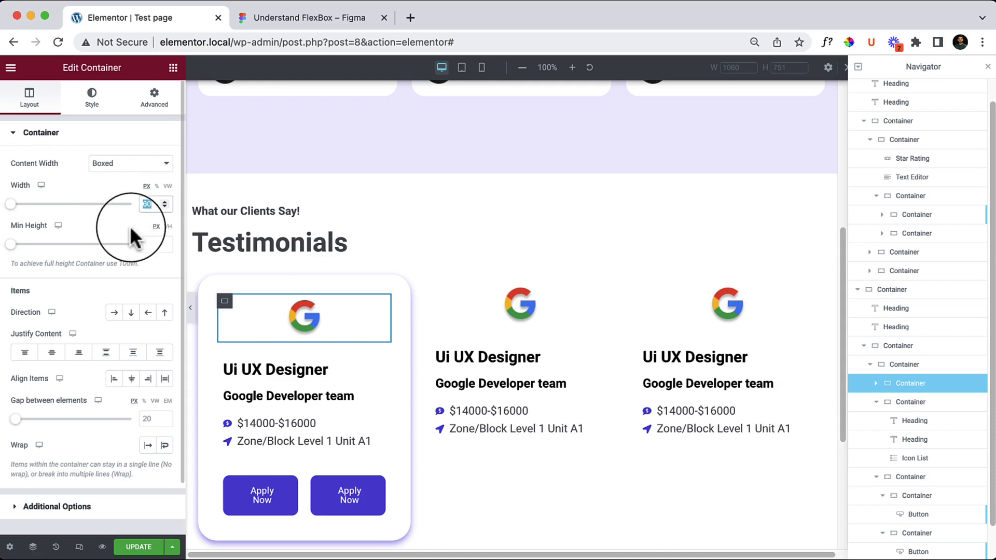
- Try a classic background color of #FF0000 on the Google logo's container, and remove it again
{"action": "left_click", "coordinate": [91, 97]}
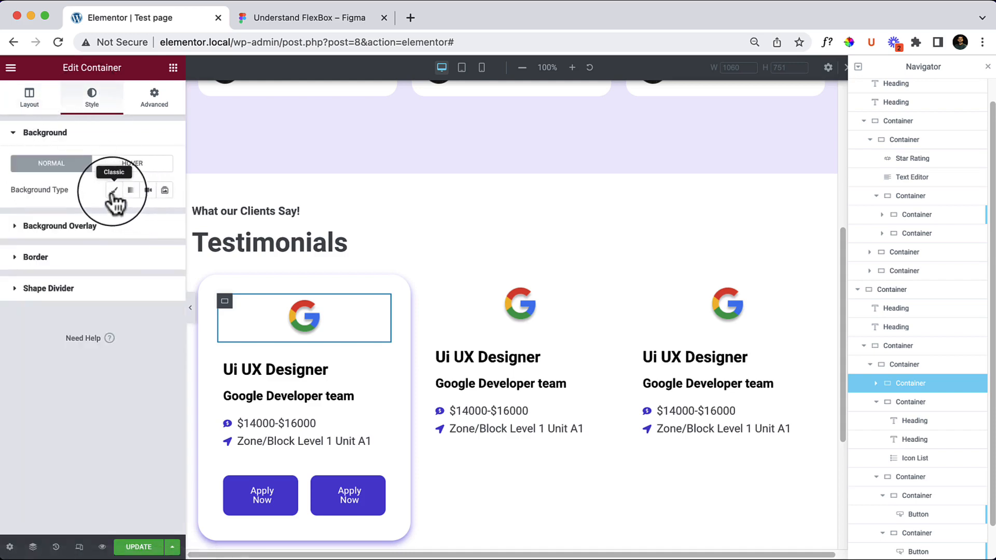
{"action": "left_click", "coordinate": [113, 192]}
{"action": "left_click", "coordinate": [165, 216]}
{"action": "left_click", "coordinate": [60, 313]}
{"action": "left_click_drag", "start_coordinate": [60, 314], "coordinate": [179, 246]}
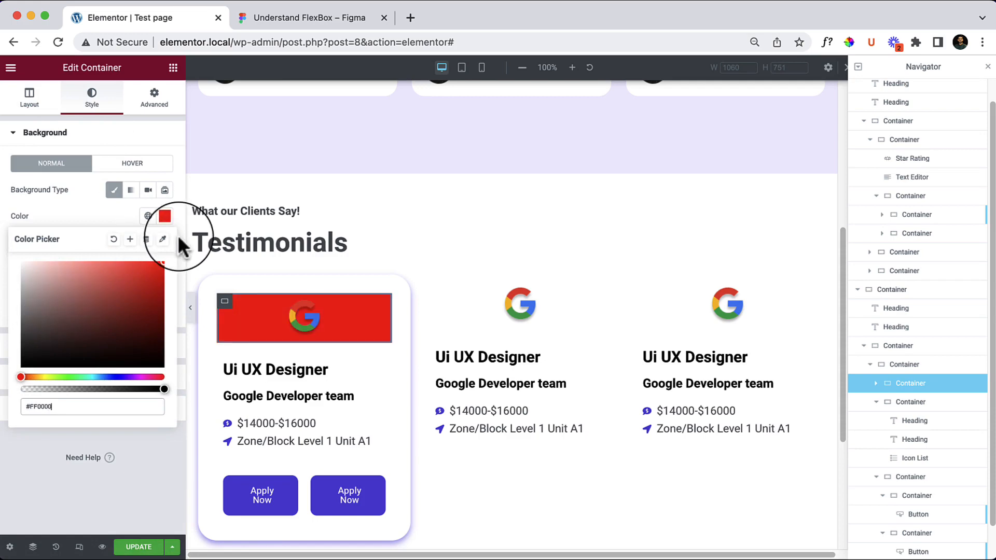
{"action": "left_click", "coordinate": [114, 236]}
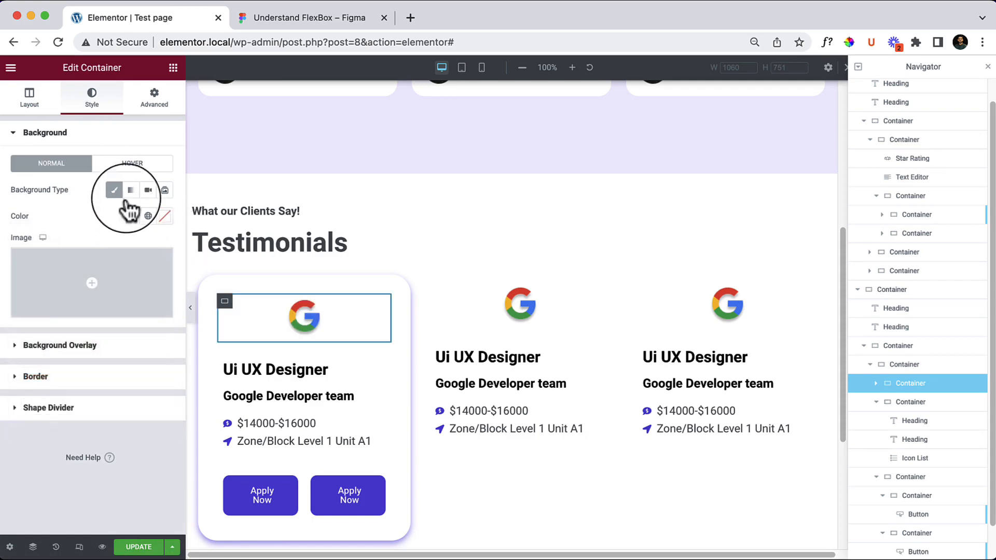
{"action": "left_click", "coordinate": [115, 190]}
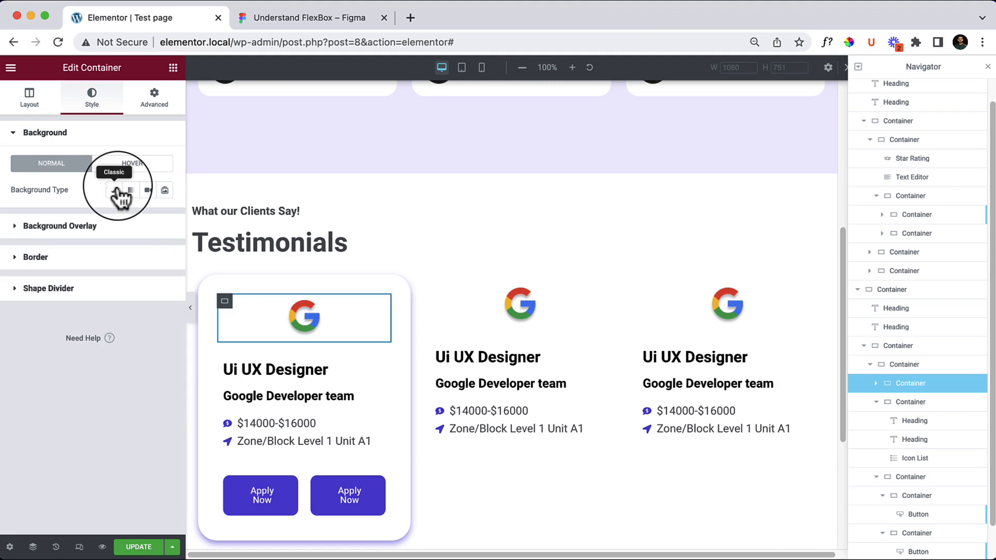
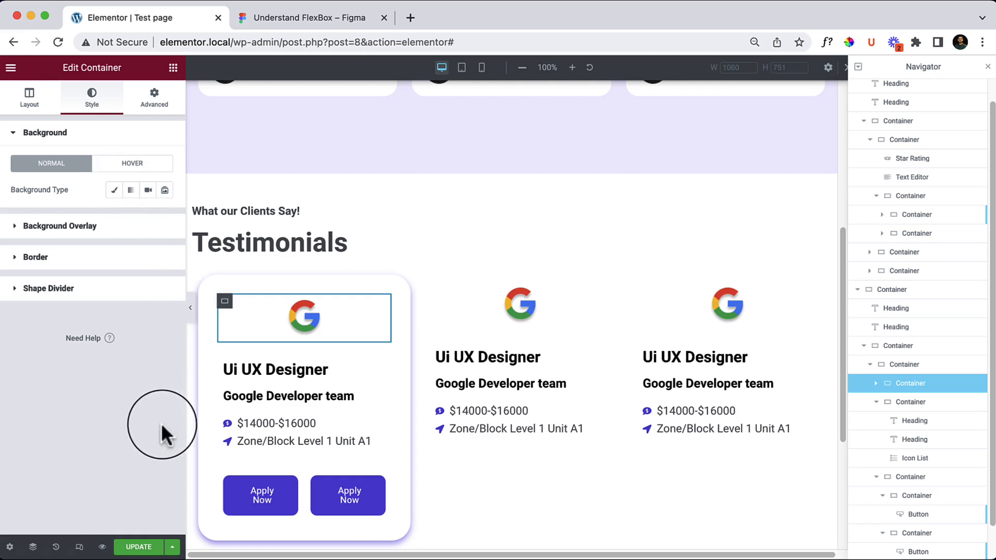
- Preview the styled first card without the editing panels, and delete the two unstyled cards beside it
{"action": "left_click", "coordinate": [190, 308]}
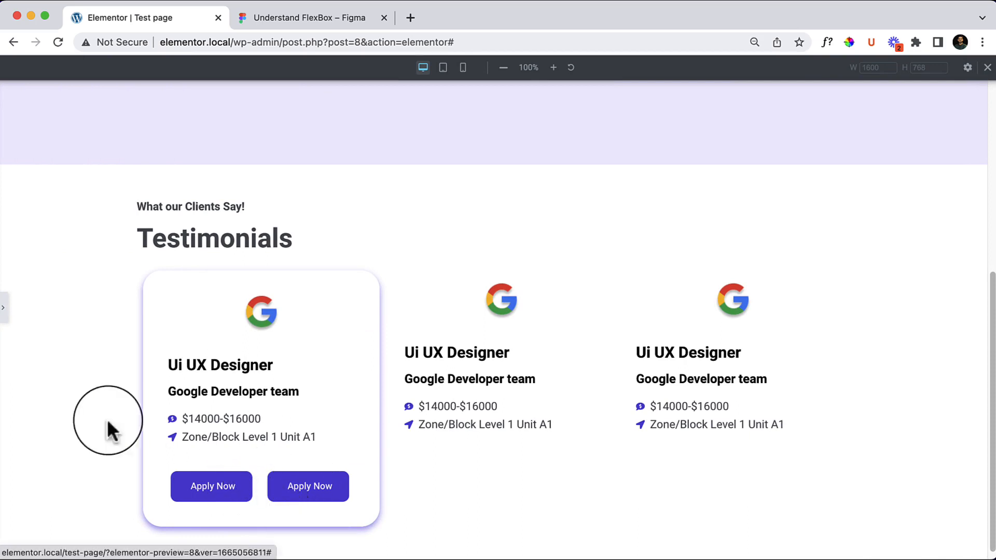
{"action": "left_click", "coordinate": [4, 308]}
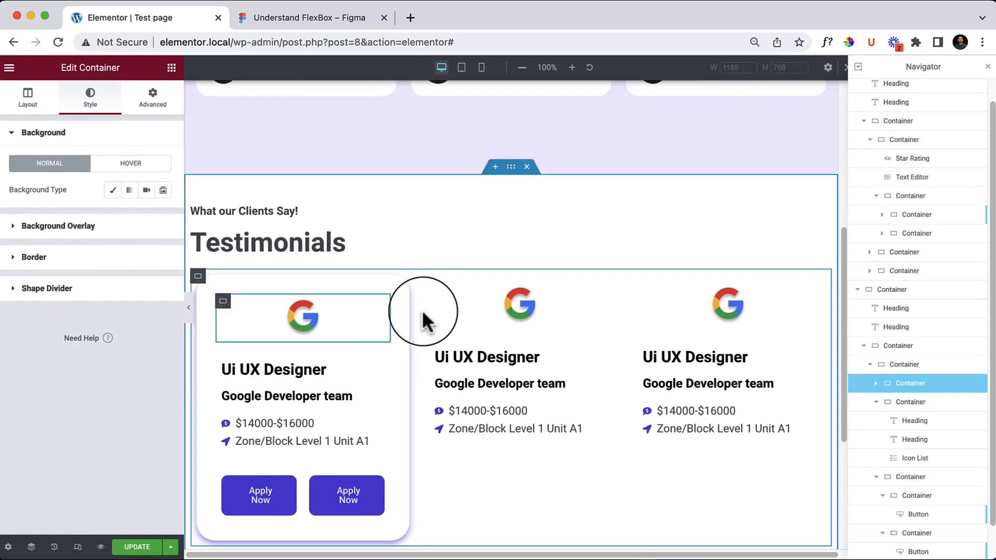
{"action": "right_click", "coordinate": [437, 285]}
{"action": "left_click", "coordinate": [542, 485]}
{"action": "right_click", "coordinate": [536, 287]}
{"action": "left_click", "coordinate": [595, 484]}
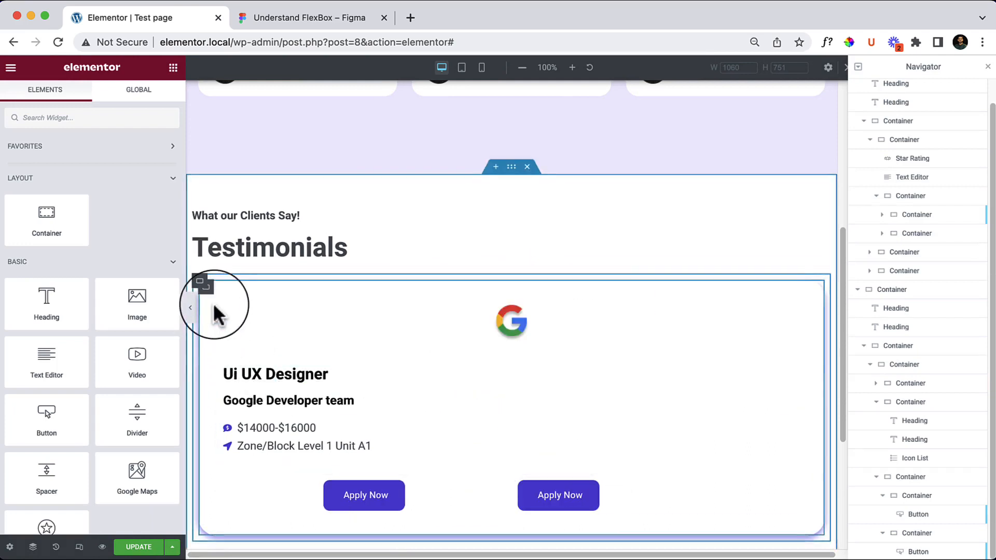
- Duplicate the styled job card twice to make a row of three, and preview the row without the editing panels
{"action": "right_click", "coordinate": [207, 287]}
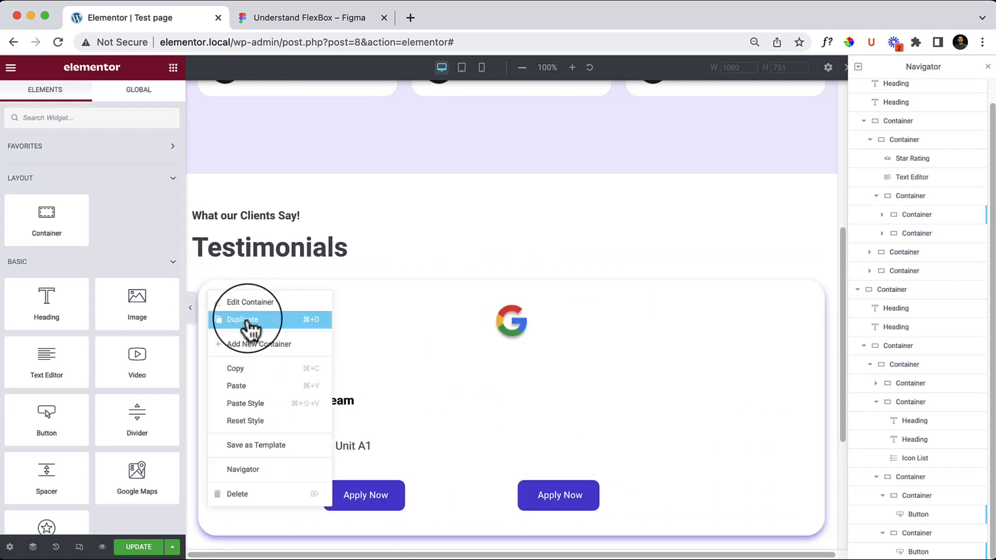
{"action": "left_click", "coordinate": [249, 320]}
{"action": "right_click", "coordinate": [525, 298]}
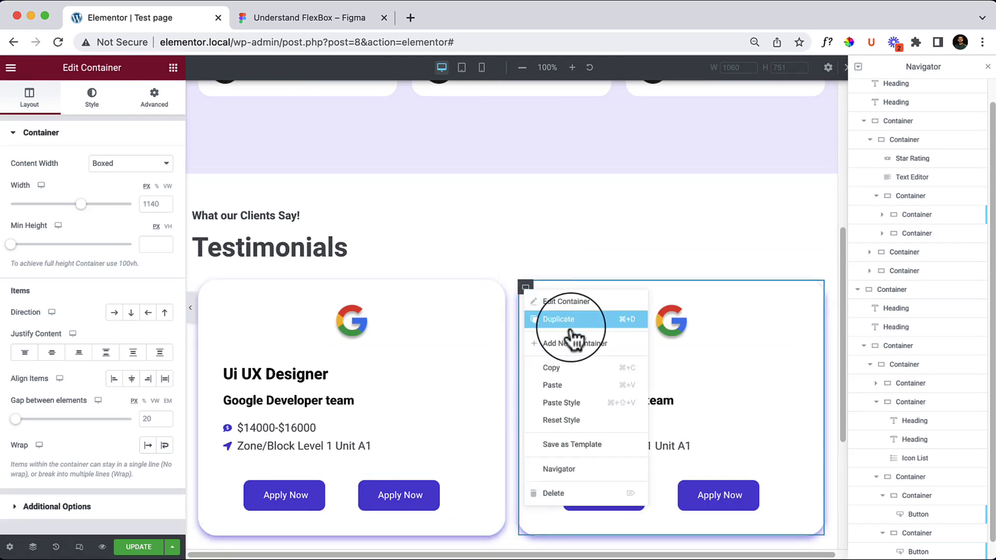
{"action": "left_click", "coordinate": [573, 320]}
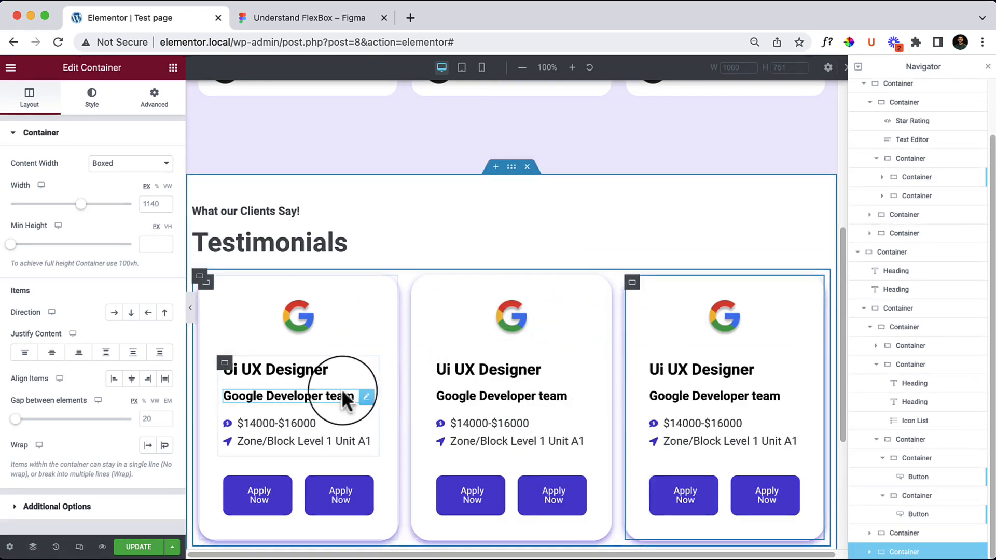
{"action": "left_click", "coordinate": [190, 308]}
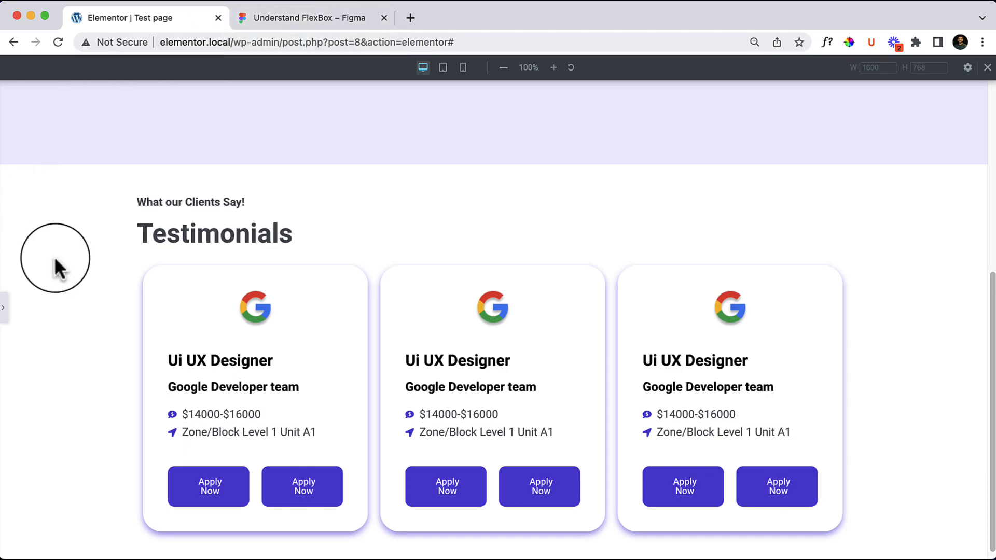
{"action": "left_click", "coordinate": [6, 310]}
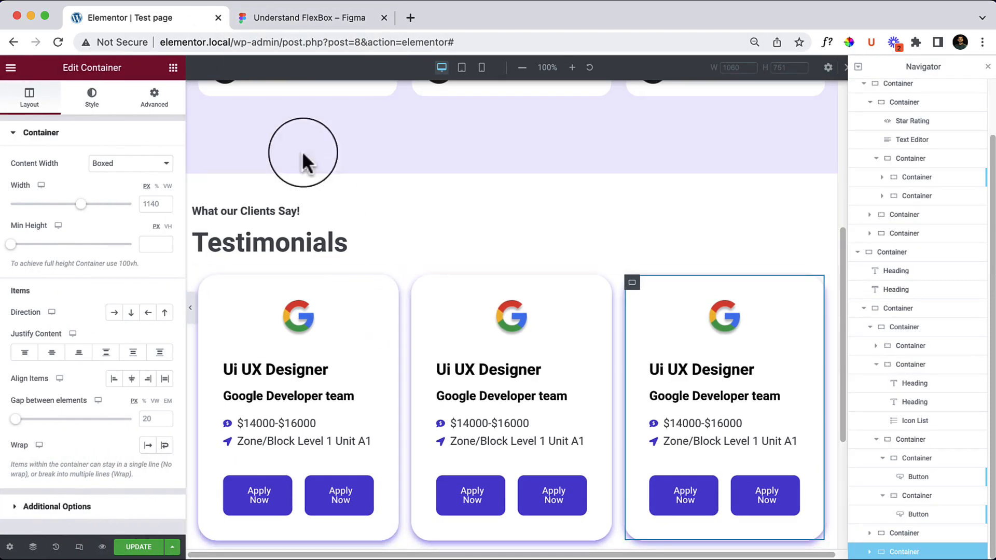
- Switch to the Figma file and look over the Featured Jobs, Testimonial, Who We are and Some Excellent Features For You section designs
{"action": "left_click", "coordinate": [332, 18]}
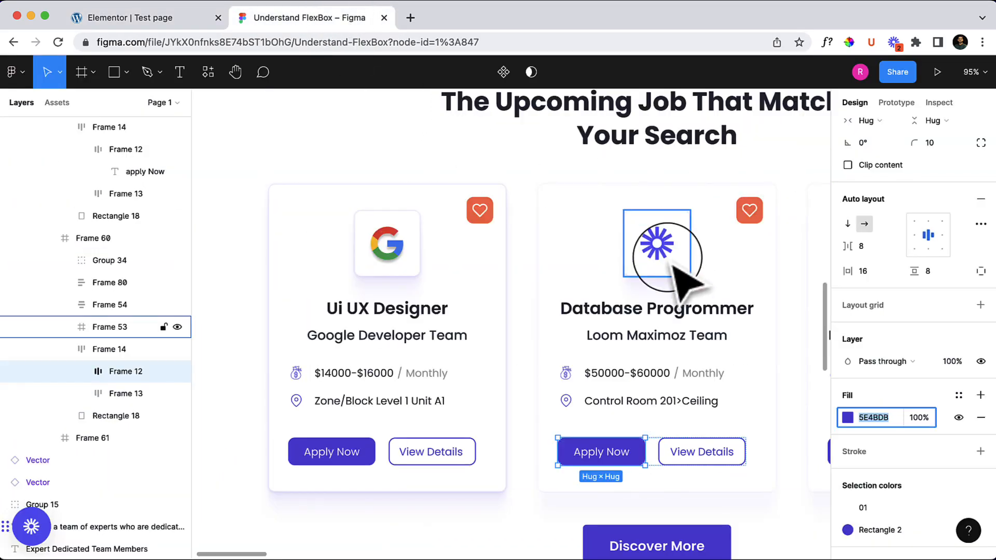
{"action": "scroll", "coordinate": [675, 290], "scroll_direction": "down", "scroll_amount": 5}
{"action": "left_click", "coordinate": [756, 456]}
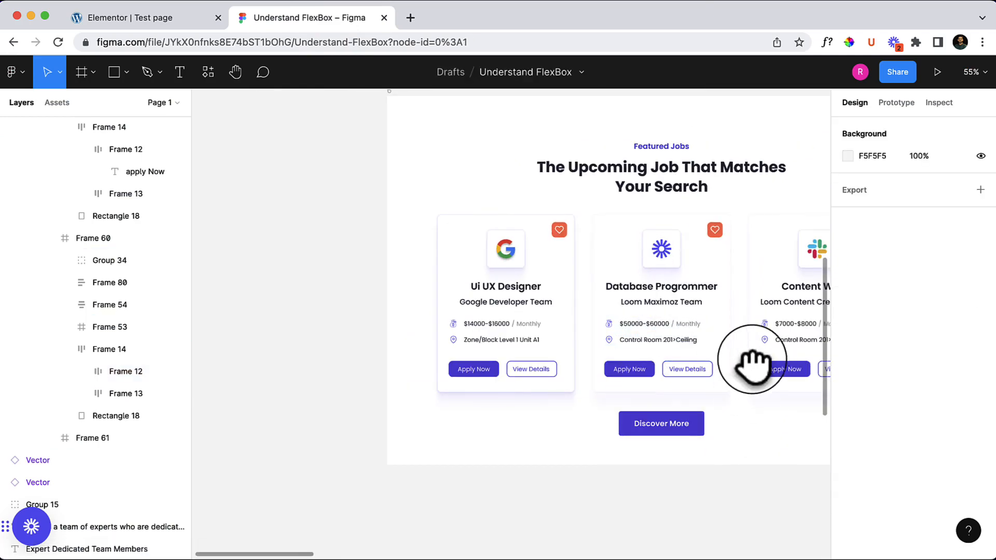
{"action": "left_click_drag", "start_coordinate": [755, 358], "coordinate": [529, 412]}
{"action": "left_click_drag", "start_coordinate": [685, 276], "coordinate": [402, 436]}
{"action": "left_click_drag", "start_coordinate": [579, 337], "coordinate": [340, 523]}
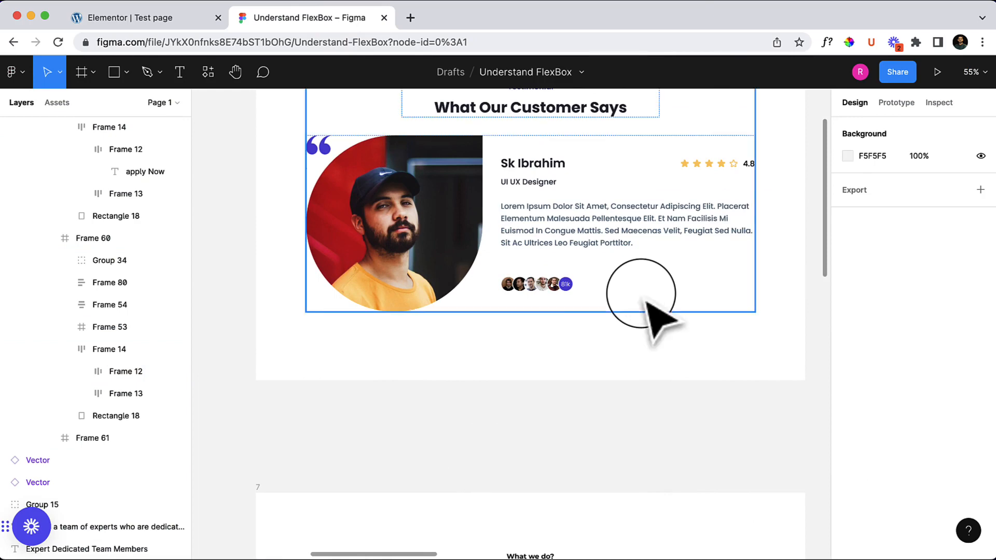
{"action": "left_click_drag", "start_coordinate": [640, 296], "coordinate": [561, 388]}
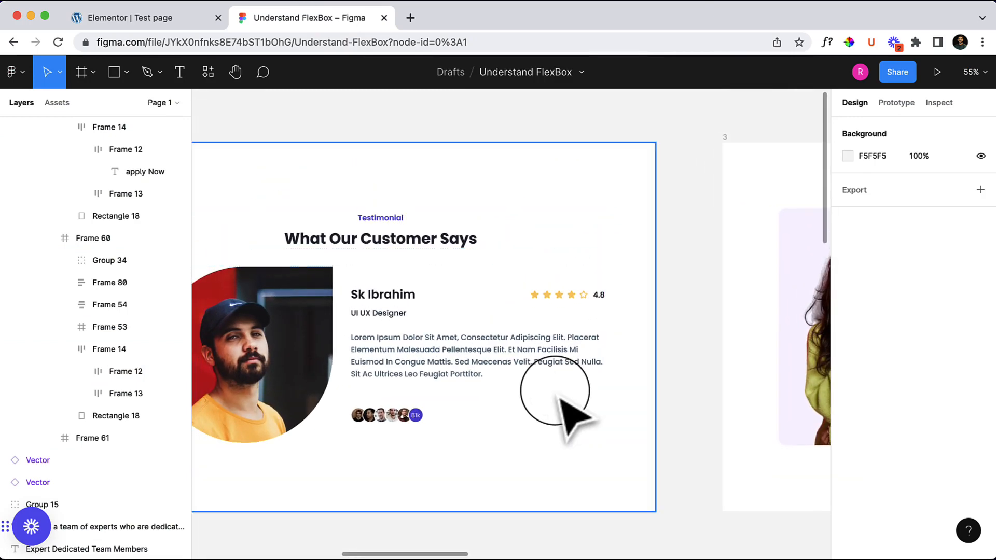
{"action": "scroll", "coordinate": [555, 394], "scroll_direction": "down", "scroll_amount": 3}
{"action": "left_click_drag", "start_coordinate": [682, 435], "coordinate": [374, 431]}
{"action": "left_click_drag", "start_coordinate": [444, 431], "coordinate": [427, 351]}
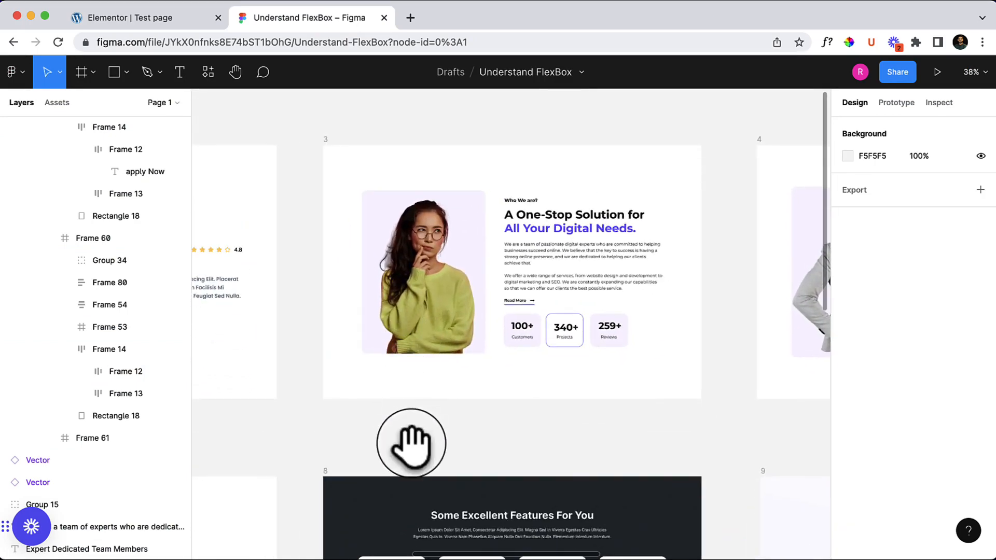
{"action": "scroll", "coordinate": [405, 450], "scroll_direction": "down", "scroll_amount": 5}
{"action": "left_click_drag", "start_coordinate": [400, 456], "coordinate": [489, 311]}
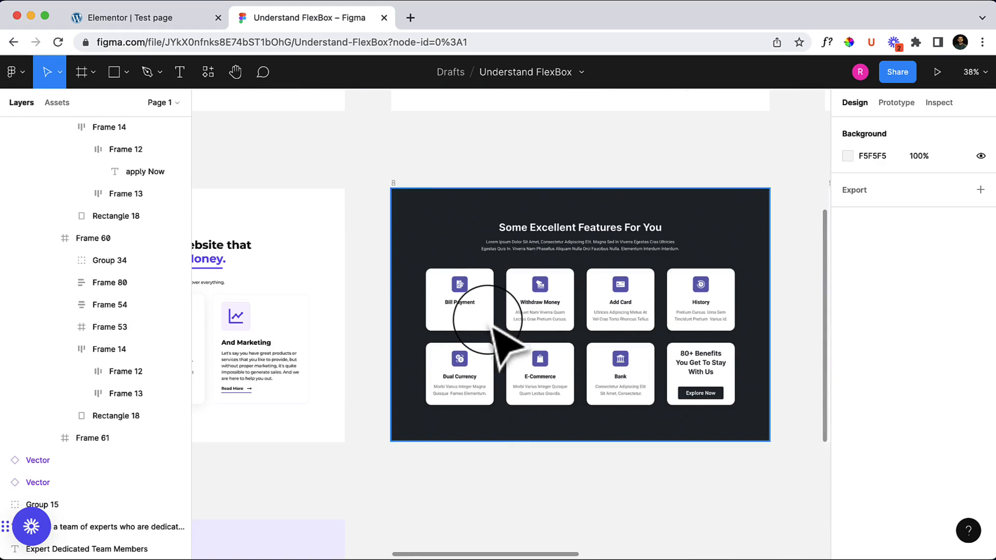